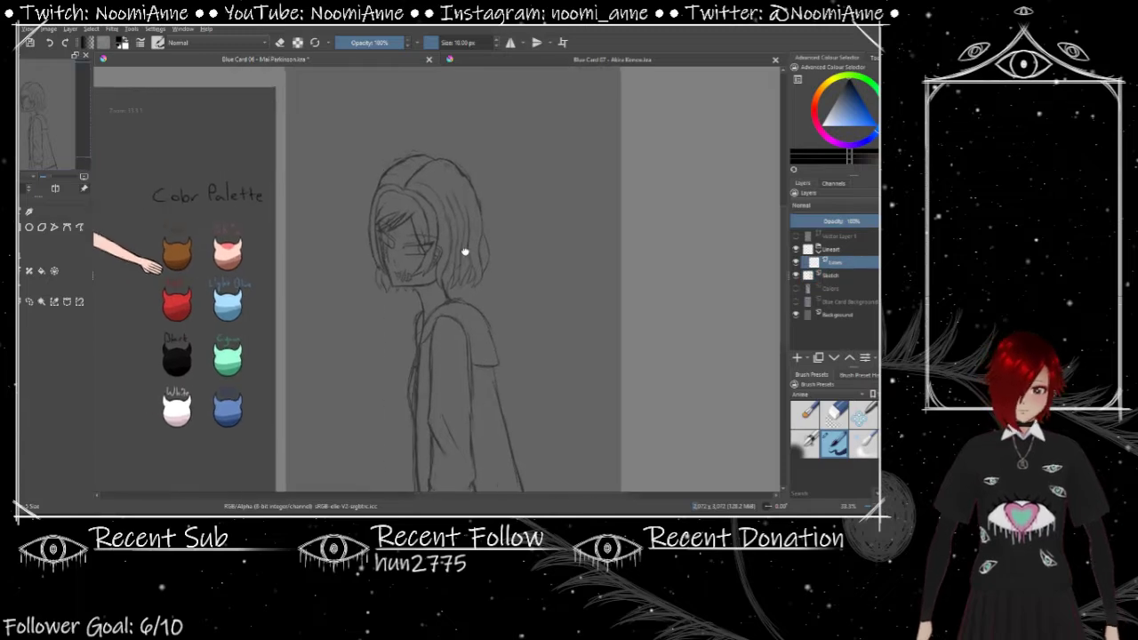
Step: Clear the selection around the head and ink the inner front hair lock beside the near eye on the line layer
{"action": "scroll", "coordinate": [465, 249], "scroll_direction": "up", "scroll_amount": 2}
{"action": "key", "text": "ctrl+shift+a"}
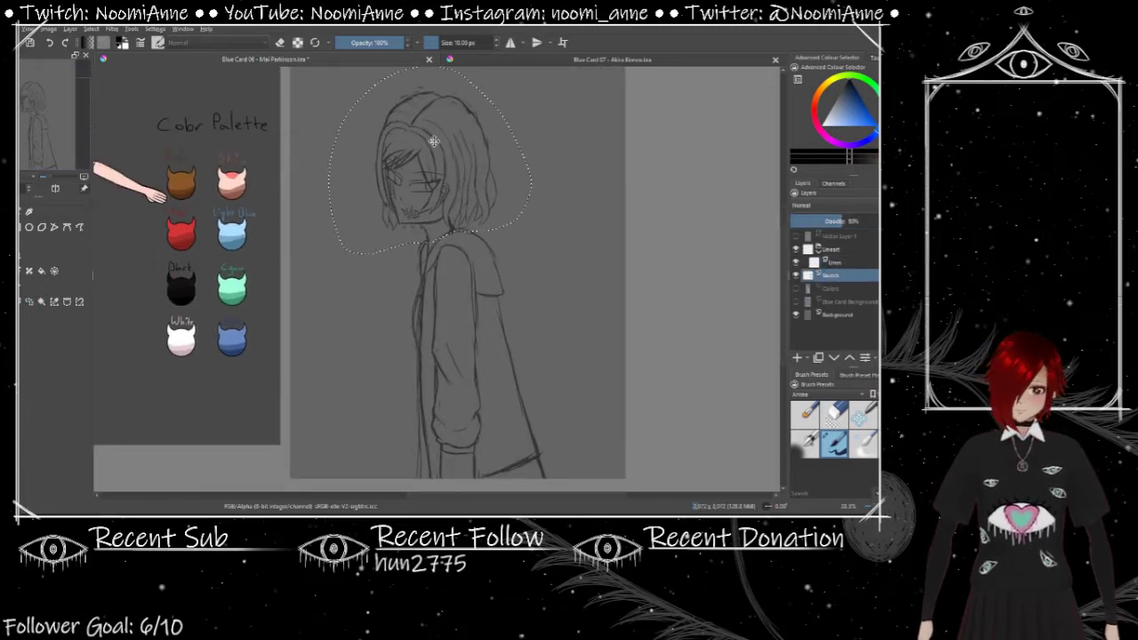
{"action": "key", "text": "Page_Up"}
{"action": "scroll", "coordinate": [419, 238], "scroll_direction": "up", "scroll_amount": 4}
{"action": "left_click_drag", "start_coordinate": [415, 215], "coordinate": [467, 347]}
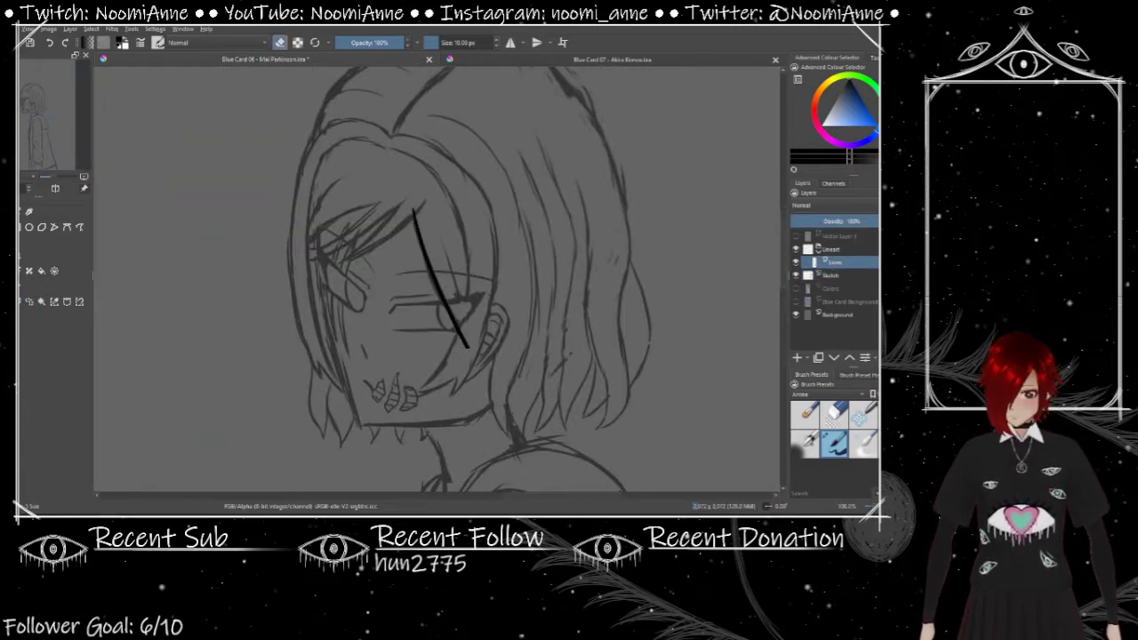
{"action": "mouse_move", "coordinate": [386, 151]}
{"action": "left_mouse_down"}
{"action": "mouse_move", "coordinate": [462, 228]}
{"action": "mouse_move", "coordinate": [468, 392]}
{"action": "left_mouse_up"}
{"action": "key", "text": "ctrl+z"}
{"action": "left_click_drag", "start_coordinate": [463, 230], "coordinate": [422, 473]}
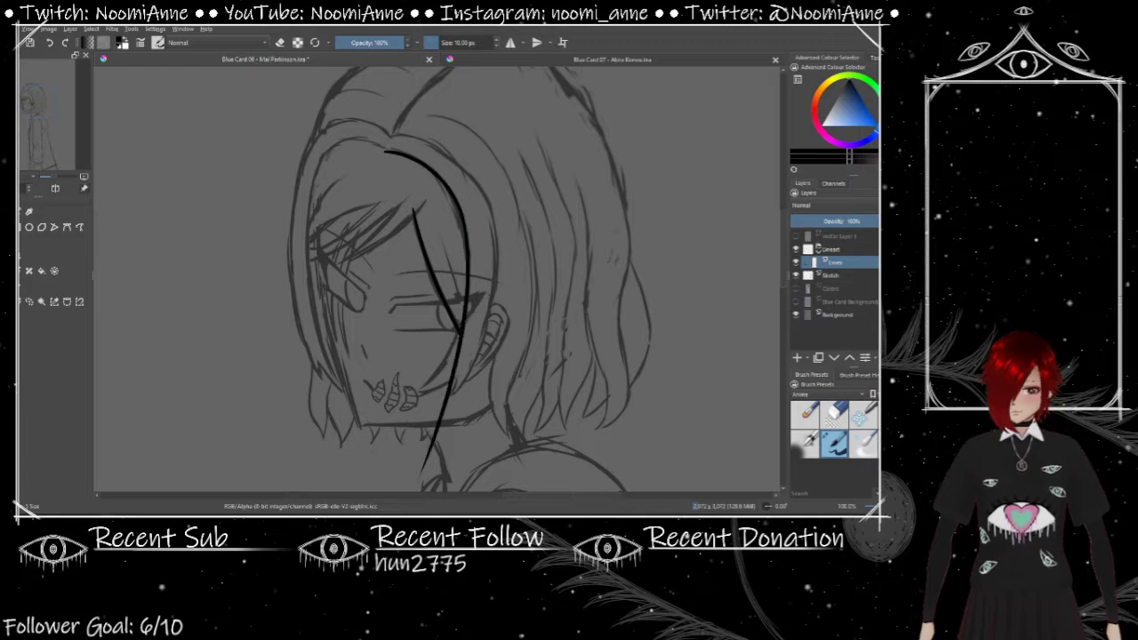
Step: Ink the outer edge of the near-side front hair lock from the parting down to a pointed tip at the jaw
{"action": "left_click_drag", "start_coordinate": [387, 135], "coordinate": [491, 267]}
{"action": "key", "text": "ctrl+z"}
{"action": "mouse_move", "coordinate": [388, 133]}
{"action": "left_mouse_down"}
{"action": "mouse_move", "coordinate": [498, 260]}
{"action": "mouse_move", "coordinate": [463, 491]}
{"action": "left_mouse_up"}
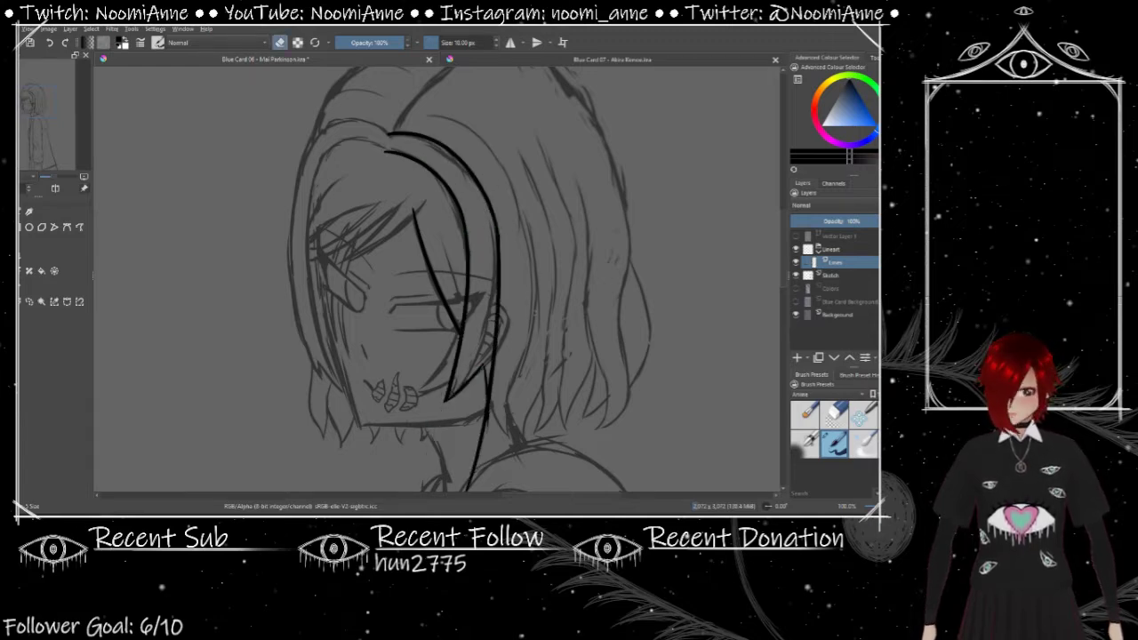
{"action": "mouse_move", "coordinate": [462, 462]}
{"action": "left_mouse_down"}
{"action": "mouse_move", "coordinate": [480, 391]}
{"action": "mouse_move", "coordinate": [488, 419]}
{"action": "left_mouse_up"}
{"action": "key", "text": "ctrl+z"}
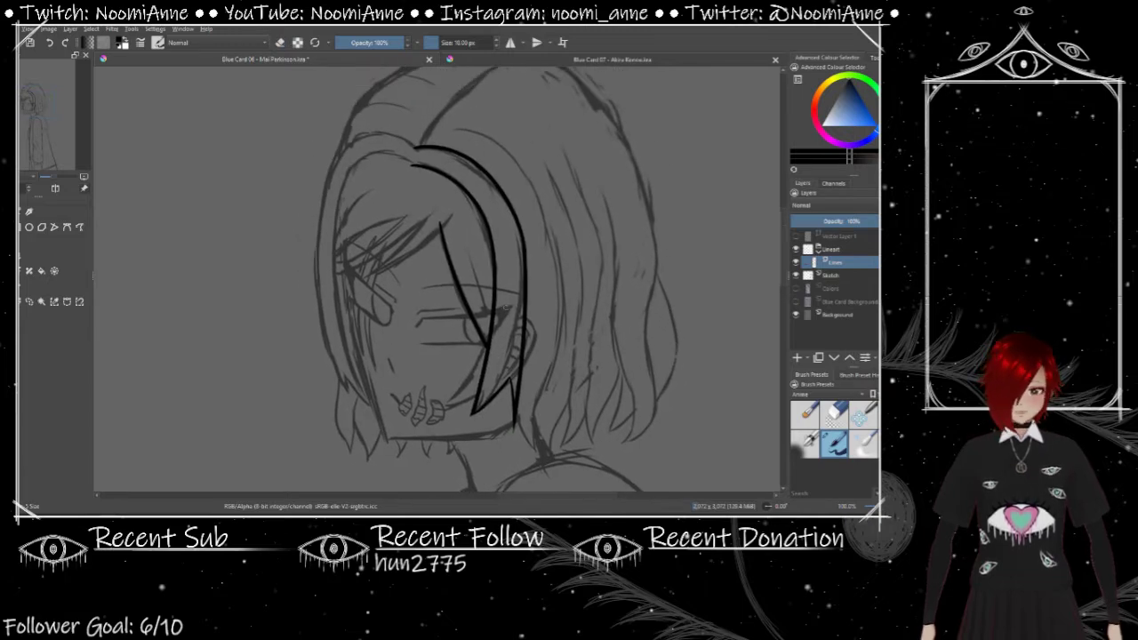
Step: Ink the lower bangs edge and the outer and inner outlines of the hair framing the far side of the face
{"action": "left_click_drag", "start_coordinate": [405, 242], "coordinate": [410, 282]}
{"action": "left_click_drag", "start_coordinate": [418, 189], "coordinate": [367, 178]}
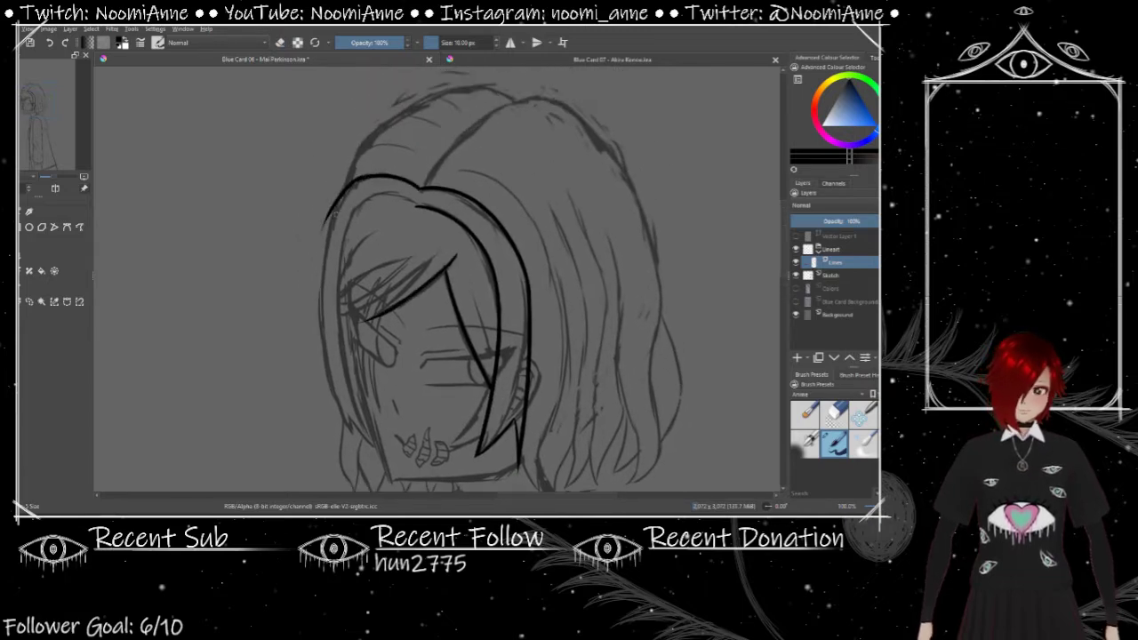
{"action": "mouse_move", "coordinate": [325, 213]}
{"action": "left_mouse_down"}
{"action": "mouse_move", "coordinate": [357, 466]}
{"action": "mouse_move", "coordinate": [387, 491]}
{"action": "left_mouse_up"}
{"action": "left_click_drag", "start_coordinate": [445, 356], "coordinate": [440, 294]}
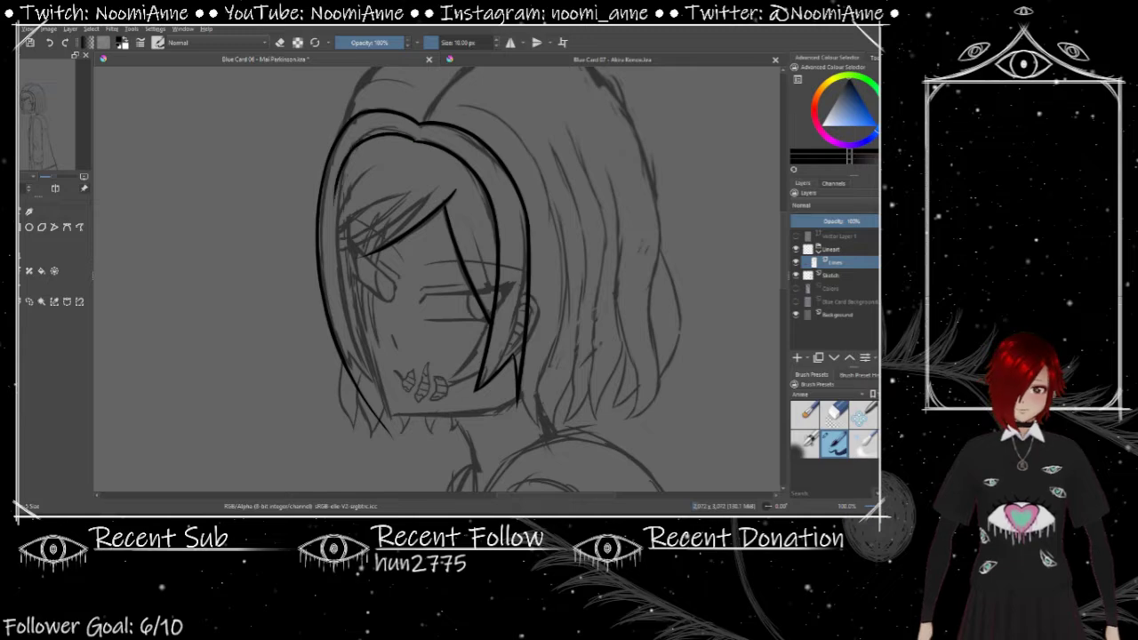
{"action": "mouse_move", "coordinate": [362, 140]}
{"action": "left_mouse_down"}
{"action": "mouse_move", "coordinate": [383, 413]}
{"action": "mouse_move", "coordinate": [396, 434]}
{"action": "left_mouse_up"}
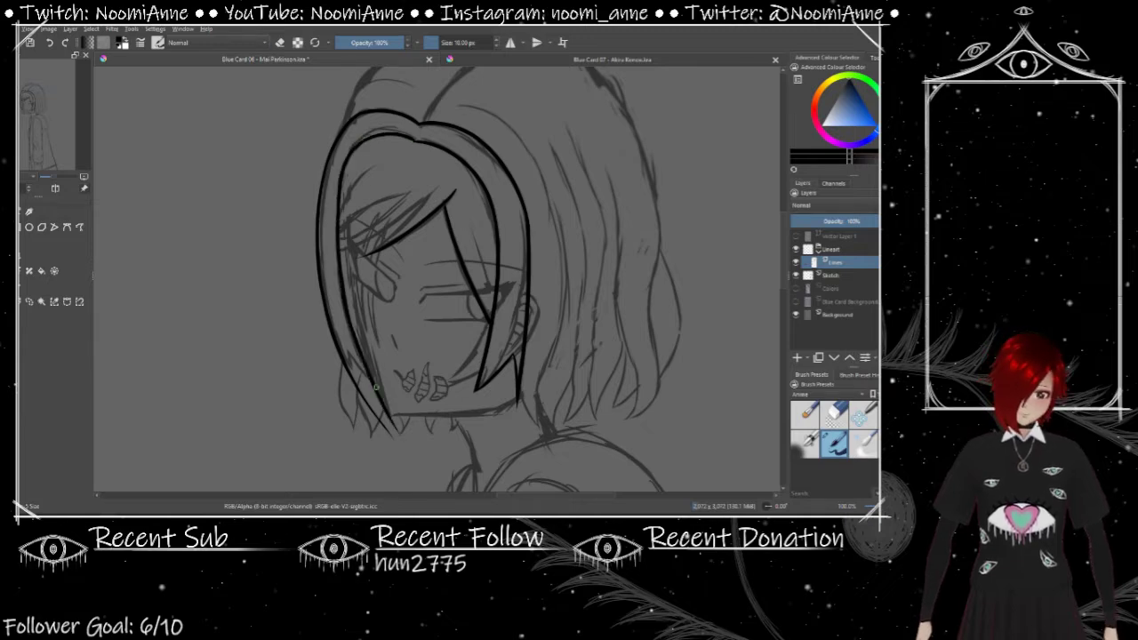
Step: Ink the overlapping pointed bangs above the far eye and erase their stray line ends
{"action": "scroll", "coordinate": [355, 160], "scroll_direction": "up", "scroll_amount": 1}
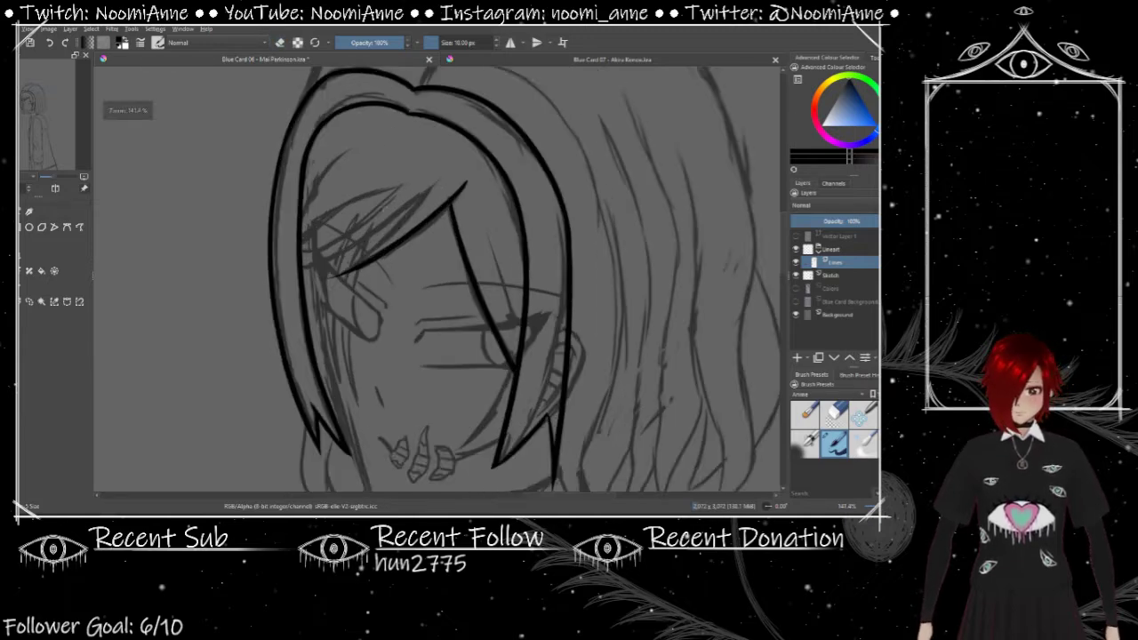
{"action": "left_click_drag", "start_coordinate": [481, 213], "coordinate": [342, 289]}
{"action": "mouse_move", "coordinate": [441, 222]}
{"action": "left_mouse_down"}
{"action": "mouse_move", "coordinate": [338, 307]}
{"action": "mouse_move", "coordinate": [338, 294]}
{"action": "left_mouse_up"}
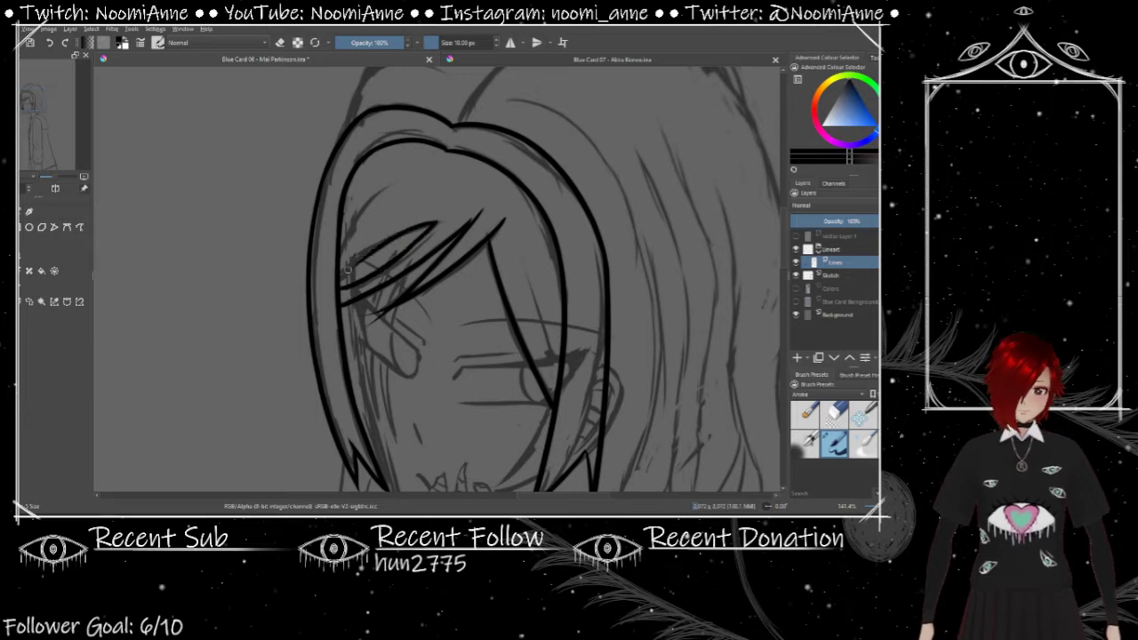
{"action": "left_click_drag", "start_coordinate": [434, 222], "coordinate": [341, 287]}
{"action": "scroll", "coordinate": [341, 245], "scroll_direction": "up", "scroll_amount": 1}
{"action": "key", "text": "e"}
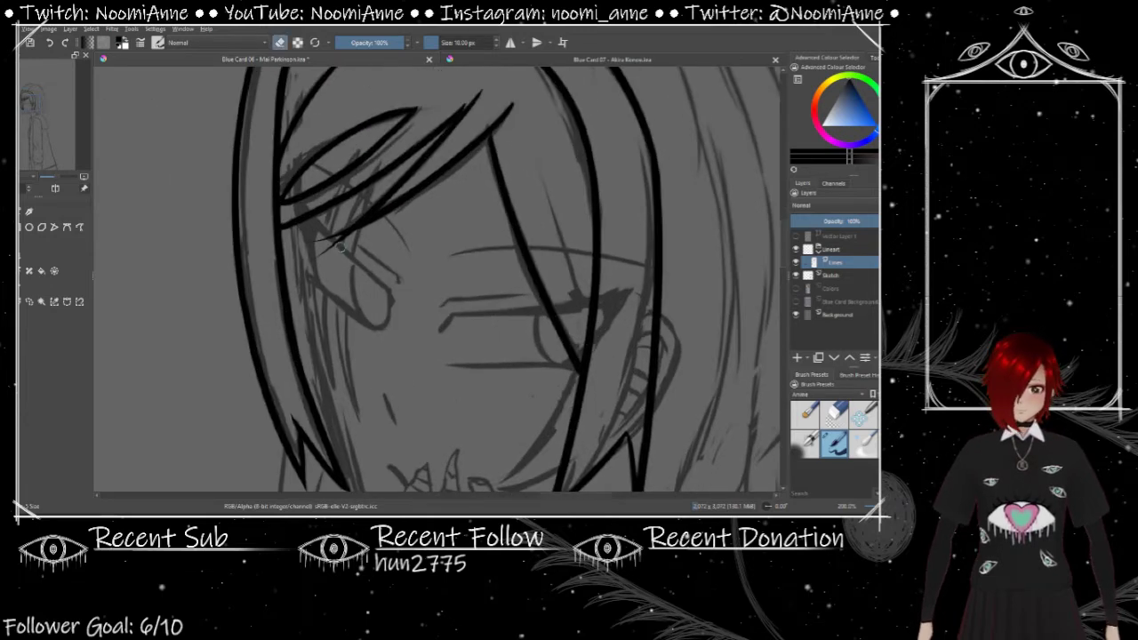
{"action": "scroll", "coordinate": [324, 234], "scroll_direction": "down", "scroll_amount": 2}
{"action": "scroll", "coordinate": [400, 267], "scroll_direction": "up", "scroll_amount": 1}
{"action": "scroll", "coordinate": [488, 284], "scroll_direction": "down", "scroll_amount": 1}
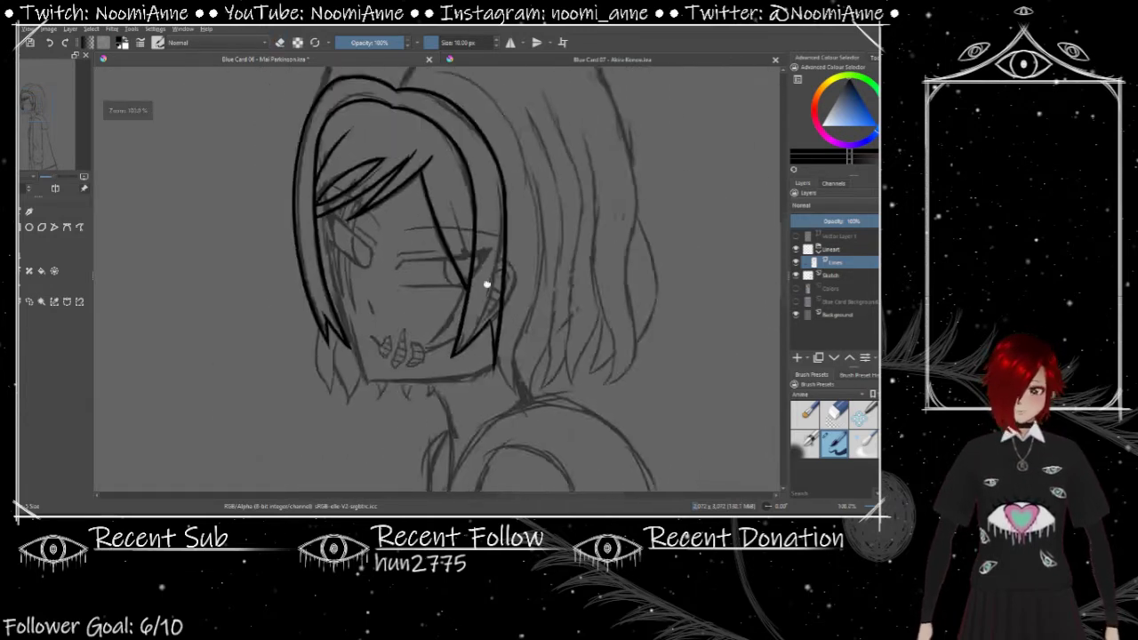
Step: Shorten and clean up the pointed hair tips in front of the near ear
{"action": "scroll", "coordinate": [510, 370], "scroll_direction": "up", "scroll_amount": 1}
{"action": "left_click_drag", "start_coordinate": [511, 370], "coordinate": [502, 380]}
{"action": "mouse_move", "coordinate": [533, 341]}
{"action": "left_mouse_down"}
{"action": "mouse_move", "coordinate": [509, 396]}
{"action": "mouse_move", "coordinate": [457, 421]}
{"action": "left_mouse_up"}
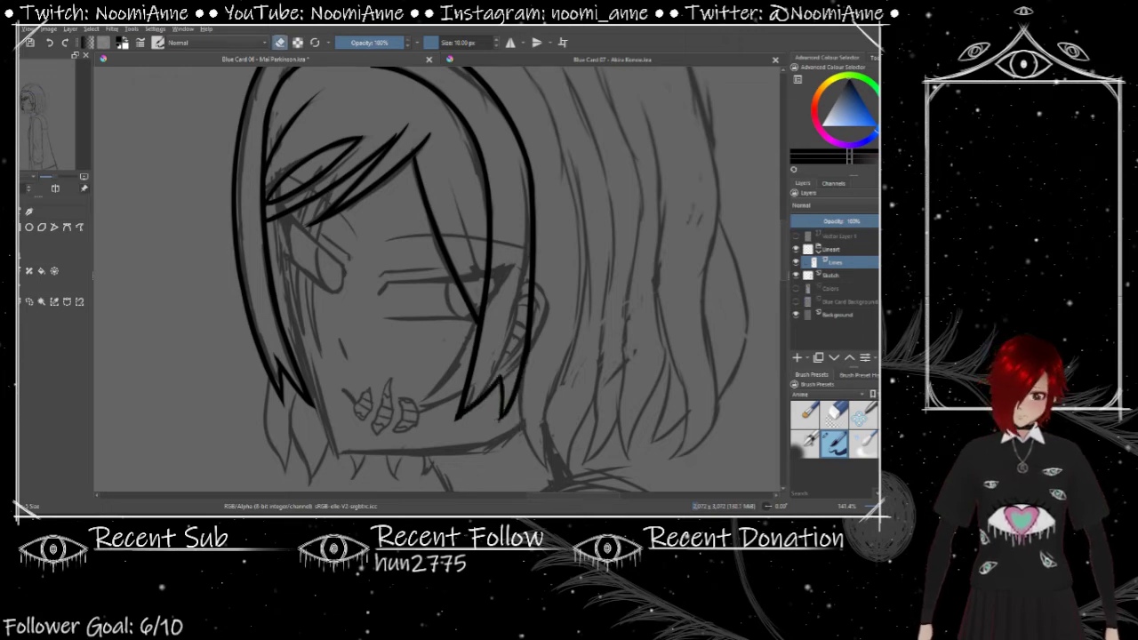
Step: Ink the nose mark, the mouth corner and the first small banded shape at the mouth
{"action": "scroll", "coordinate": [503, 408], "scroll_direction": "down", "scroll_amount": 1}
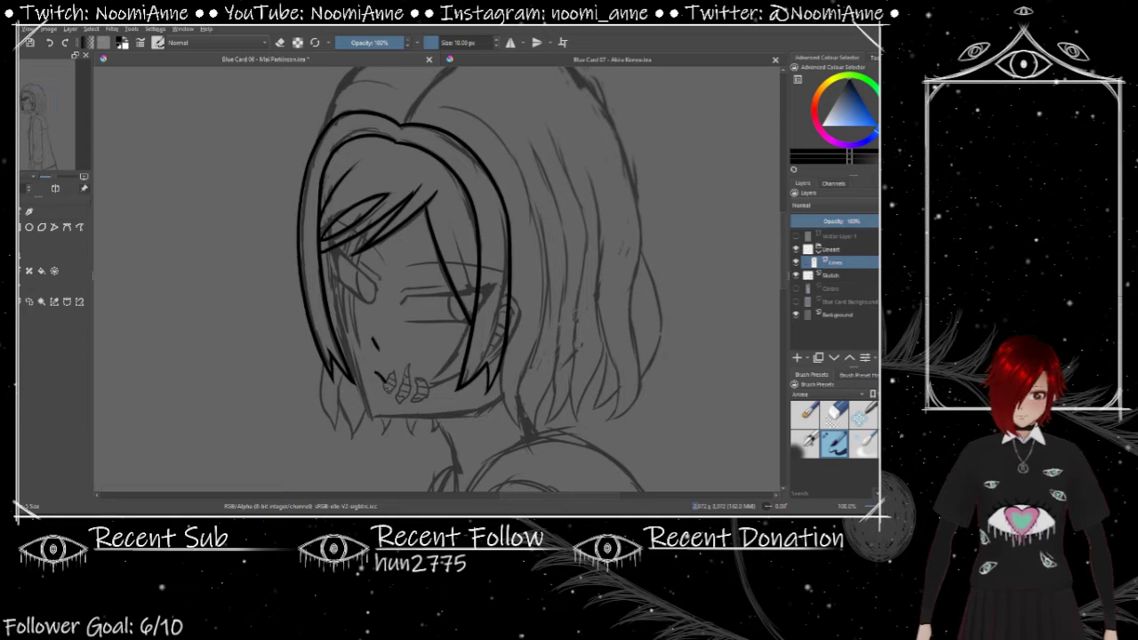
{"action": "scroll", "coordinate": [381, 377], "scroll_direction": "up", "scroll_amount": 3}
{"action": "scroll", "coordinate": [381, 370], "scroll_direction": "down", "scroll_amount": 1}
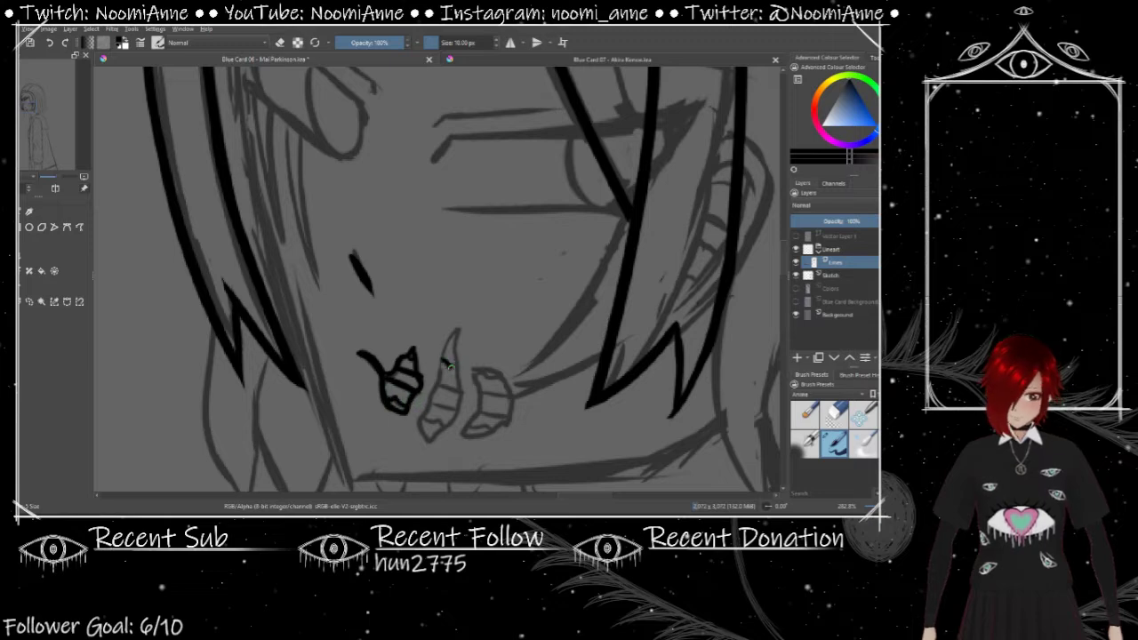
Step: Select the two remaining banded mouth shapes on the sketch layer, clear the selection and ink both on the line layer
{"action": "key", "text": "Page_Down"}
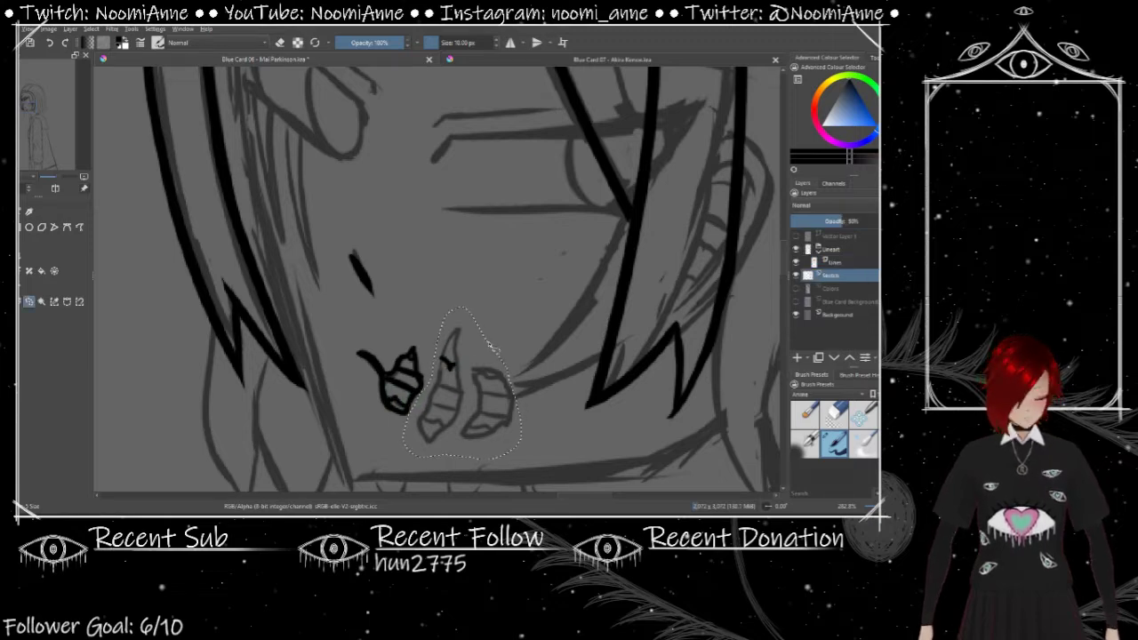
{"action": "key", "text": "ctrl+shift+a"}
{"action": "key", "text": "Page_Up"}
{"action": "scroll", "coordinate": [528, 302], "scroll_direction": "down", "scroll_amount": 1}
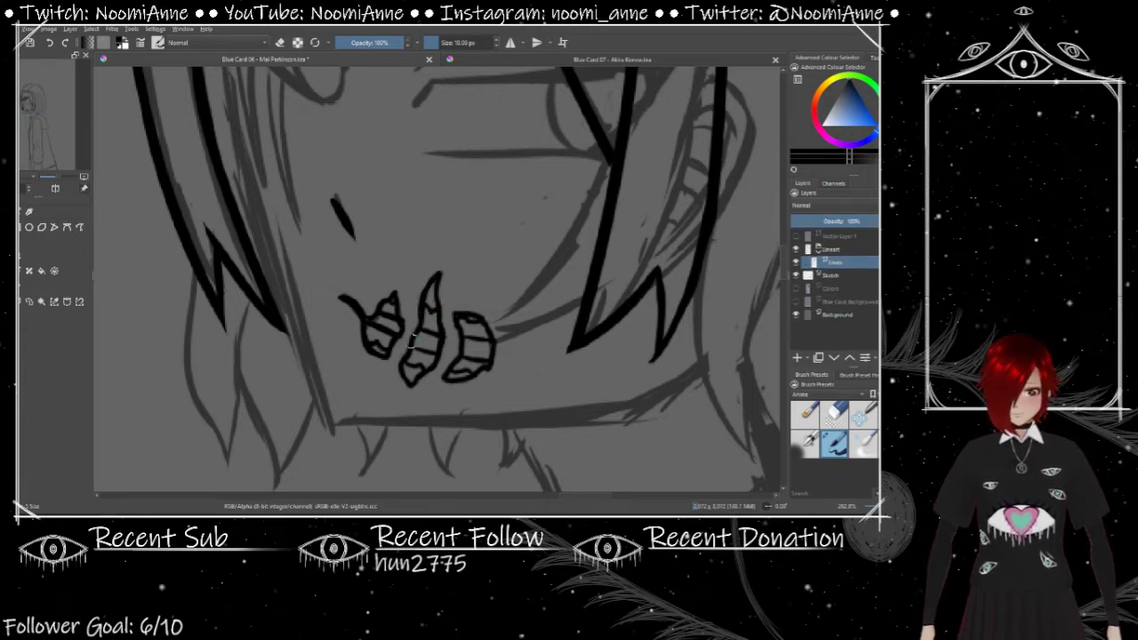
Step: Erase the ink of the first banded mouth shape, select its sketch and redraw it on the line layer
{"action": "mouse_move", "coordinate": [412, 336]}
{"action": "left_mouse_down"}
{"action": "mouse_move", "coordinate": [382, 304]}
{"action": "mouse_move", "coordinate": [374, 343]}
{"action": "left_mouse_up"}
{"action": "key", "text": "Page_Down"}
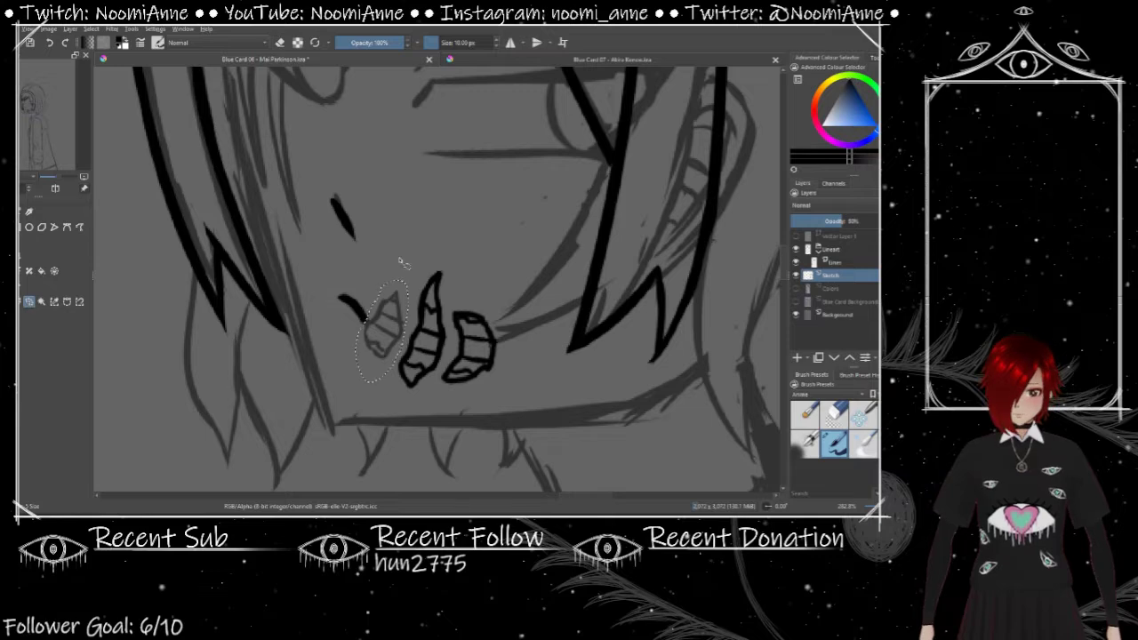
{"action": "key", "text": "ctrl+shift+a"}
{"action": "key", "text": "Page_Up"}
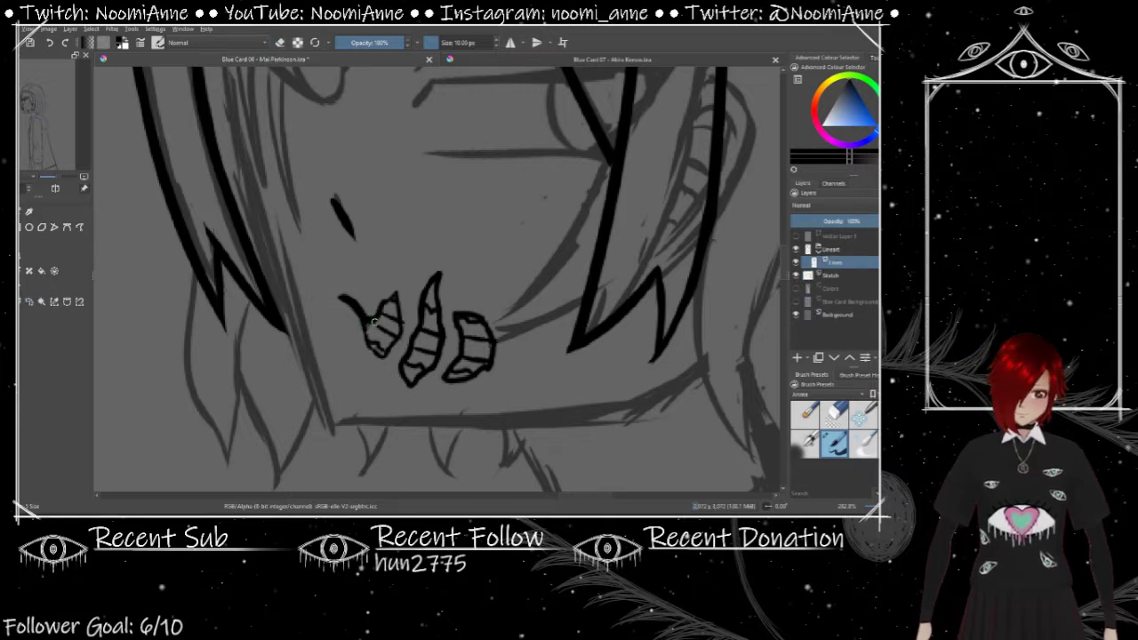
Step: Ink the jaw line from below the near ear across the chin
{"action": "scroll", "coordinate": [374, 322], "scroll_direction": "down", "scroll_amount": 3}
{"action": "scroll", "coordinate": [376, 425], "scroll_direction": "up", "scroll_amount": 3}
{"action": "scroll", "coordinate": [373, 396], "scroll_direction": "down", "scroll_amount": 1}
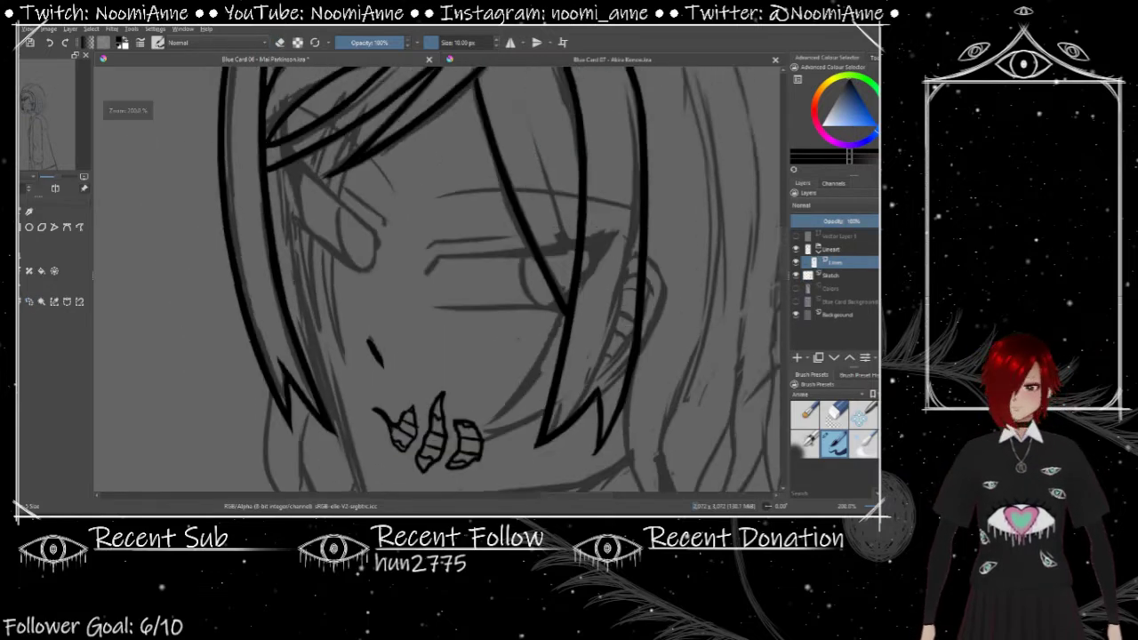
{"action": "scroll", "coordinate": [558, 394], "scroll_direction": "down", "scroll_amount": 2}
{"action": "left_click_drag", "start_coordinate": [362, 439], "coordinate": [552, 425]}
{"action": "key", "text": "ctrl+z"}
{"action": "mouse_move", "coordinate": [627, 397]}
{"action": "left_mouse_down"}
{"action": "mouse_move", "coordinate": [557, 430]}
{"action": "mouse_move", "coordinate": [287, 433]}
{"action": "left_mouse_up"}
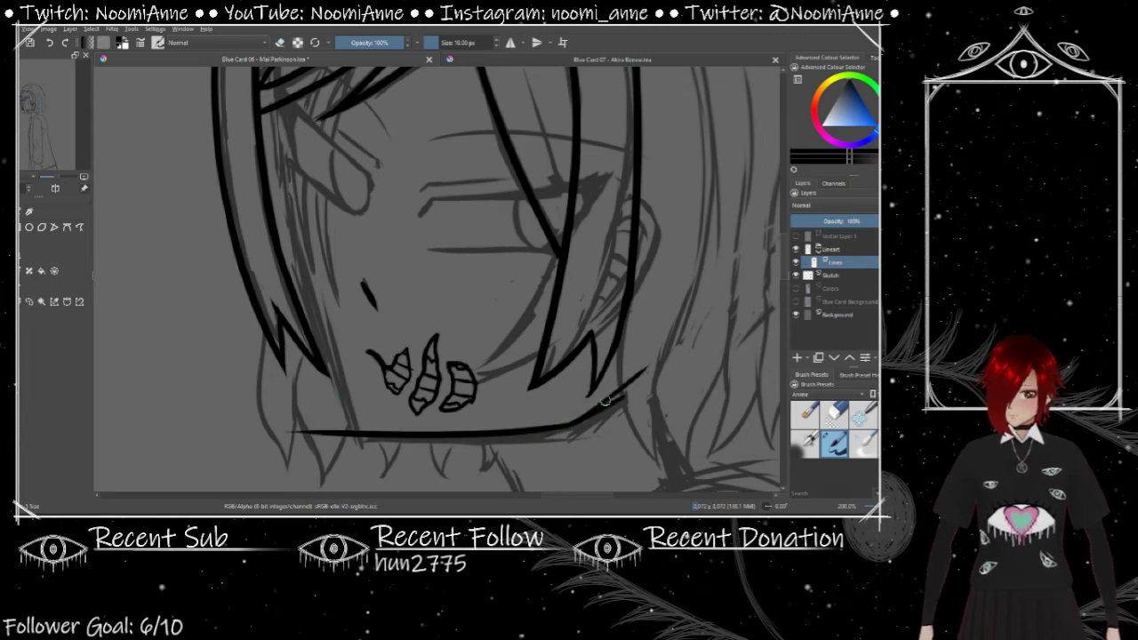
Step: Select the inked hair outline on the far side of the face and shift it slightly inward
{"action": "left_click_drag", "start_coordinate": [284, 124], "coordinate": [317, 226]}
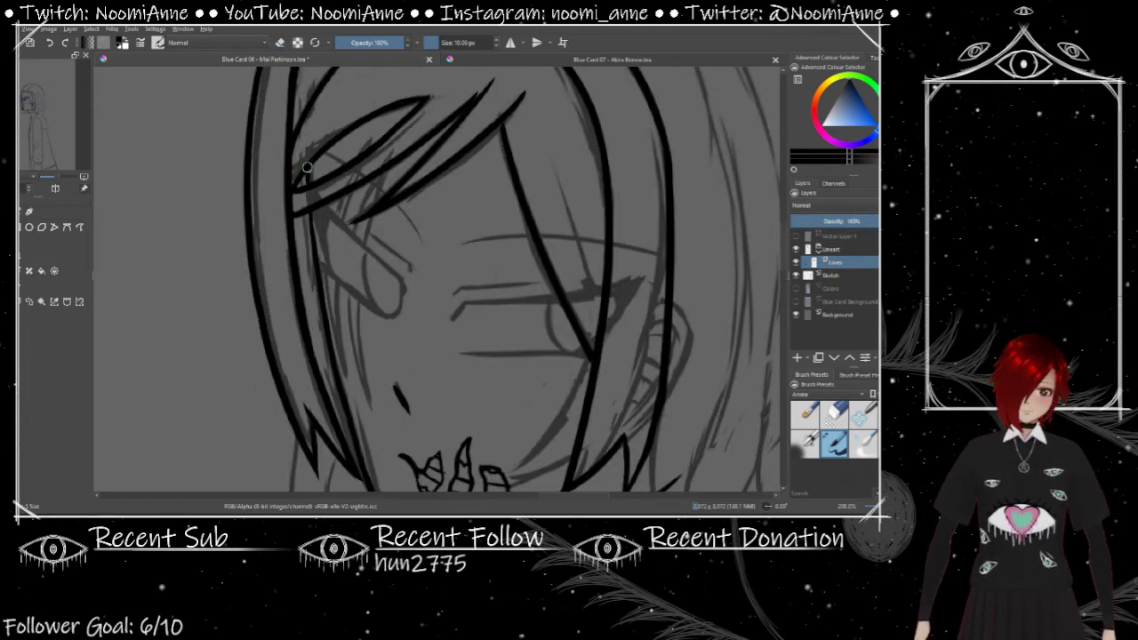
{"action": "key", "text": "minus"}
{"action": "key", "text": "minus"}
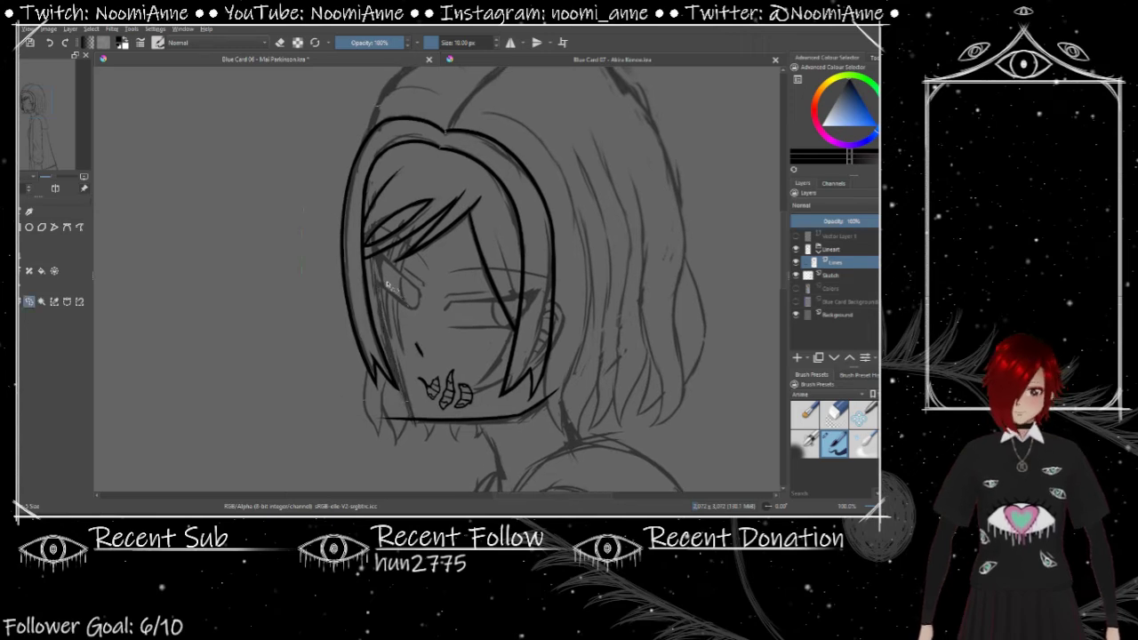
{"action": "key", "text": "ctrl+shift+a"}
{"action": "key", "text": "plus"}
{"action": "key", "text": "plus"}
Step: Ink the far cheek line down to the chin corner and erase the jaw line's overshoot beyond it
{"action": "key", "text": "e"}
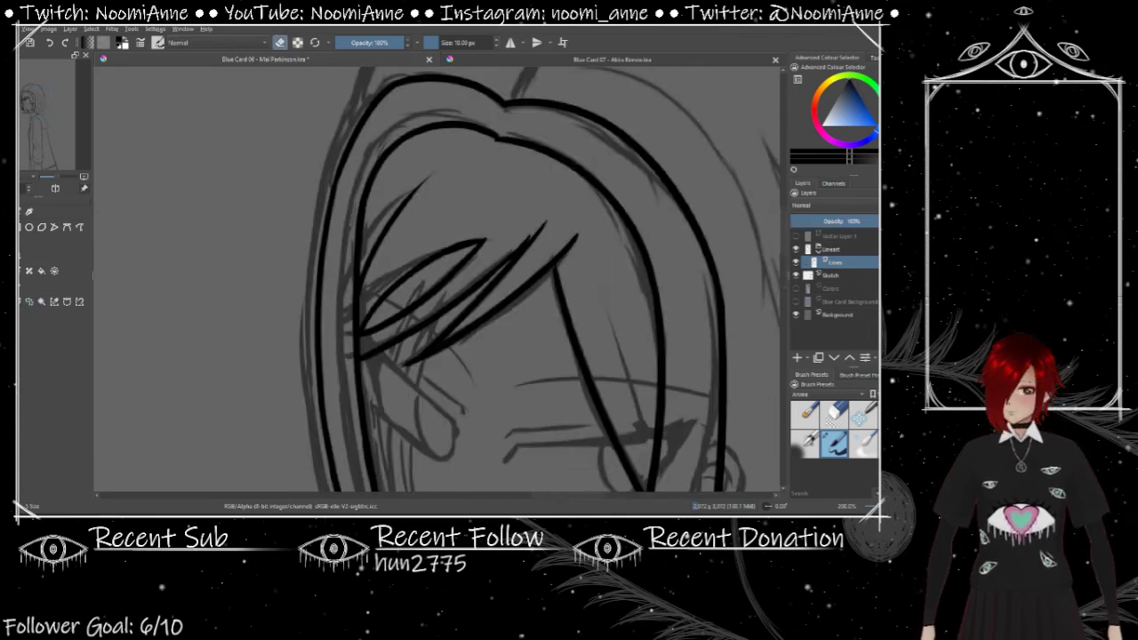
{"action": "scroll", "coordinate": [498, 138], "scroll_direction": "down", "scroll_amount": 5}
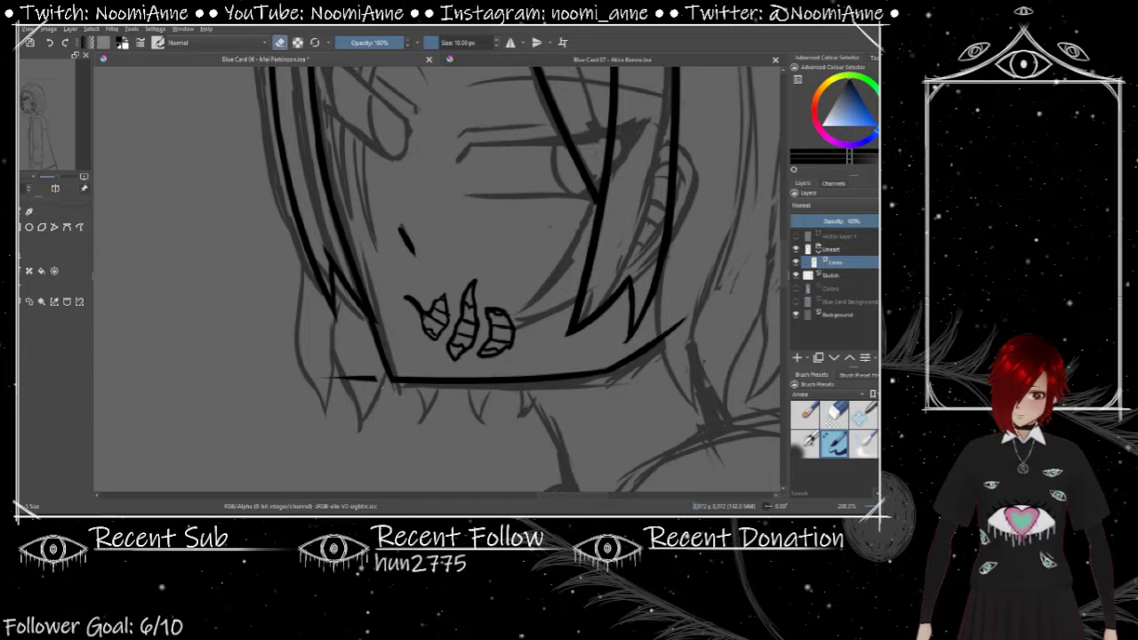
{"action": "key", "text": "minus"}
{"action": "key", "text": "minus"}
{"action": "key", "text": "plus"}
{"action": "key", "text": "plus"}
{"action": "key", "text": "minus"}
{"action": "key", "text": "plus"}
Step: Add a new paint layer and ink the near eye's upper lash line, lower lid and outer corner
{"action": "key", "text": "Insert"}
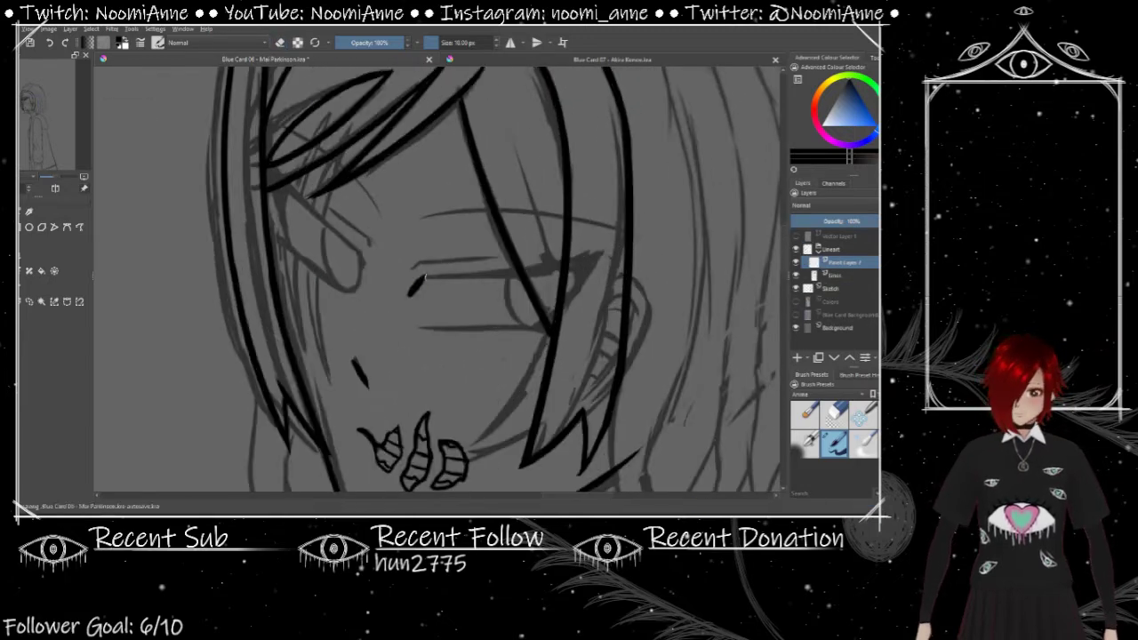
{"action": "left_click_drag", "start_coordinate": [411, 295], "coordinate": [663, 260]}
{"action": "left_click_drag", "start_coordinate": [418, 329], "coordinate": [612, 315]}
{"action": "key", "text": "plus"}
{"action": "left_click_drag", "start_coordinate": [534, 330], "coordinate": [614, 229]}
{"action": "key", "text": "minus"}
{"action": "key", "text": "minus"}
{"action": "key", "text": "plus"}
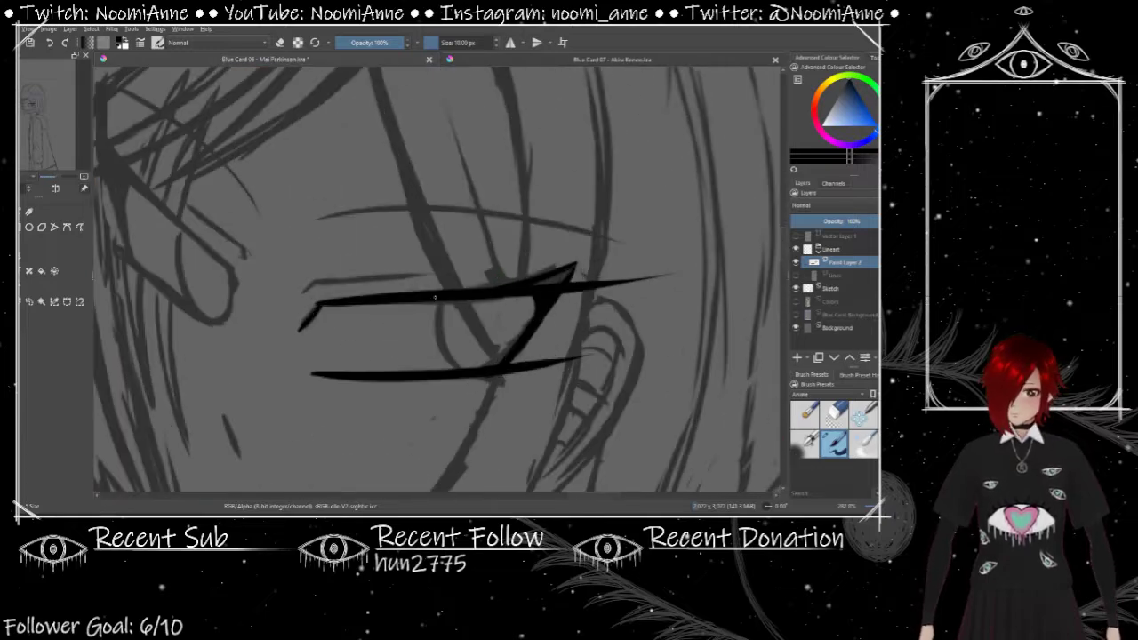
Step: Erase the overshooting lash ends of the near eye and ink its eyelid crease and eyebrow
{"action": "key", "text": "e"}
{"action": "left_click_drag", "start_coordinate": [566, 283], "coordinate": [672, 275]}
{"action": "left_click_drag", "start_coordinate": [590, 356], "coordinate": [507, 364]}
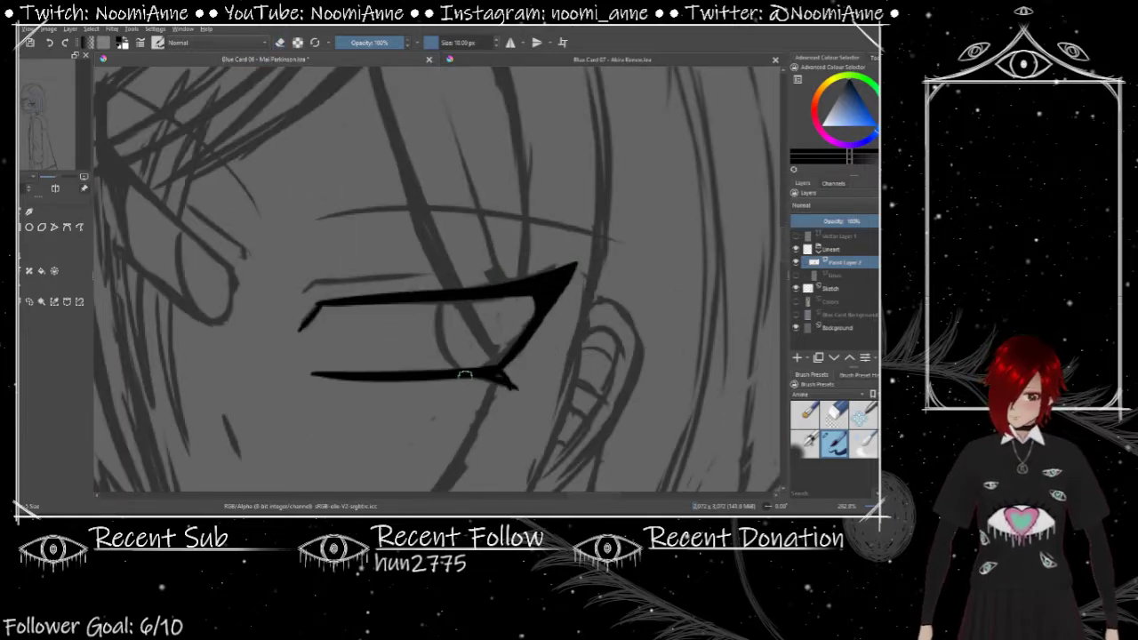
{"action": "left_click_drag", "start_coordinate": [309, 216], "coordinate": [591, 227]}
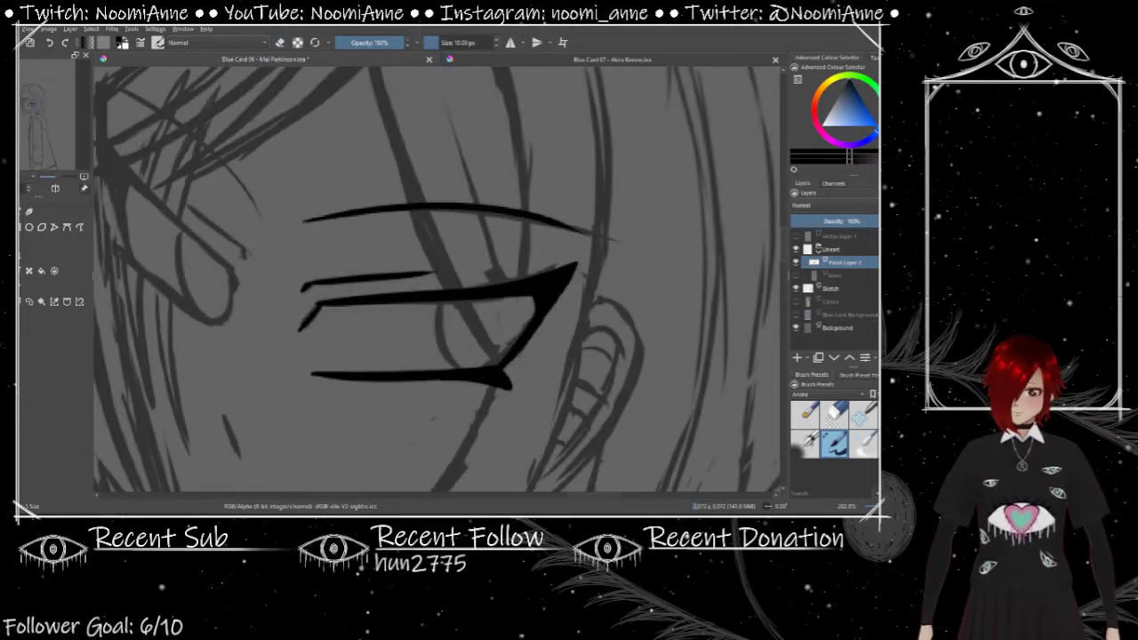
Step: Duplicate the eye layer, mirror the copy and transform it to fit the sketched far eye
{"action": "key", "text": "minus"}
{"action": "key", "text": "ctrl+j"}
{"action": "key", "text": "plus"}
{"action": "key", "text": "ctrl+m"}
{"action": "left_click_drag", "start_coordinate": [165, 273], "coordinate": [233, 224]}
{"action": "key", "text": "Return"}
{"action": "scroll", "coordinate": [222, 226], "scroll_direction": "down", "scroll_amount": 1}
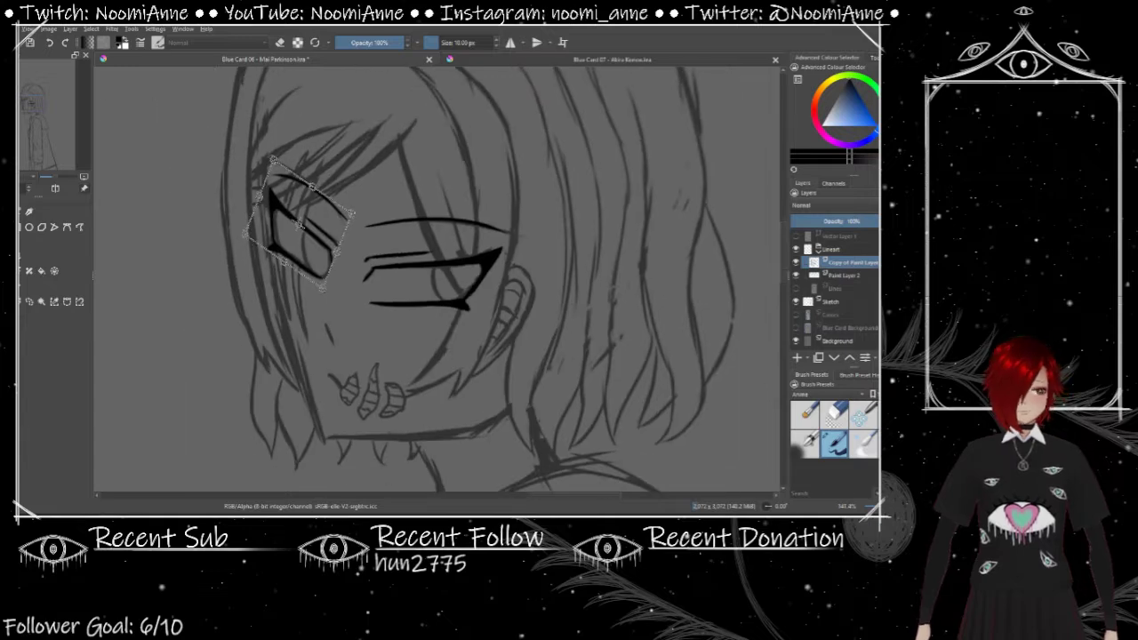
Step: Merge the mirrored eye into the eye layer and ink the irises of both eyes
{"action": "scroll", "coordinate": [220, 228], "scroll_direction": "up", "scroll_amount": 2}
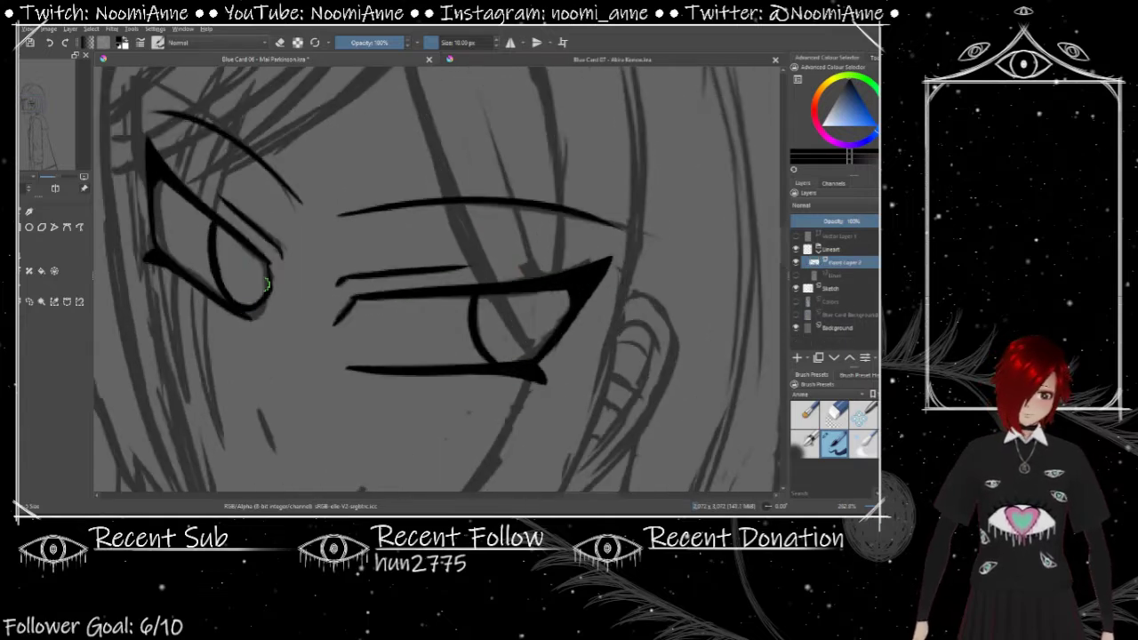
{"action": "scroll", "coordinate": [265, 258], "scroll_direction": "down", "scroll_amount": 3}
{"action": "scroll", "coordinate": [451, 291], "scroll_direction": "up", "scroll_amount": 3}
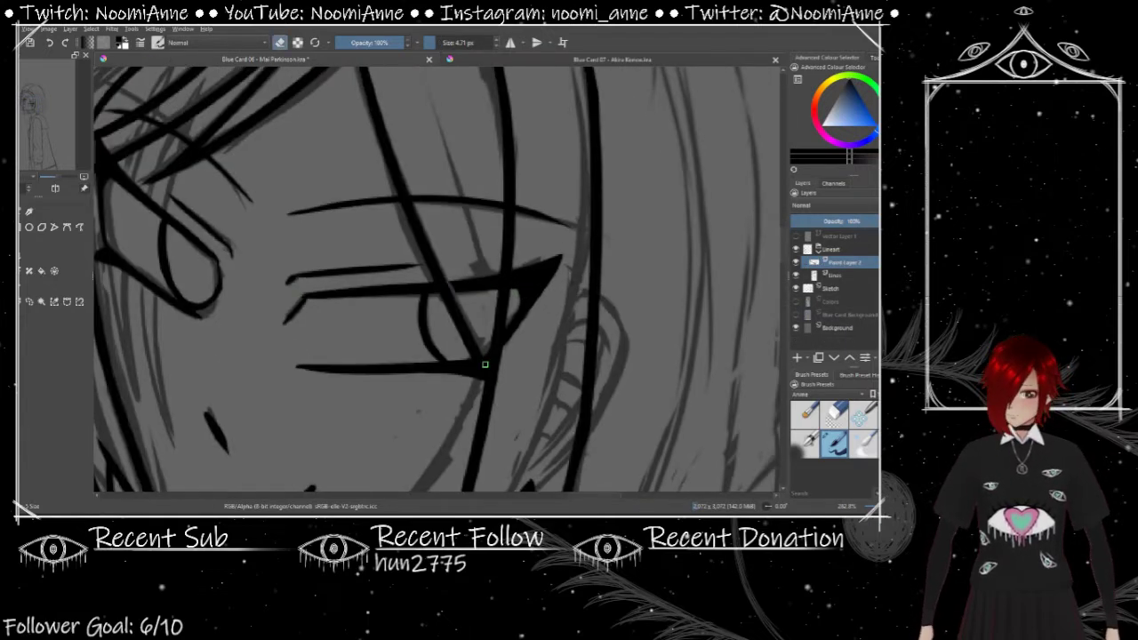
Step: Erase the near eye and eyebrow lines along the edges of the front hair lock crossing them
{"action": "scroll", "coordinate": [512, 264], "scroll_direction": "down", "scroll_amount": 1}
{"action": "scroll", "coordinate": [577, 283], "scroll_direction": "up", "scroll_amount": 1}
{"action": "key", "text": "e"}
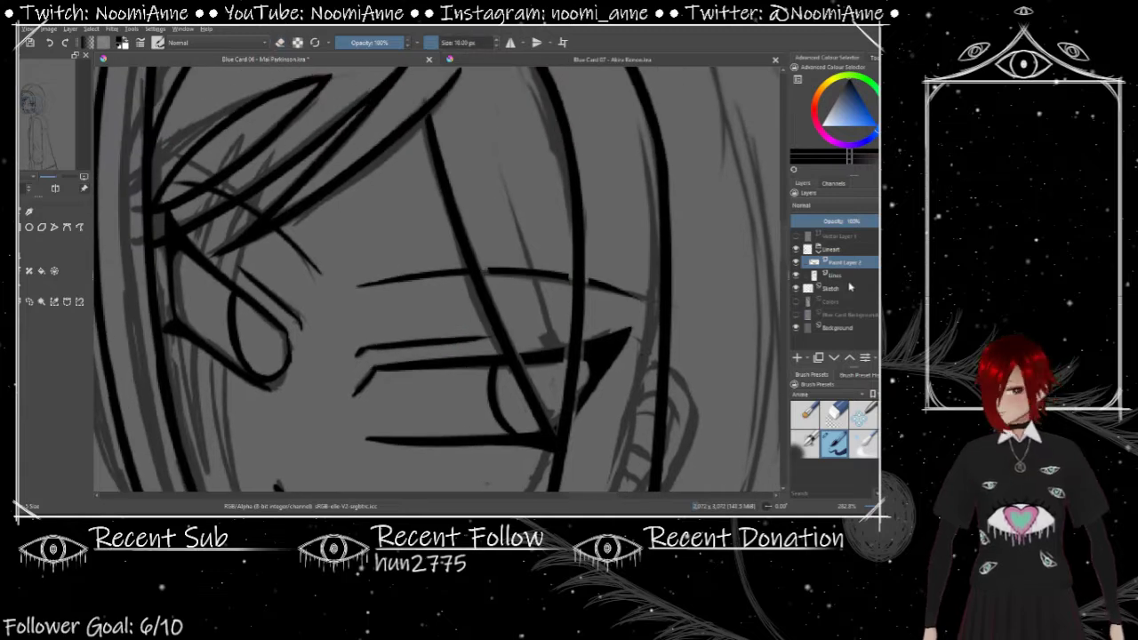
Step: Re-ink the thin inner strand of the front hair lock over the near eye and erase overlapping line bits beside the far eye
{"action": "key", "text": "ctrl+z"}
{"action": "left_click_drag", "start_coordinate": [503, 159], "coordinate": [556, 347]}
{"action": "key", "text": "e"}
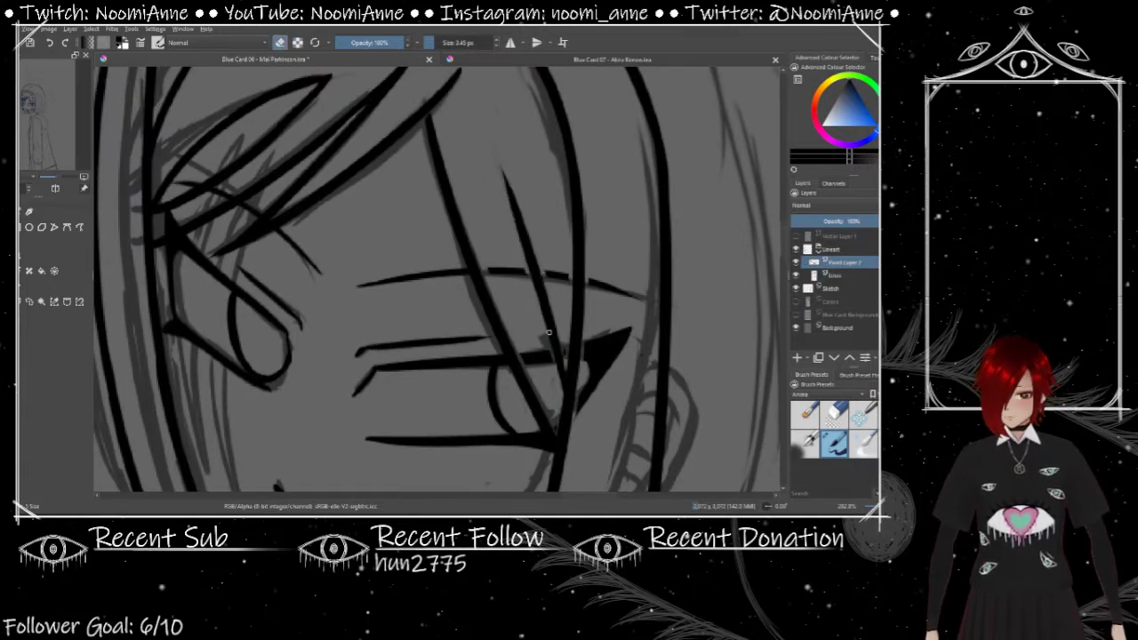
{"action": "scroll", "coordinate": [437, 282], "scroll_direction": "left", "scroll_amount": 4}
{"action": "scroll", "coordinate": [436, 282], "scroll_direction": "up", "scroll_amount": 1}
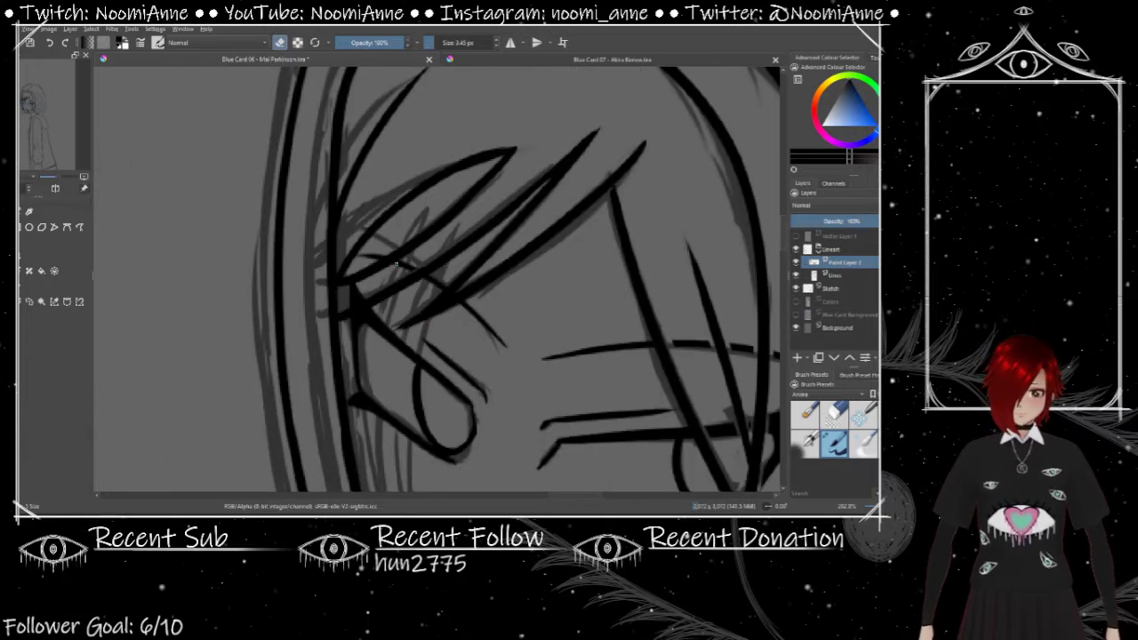
{"action": "key", "text": "Page_Down"}
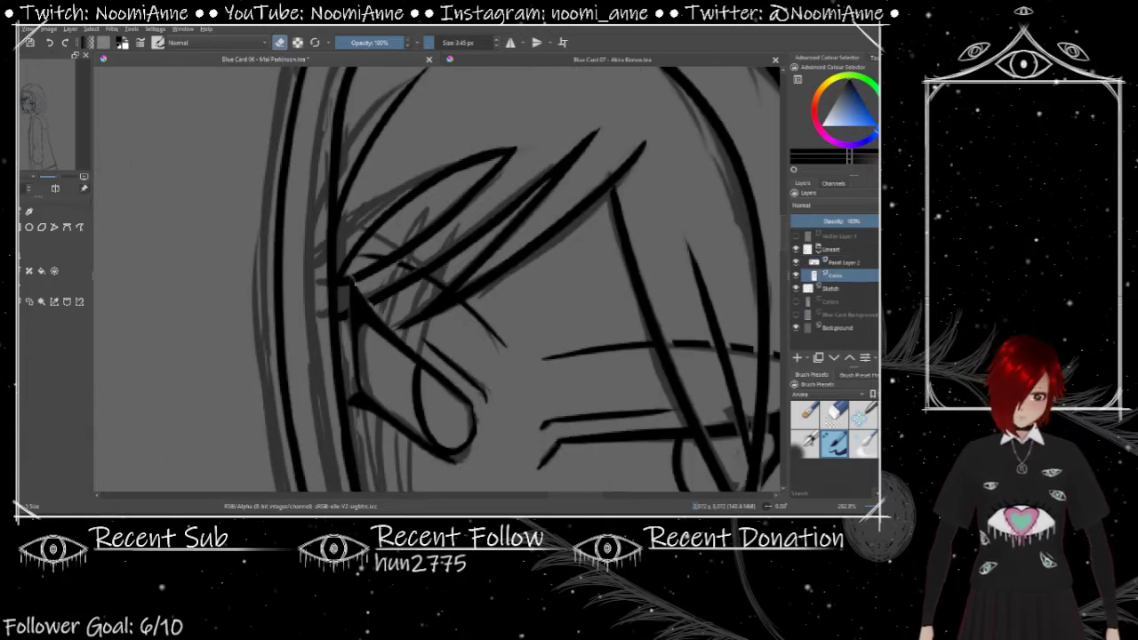
{"action": "scroll", "coordinate": [373, 272], "scroll_direction": "up", "scroll_amount": 2}
{"action": "scroll", "coordinate": [337, 344], "scroll_direction": "down", "scroll_amount": 5}
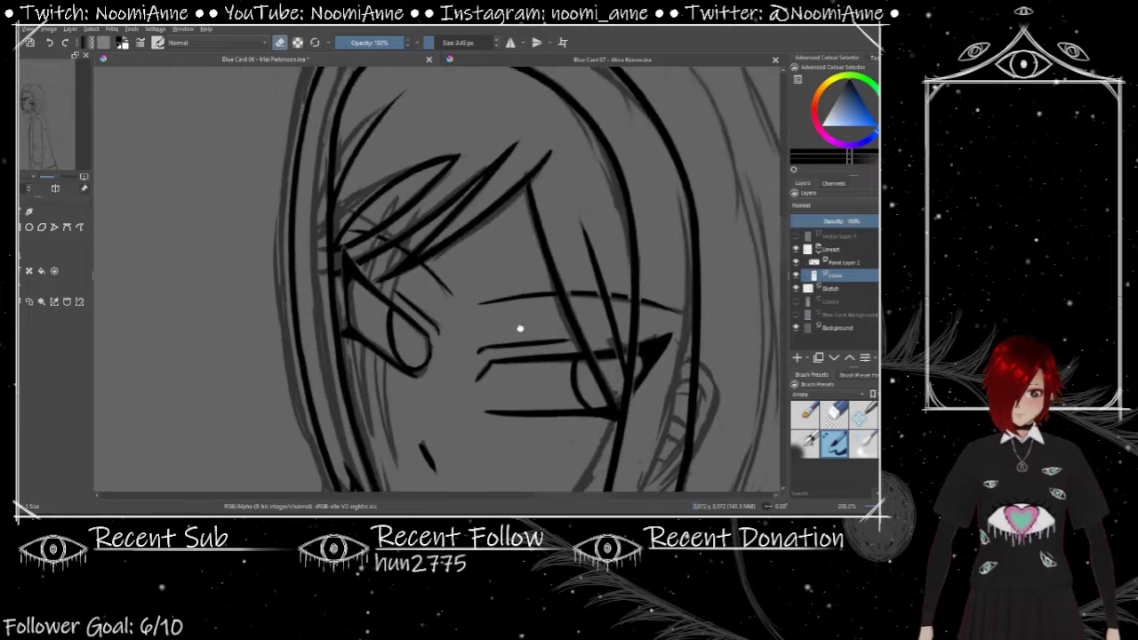
Step: Add a new layer above the eye layer and ink the thin hair strands falling over the far eye
{"action": "key", "text": "Page_Up"}
{"action": "left_click", "coordinate": [798, 357]}
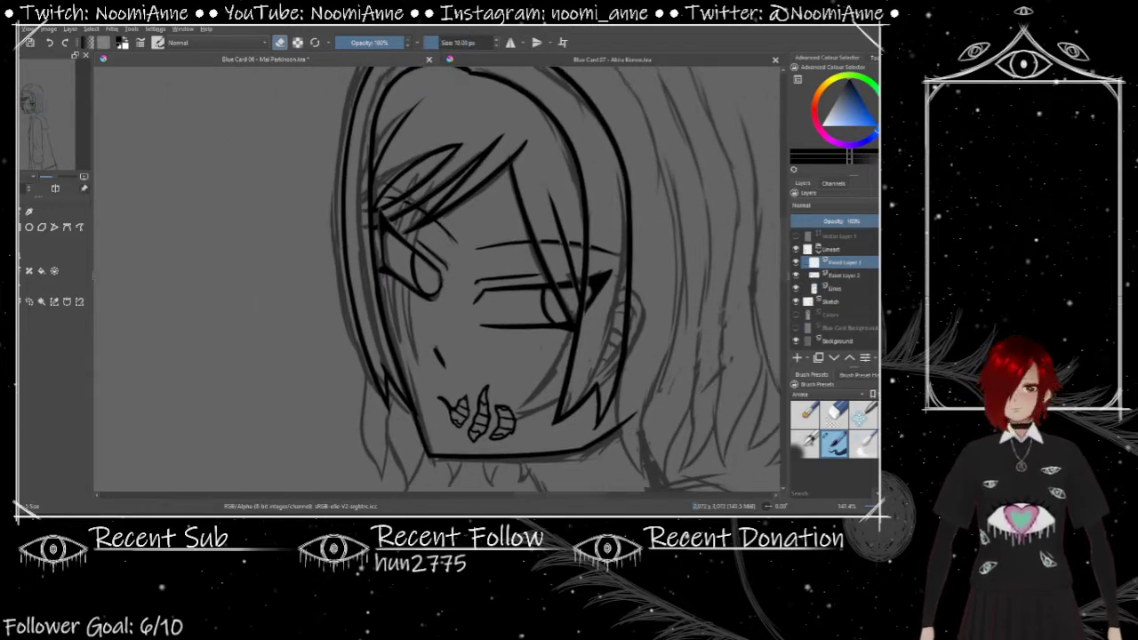
{"action": "key", "text": "e"}
{"action": "scroll", "coordinate": [294, 293], "scroll_direction": "up", "scroll_amount": 1}
{"action": "key", "text": "e"}
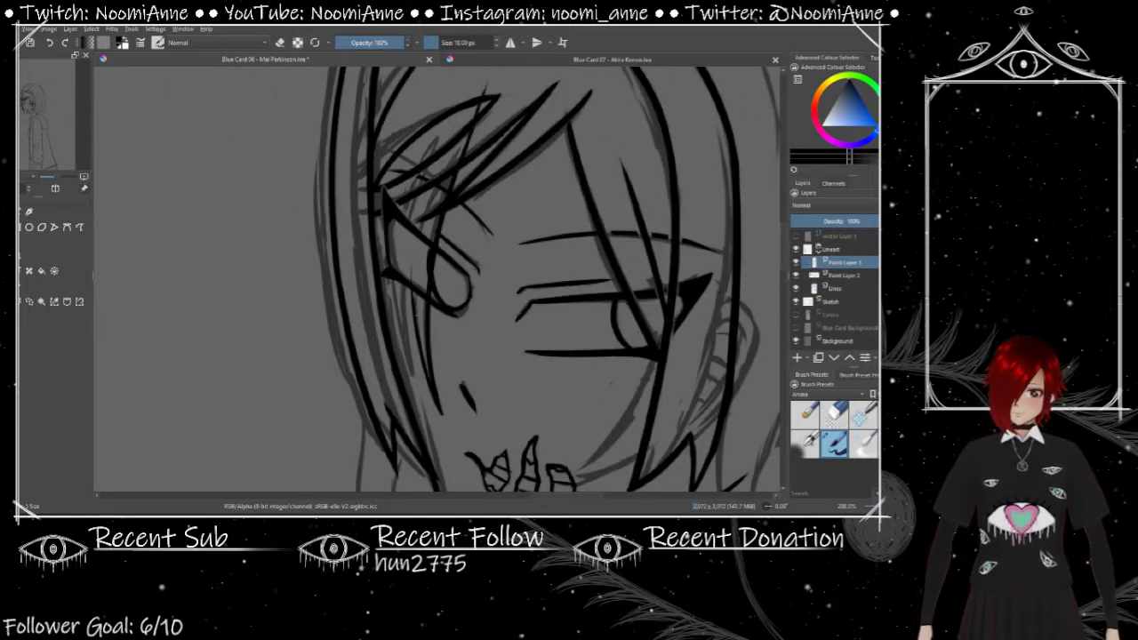
{"action": "scroll", "coordinate": [436, 280], "scroll_direction": "up", "scroll_amount": 1}
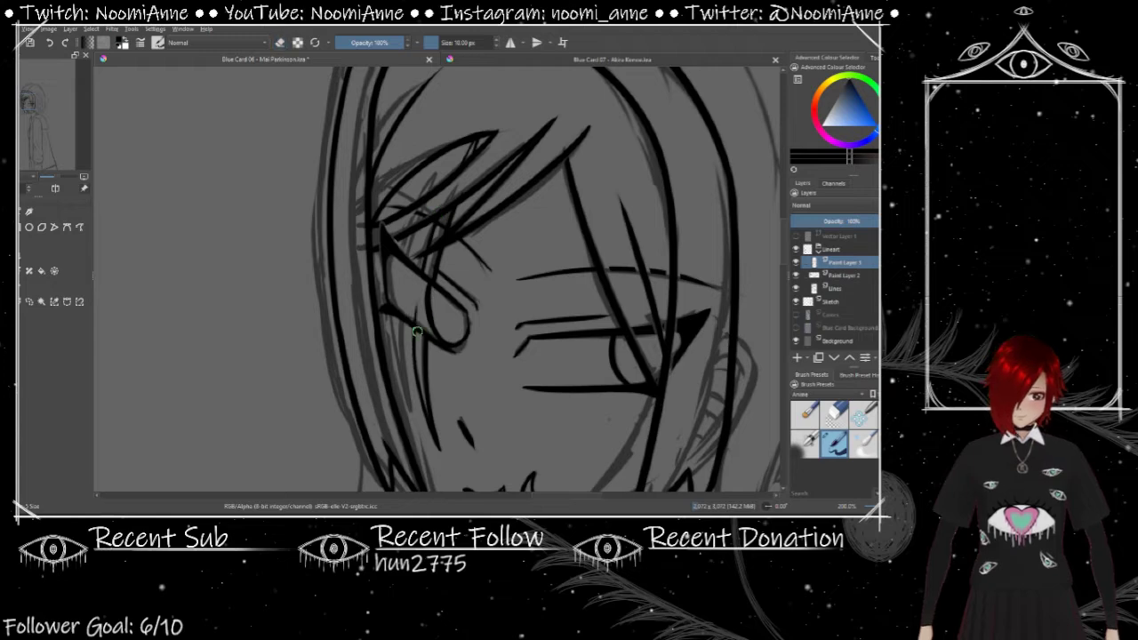
{"action": "left_click_drag", "start_coordinate": [411, 269], "coordinate": [405, 415]}
Step: Erase the strand overlaps around the fringe and merge both upper layers down into the Lines layer
{"action": "key", "text": "e"}
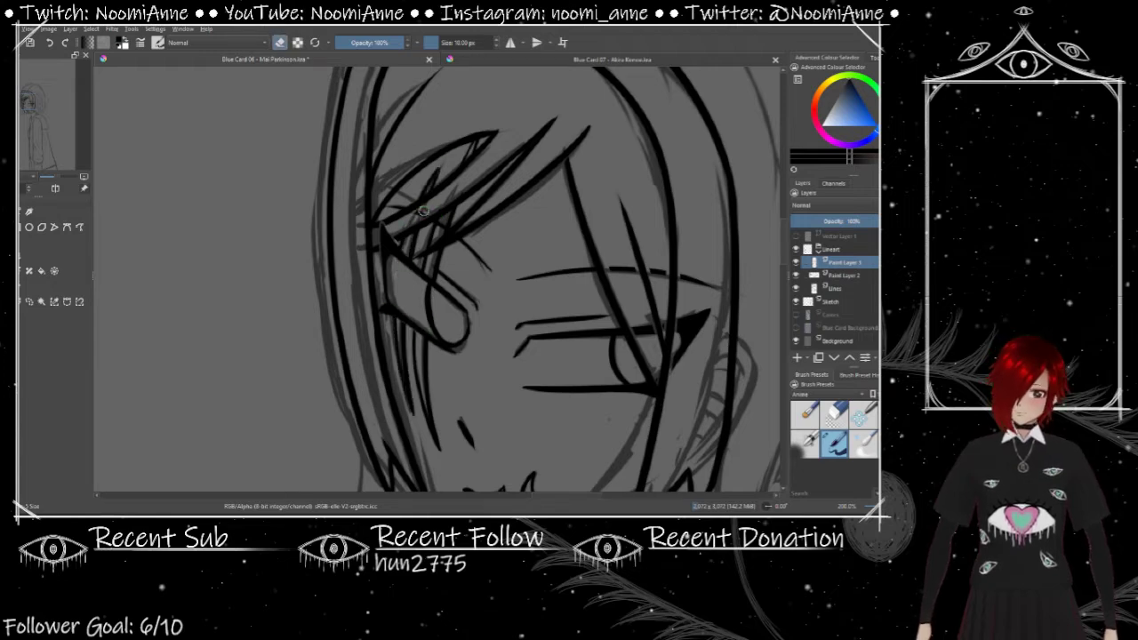
{"action": "key", "text": "e"}
{"action": "scroll", "coordinate": [433, 182], "scroll_direction": "down", "scroll_amount": 3}
{"action": "key", "text": "ctrl+e"}
{"action": "key", "text": "ctrl+e"}
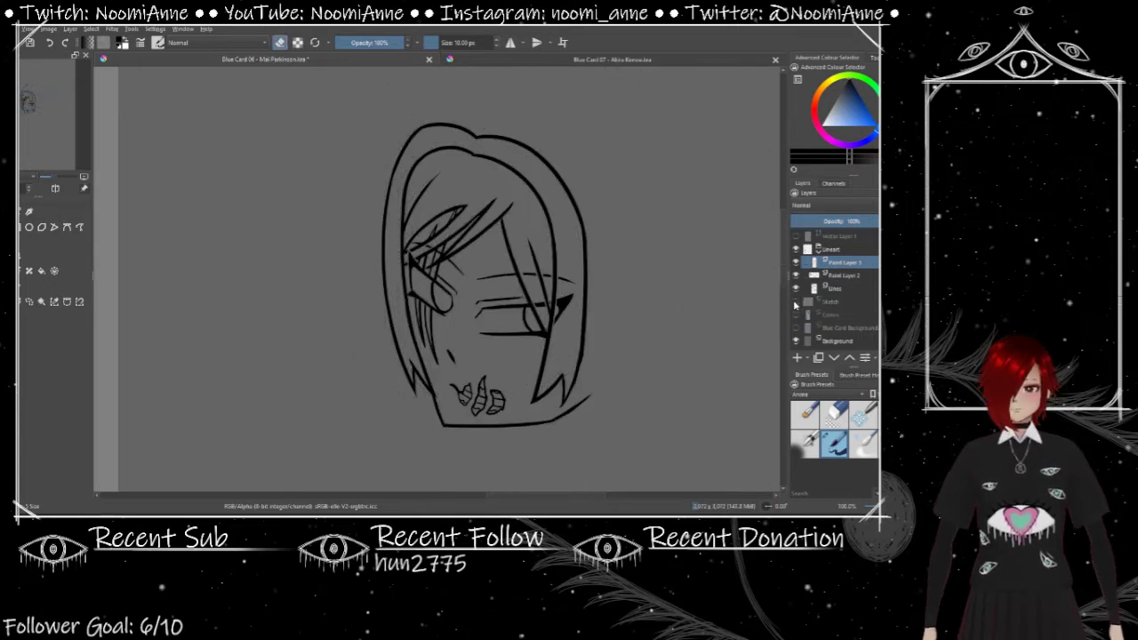
Step: Ink the pointed hair ends on the far side of the face and the small tips hanging below the jaw
{"action": "scroll", "coordinate": [643, 320], "scroll_direction": "up", "scroll_amount": 2}
{"action": "key", "text": "e"}
{"action": "key", "text": "ctrl+z"}
{"action": "left_click_drag", "start_coordinate": [363, 270], "coordinate": [378, 393]}
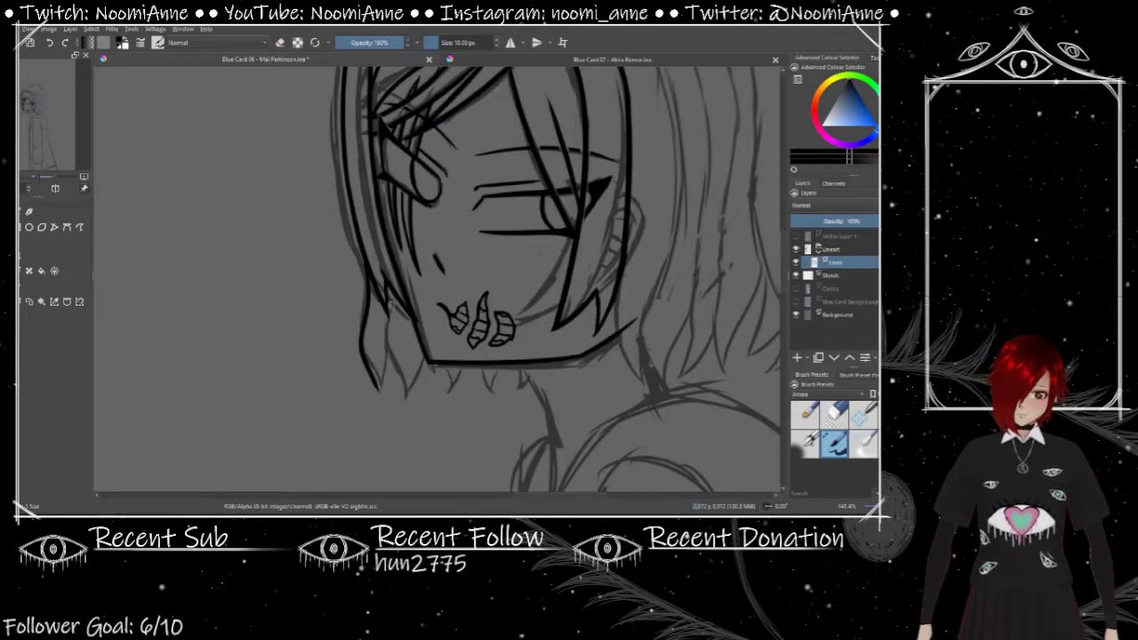
{"action": "mouse_move", "coordinate": [387, 300]}
{"action": "left_mouse_down"}
{"action": "mouse_move", "coordinate": [375, 371]}
{"action": "mouse_move", "coordinate": [388, 298]}
{"action": "mouse_move", "coordinate": [362, 333]}
{"action": "mouse_move", "coordinate": [371, 372]}
{"action": "mouse_move", "coordinate": [445, 393]}
{"action": "left_mouse_up"}
{"action": "key", "text": "e"}
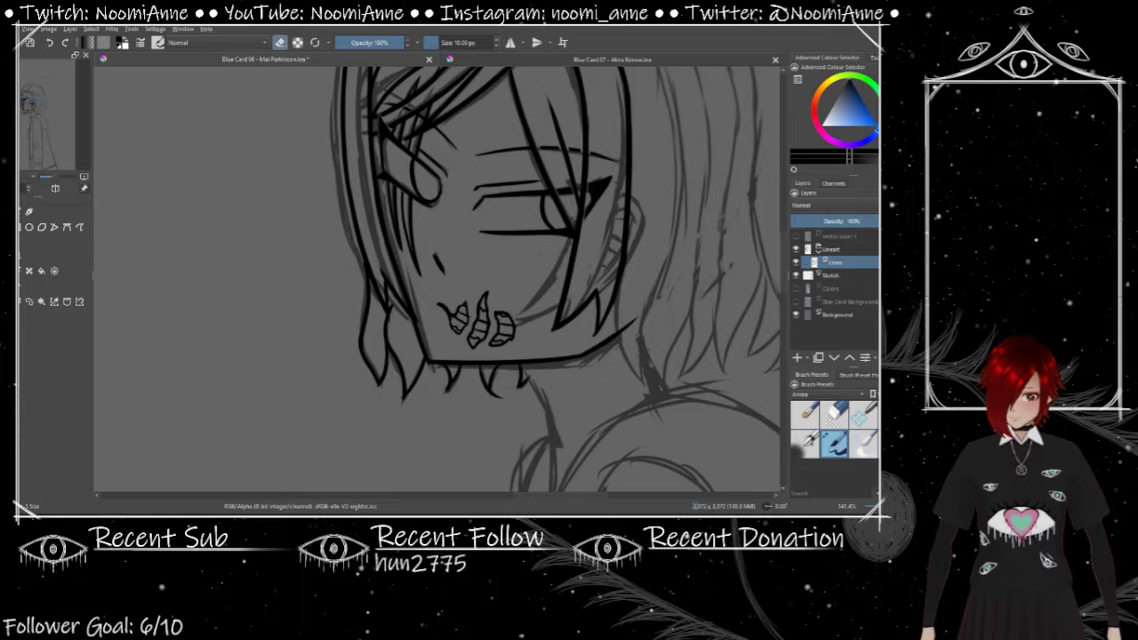
Step: Ink the hair section behind the near side of the face down to its first pointed tips at the shoulder
{"action": "scroll", "coordinate": [480, 276], "scroll_direction": "right", "scroll_amount": 3}
{"action": "scroll", "coordinate": [481, 275], "scroll_direction": "down", "scroll_amount": 2}
{"action": "key", "text": "e"}
{"action": "mouse_move", "coordinate": [369, 162]}
{"action": "left_mouse_down"}
{"action": "mouse_move", "coordinate": [472, 356]}
{"action": "mouse_move", "coordinate": [461, 430]}
{"action": "left_mouse_up"}
{"action": "scroll", "coordinate": [463, 278], "scroll_direction": "up", "scroll_amount": 2}
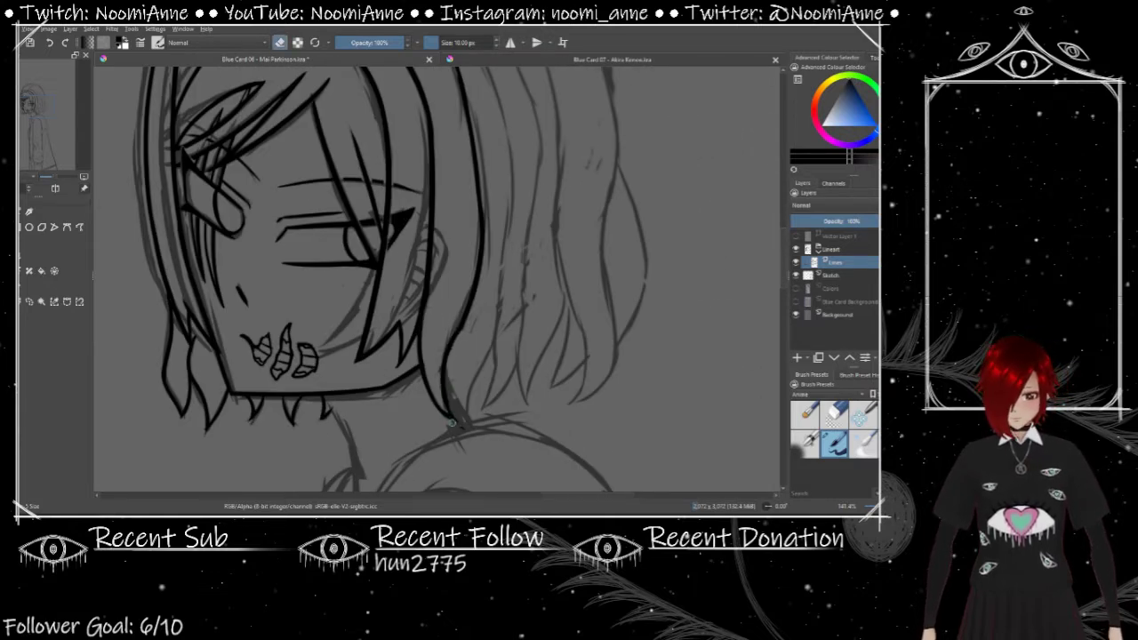
{"action": "scroll", "coordinate": [452, 424], "scroll_direction": "up", "scroll_amount": 2}
{"action": "scroll", "coordinate": [452, 423], "scroll_direction": "down", "scroll_amount": 2}
{"action": "key", "text": "e"}
{"action": "left_click_drag", "start_coordinate": [469, 302], "coordinate": [443, 405]}
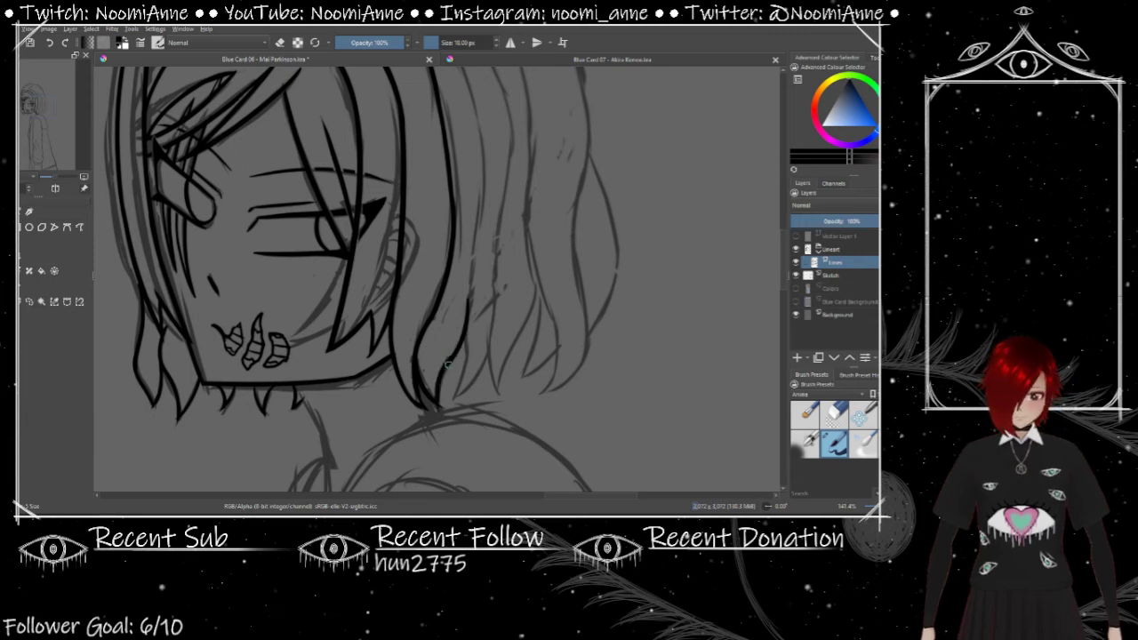
Step: Ink the next pointed tips of the back hair and the curved lock bulging out at the rear
{"action": "scroll", "coordinate": [449, 365], "scroll_direction": "up", "scroll_amount": 1}
{"action": "scroll", "coordinate": [449, 365], "scroll_direction": "right", "scroll_amount": 2}
{"action": "mouse_move", "coordinate": [480, 306]}
{"action": "left_mouse_down"}
{"action": "mouse_move", "coordinate": [441, 445]}
{"action": "mouse_move", "coordinate": [458, 431]}
{"action": "left_mouse_up"}
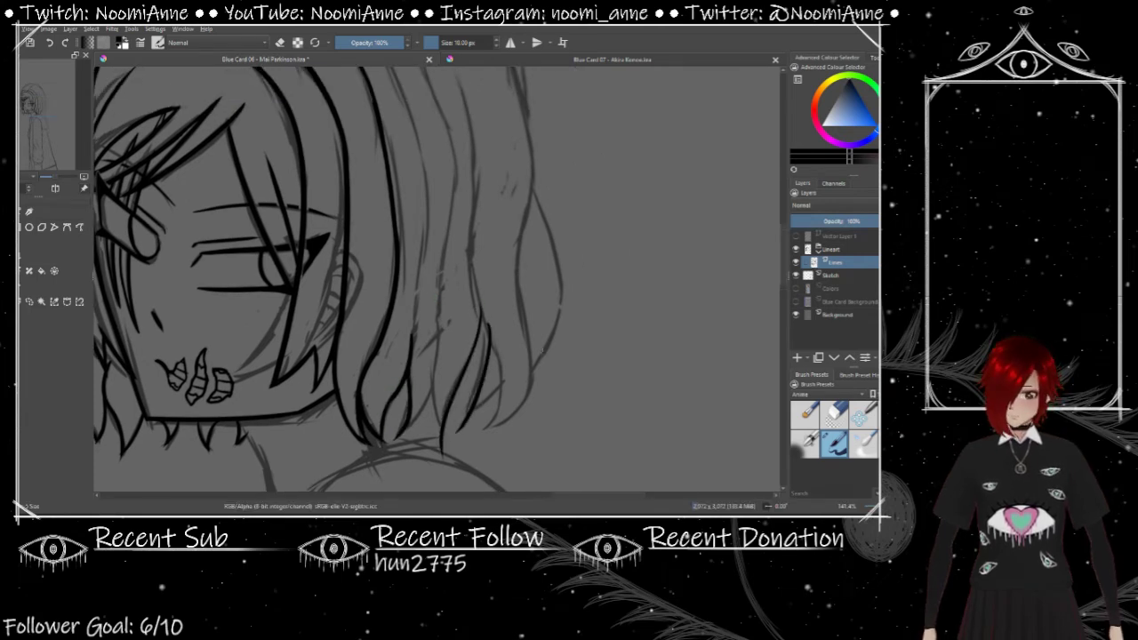
{"action": "left_click_drag", "start_coordinate": [530, 189], "coordinate": [458, 431]}
{"action": "key", "text": "e"}
{"action": "left_click_drag", "start_coordinate": [443, 356], "coordinate": [396, 440]}
{"action": "scroll", "coordinate": [436, 280], "scroll_direction": "up", "scroll_amount": 1}
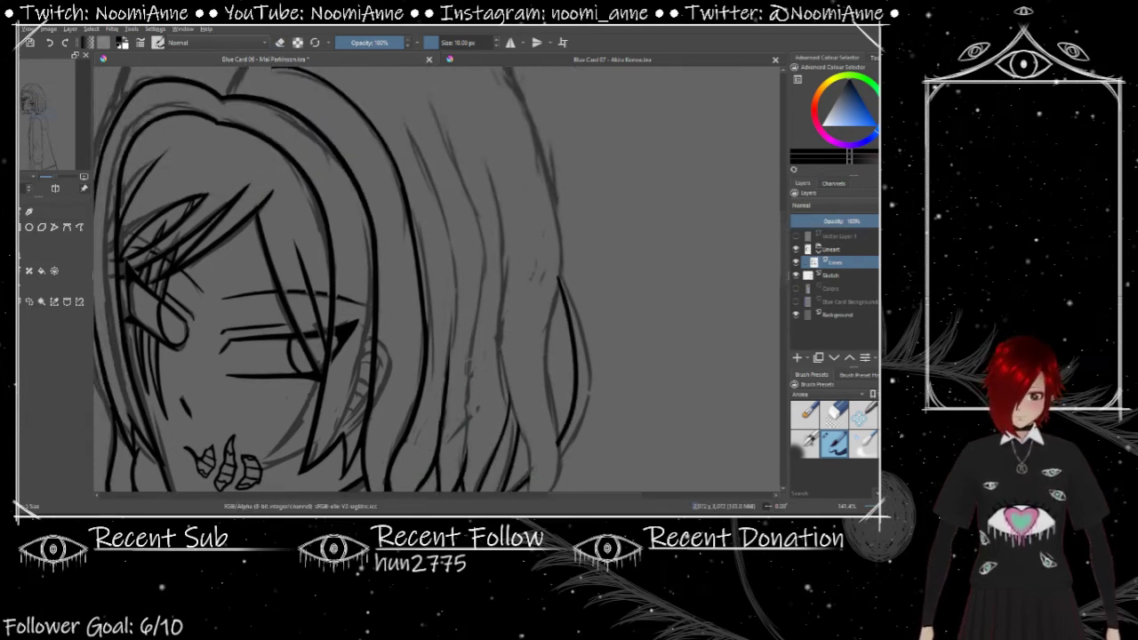
Step: Ink flowing inner strand lines through the back hair down to the pointed tips
{"action": "scroll", "coordinate": [435, 280], "scroll_direction": "up", "scroll_amount": 1}
{"action": "key", "text": "e"}
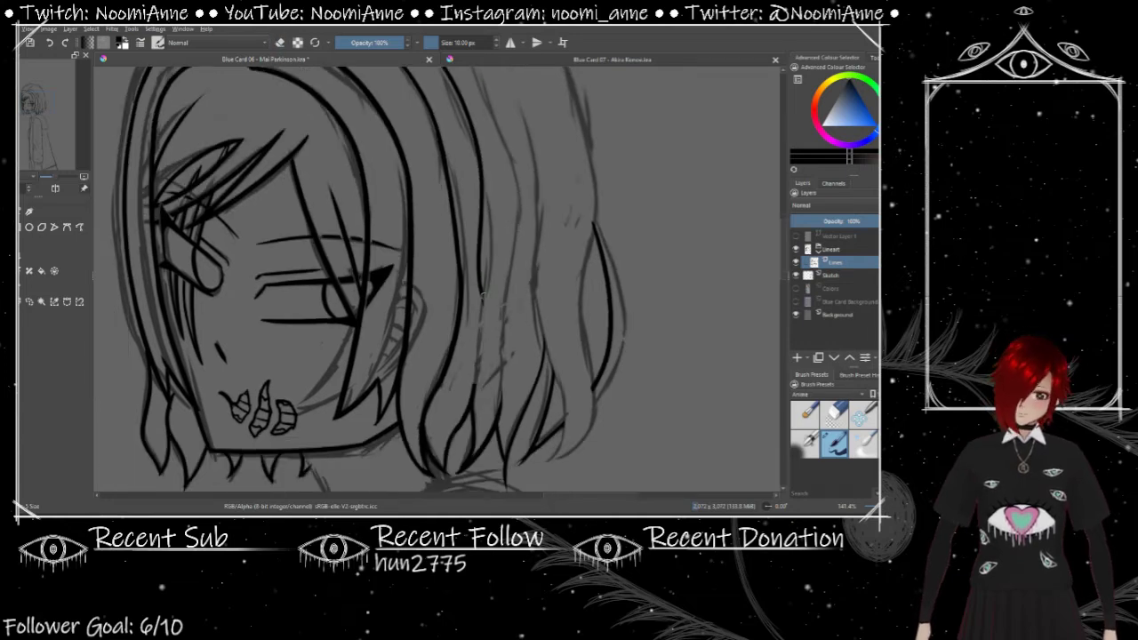
{"action": "key", "text": "e"}
{"action": "scroll", "coordinate": [464, 414], "scroll_direction": "down", "scroll_amount": 1}
{"action": "scroll", "coordinate": [463, 414], "scroll_direction": "up", "scroll_amount": 2}
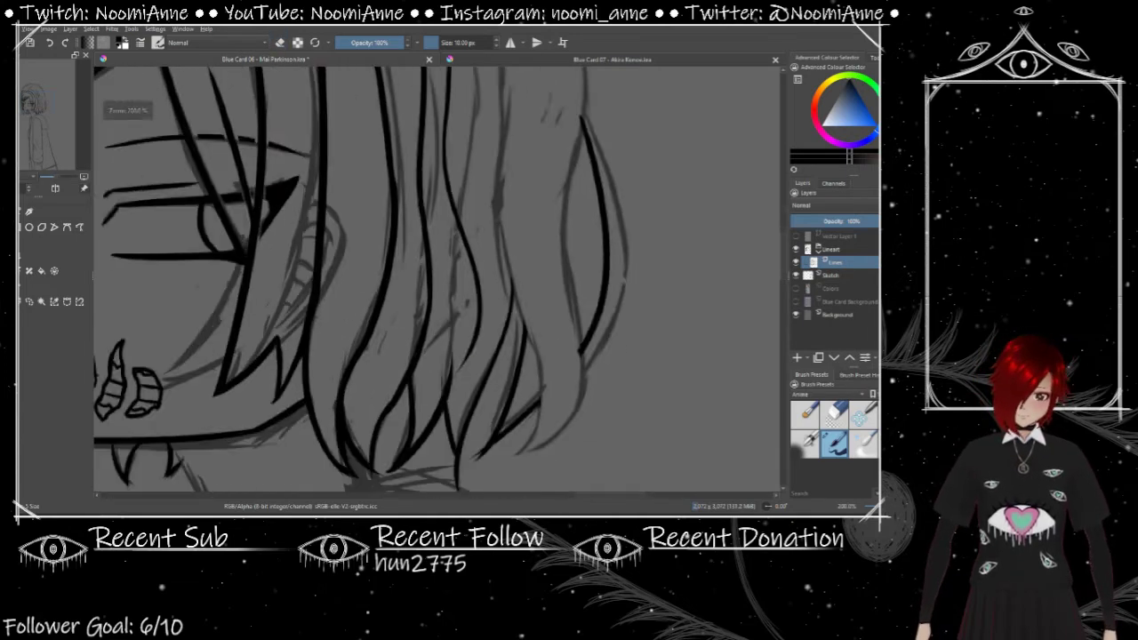
{"action": "key", "text": "e"}
{"action": "key", "text": "e"}
Step: Ink the upper strand lines starting near the crown and another long strand towards the rear of the hair
{"action": "scroll", "coordinate": [464, 414], "scroll_direction": "down", "scroll_amount": 1}
{"action": "scroll", "coordinate": [454, 391], "scroll_direction": "up", "scroll_amount": 2}
{"action": "scroll", "coordinate": [453, 392], "scroll_direction": "down", "scroll_amount": 2}
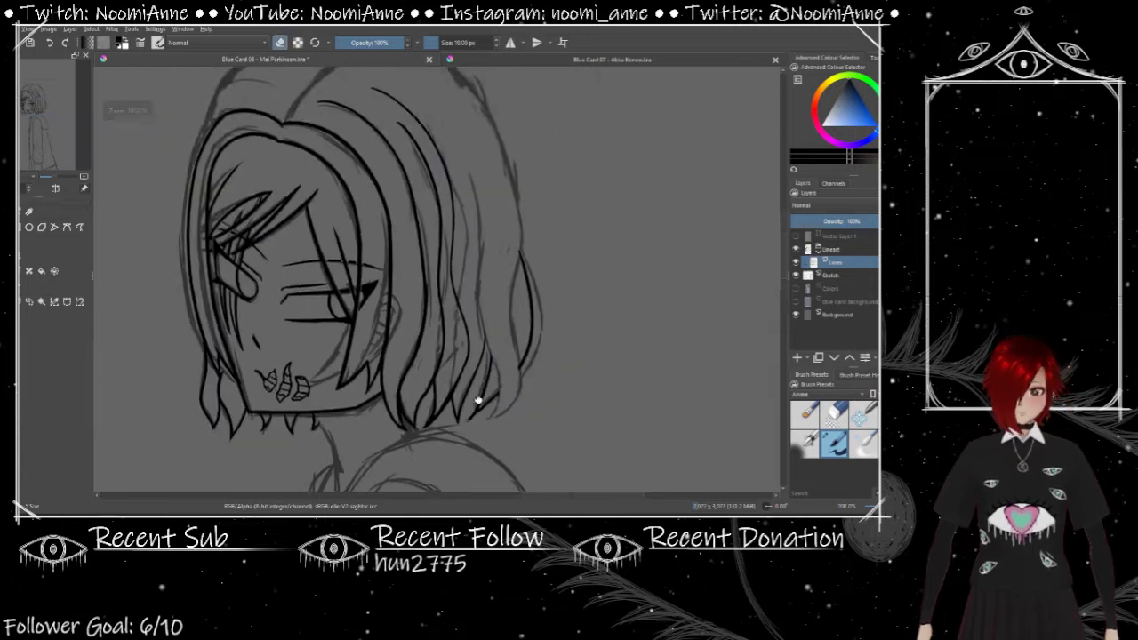
{"action": "scroll", "coordinate": [453, 392], "scroll_direction": "up", "scroll_amount": 2}
{"action": "scroll", "coordinate": [447, 389], "scroll_direction": "down", "scroll_amount": 2}
{"action": "scroll", "coordinate": [463, 382], "scroll_direction": "up", "scroll_amount": 1}
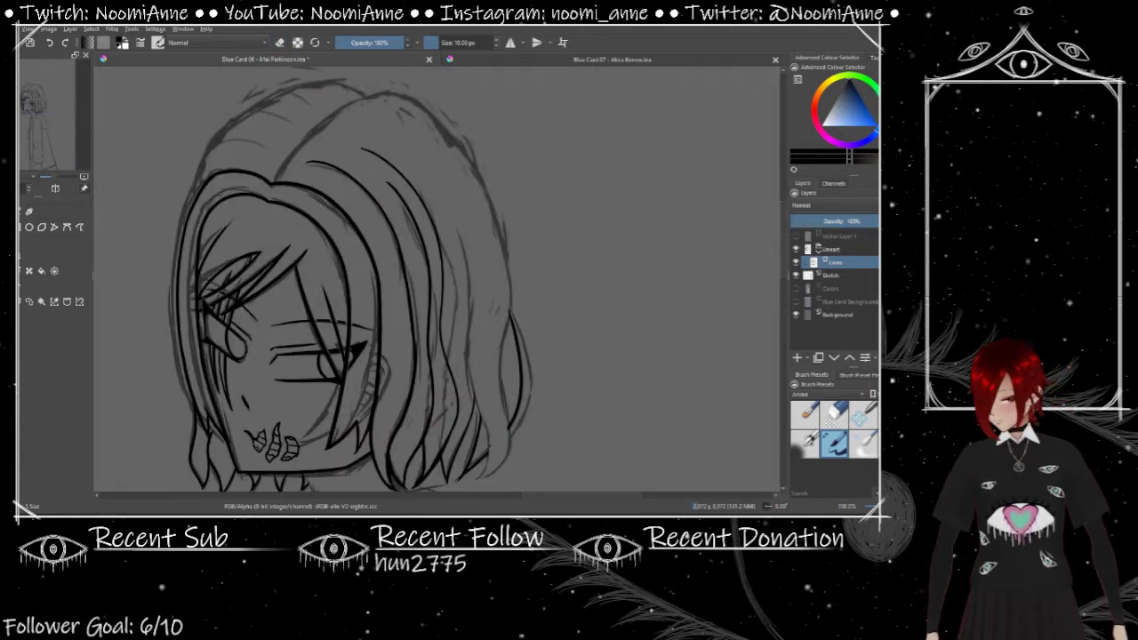
{"action": "scroll", "coordinate": [463, 382], "scroll_direction": "up", "scroll_amount": 1}
{"action": "scroll", "coordinate": [459, 312], "scroll_direction": "down", "scroll_amount": 1}
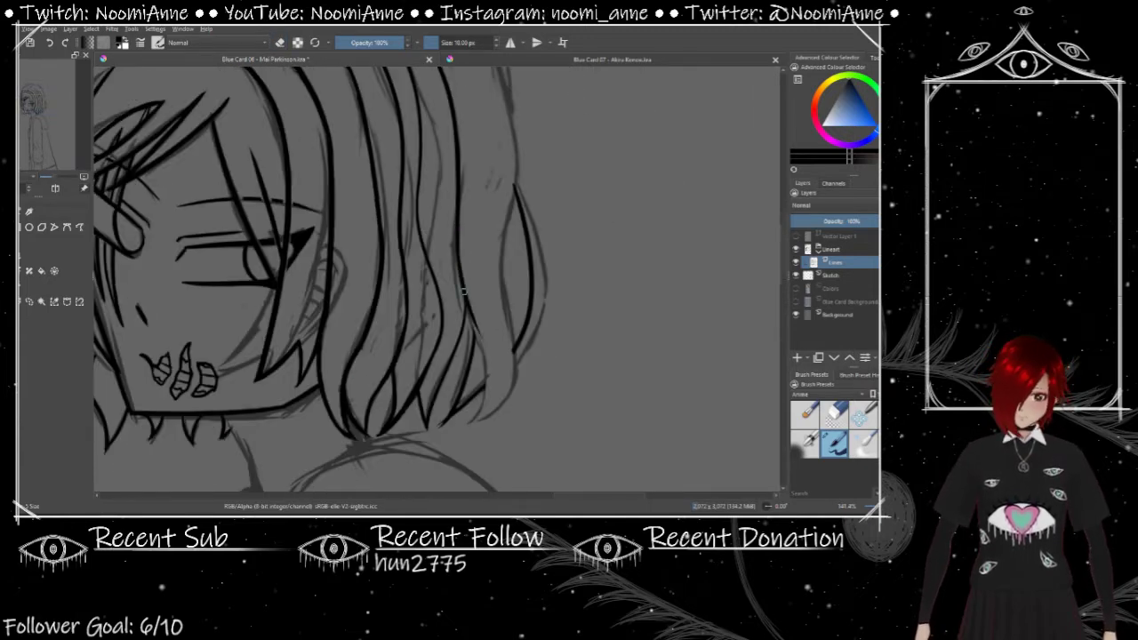
Step: Ink the outer back contour of the hair and close the last lock at its lower rear edge
{"action": "scroll", "coordinate": [480, 373], "scroll_direction": "up", "scroll_amount": 1}
{"action": "scroll", "coordinate": [483, 383], "scroll_direction": "up", "scroll_amount": 1}
{"action": "scroll", "coordinate": [485, 356], "scroll_direction": "down", "scroll_amount": 1}
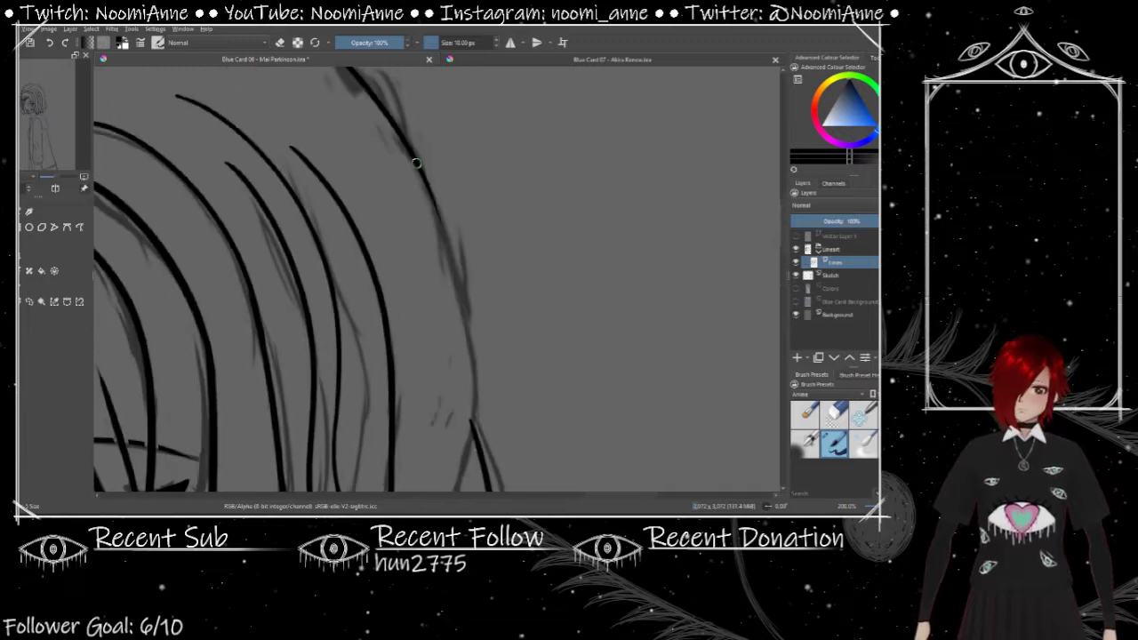
{"action": "scroll", "coordinate": [488, 329], "scroll_direction": "up", "scroll_amount": 1}
{"action": "scroll", "coordinate": [487, 316], "scroll_direction": "down", "scroll_amount": 3}
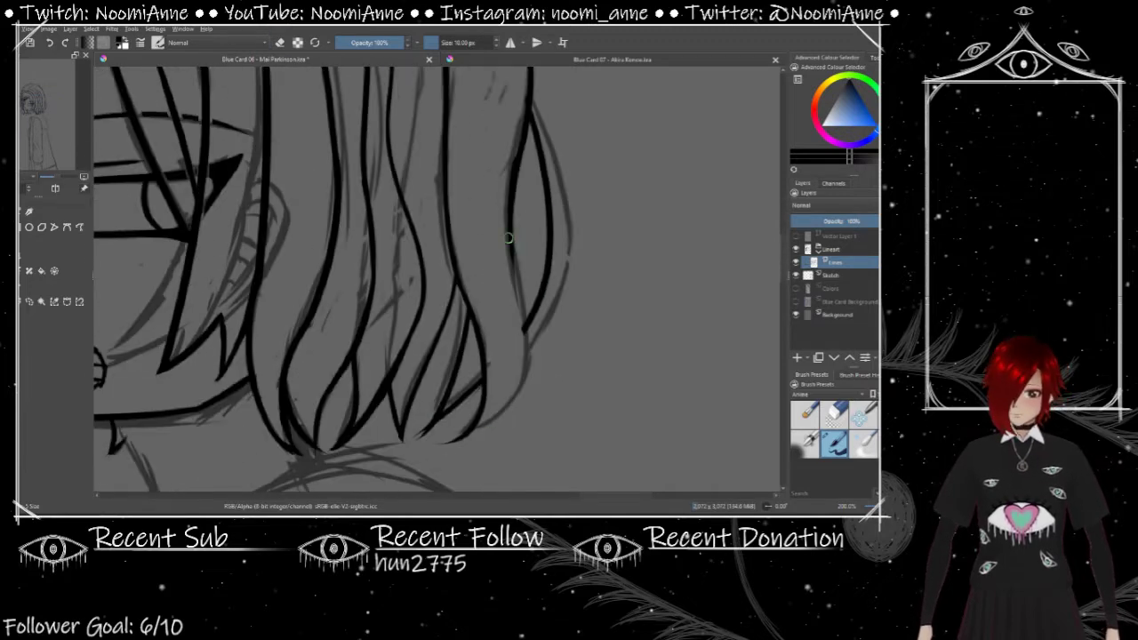
{"action": "scroll", "coordinate": [511, 374], "scroll_direction": "down", "scroll_amount": 1}
Step: Ink the hair parting and the top contour of the head on both sides of it
{"action": "scroll", "coordinate": [558, 337], "scroll_direction": "up", "scroll_amount": 1}
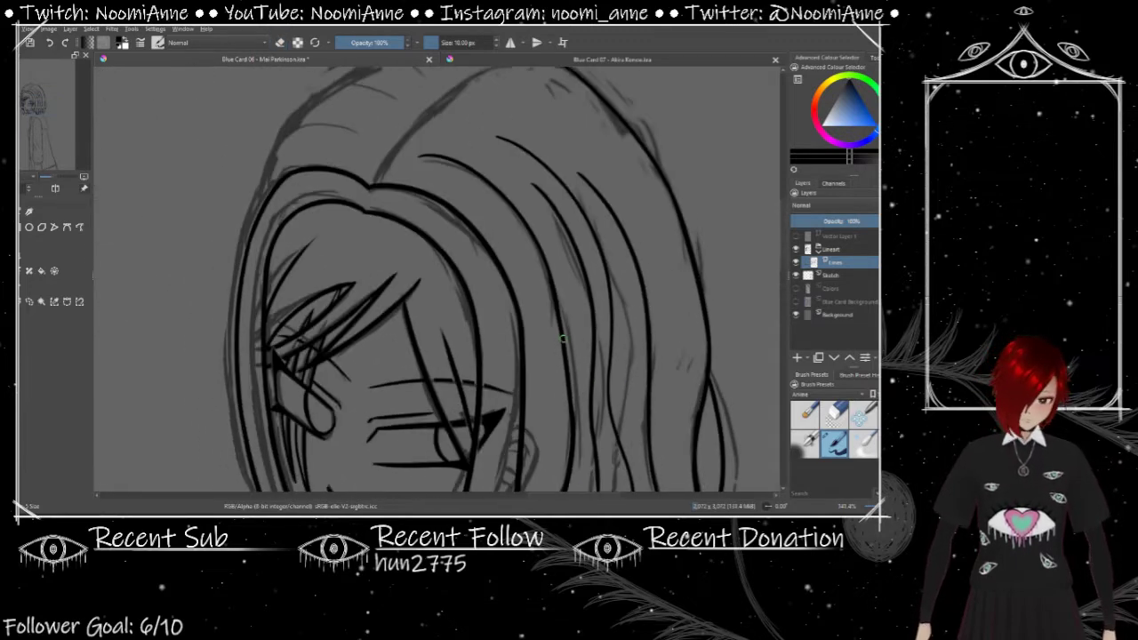
{"action": "scroll", "coordinate": [562, 338], "scroll_direction": "up", "scroll_amount": 1}
{"action": "scroll", "coordinate": [578, 294], "scroll_direction": "down", "scroll_amount": 1}
{"action": "mouse_move", "coordinate": [608, 261]}
{"action": "left_mouse_down"}
{"action": "mouse_move", "coordinate": [685, 258]}
{"action": "mouse_move", "coordinate": [629, 287]}
{"action": "left_mouse_up"}
{"action": "left_click_drag", "start_coordinate": [553, 286], "coordinate": [418, 264]}
{"action": "left_click_drag", "start_coordinate": [363, 294], "coordinate": [477, 220]}
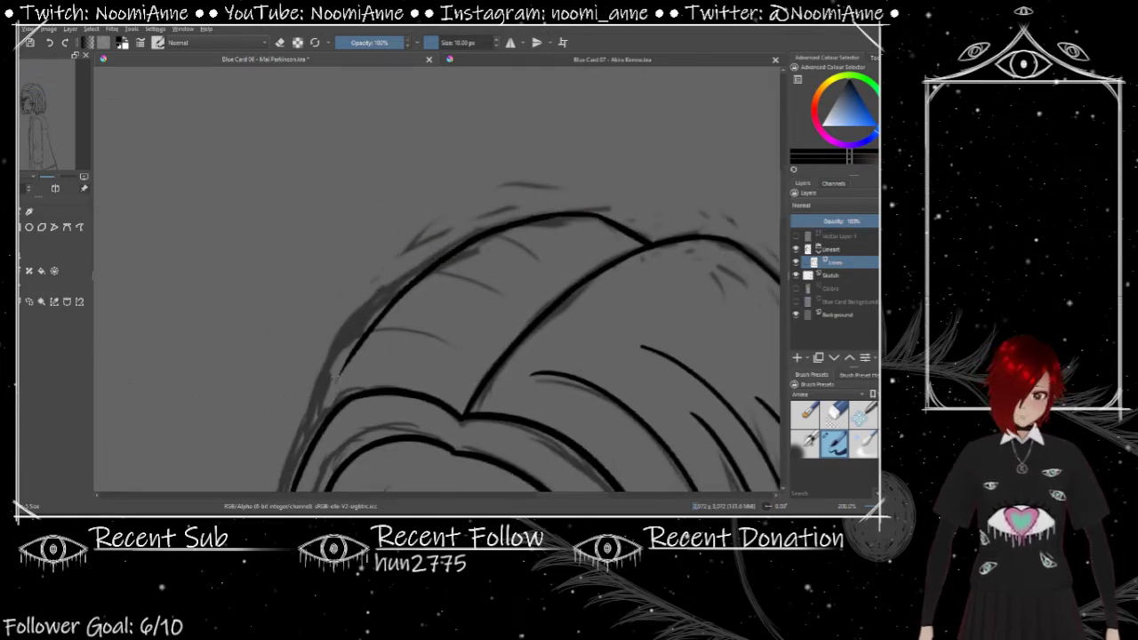
Step: Ink short strand accents on the far side of the crown and join its contour to the side hair
{"action": "scroll", "coordinate": [476, 221], "scroll_direction": "down", "scroll_amount": 1}
{"action": "scroll", "coordinate": [476, 220], "scroll_direction": "up", "scroll_amount": 1}
{"action": "scroll", "coordinate": [589, 194], "scroll_direction": "down", "scroll_amount": 1}
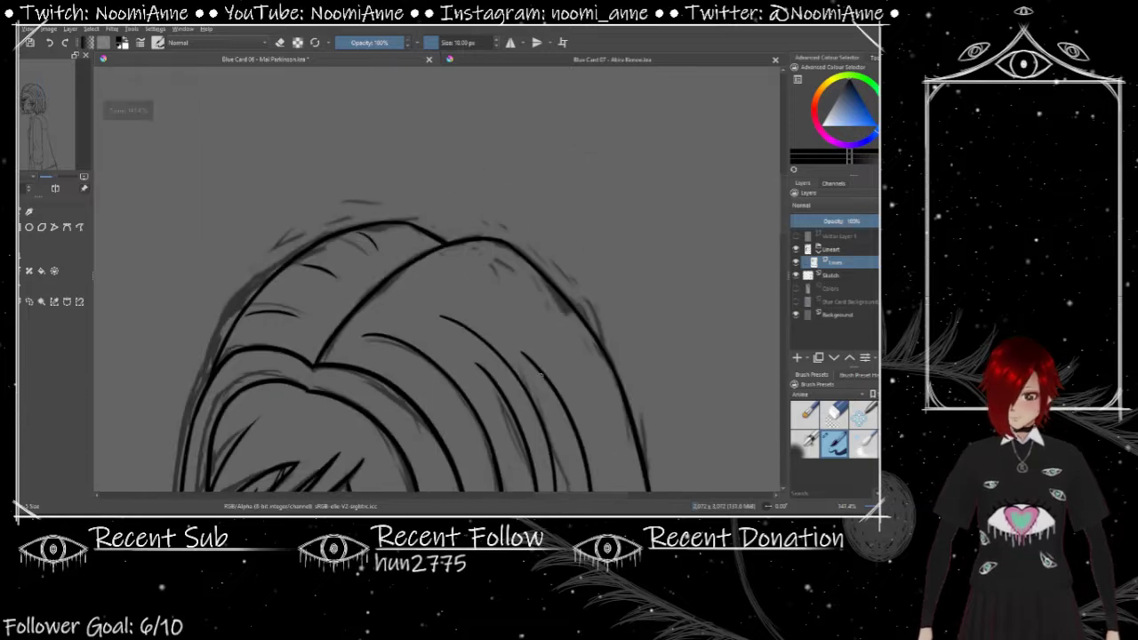
{"action": "scroll", "coordinate": [542, 371], "scroll_direction": "down", "scroll_amount": 1}
{"action": "left_click_drag", "start_coordinate": [521, 261], "coordinate": [498, 214]}
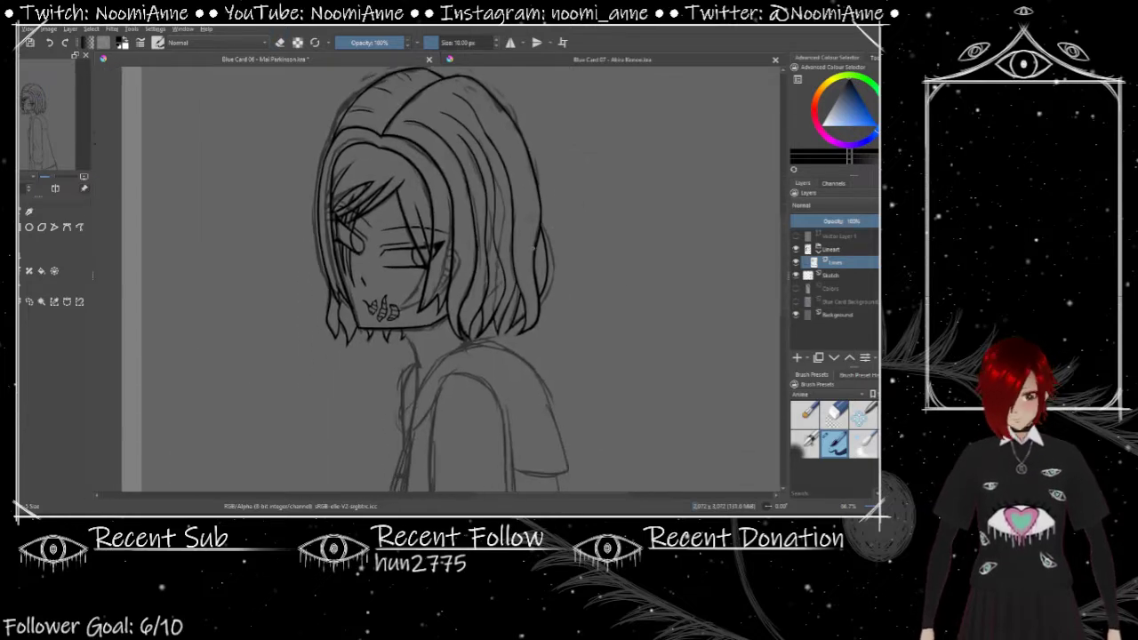
Step: Ink the front line of the neck from the jaw down to the collar area and clean up its ends
{"action": "scroll", "coordinate": [432, 287], "scroll_direction": "up", "scroll_amount": 2}
{"action": "scroll", "coordinate": [445, 392], "scroll_direction": "up", "scroll_amount": 1}
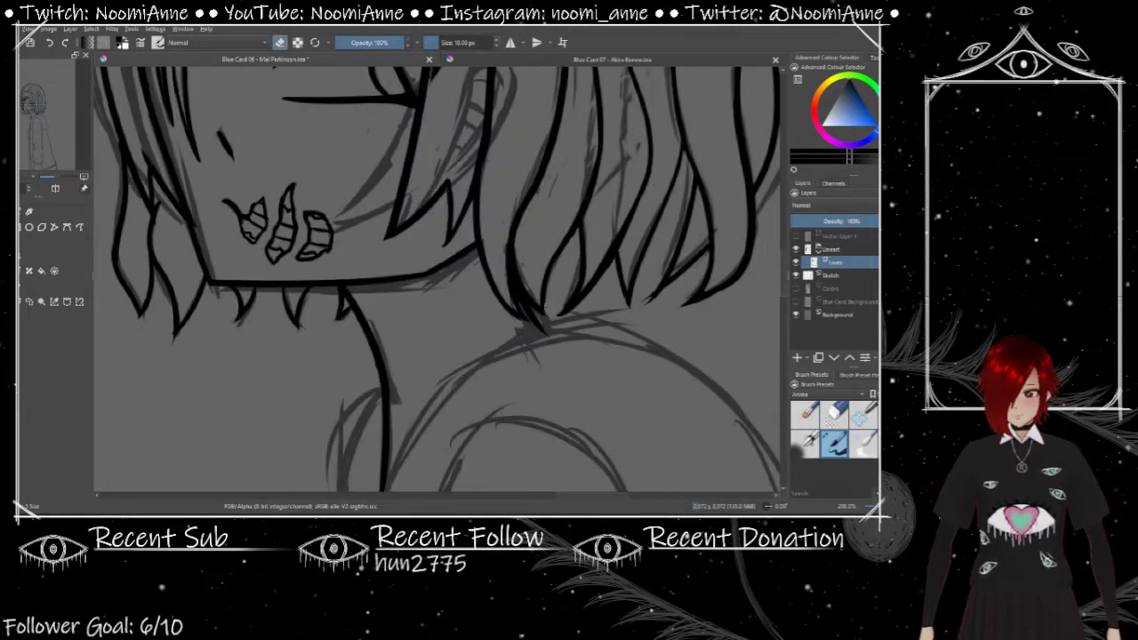
{"action": "scroll", "coordinate": [643, 328], "scroll_direction": "down", "scroll_amount": 2}
{"action": "scroll", "coordinate": [534, 338], "scroll_direction": "up", "scroll_amount": 2}
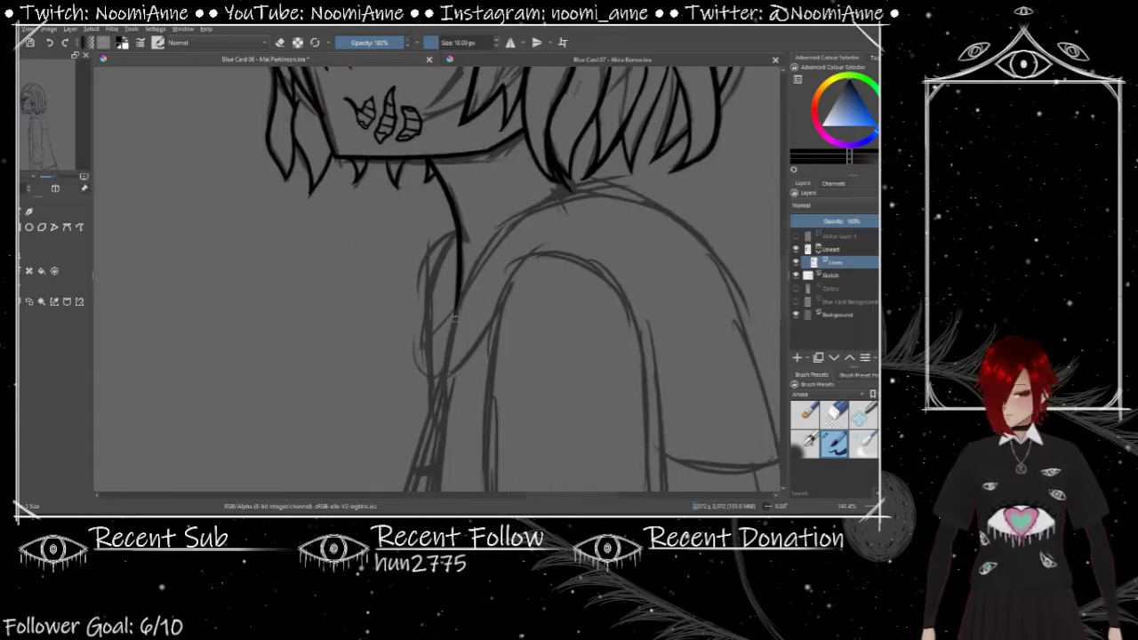
Step: Ink the curved chest contour, the straight front edge of the clothing and the short bar joining them
{"action": "mouse_move", "coordinate": [489, 374]}
{"action": "left_mouse_down"}
{"action": "mouse_move", "coordinate": [409, 356]}
{"action": "mouse_move", "coordinate": [450, 223]}
{"action": "mouse_move", "coordinate": [427, 285]}
{"action": "mouse_move", "coordinate": [378, 345]}
{"action": "mouse_move", "coordinate": [444, 255]}
{"action": "mouse_move", "coordinate": [413, 216]}
{"action": "mouse_move", "coordinate": [395, 417]}
{"action": "left_mouse_up"}
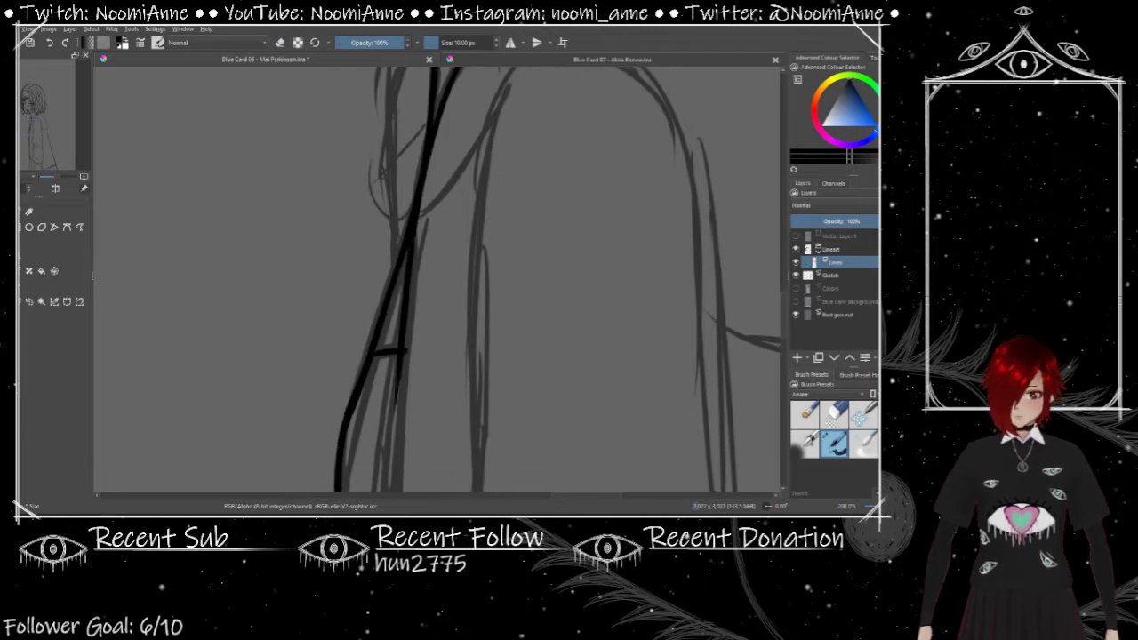
{"action": "key", "text": "ctrl+z"}
{"action": "left_click_drag", "start_coordinate": [418, 225], "coordinate": [406, 401]}
{"action": "mouse_move", "coordinate": [420, 254]}
{"action": "left_mouse_down"}
{"action": "mouse_move", "coordinate": [423, 194]}
{"action": "mouse_move", "coordinate": [413, 397]}
{"action": "left_mouse_up"}
{"action": "left_click_drag", "start_coordinate": [413, 397], "coordinate": [427, 267]}
{"action": "left_click_drag", "start_coordinate": [429, 203], "coordinate": [425, 404]}
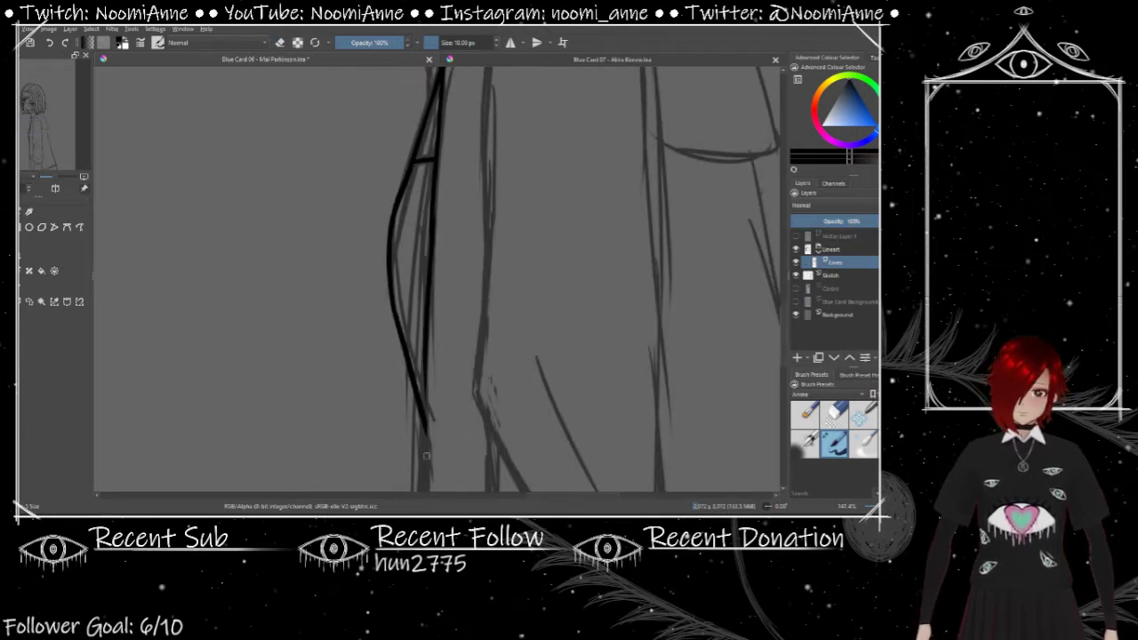
Step: Continue the front edge of the clothing down towards the lower border of the canvas
{"action": "left_click_drag", "start_coordinate": [427, 267], "coordinate": [463, 205]}
{"action": "left_click_drag", "start_coordinate": [470, 187], "coordinate": [495, 469]}
{"action": "scroll", "coordinate": [486, 279], "scroll_direction": "down", "scroll_amount": 2}
{"action": "key", "text": "1"}
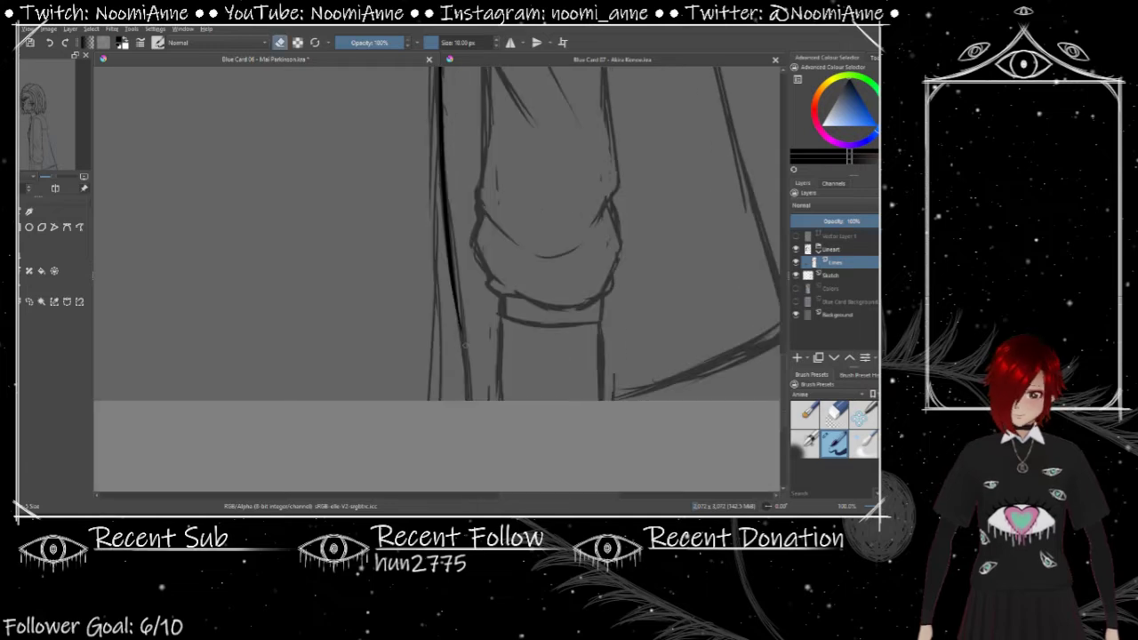
{"action": "key", "text": "plus"}
Step: Ink the diagonal line from the front edge to the armpit and the rounded top of the near sleeve
{"action": "scroll", "coordinate": [433, 313], "scroll_direction": "up", "scroll_amount": 4}
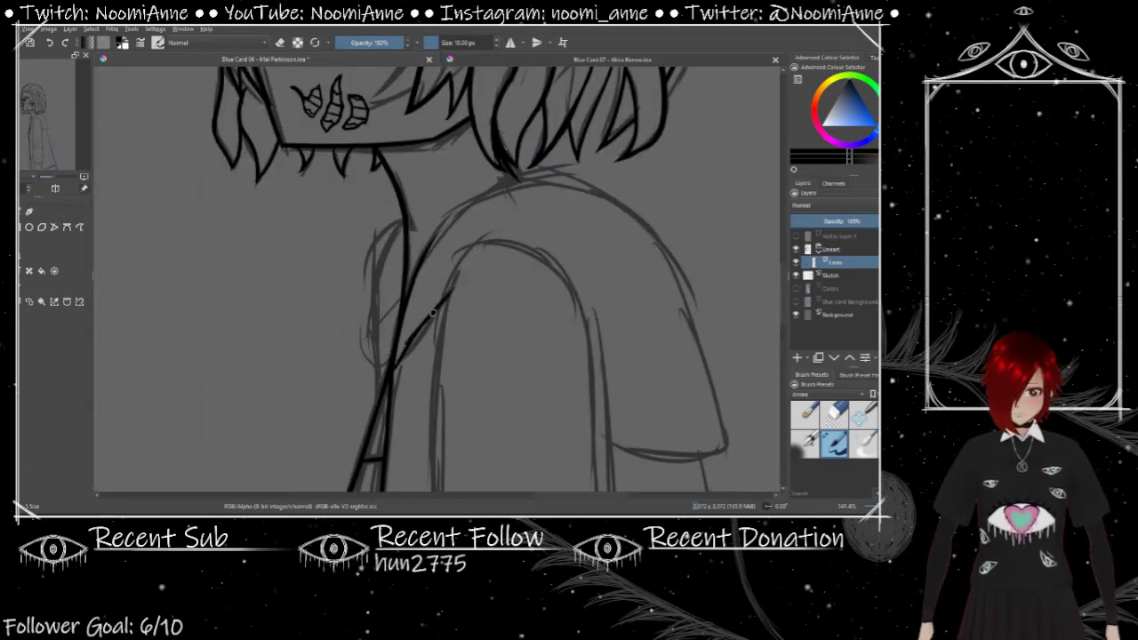
{"action": "left_click_drag", "start_coordinate": [436, 343], "coordinate": [519, 247]}
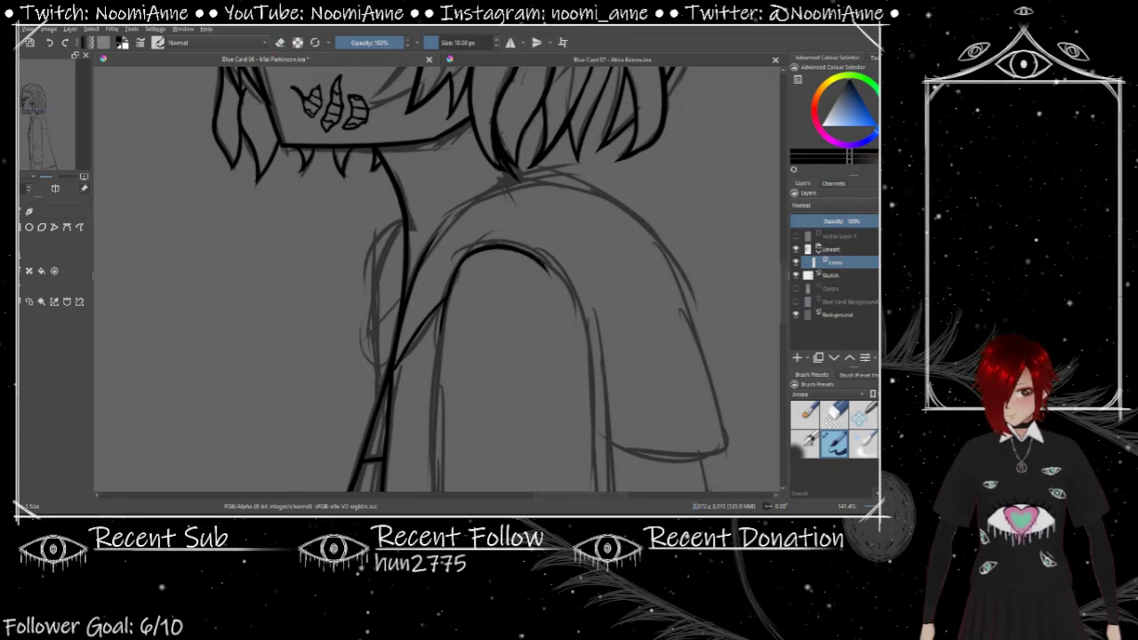
{"action": "scroll", "coordinate": [505, 266], "scroll_direction": "up", "scroll_amount": 2}
Step: Ink the front and rear edges of the near sleeve down past the elbow, plus the two diagonal folds at the elbow
{"action": "left_click_drag", "start_coordinate": [392, 188], "coordinate": [381, 357]}
{"action": "scroll", "coordinate": [383, 284], "scroll_direction": "down", "scroll_amount": 3}
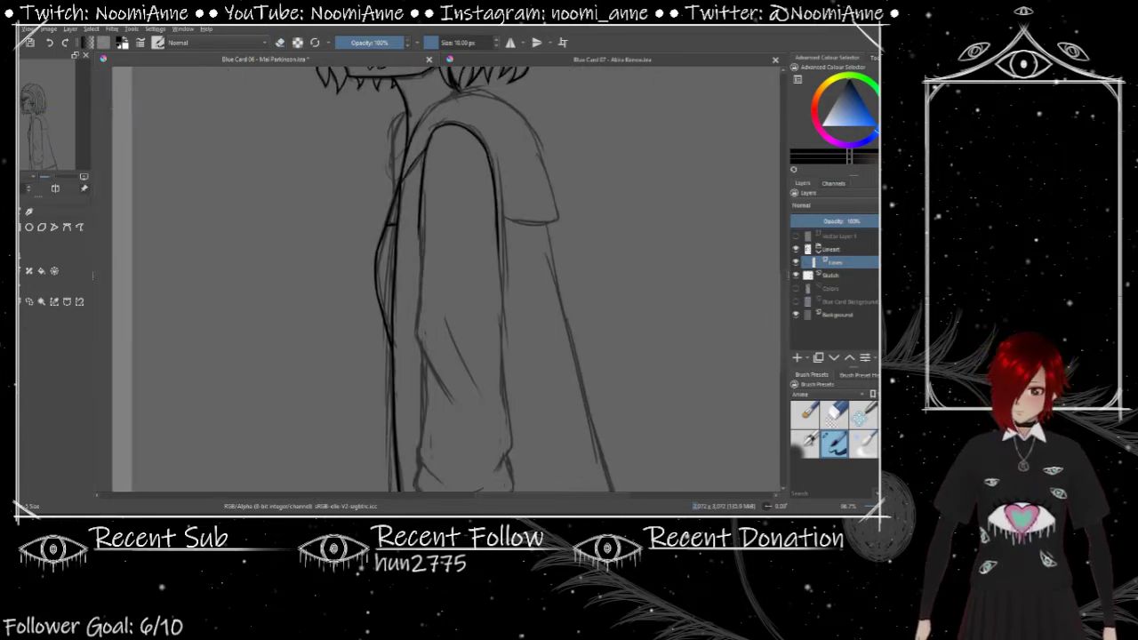
{"action": "scroll", "coordinate": [493, 282], "scroll_direction": "up", "scroll_amount": 1}
{"action": "left_click_drag", "start_coordinate": [449, 336], "coordinate": [511, 471]}
{"action": "scroll", "coordinate": [427, 356], "scroll_direction": "down", "scroll_amount": 3}
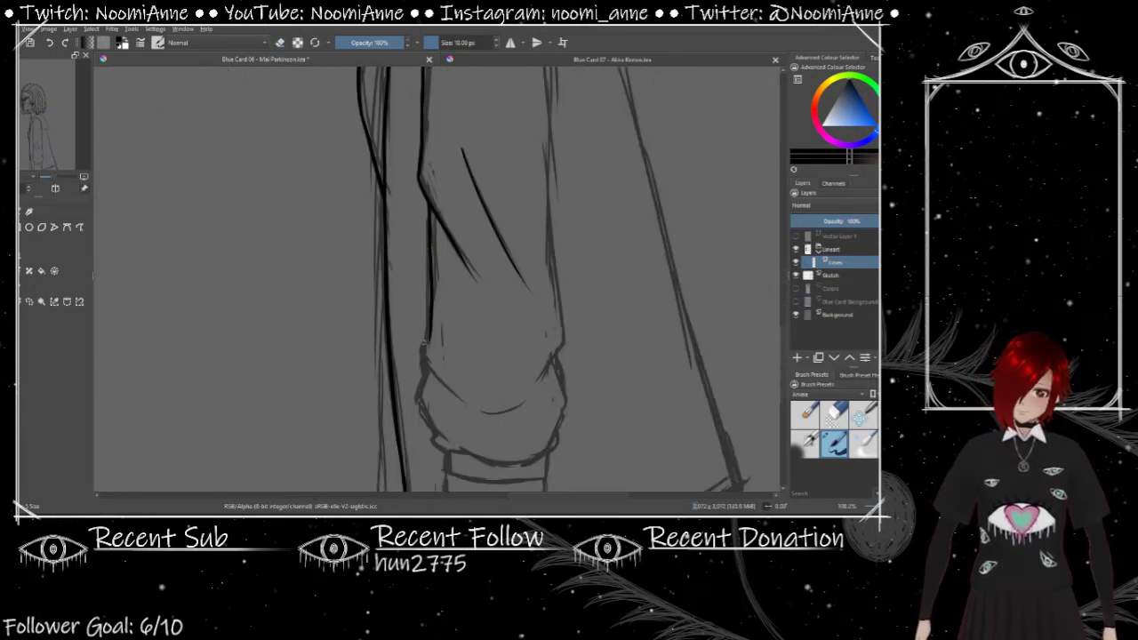
{"action": "mouse_move", "coordinate": [432, 253]}
{"action": "left_mouse_down"}
{"action": "mouse_move", "coordinate": [426, 347]}
{"action": "mouse_move", "coordinate": [485, 412]}
{"action": "mouse_move", "coordinate": [525, 402]}
{"action": "left_mouse_up"}
Step: Finish the sleeve's rear edge and ink the puffed gather above the cuff with its inner fold lines
{"action": "scroll", "coordinate": [436, 276], "scroll_direction": "right", "scroll_amount": 1}
{"action": "scroll", "coordinate": [514, 385], "scroll_direction": "up", "scroll_amount": 1}
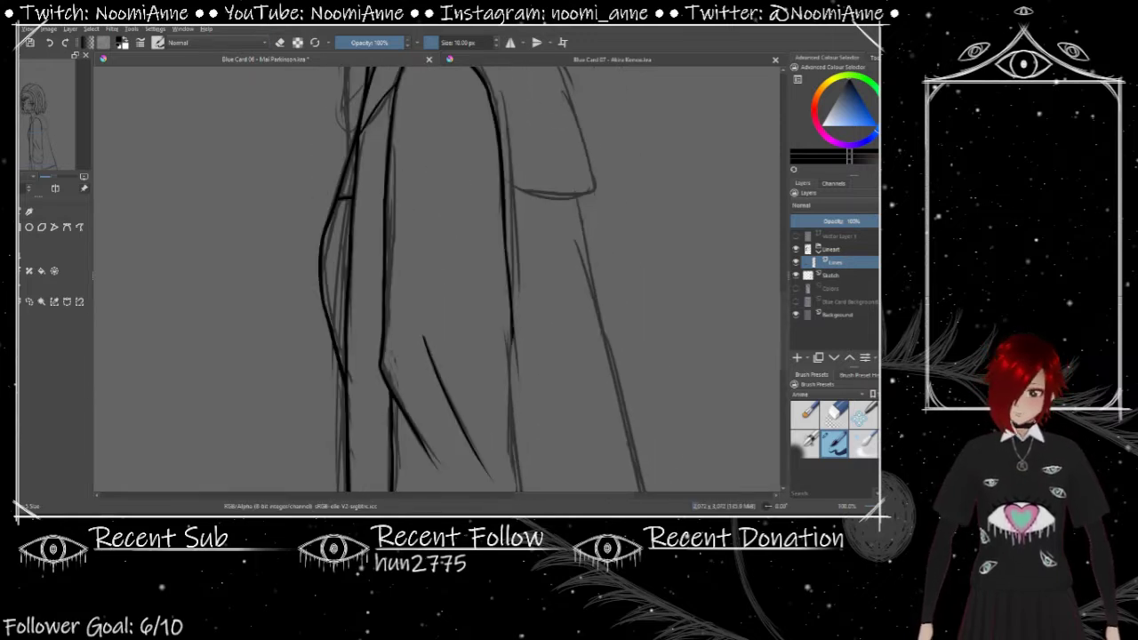
{"action": "scroll", "coordinate": [494, 269], "scroll_direction": "right", "scroll_amount": 1}
{"action": "scroll", "coordinate": [574, 276], "scroll_direction": "down", "scroll_amount": 3}
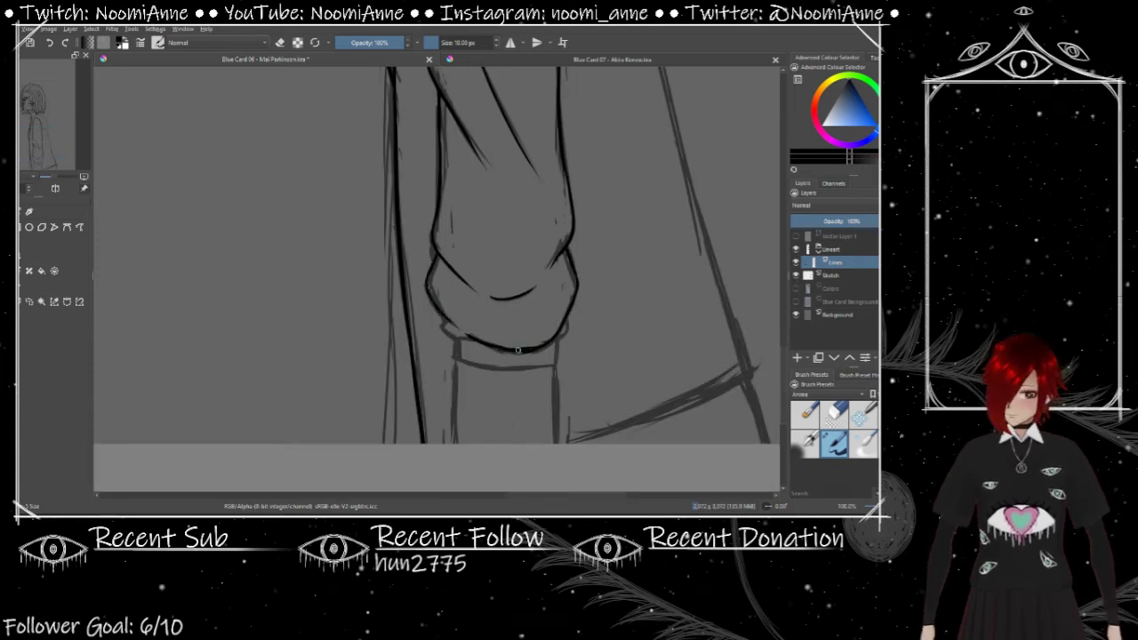
Step: Ink the small tucks under the sleeve puff, the cuff band and the forearm lines down to the canvas border
{"action": "scroll", "coordinate": [518, 350], "scroll_direction": "up", "scroll_amount": 2}
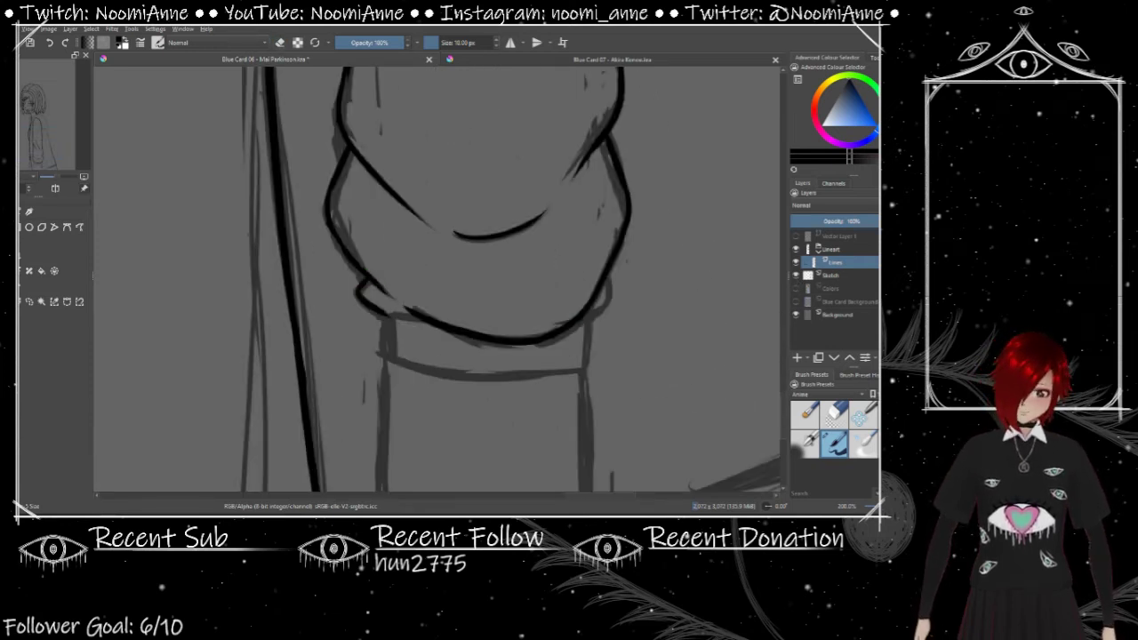
{"action": "left_click_drag", "start_coordinate": [587, 358], "coordinate": [386, 373]}
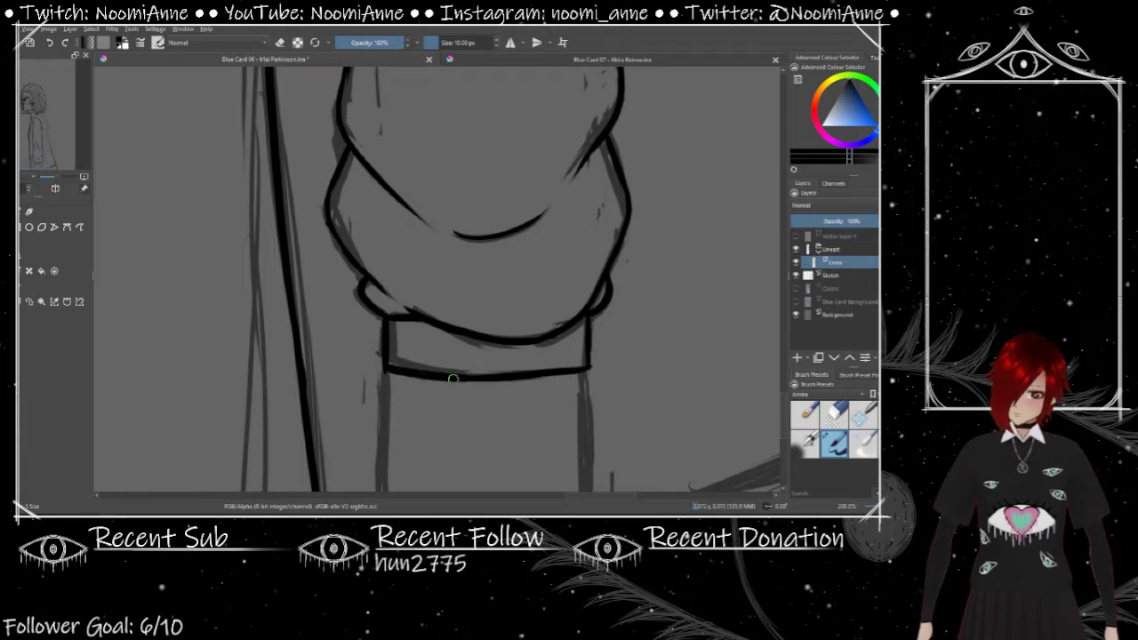
{"action": "scroll", "coordinate": [587, 353], "scroll_direction": "down", "scroll_amount": 3}
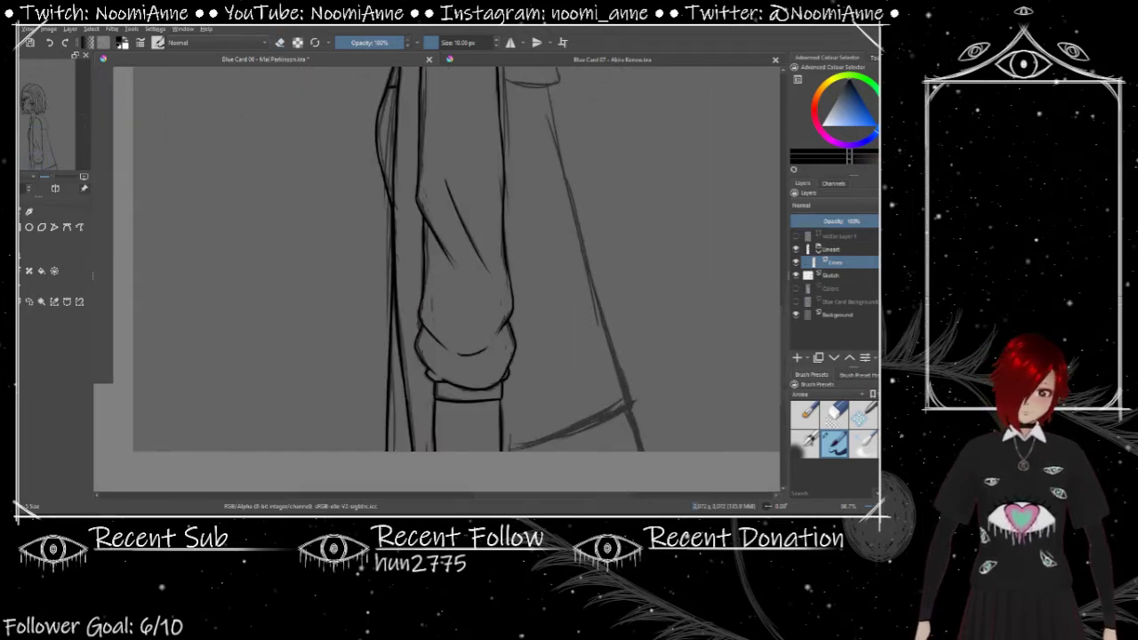
Step: Ink the far collar edge in front of the neck and the hood outline over the shoulder and back
{"action": "left_click_drag", "start_coordinate": [423, 265], "coordinate": [430, 587]}
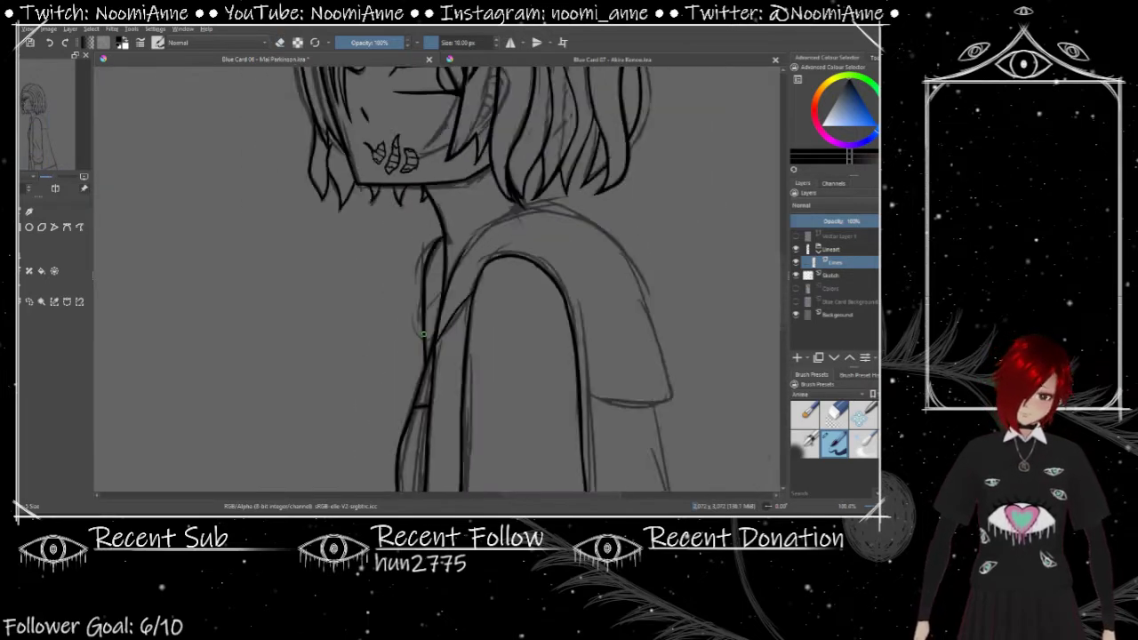
{"action": "scroll", "coordinate": [431, 587], "scroll_direction": "down", "scroll_amount": 4}
{"action": "scroll", "coordinate": [467, 260], "scroll_direction": "up", "scroll_amount": 4}
{"action": "left_click_drag", "start_coordinate": [467, 261], "coordinate": [440, 225]}
{"action": "scroll", "coordinate": [471, 388], "scroll_direction": "up", "scroll_amount": 2}
{"action": "mouse_move", "coordinate": [472, 388]}
{"action": "left_mouse_down"}
{"action": "mouse_move", "coordinate": [534, 229]}
{"action": "mouse_move", "coordinate": [533, 178]}
{"action": "left_mouse_up"}
Step: Ink the long back edge of the coat, its slanted lower hem and the short skirt edge below it
{"action": "scroll", "coordinate": [481, 374], "scroll_direction": "down", "scroll_amount": 1}
{"action": "scroll", "coordinate": [534, 229], "scroll_direction": "down", "scroll_amount": 1}
{"action": "scroll", "coordinate": [534, 178], "scroll_direction": "up", "scroll_amount": 2}
{"action": "mouse_move", "coordinate": [668, 289]}
{"action": "left_mouse_down"}
{"action": "mouse_move", "coordinate": [646, 354]}
{"action": "mouse_move", "coordinate": [393, 443]}
{"action": "left_mouse_up"}
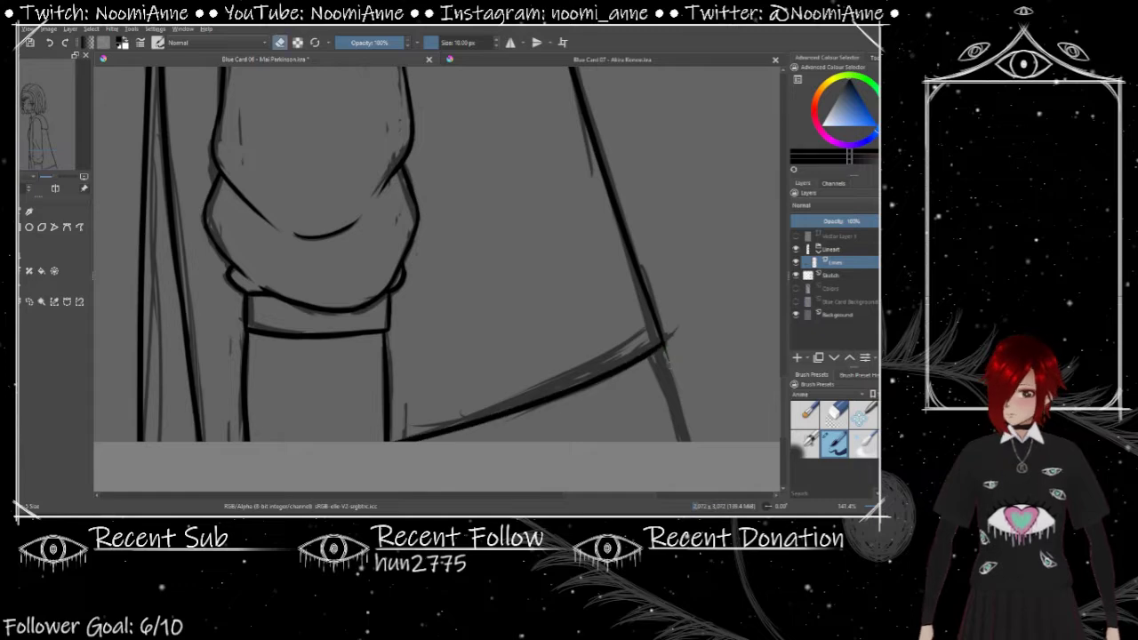
{"action": "left_click_drag", "start_coordinate": [660, 343], "coordinate": [689, 443]}
{"action": "scroll", "coordinate": [485, 445], "scroll_direction": "down", "scroll_amount": 4}
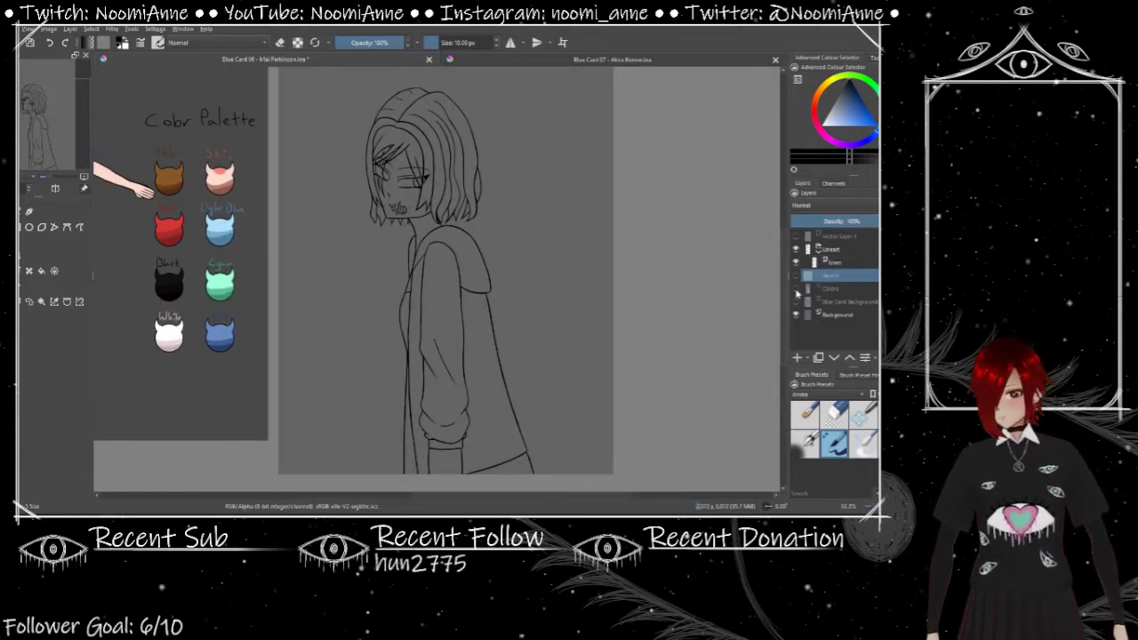
Step: Hide the sketch, set up a Colors group with a Base layer, and fill the character's silhouette with purple
{"action": "left_click", "coordinate": [796, 277]}
{"action": "left_click", "coordinate": [797, 277]}
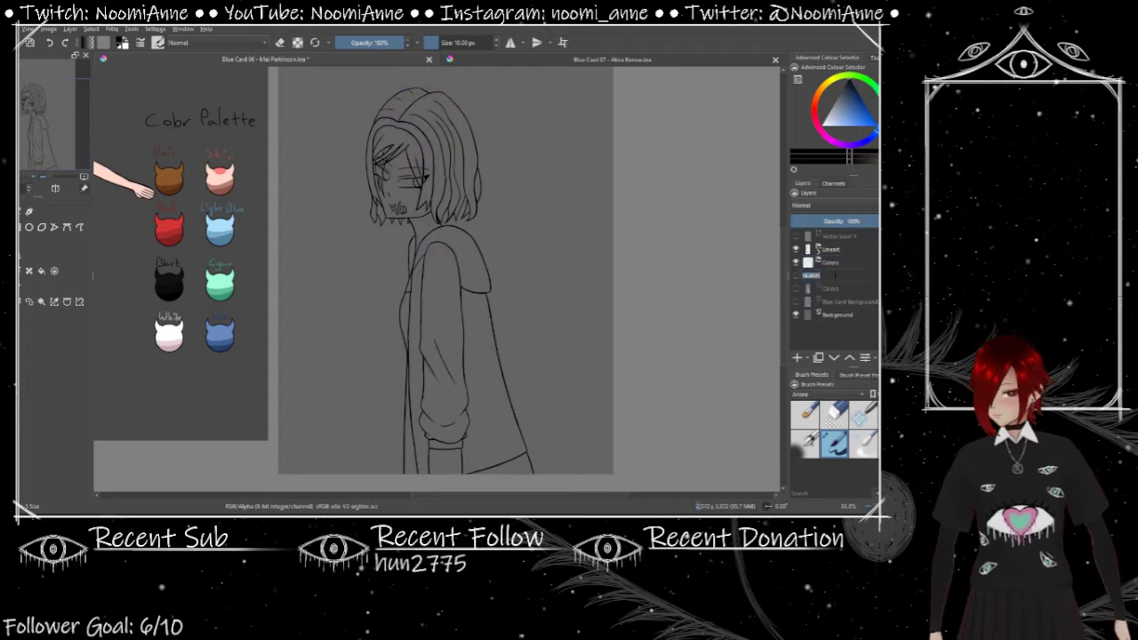
{"action": "left_click", "coordinate": [853, 118]}
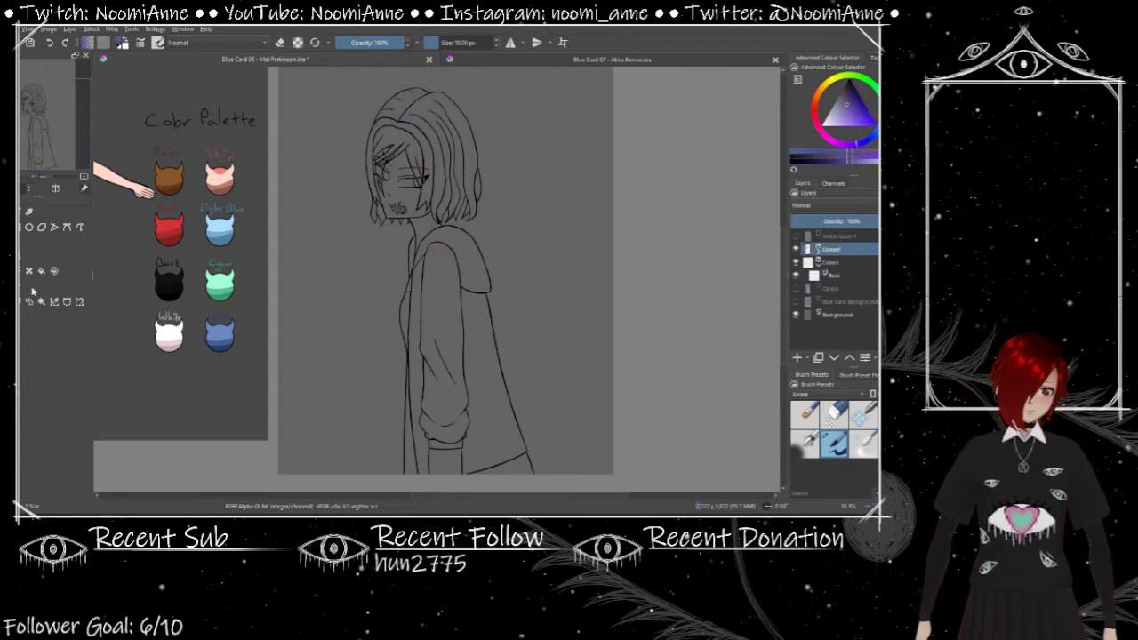
{"action": "left_click", "coordinate": [91, 28]}
{"action": "left_click", "coordinate": [114, 74]}
Step: Clean up stray marks in the lineart and the purple base around the face and the lower hair tips
{"action": "scroll", "coordinate": [396, 209], "scroll_direction": "up", "scroll_amount": 10}
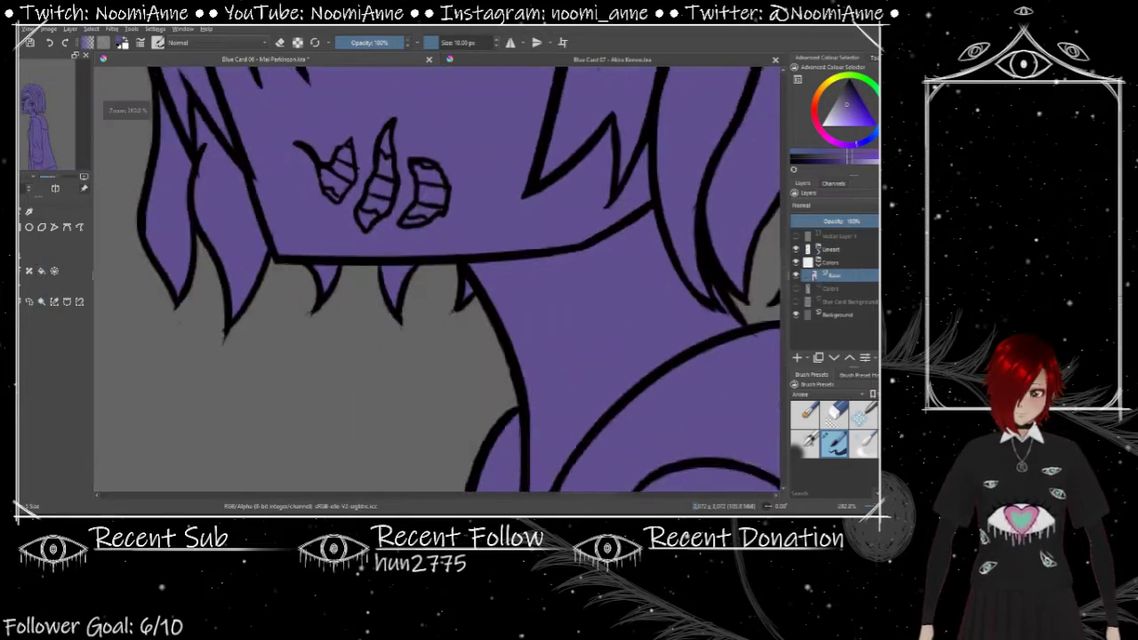
{"action": "left_click", "coordinate": [819, 251]}
{"action": "left_click", "coordinate": [820, 251]}
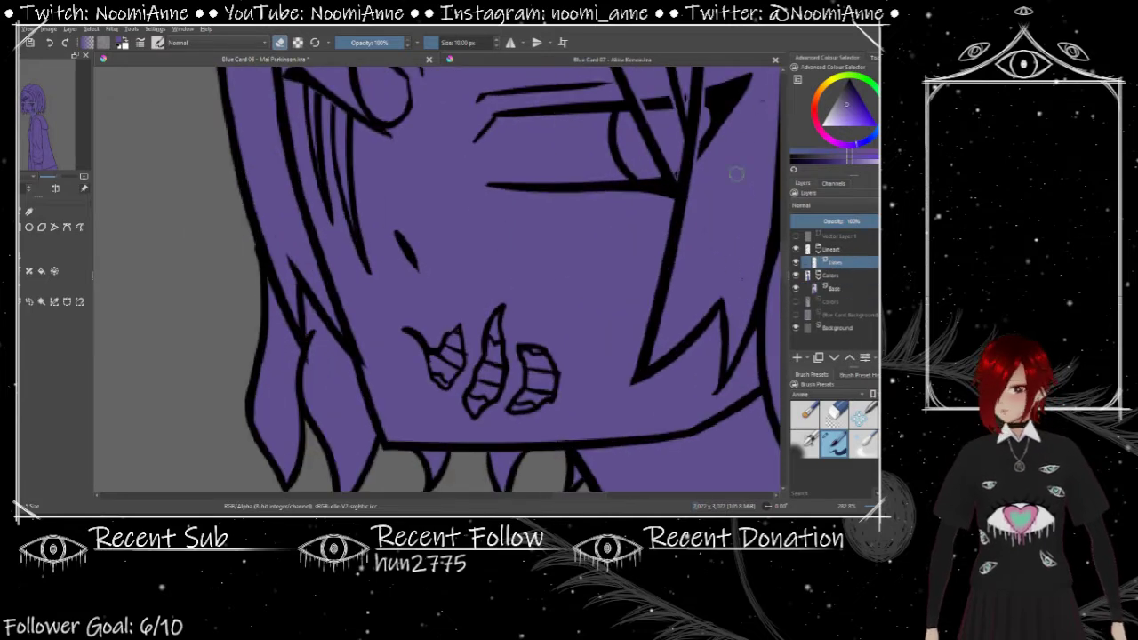
{"action": "scroll", "coordinate": [341, 367], "scroll_direction": "down", "scroll_amount": 2}
{"action": "scroll", "coordinate": [341, 367], "scroll_direction": "up", "scroll_amount": 2}
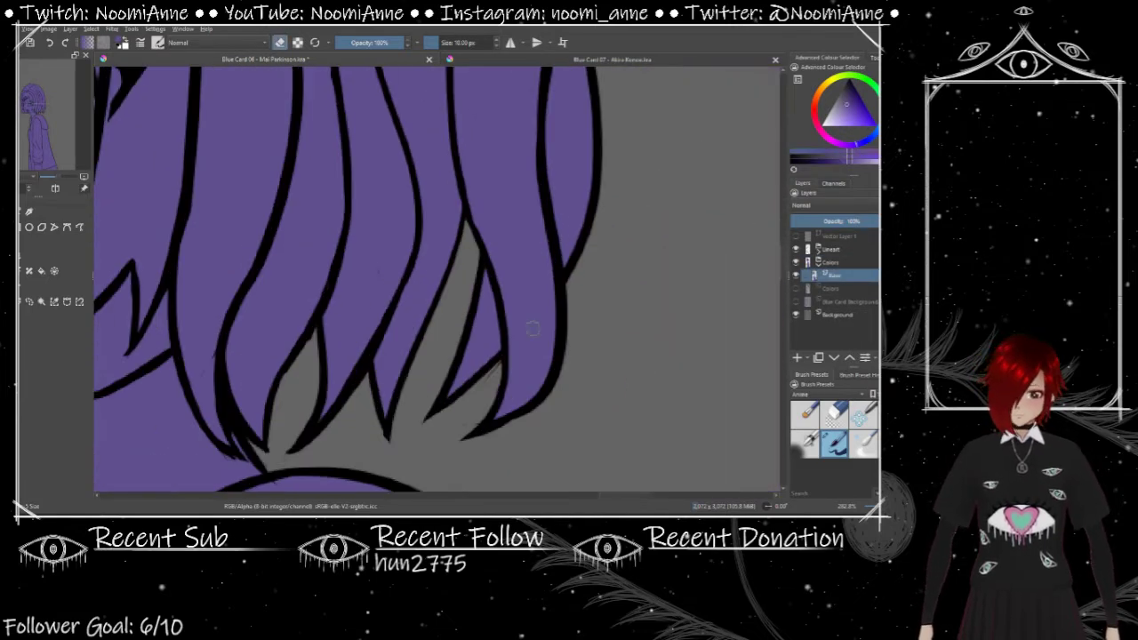
{"action": "left_click", "coordinate": [819, 252]}
{"action": "left_click", "coordinate": [819, 252]}
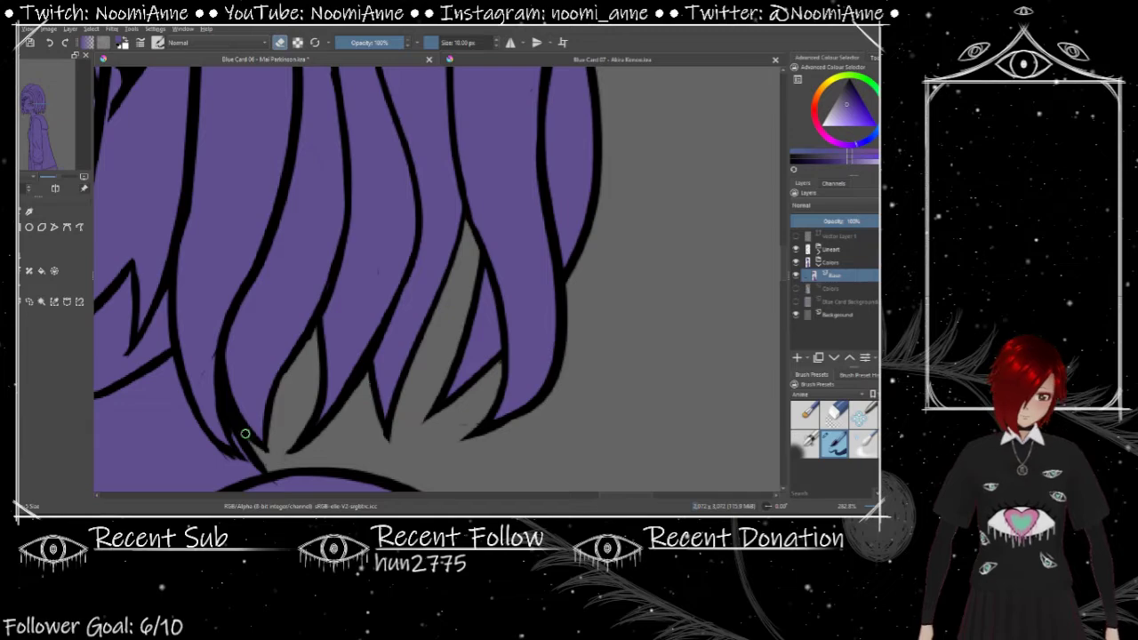
Step: Check the earlier rough colours for reference, then paint the face and neck in skin tone on a new Skin layer
{"action": "scroll", "coordinate": [245, 433], "scroll_direction": "down", "scroll_amount": 10}
{"action": "left_click", "coordinate": [796, 301]}
{"action": "scroll", "coordinate": [426, 267], "scroll_direction": "up", "scroll_amount": 4}
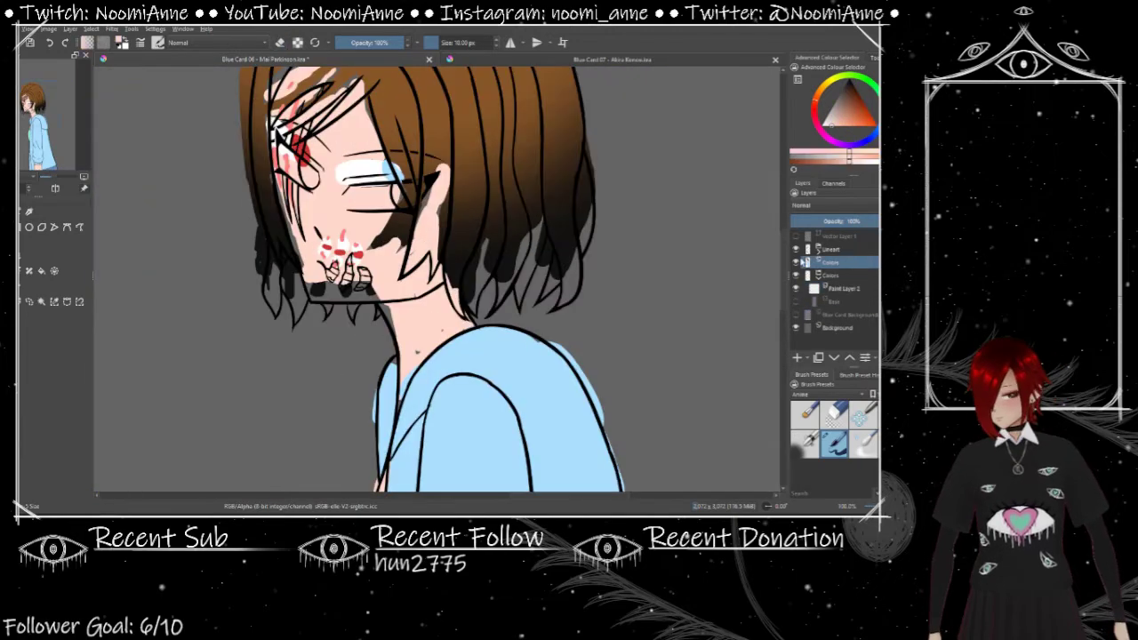
{"action": "left_click", "coordinate": [796, 302]}
{"action": "scroll", "coordinate": [427, 266], "scroll_direction": "down", "scroll_amount": 3}
{"action": "scroll", "coordinate": [564, 400], "scroll_direction": "up", "scroll_amount": 3}
{"action": "left_click", "coordinate": [796, 301]}
{"action": "scroll", "coordinate": [564, 399], "scroll_direction": "down", "scroll_amount": 2}
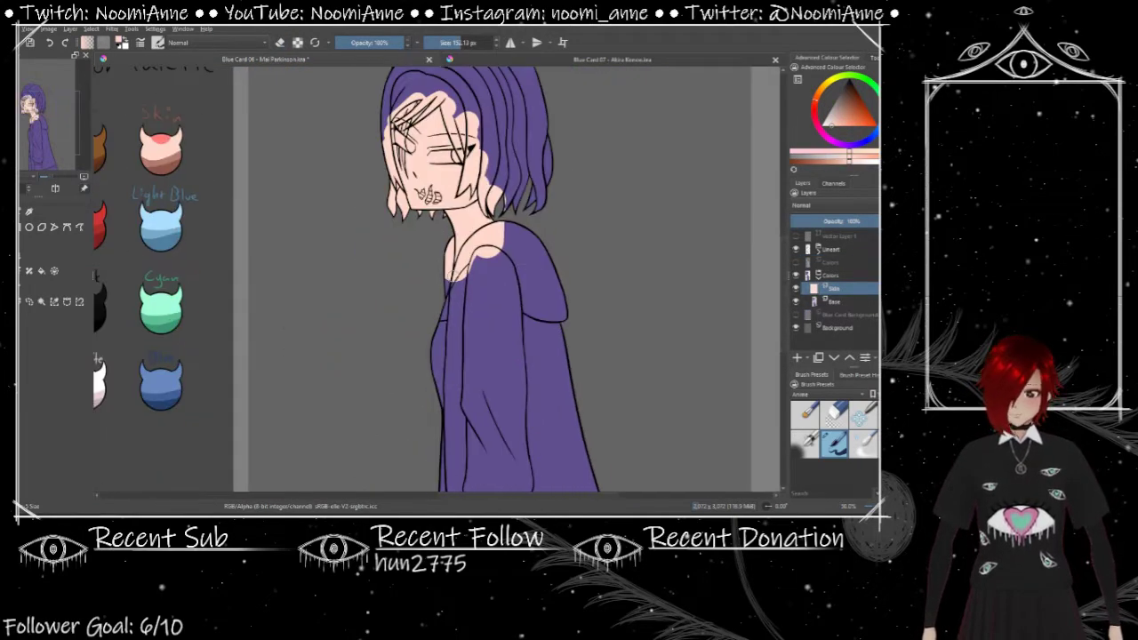
Step: Add a Skin Details layer and paint the marks under the eye and the mouth scars in light red
{"action": "key", "text": "Insert"}
{"action": "left_click", "coordinate": [836, 289]}
{"action": "scroll", "coordinate": [480, 276], "scroll_direction": "up", "scroll_amount": 4}
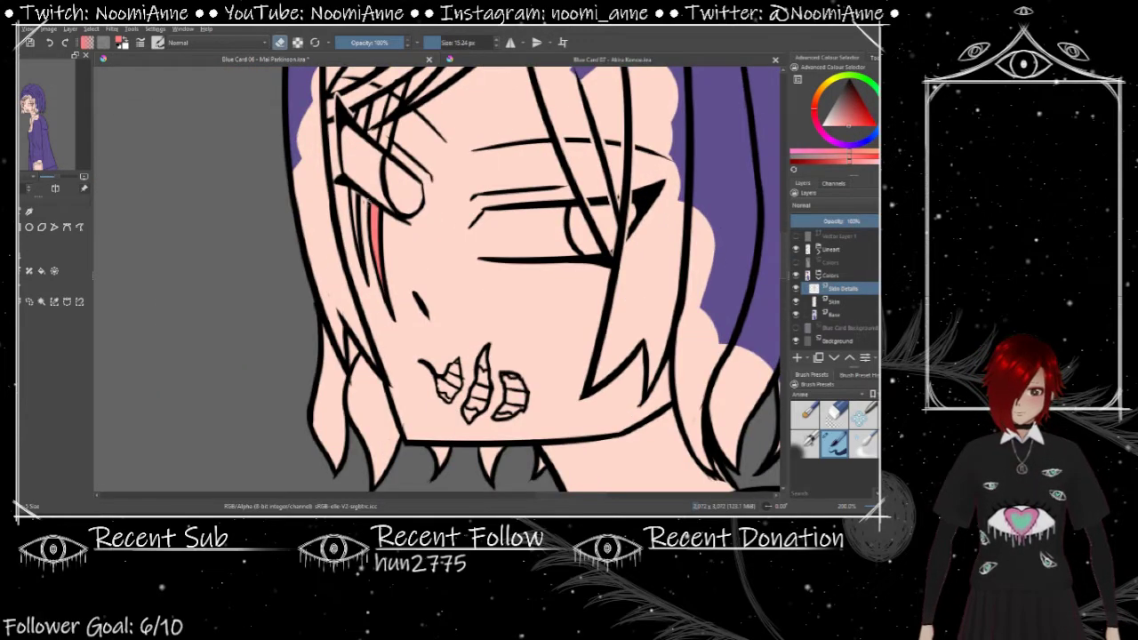
{"action": "scroll", "coordinate": [436, 275], "scroll_direction": "up", "scroll_amount": 2}
{"action": "scroll", "coordinate": [415, 283], "scroll_direction": "down", "scroll_amount": 2}
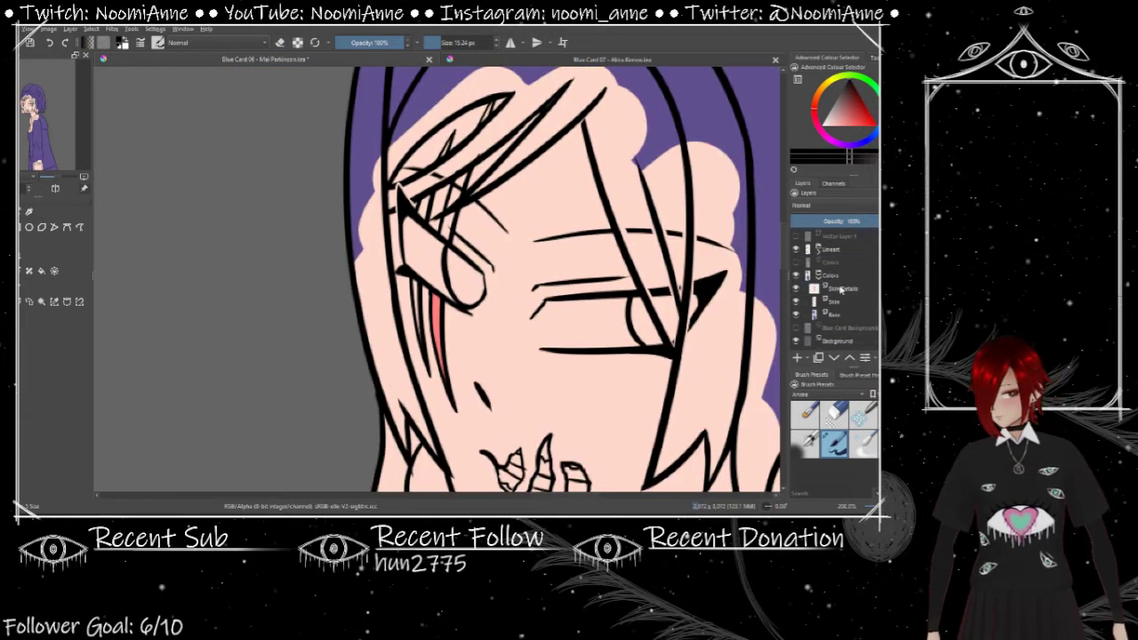
{"action": "scroll", "coordinate": [428, 197], "scroll_direction": "up", "scroll_amount": 2}
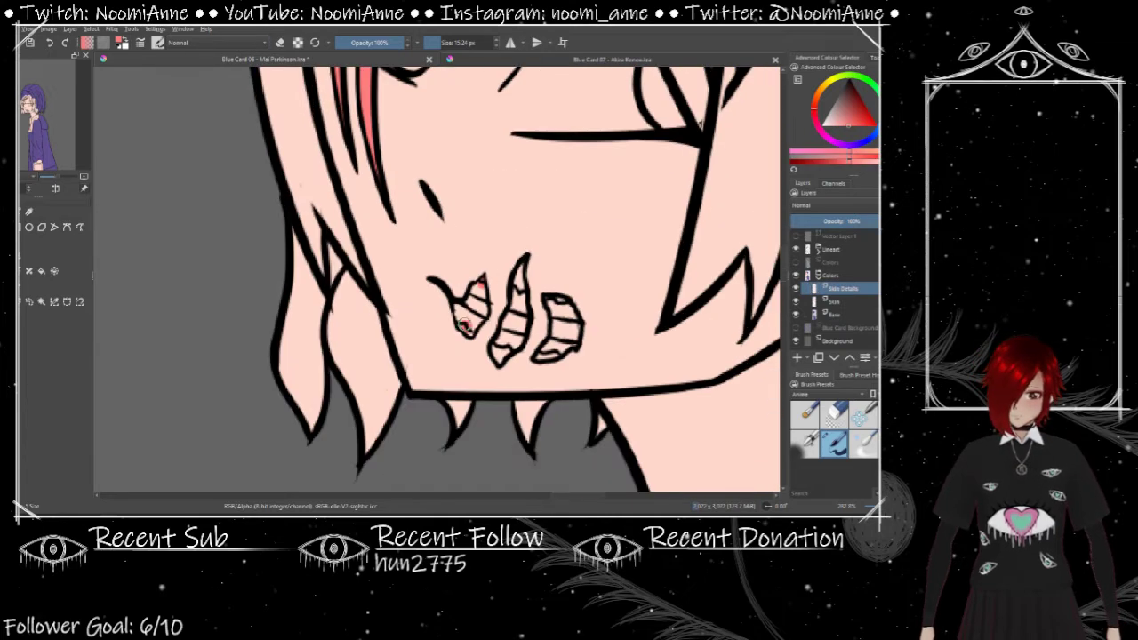
Step: Paint the hair brown on a new layer, name it Color and place it in a Hair group with a Gradient layer
{"action": "key", "text": "Insert"}
{"action": "key", "text": "2"}
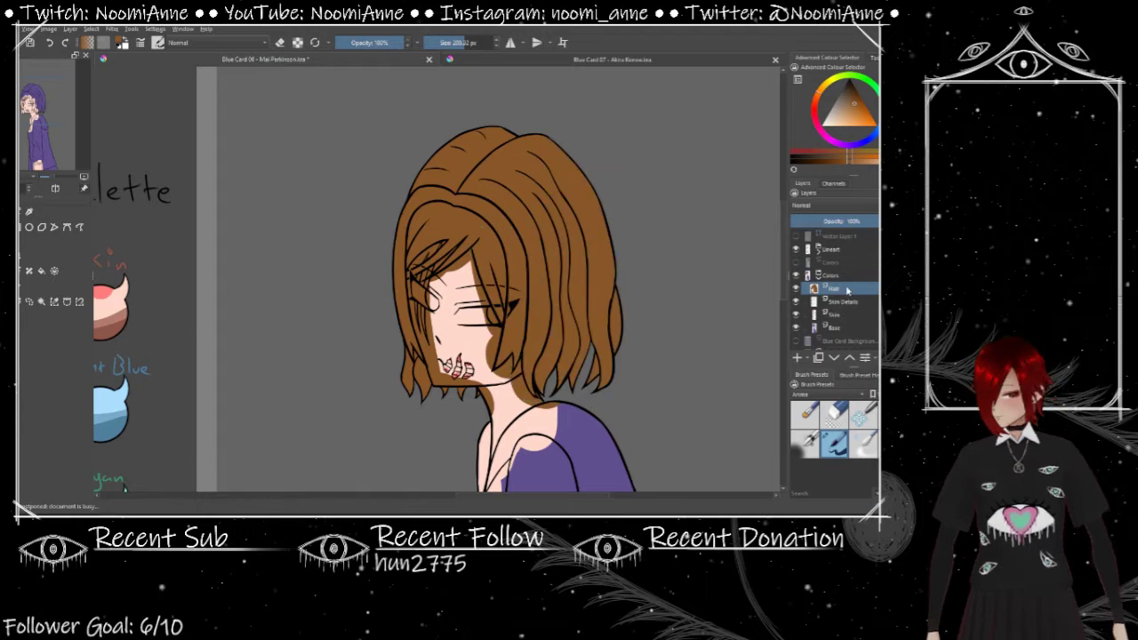
{"action": "double_click", "coordinate": [834, 289]}
{"action": "type", "text": "Color"}
{"action": "left_click_drag", "start_coordinate": [828, 301], "coordinate": [841, 274]}
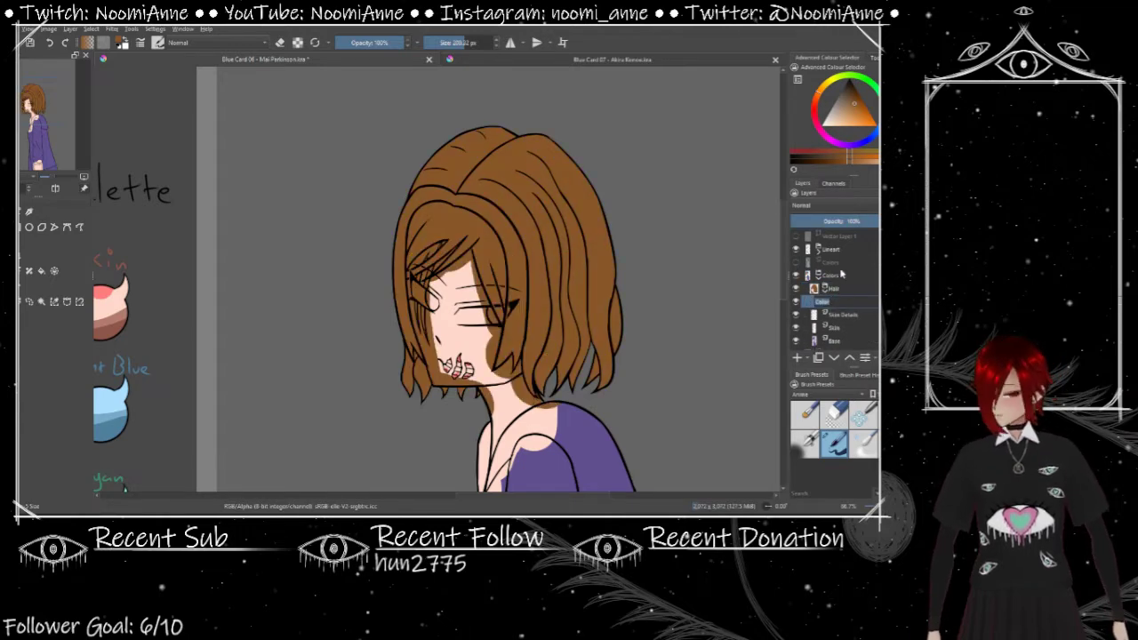
{"action": "key", "text": "minus"}
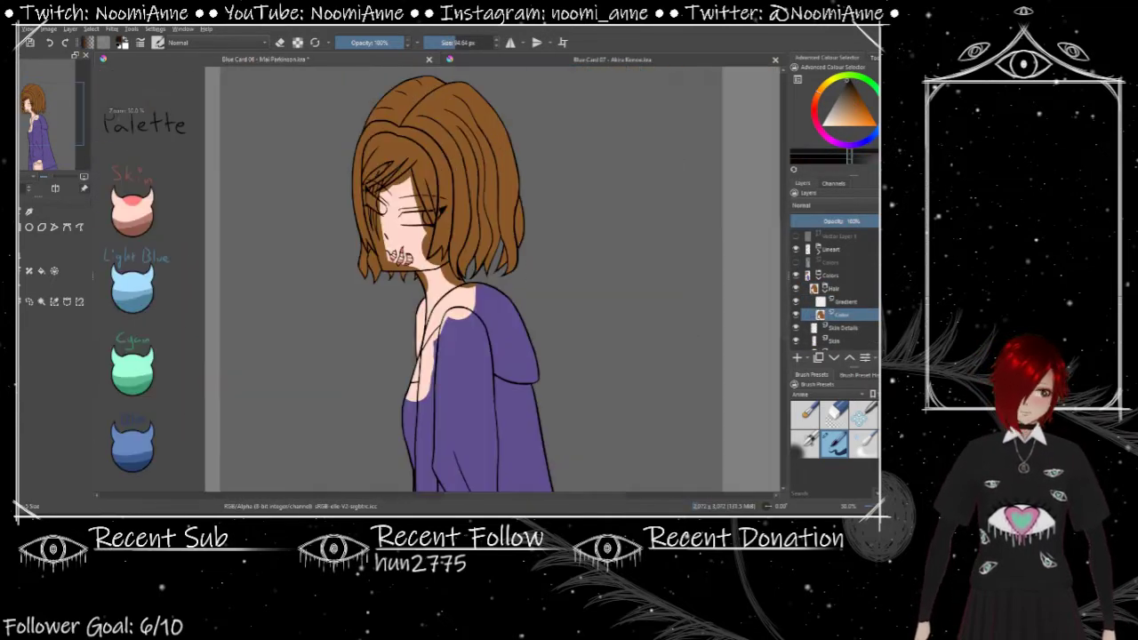
Step: Airbrush a black fade over the lower hair on the Gradient layer with a large soft brush
{"action": "left_click_drag", "start_coordinate": [433, 248], "coordinate": [445, 356]}
{"action": "key", "text": "ctrl+z"}
{"action": "left_click", "coordinate": [805, 442]}
{"action": "left_click_drag", "start_coordinate": [445, 222], "coordinate": [445, 374]}
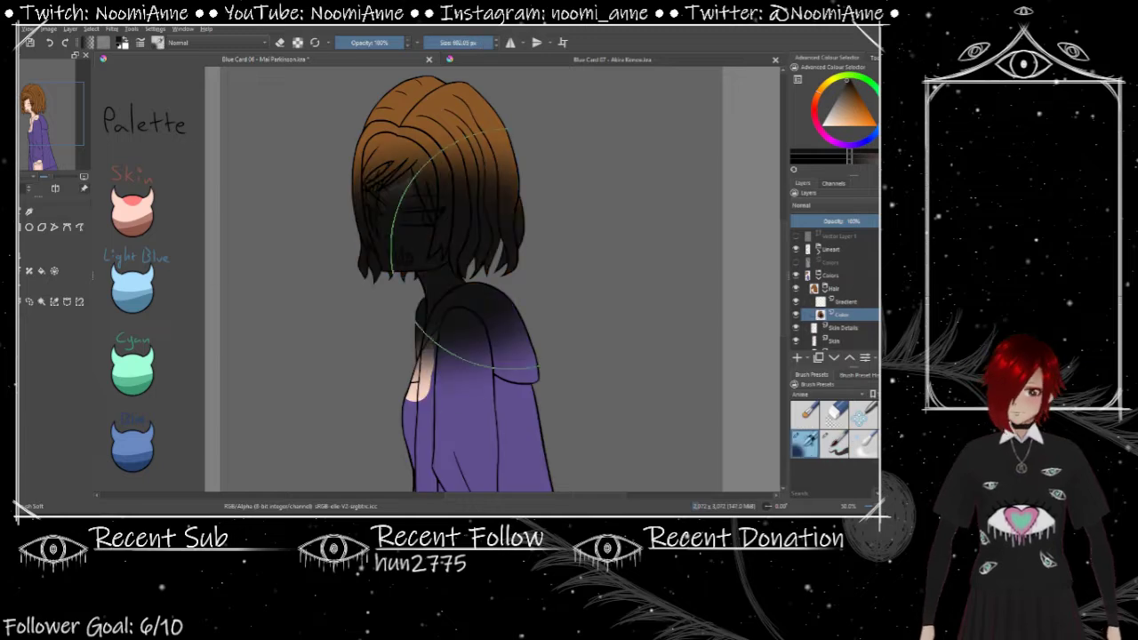
{"action": "left_click_drag", "start_coordinate": [445, 267], "coordinate": [445, 344]}
{"action": "key", "text": "ctrl+z"}
{"action": "left_click", "coordinate": [841, 301]}
{"action": "left_click_drag", "start_coordinate": [507, 209], "coordinate": [370, 313]}
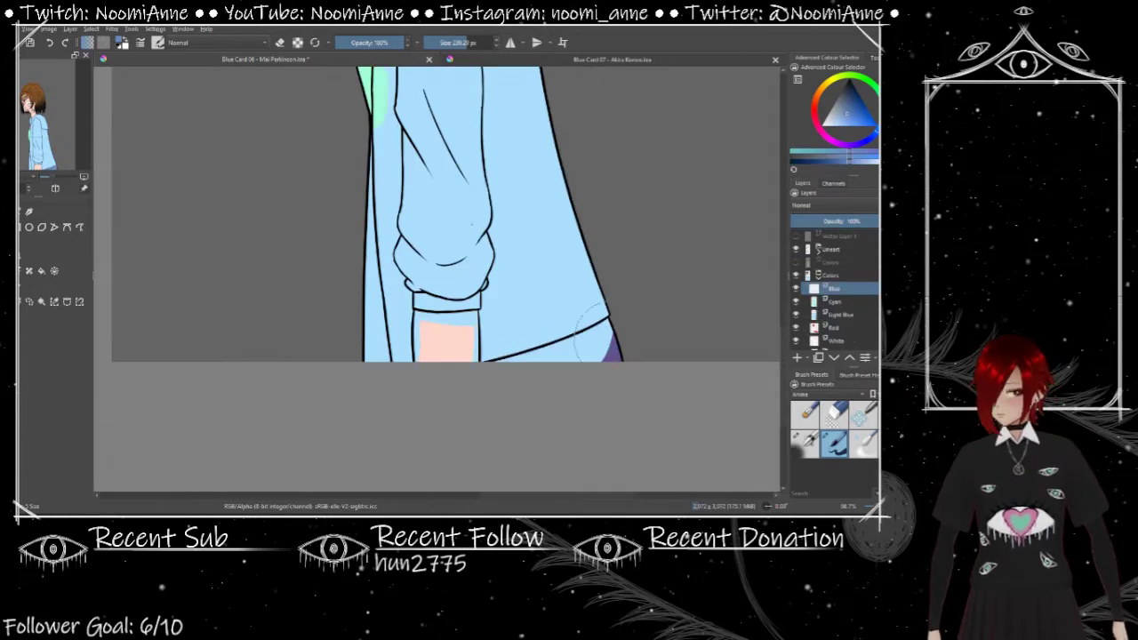
Step: Name a new layer Highlights and erase the light blue spill over the forearm below the cuff
{"action": "type", "text": "hlights"}
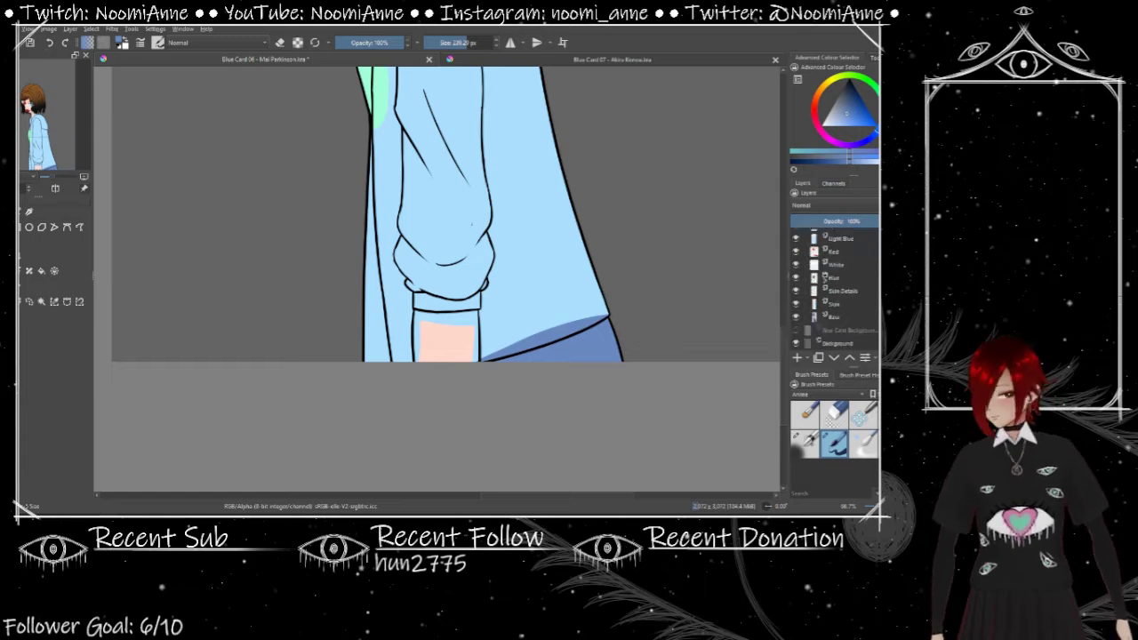
{"action": "key", "text": "Return"}
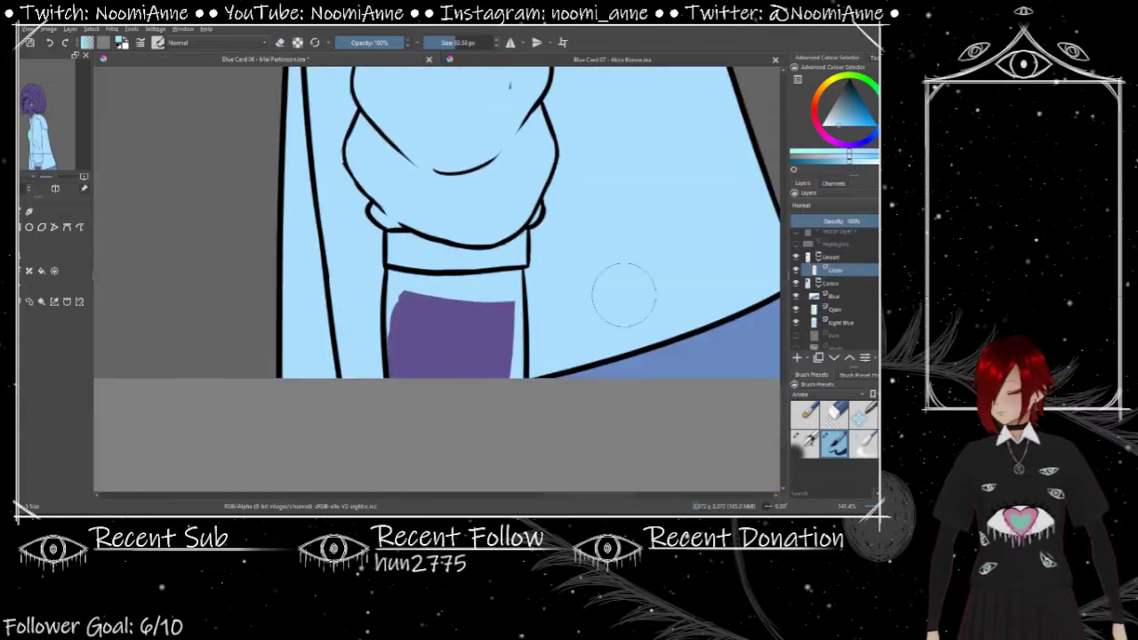
{"action": "mouse_move", "coordinate": [377, 367]}
{"action": "left_mouse_down"}
{"action": "mouse_move", "coordinate": [478, 374]}
{"action": "mouse_move", "coordinate": [488, 438]}
{"action": "left_mouse_up"}
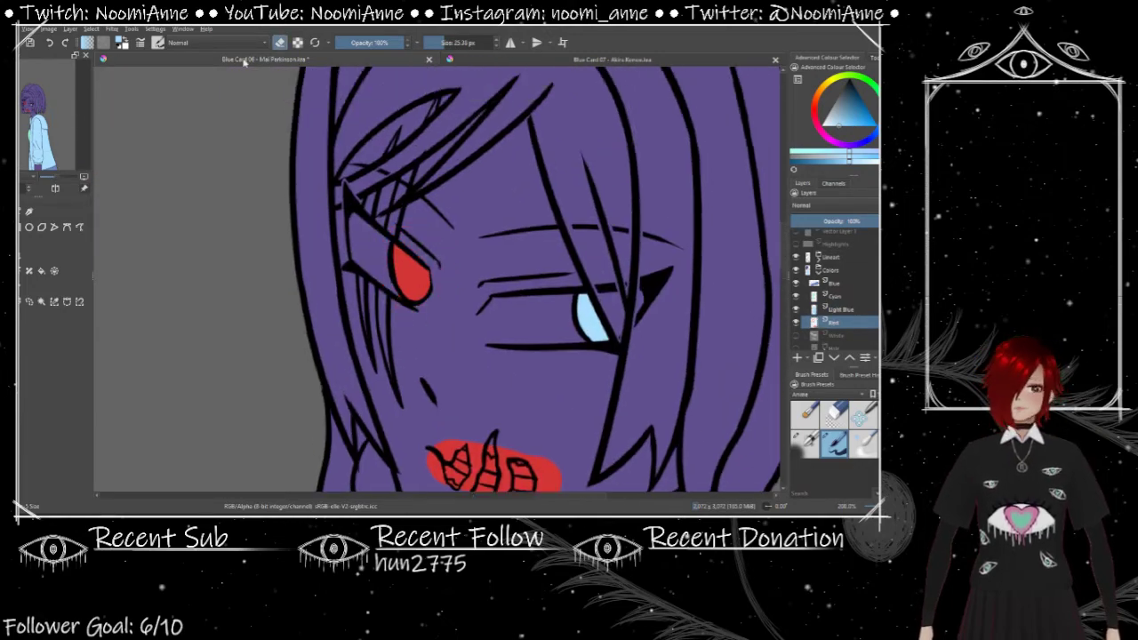
Step: Erase the white overflow around the three scars at the mouth, keeping the colour inside their outlines
{"action": "scroll", "coordinate": [428, 334], "scroll_direction": "up", "scroll_amount": 2}
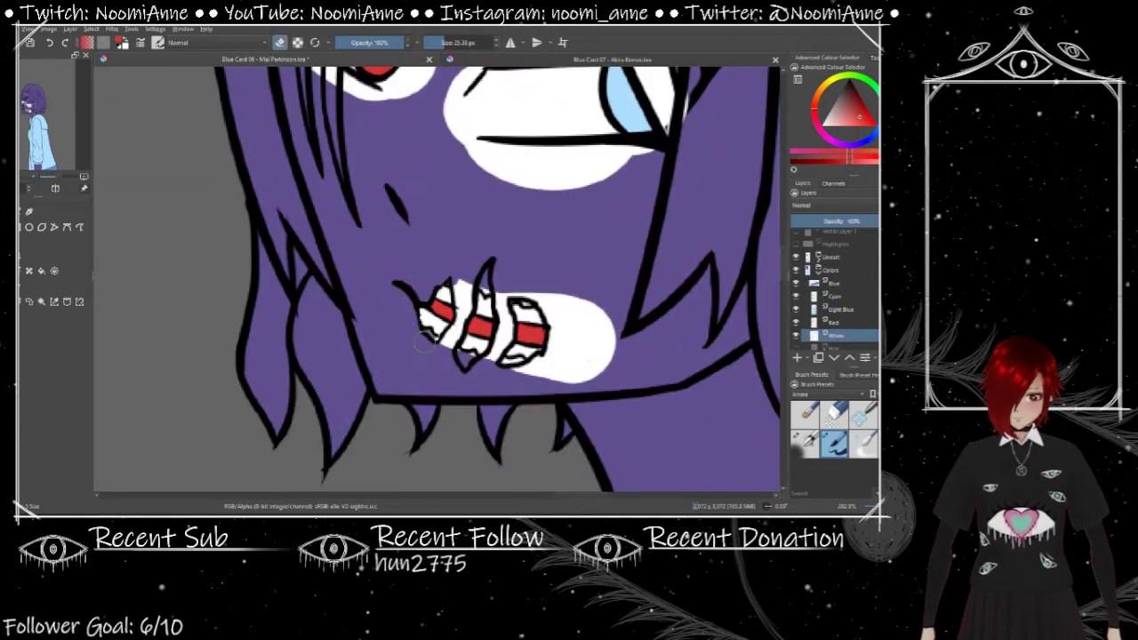
{"action": "scroll", "coordinate": [423, 341], "scroll_direction": "up", "scroll_amount": 1}
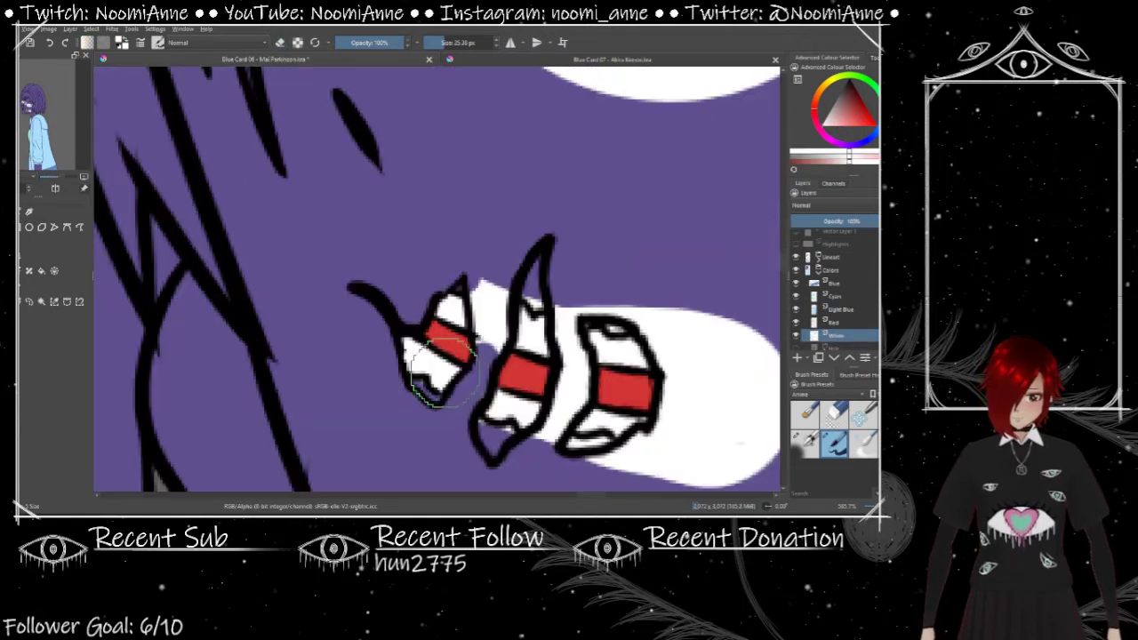
{"action": "left_click_drag", "start_coordinate": [418, 338], "coordinate": [445, 392]}
{"action": "left_click_drag", "start_coordinate": [484, 267], "coordinate": [471, 356]}
{"action": "mouse_move", "coordinate": [534, 294]}
{"action": "left_mouse_down"}
{"action": "mouse_move", "coordinate": [561, 312]}
{"action": "mouse_move", "coordinate": [605, 253]}
{"action": "mouse_move", "coordinate": [662, 387]}
{"action": "mouse_move", "coordinate": [566, 378]}
{"action": "mouse_move", "coordinate": [658, 409]}
{"action": "left_mouse_up"}
{"action": "scroll", "coordinate": [673, 328], "scroll_direction": "down", "scroll_amount": 3}
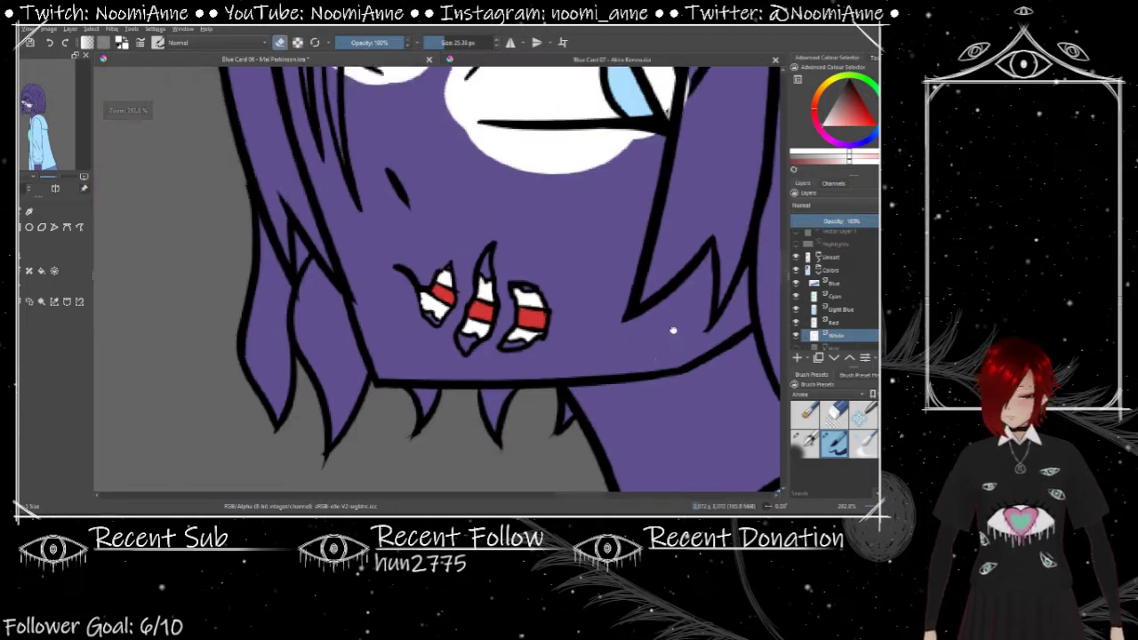
Step: Trim the remaining white at the scar tips and erase the white overflow around both eyes
{"action": "scroll", "coordinate": [498, 423], "scroll_direction": "up", "scroll_amount": 3}
{"action": "left_click_drag", "start_coordinate": [463, 391], "coordinate": [498, 422]}
{"action": "mouse_move", "coordinate": [438, 363]}
{"action": "left_mouse_down"}
{"action": "mouse_move", "coordinate": [486, 402]}
{"action": "mouse_move", "coordinate": [676, 409]}
{"action": "left_mouse_up"}
{"action": "left_click_drag", "start_coordinate": [569, 400], "coordinate": [730, 267]}
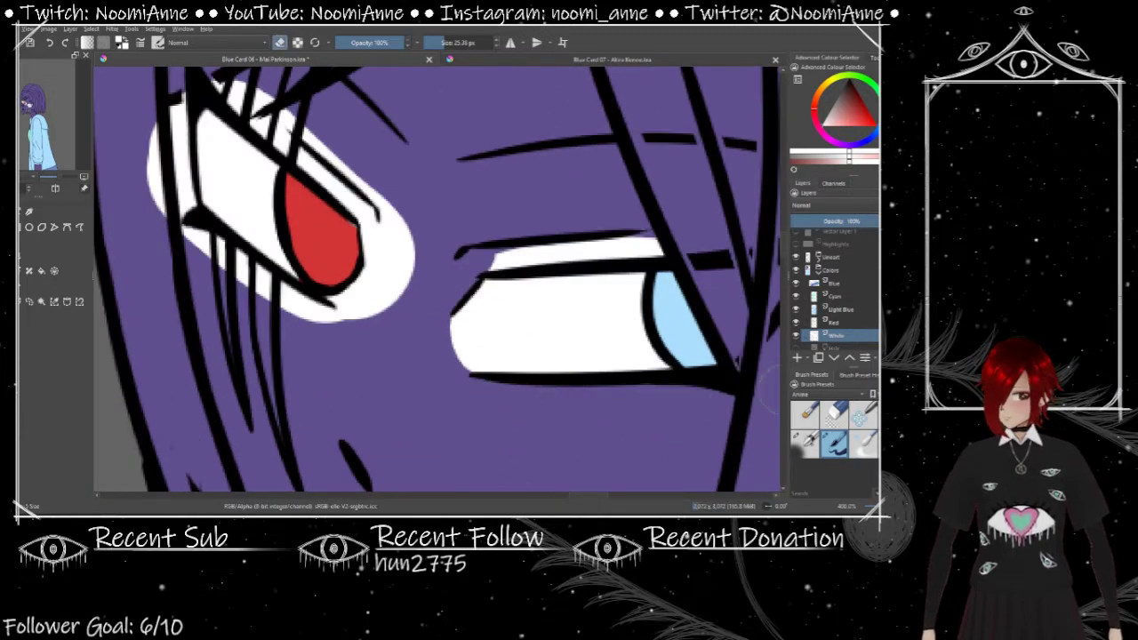
{"action": "left_click_drag", "start_coordinate": [551, 249], "coordinate": [658, 240]}
{"action": "left_click_drag", "start_coordinate": [427, 311], "coordinate": [458, 383]}
{"action": "mouse_move", "coordinate": [391, 267]}
{"action": "left_mouse_down"}
{"action": "mouse_move", "coordinate": [373, 345]}
{"action": "mouse_move", "coordinate": [232, 338]}
{"action": "mouse_move", "coordinate": [285, 178]}
{"action": "mouse_move", "coordinate": [418, 285]}
{"action": "left_mouse_up"}
{"action": "scroll", "coordinate": [418, 285], "scroll_direction": "down", "scroll_amount": 3}
{"action": "scroll", "coordinate": [580, 392], "scroll_direction": "up", "scroll_amount": 2}
{"action": "scroll", "coordinate": [584, 361], "scroll_direction": "down", "scroll_amount": 4}
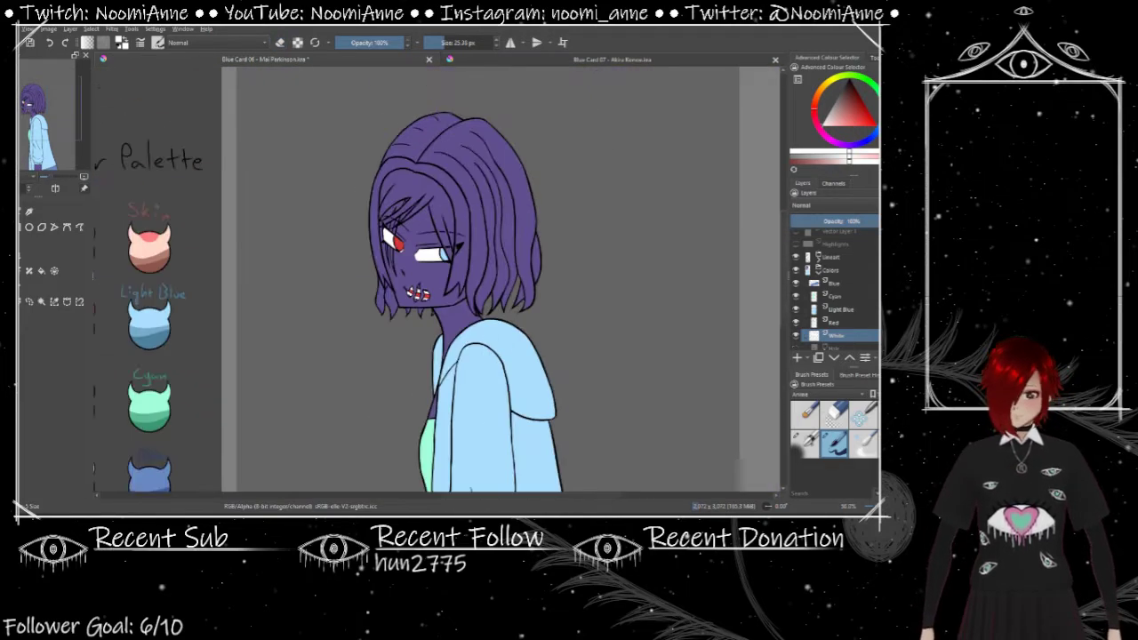
Step: Erase the brown overflow across the forehead, eyes and cheeks on the hair's Color layer, keeping the brown inside the hair outlines
{"action": "left_click", "coordinate": [840, 315]}
{"action": "scroll", "coordinate": [445, 267], "scroll_direction": "up", "scroll_amount": 4}
{"action": "key", "text": "e"}
{"action": "left_click_drag", "start_coordinate": [302, 383], "coordinate": [294, 307]}
{"action": "scroll", "coordinate": [347, 281], "scroll_direction": "down", "scroll_amount": 1}
{"action": "left_click_drag", "start_coordinate": [383, 432], "coordinate": [347, 281]}
{"action": "scroll", "coordinate": [347, 281], "scroll_direction": "up", "scroll_amount": 4}
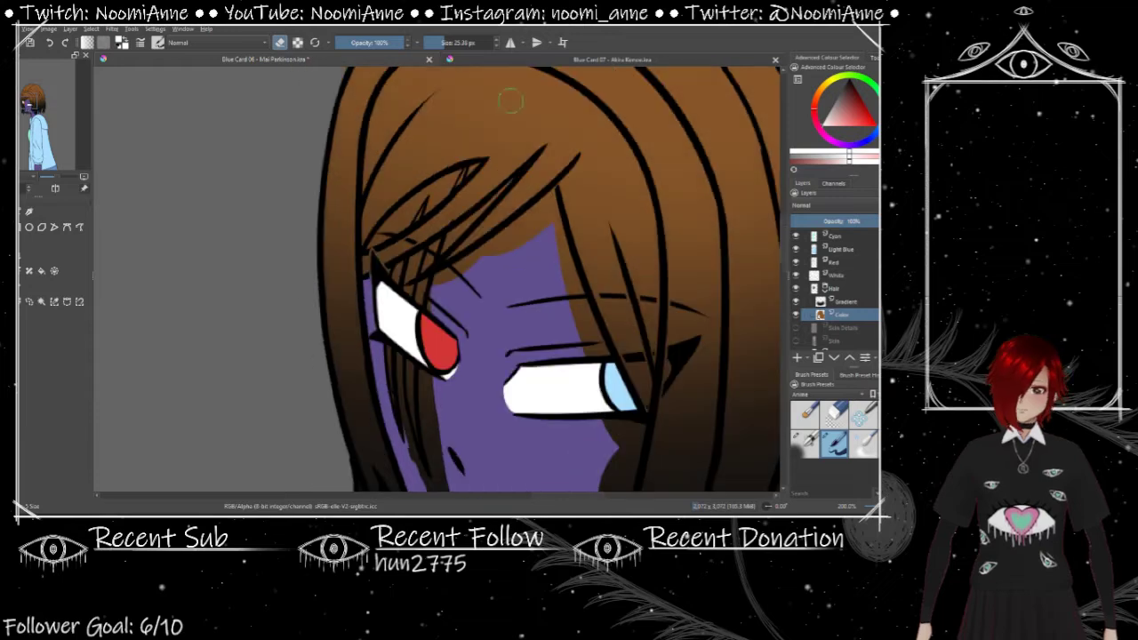
{"action": "mouse_move", "coordinate": [505, 341]}
{"action": "left_mouse_down"}
{"action": "mouse_move", "coordinate": [578, 235]}
{"action": "mouse_move", "coordinate": [431, 342]}
{"action": "left_mouse_up"}
{"action": "mouse_move", "coordinate": [551, 365]}
{"action": "left_mouse_down"}
{"action": "mouse_move", "coordinate": [604, 293]}
{"action": "mouse_move", "coordinate": [569, 360]}
{"action": "mouse_move", "coordinate": [614, 350]}
{"action": "mouse_move", "coordinate": [620, 363]}
{"action": "left_mouse_up"}
Step: Erase the dark hair colour spilling over the chin and neck, and clear the remaining overflow along the face
{"action": "scroll", "coordinate": [569, 360], "scroll_direction": "down", "scroll_amount": 1}
{"action": "scroll", "coordinate": [714, 318], "scroll_direction": "down", "scroll_amount": 1}
{"action": "scroll", "coordinate": [595, 317], "scroll_direction": "down", "scroll_amount": 1}
{"action": "scroll", "coordinate": [595, 317], "scroll_direction": "down", "scroll_amount": 1}
{"action": "scroll", "coordinate": [584, 368], "scroll_direction": "up", "scroll_amount": 1}
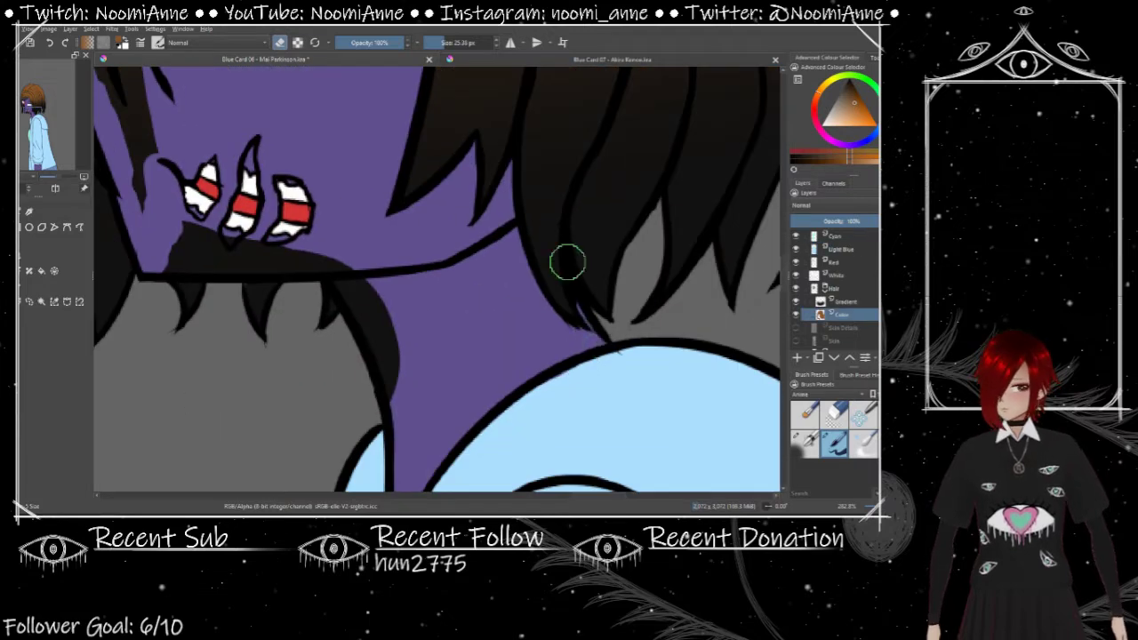
{"action": "scroll", "coordinate": [567, 262], "scroll_direction": "down", "scroll_amount": 1}
{"action": "left_click_drag", "start_coordinate": [401, 360], "coordinate": [489, 374]}
{"action": "scroll", "coordinate": [394, 305], "scroll_direction": "down", "scroll_amount": 3}
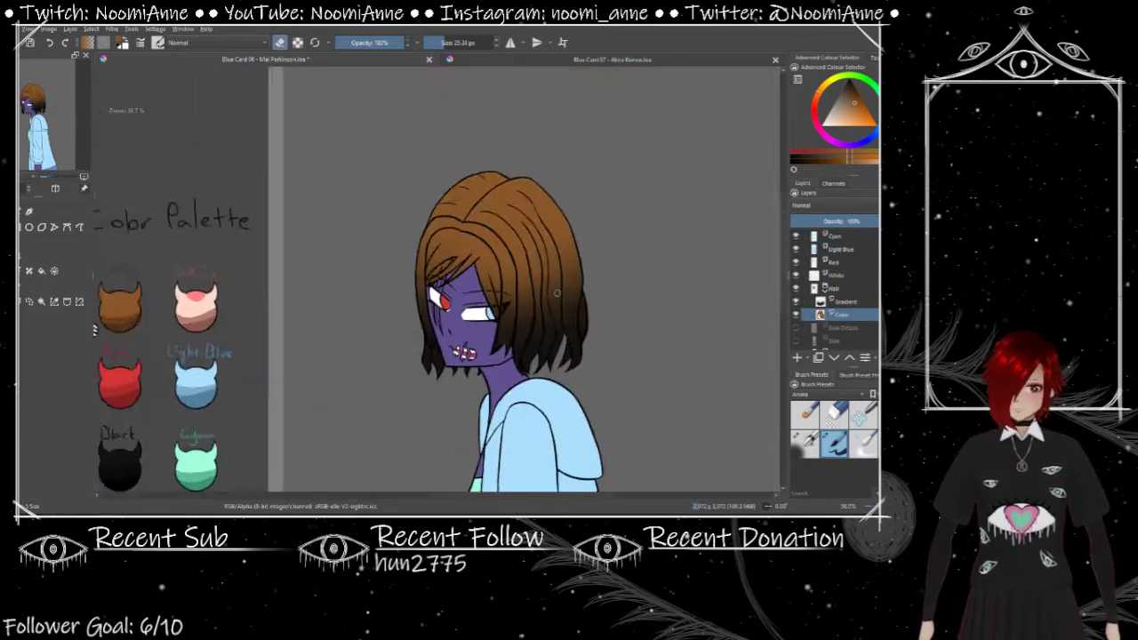
{"action": "scroll", "coordinate": [557, 292], "scroll_direction": "up", "scroll_amount": 5}
{"action": "scroll", "coordinate": [409, 252], "scroll_direction": "down", "scroll_amount": 5}
{"action": "scroll", "coordinate": [409, 251], "scroll_direction": "up", "scroll_amount": 5}
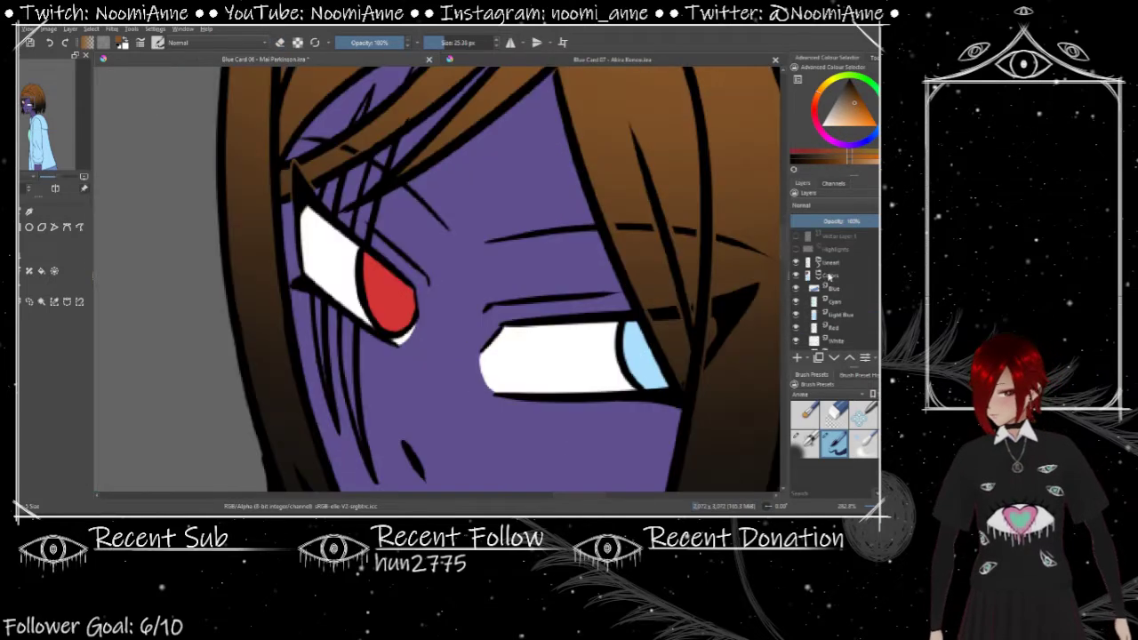
Step: Fade the eyebrow and eyelash lines that lie over the hair on the lineart's Lines layer with a 50% opacity eraser
{"action": "key", "text": "Page_Up"}
{"action": "key", "text": "e"}
{"action": "key", "text": "e"}
{"action": "scroll", "coordinate": [505, 251], "scroll_direction": "up", "scroll_amount": 1}
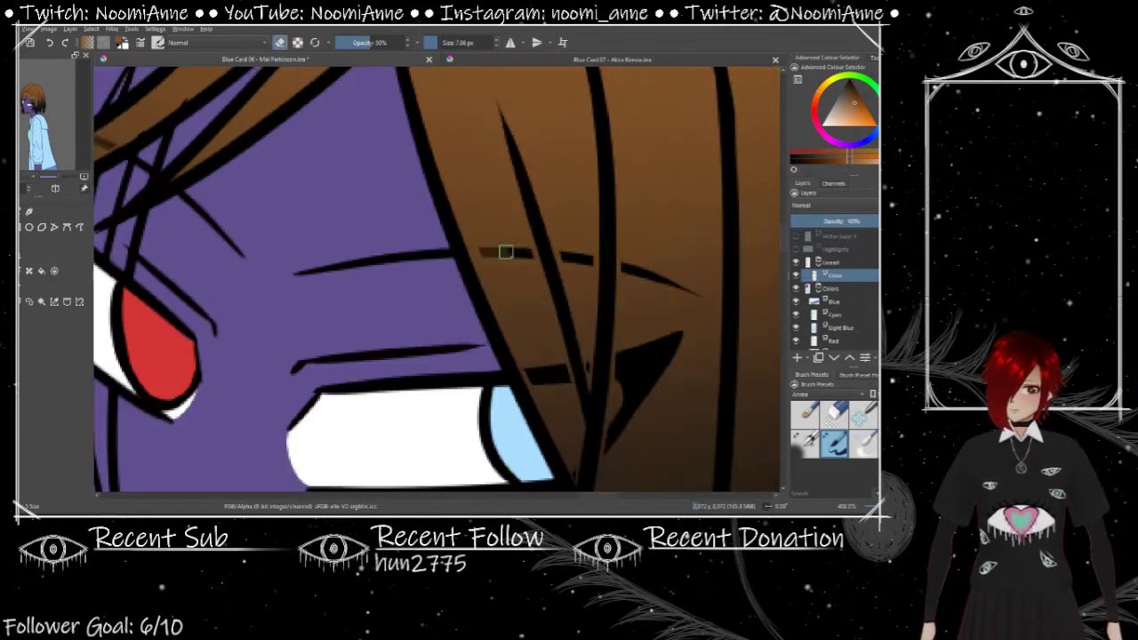
{"action": "mouse_move", "coordinate": [630, 282]}
{"action": "left_mouse_down"}
{"action": "mouse_move", "coordinate": [671, 351]}
{"action": "mouse_move", "coordinate": [611, 449]}
{"action": "left_mouse_up"}
{"action": "left_click_drag", "start_coordinate": [653, 316], "coordinate": [660, 243]}
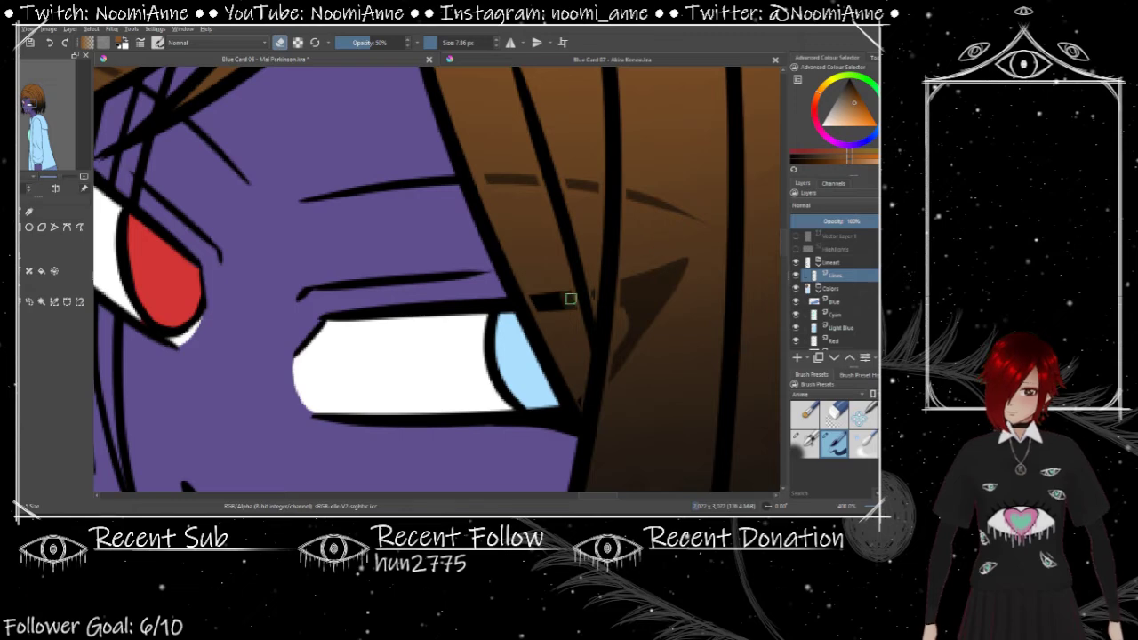
{"action": "scroll", "coordinate": [577, 362], "scroll_direction": "down", "scroll_amount": 5}
{"action": "scroll", "coordinate": [834, 293], "scroll_direction": "down", "scroll_amount": 3}
{"action": "key", "text": "ctrl+z"}
Step: Show the Skin and Skin Details layers and airbrush a soft red blush over the face on the Skin layer
{"action": "scroll", "coordinate": [576, 361], "scroll_direction": "down", "scroll_amount": 4}
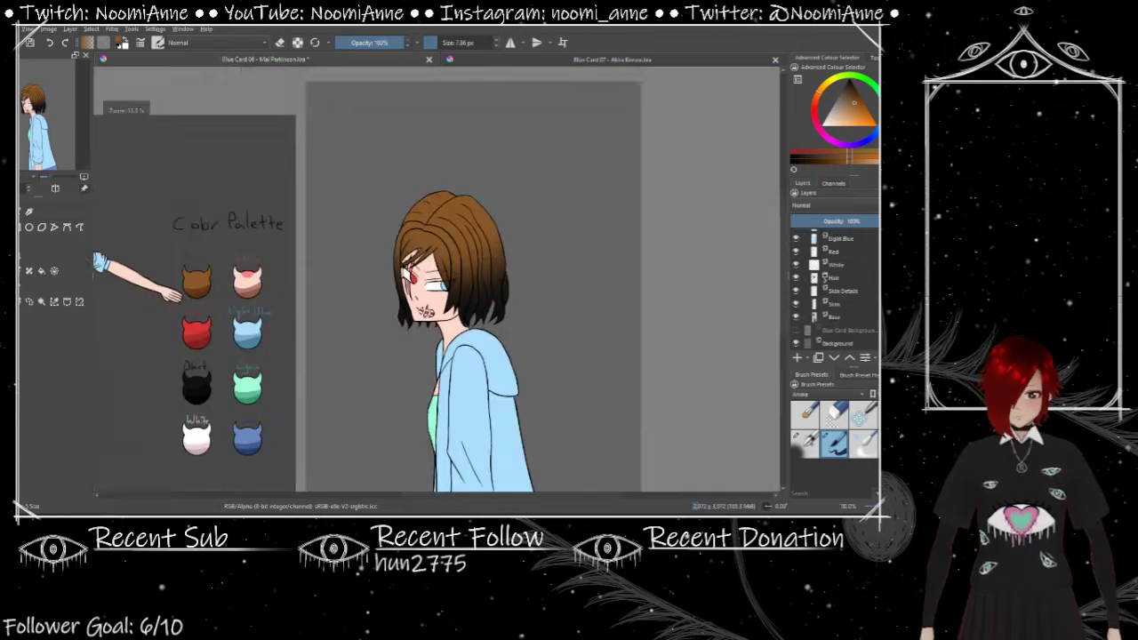
{"action": "scroll", "coordinate": [811, 279], "scroll_direction": "up", "scroll_amount": 2}
{"action": "scroll", "coordinate": [400, 218], "scroll_direction": "up", "scroll_amount": 3}
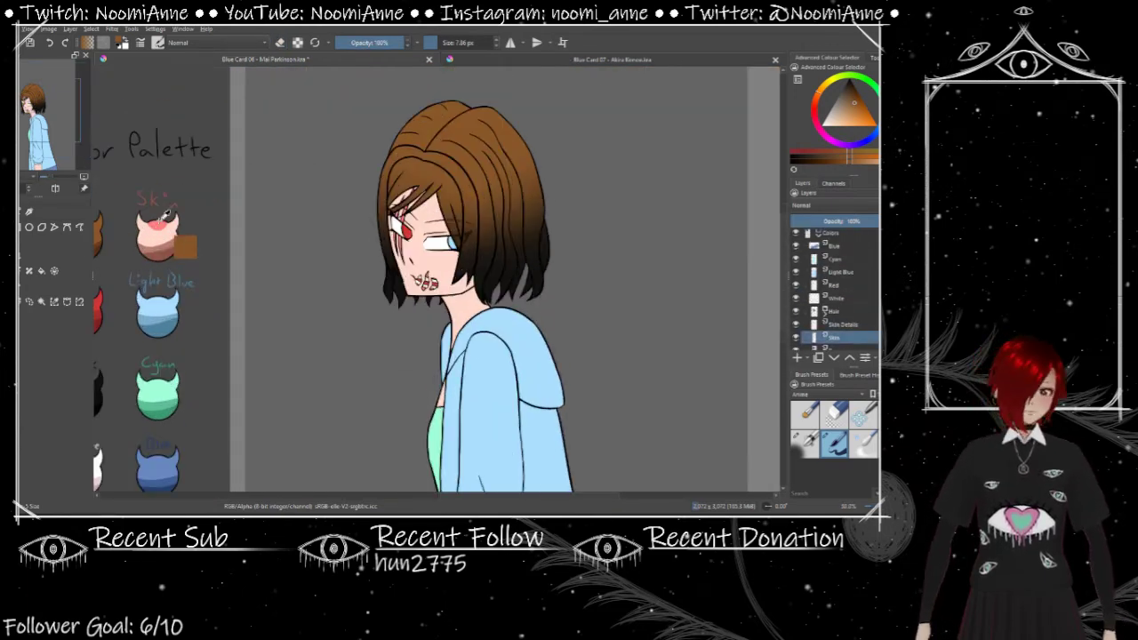
{"action": "key", "text": "e"}
{"action": "mouse_move", "coordinate": [507, 334]}
{"action": "left_mouse_down"}
{"action": "mouse_move", "coordinate": [488, 355]}
{"action": "mouse_move", "coordinate": [431, 327]}
{"action": "left_mouse_up"}
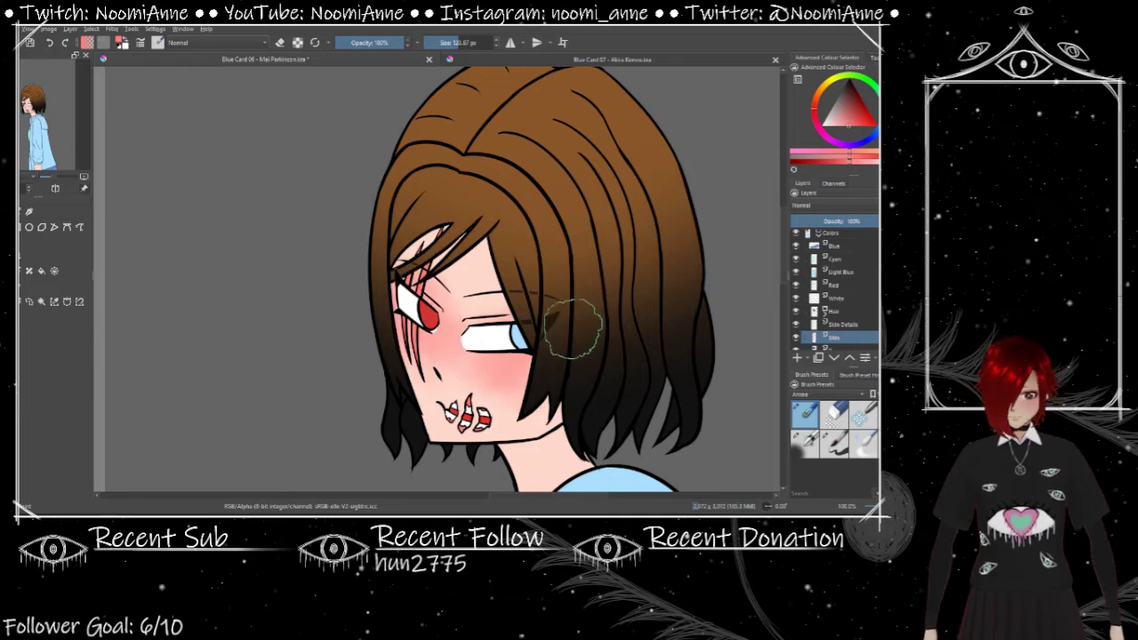
{"action": "left_click", "coordinate": [424, 353], "text": "ctrl"}
{"action": "scroll", "coordinate": [436, 280], "scroll_direction": "down", "scroll_amount": 3}
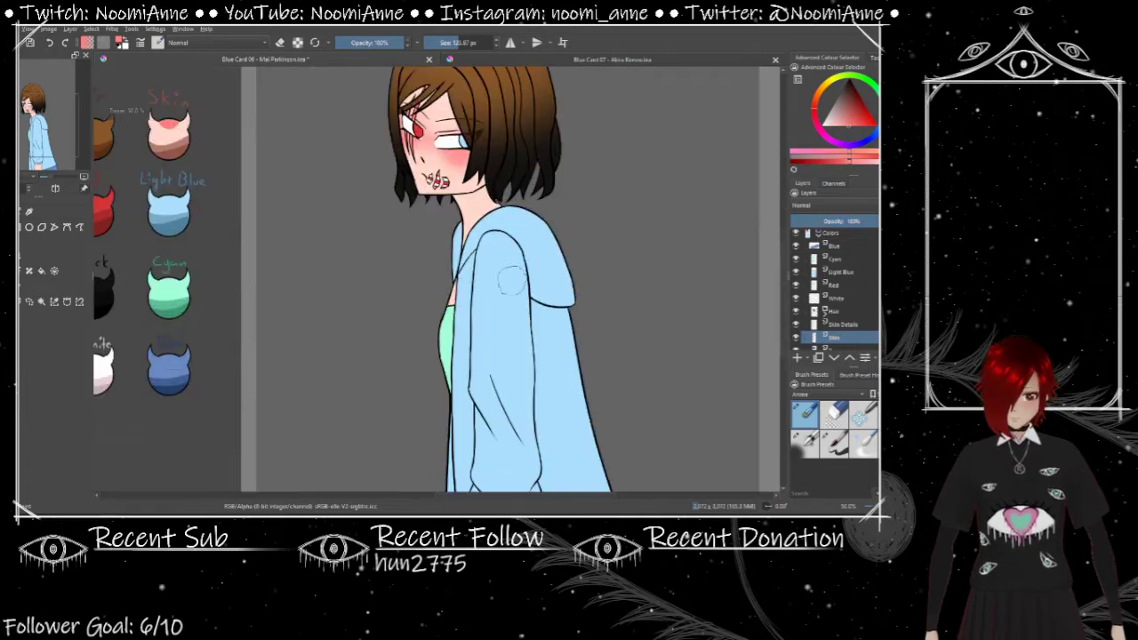
{"action": "scroll", "coordinate": [436, 280], "scroll_direction": "up", "scroll_amount": 2}
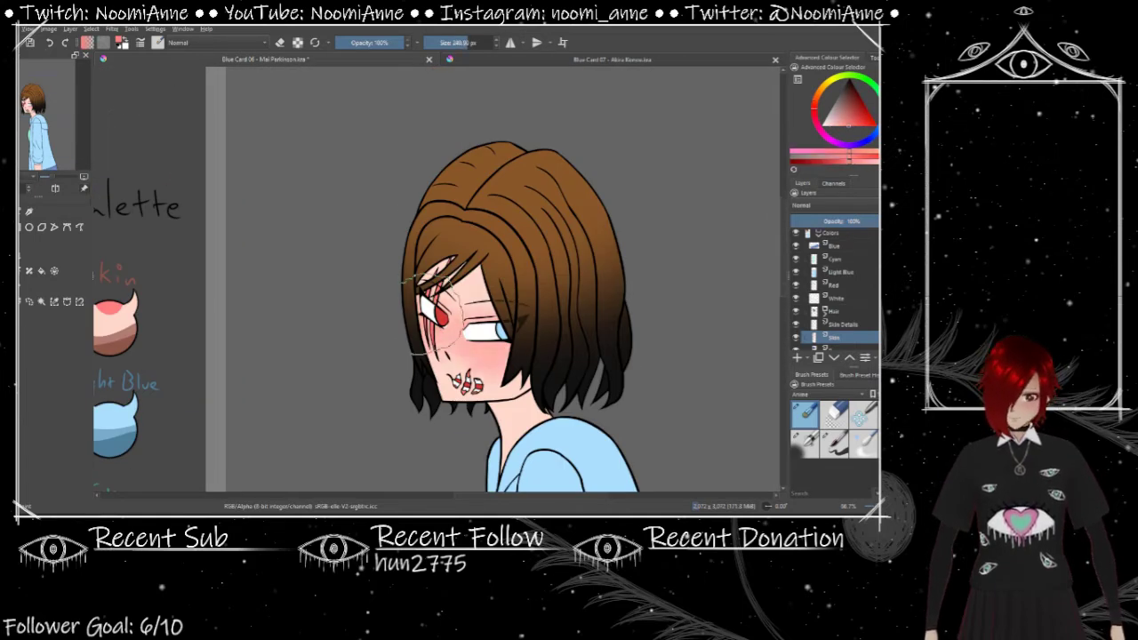
{"action": "scroll", "coordinate": [453, 302], "scroll_direction": "down", "scroll_amount": 3}
{"action": "scroll", "coordinate": [480, 280], "scroll_direction": "up", "scroll_amount": 4}
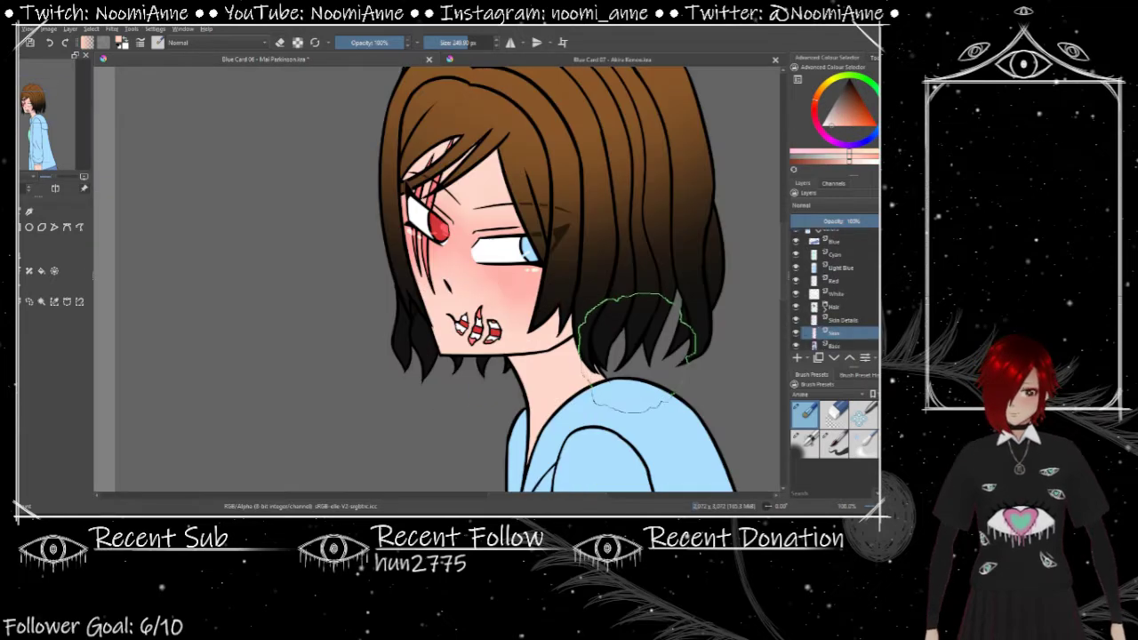
{"action": "scroll", "coordinate": [480, 280], "scroll_direction": "down", "scroll_amount": 1}
Step: Airbrush darker skin shadows on the Skin layer under the fringe, along the face edge, on the neck, chest and forearm
{"action": "scroll", "coordinate": [429, 240], "scroll_direction": "up", "scroll_amount": 5}
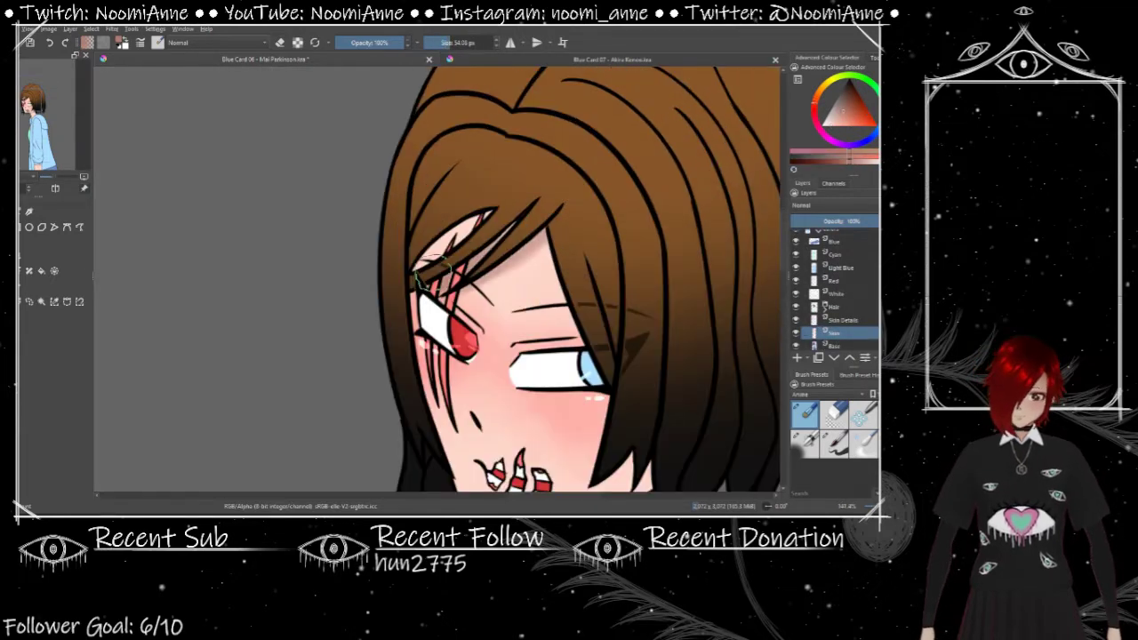
{"action": "scroll", "coordinate": [387, 356], "scroll_direction": "down", "scroll_amount": 2}
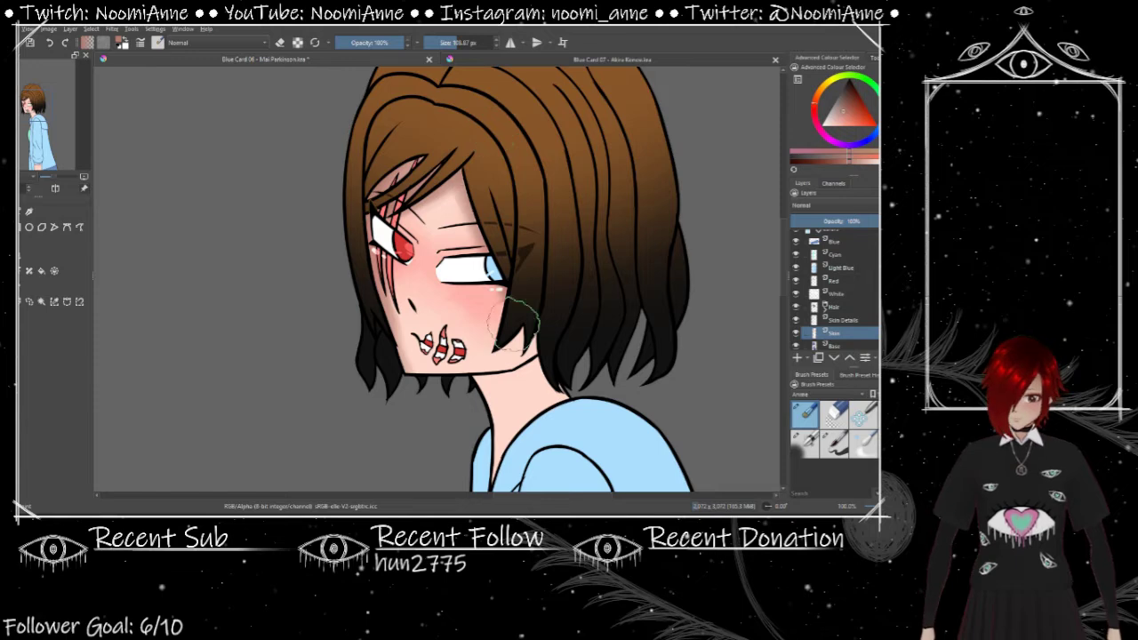
{"action": "left_click_drag", "start_coordinate": [555, 357], "coordinate": [587, 265]}
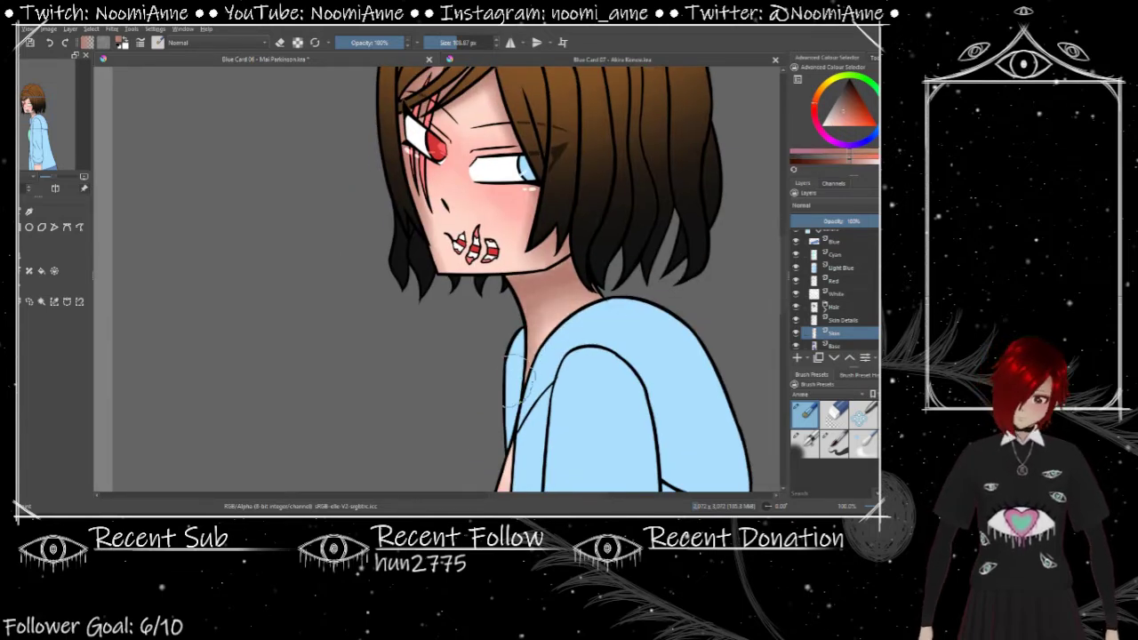
{"action": "scroll", "coordinate": [517, 371], "scroll_direction": "down", "scroll_amount": 3}
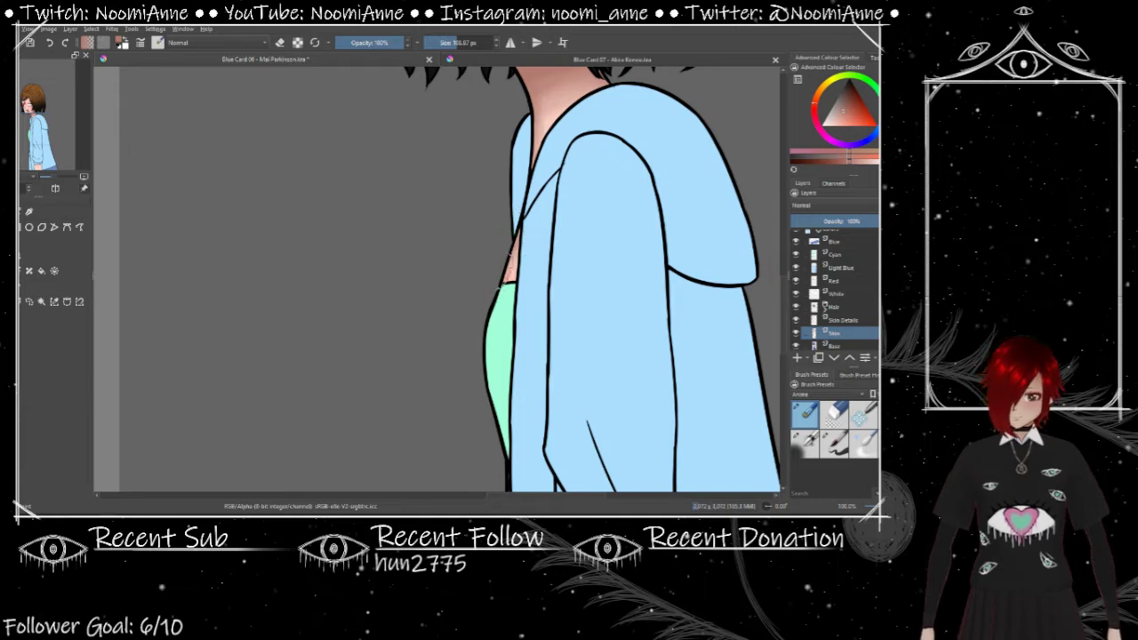
{"action": "key", "text": "minus"}
{"action": "scroll", "coordinate": [574, 362], "scroll_direction": "down", "scroll_amount": 2}
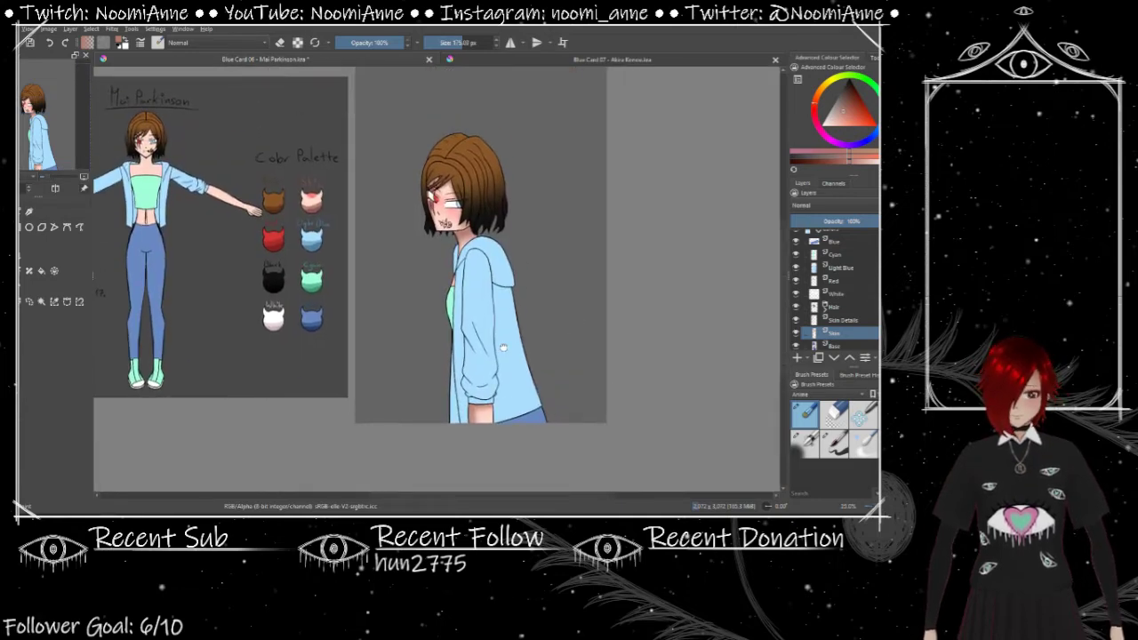
Step: Paint small soft shadows beside the nostril and at the corner of the mouth with a fine airbrush
{"action": "scroll", "coordinate": [416, 333], "scroll_direction": "up", "scroll_amount": 5}
{"action": "left_click", "coordinate": [415, 402], "text": "ctrl"}
{"action": "scroll", "coordinate": [415, 402], "scroll_direction": "up", "scroll_amount": 3}
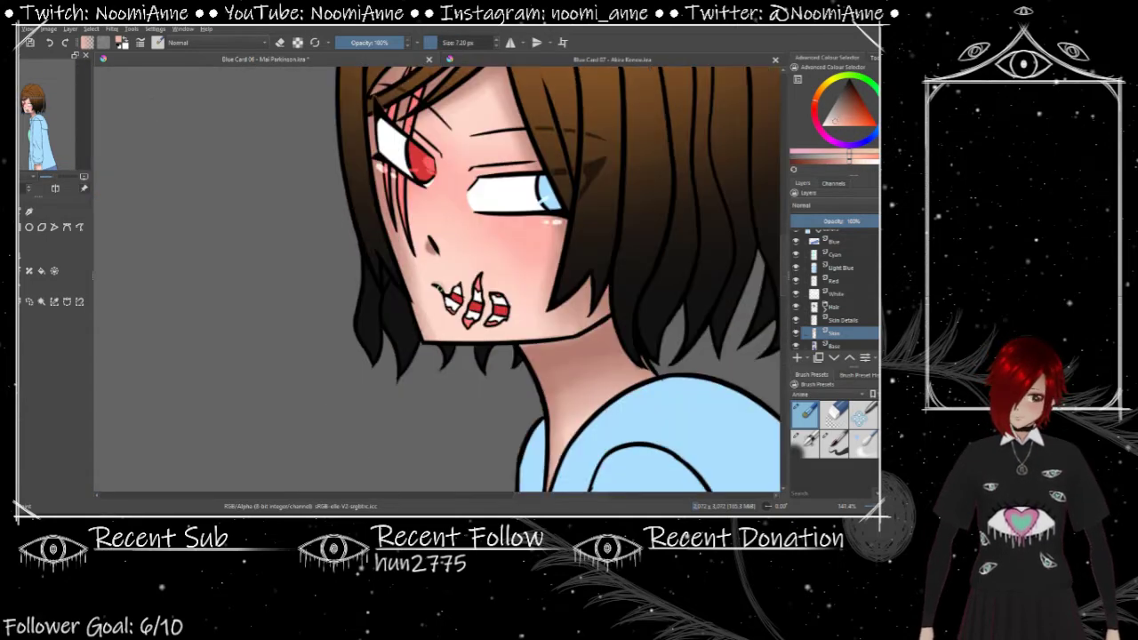
Step: Paint a thin light highlight stroke along the bridge of the nose on the Highlights layer
{"action": "scroll", "coordinate": [415, 402], "scroll_direction": "down", "scroll_amount": 3}
{"action": "scroll", "coordinate": [851, 236], "scroll_direction": "up", "scroll_amount": 3}
{"action": "left_click", "coordinate": [836, 237]}
{"action": "left_click", "coordinate": [835, 442]}
{"action": "left_click_drag", "start_coordinate": [452, 230], "coordinate": [425, 298]}
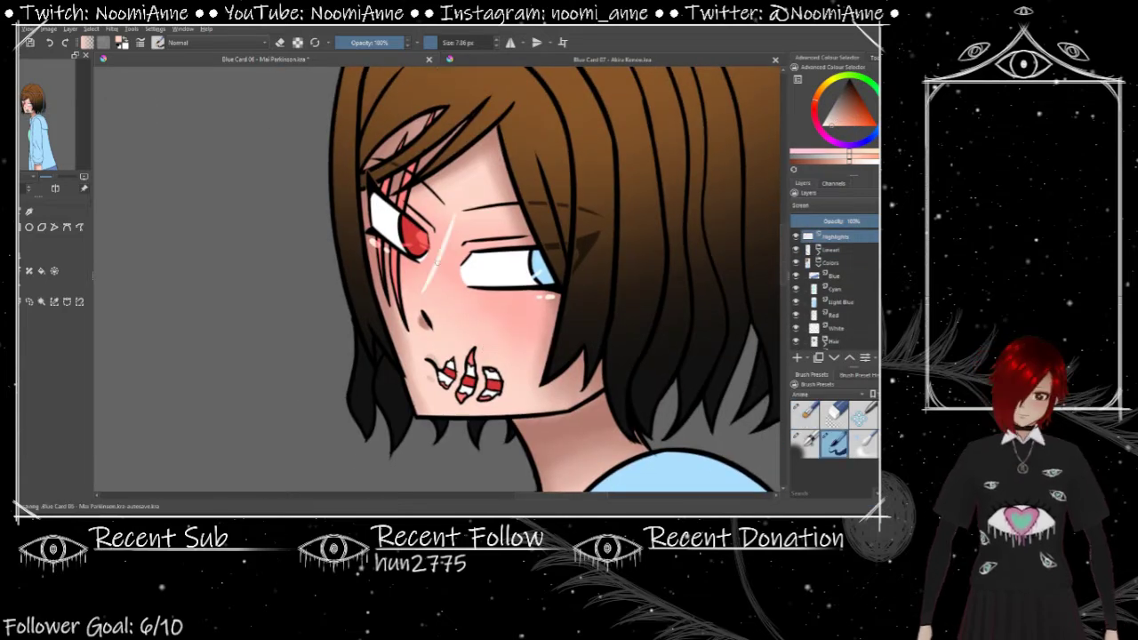
Step: Shade the tips of the three mouth scars on the Skin Details layer with a fine airbrush in a darker red
{"action": "scroll", "coordinate": [841, 334], "scroll_direction": "down", "scroll_amount": 3}
{"action": "left_click", "coordinate": [840, 305]}
{"action": "left_click_drag", "start_coordinate": [498, 267], "coordinate": [560, 307]}
{"action": "key", "text": "/"}
{"action": "scroll", "coordinate": [436, 280], "scroll_direction": "down", "scroll_amount": 3}
{"action": "scroll", "coordinate": [436, 280], "scroll_direction": "up", "scroll_amount": 3}
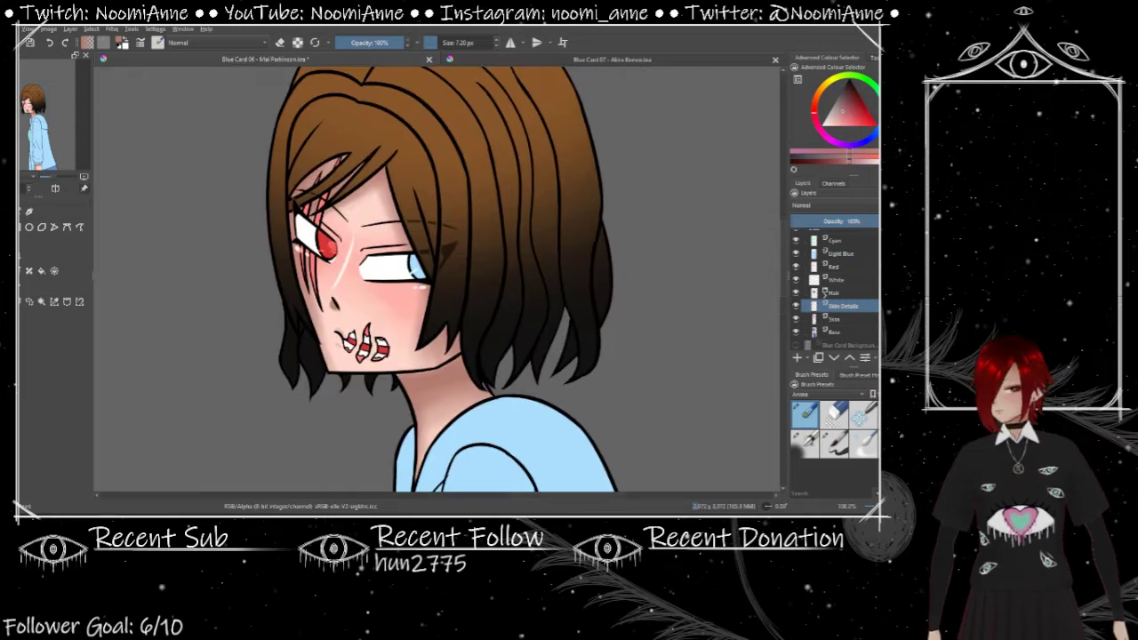
{"action": "scroll", "coordinate": [476, 440], "scroll_direction": "up", "scroll_amount": 3}
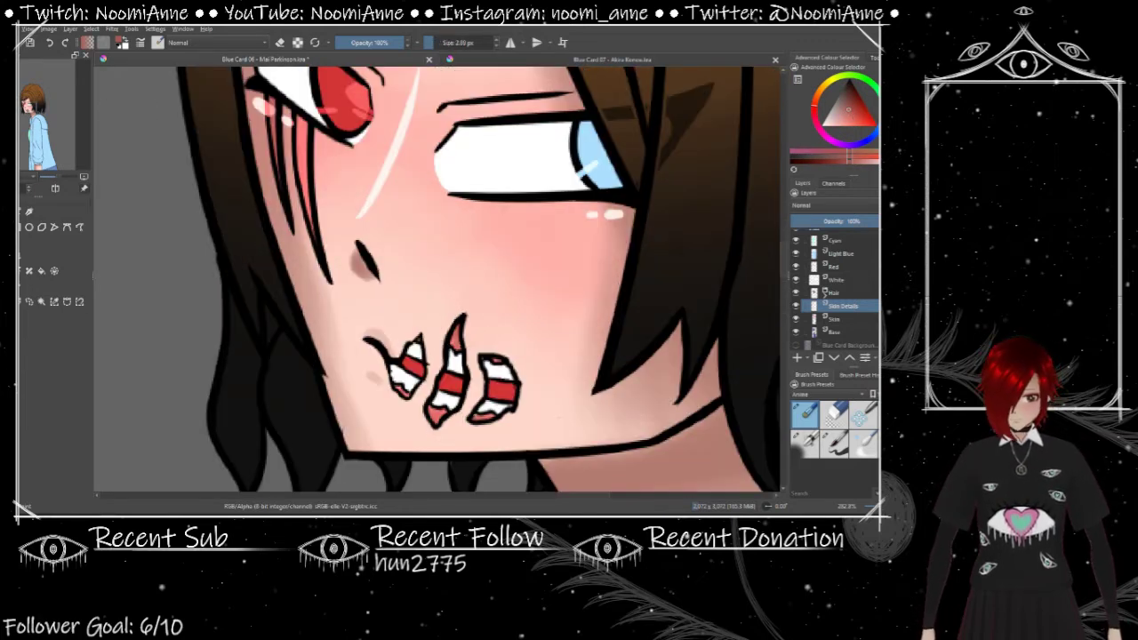
{"action": "scroll", "coordinate": [436, 280], "scroll_direction": "up", "scroll_amount": 2}
{"action": "scroll", "coordinate": [436, 280], "scroll_direction": "down", "scroll_amount": 3}
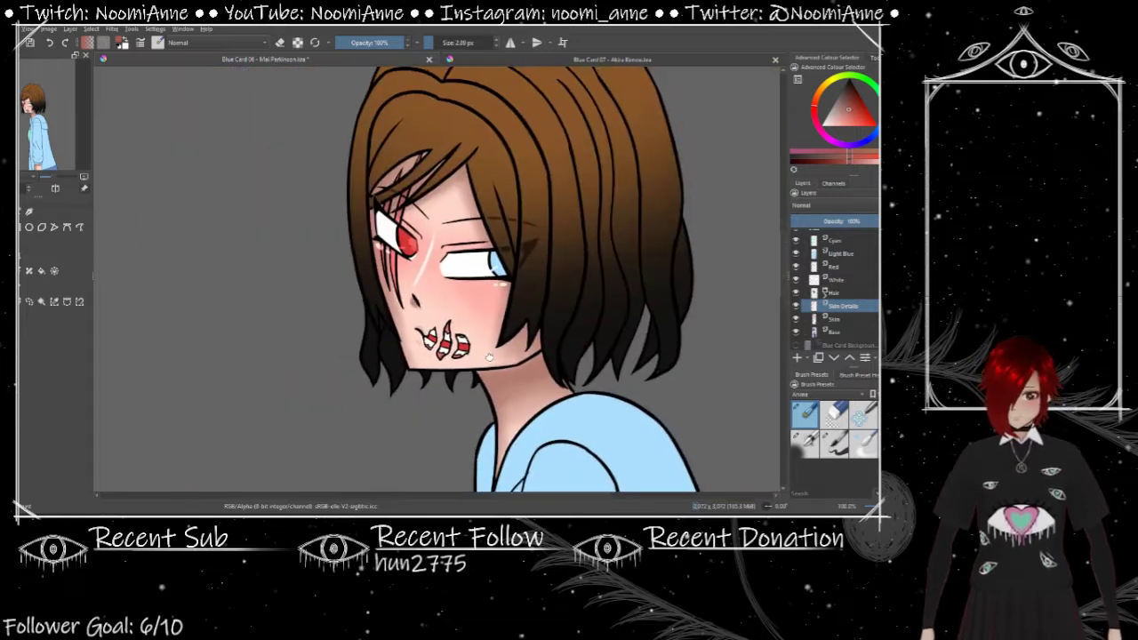
Step: Darken the scar lines above and below the red eye with fine dark red shading on the Skin Details layer
{"action": "scroll", "coordinate": [436, 280], "scroll_direction": "up", "scroll_amount": 3}
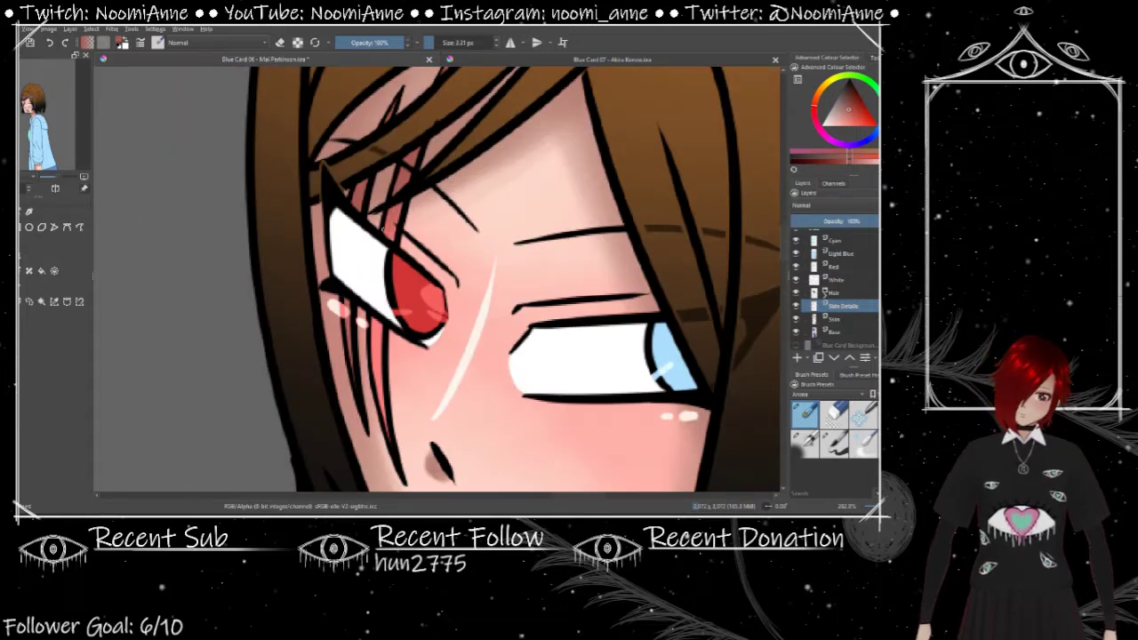
{"action": "scroll", "coordinate": [436, 280], "scroll_direction": "down", "scroll_amount": 3}
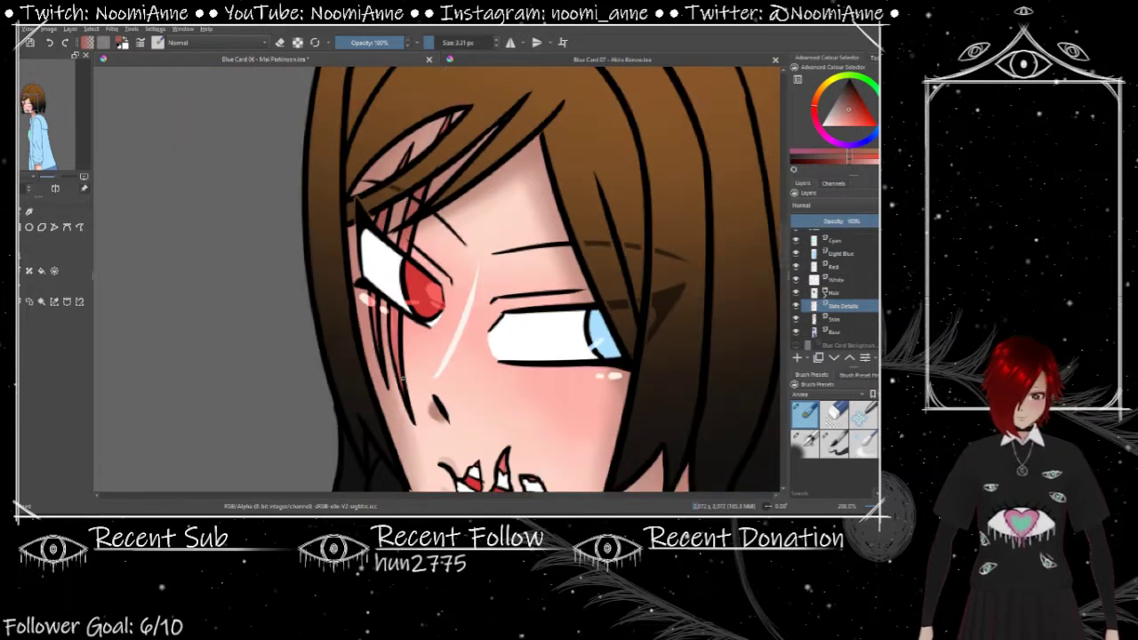
{"action": "scroll", "coordinate": [436, 281], "scroll_direction": "up", "scroll_amount": 2}
{"action": "scroll", "coordinate": [436, 280], "scroll_direction": "down", "scroll_amount": 3}
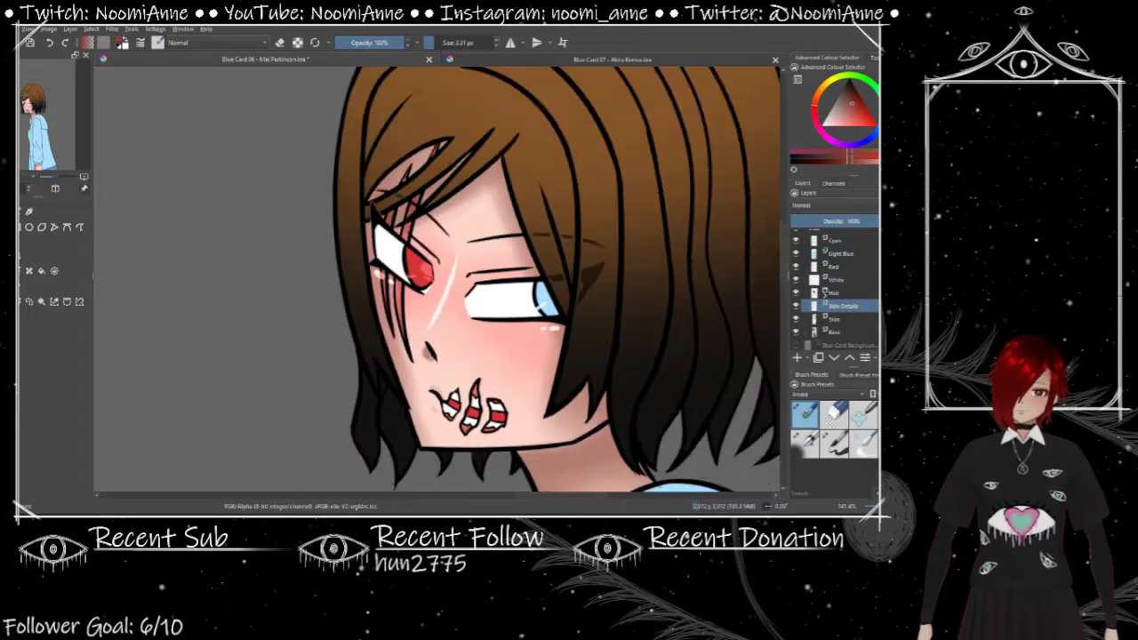
{"action": "scroll", "coordinate": [435, 281], "scroll_direction": "up", "scroll_amount": 3}
{"action": "scroll", "coordinate": [436, 280], "scroll_direction": "down", "scroll_amount": 3}
Step: Airbrush dark brown shadows along the hair parting, under the fringe and across the back hair on the hair's Color layer
{"action": "scroll", "coordinate": [194, 250], "scroll_direction": "down", "scroll_amount": 2}
{"action": "left_click", "coordinate": [194, 251], "text": "ctrl"}
{"action": "scroll", "coordinate": [428, 244], "scroll_direction": "up", "scroll_amount": 3}
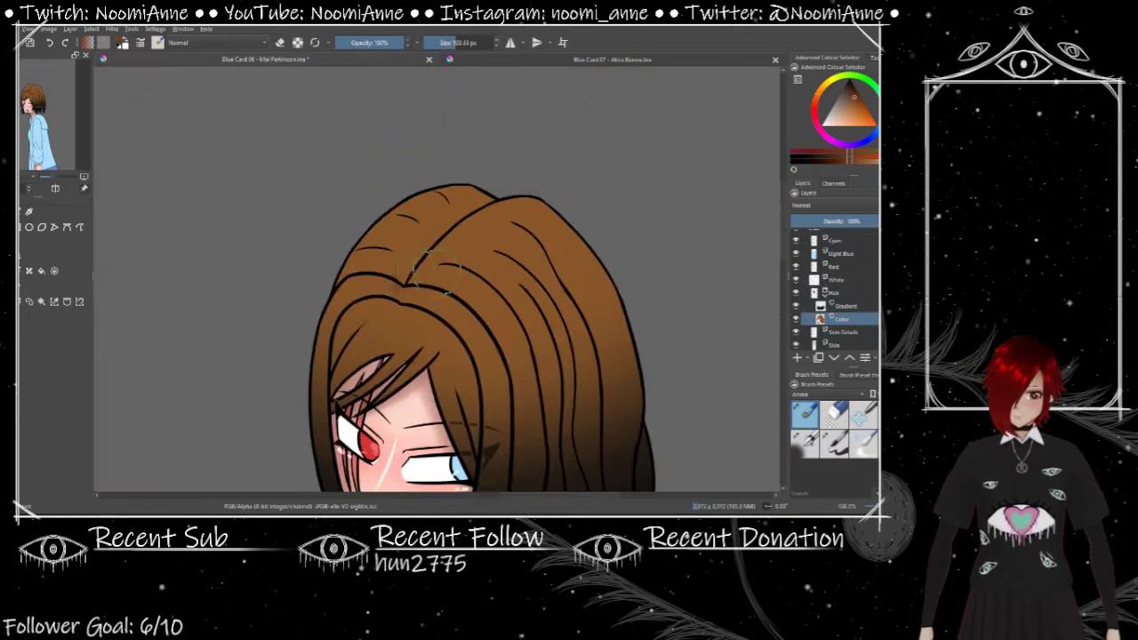
{"action": "scroll", "coordinate": [498, 209], "scroll_direction": "down", "scroll_amount": 3}
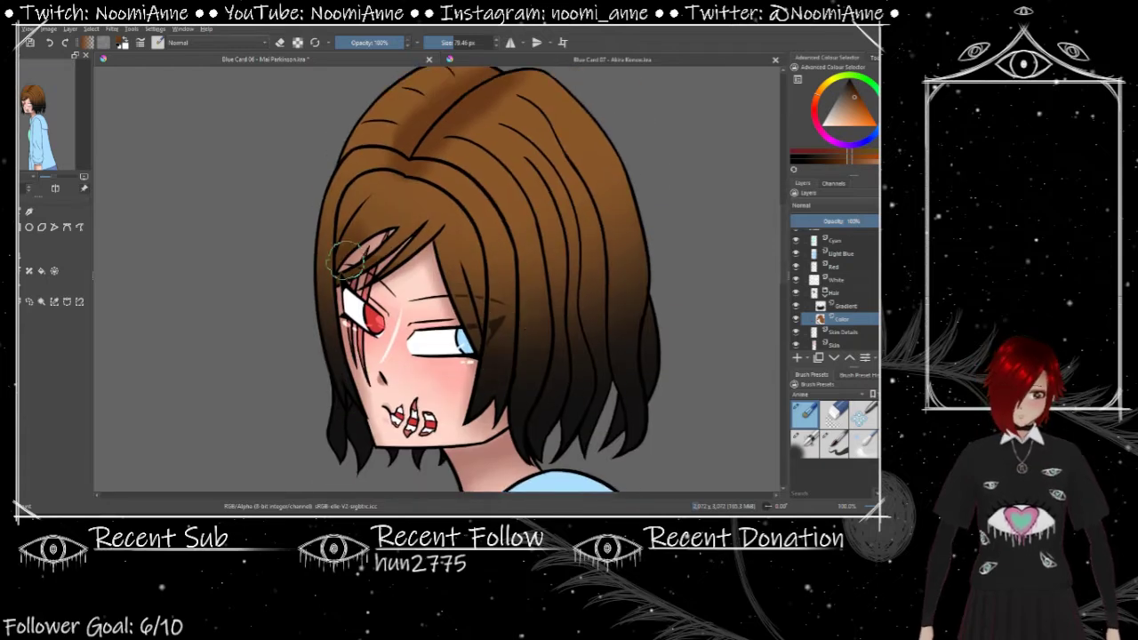
{"action": "key", "text": "bracketright"}
{"action": "key", "text": "bracketright"}
{"action": "key", "text": "bracketright"}
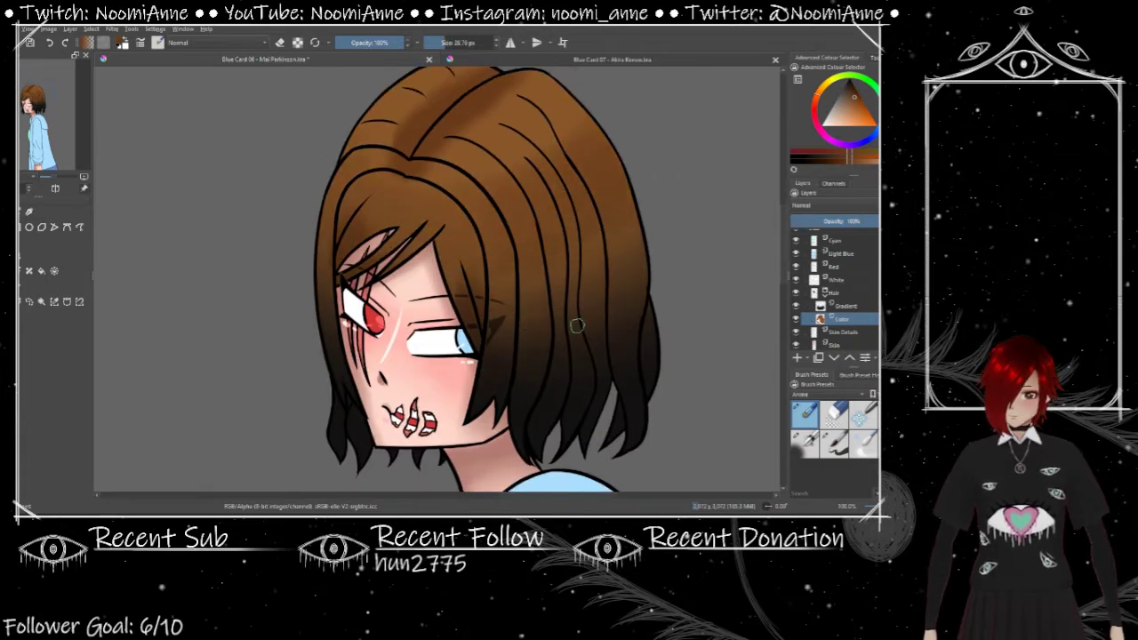
Step: Paint thin dark brown strand shadows through the fringe, front locks and the far side of the parting with a small airbrush
{"action": "scroll", "coordinate": [403, 308], "scroll_direction": "up", "scroll_amount": 1}
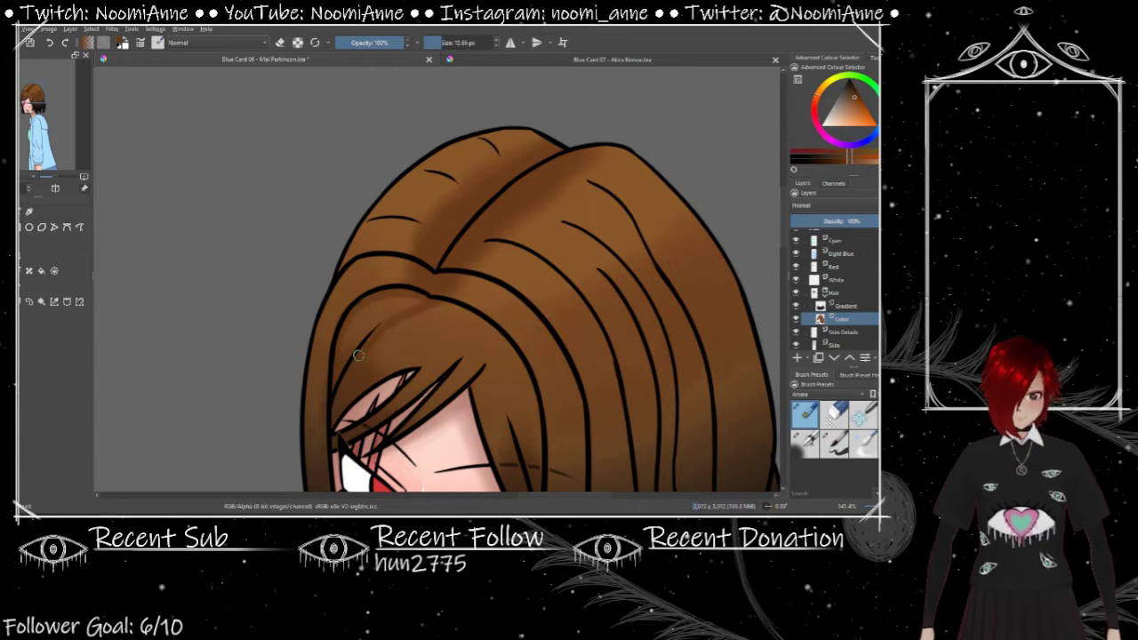
{"action": "left_click_drag", "start_coordinate": [358, 355], "coordinate": [412, 316]}
{"action": "left_click_drag", "start_coordinate": [546, 303], "coordinate": [546, 257]}
{"action": "scroll", "coordinate": [496, 245], "scroll_direction": "down", "scroll_amount": 2}
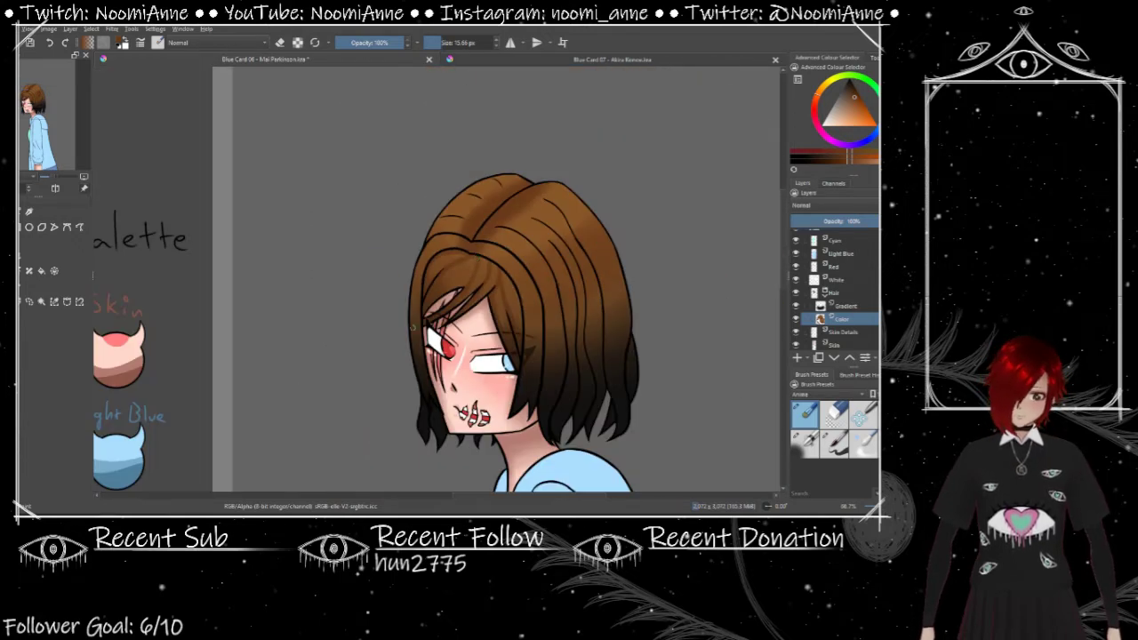
{"action": "scroll", "coordinate": [463, 255], "scroll_direction": "up", "scroll_amount": 2}
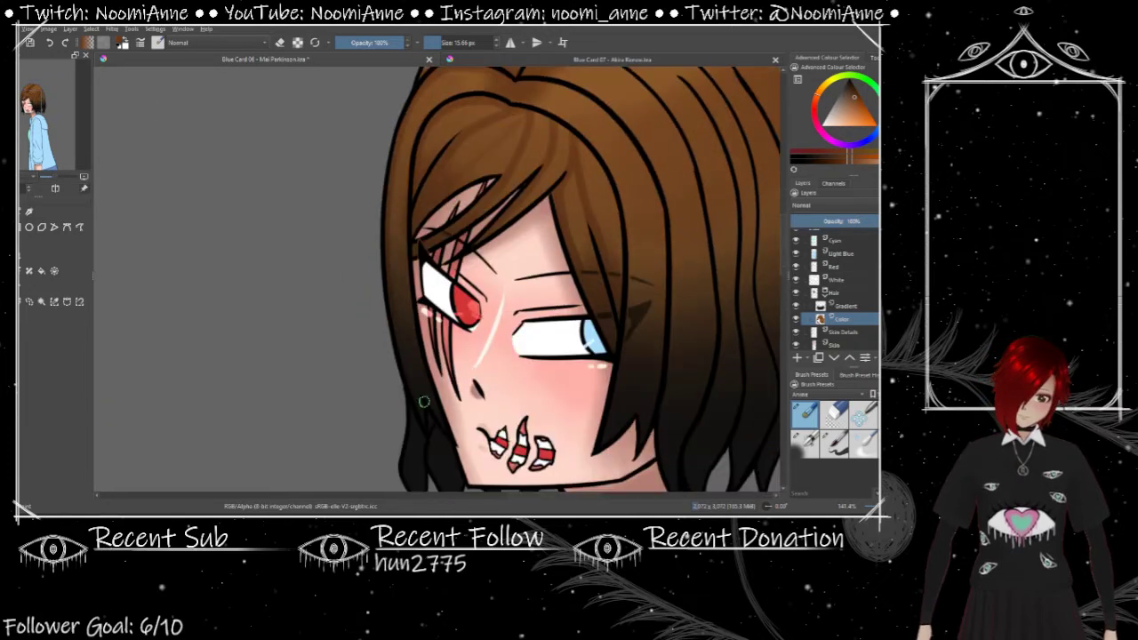
{"action": "left_click_drag", "start_coordinate": [424, 252], "coordinate": [384, 66]}
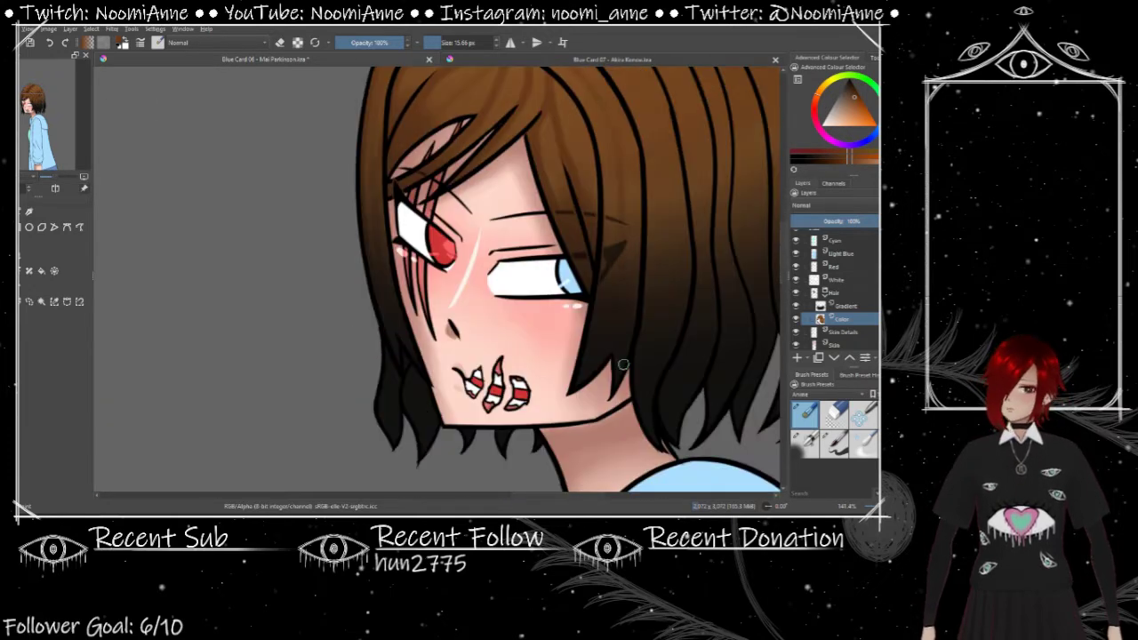
{"action": "mouse_move", "coordinate": [623, 364]}
{"action": "left_mouse_down"}
{"action": "mouse_move", "coordinate": [582, 308]}
{"action": "mouse_move", "coordinate": [444, 293]}
{"action": "left_mouse_up"}
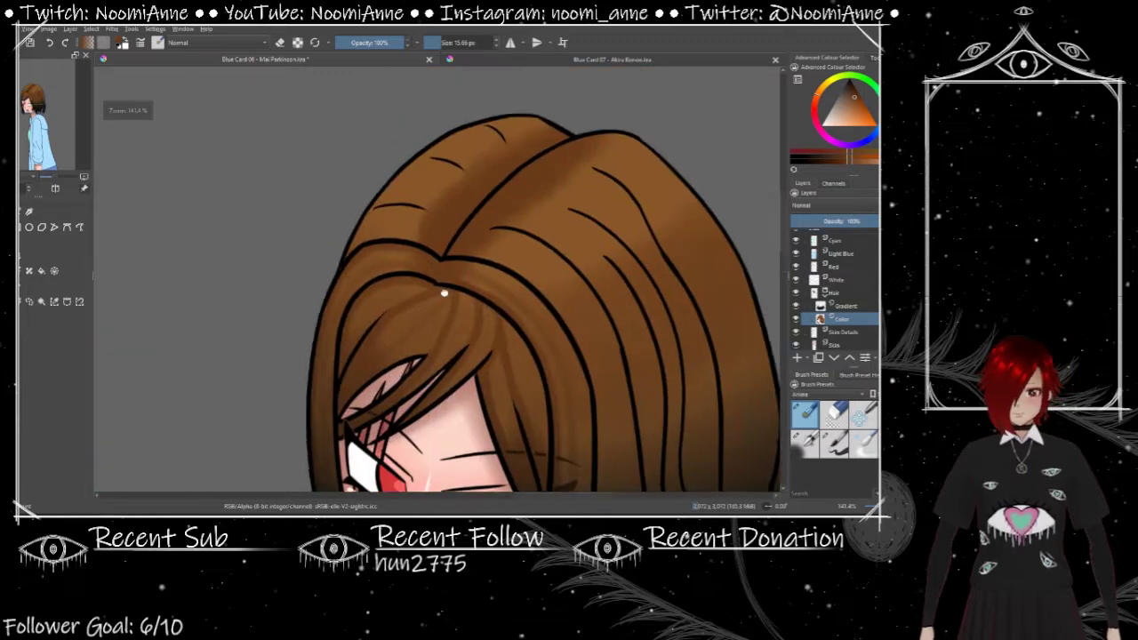
{"action": "scroll", "coordinate": [444, 292], "scroll_direction": "up", "scroll_amount": 1}
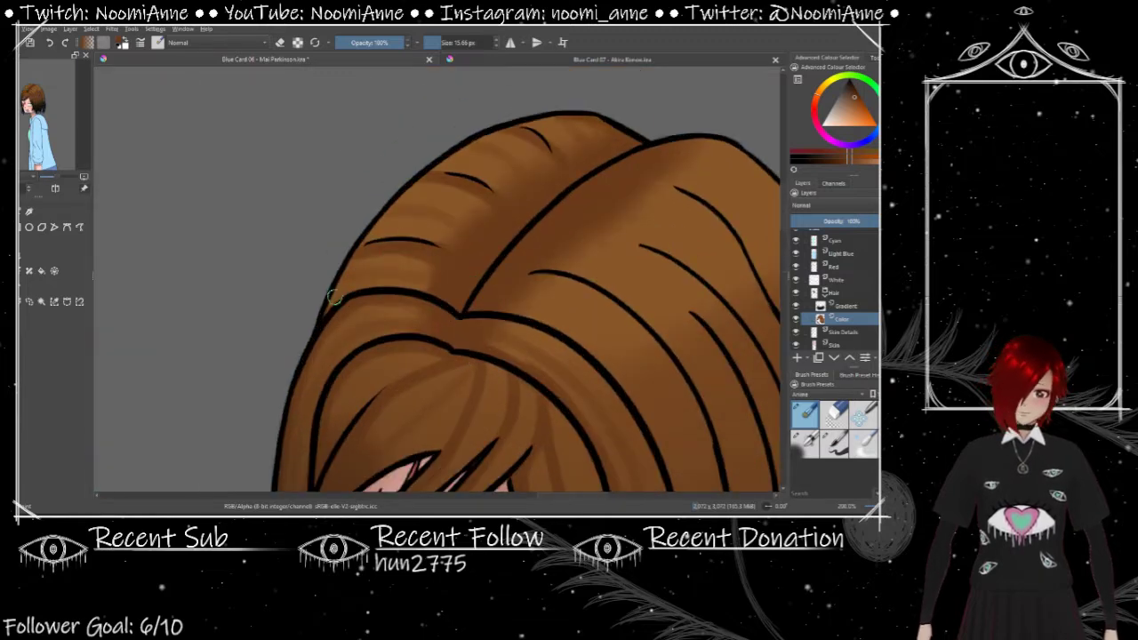
{"action": "scroll", "coordinate": [333, 297], "scroll_direction": "down", "scroll_amount": 2}
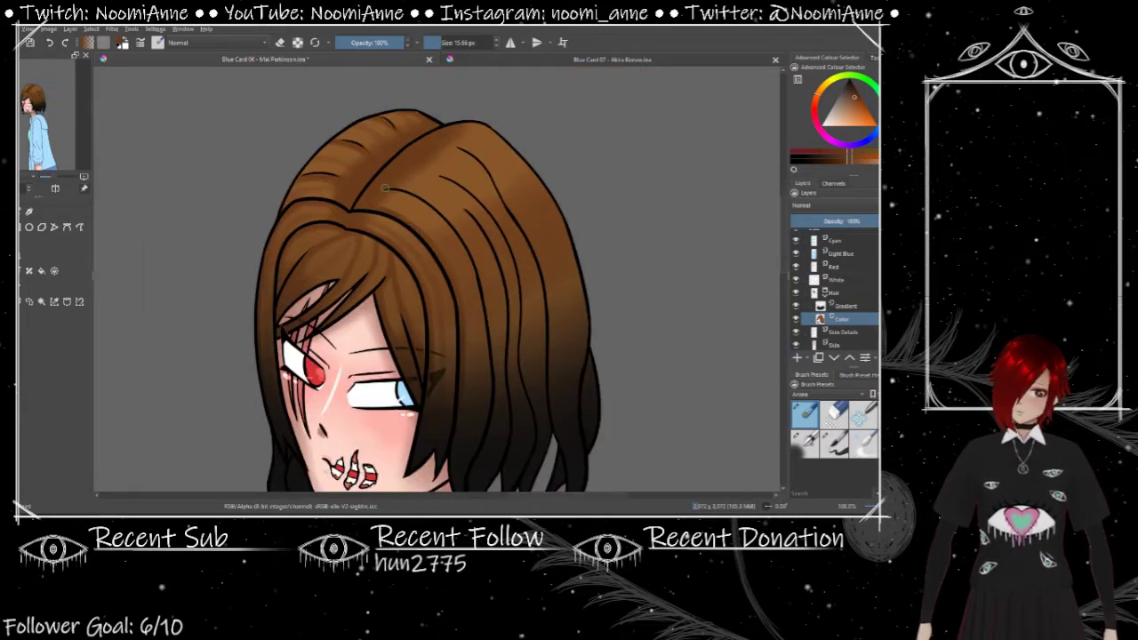
Step: Paint fine dark brown strand shadows along the crown, side and back hair on the hair's Color layer
{"action": "mouse_move", "coordinate": [493, 360]}
{"action": "left_mouse_down"}
{"action": "mouse_move", "coordinate": [512, 304]}
{"action": "mouse_move", "coordinate": [440, 387]}
{"action": "left_mouse_up"}
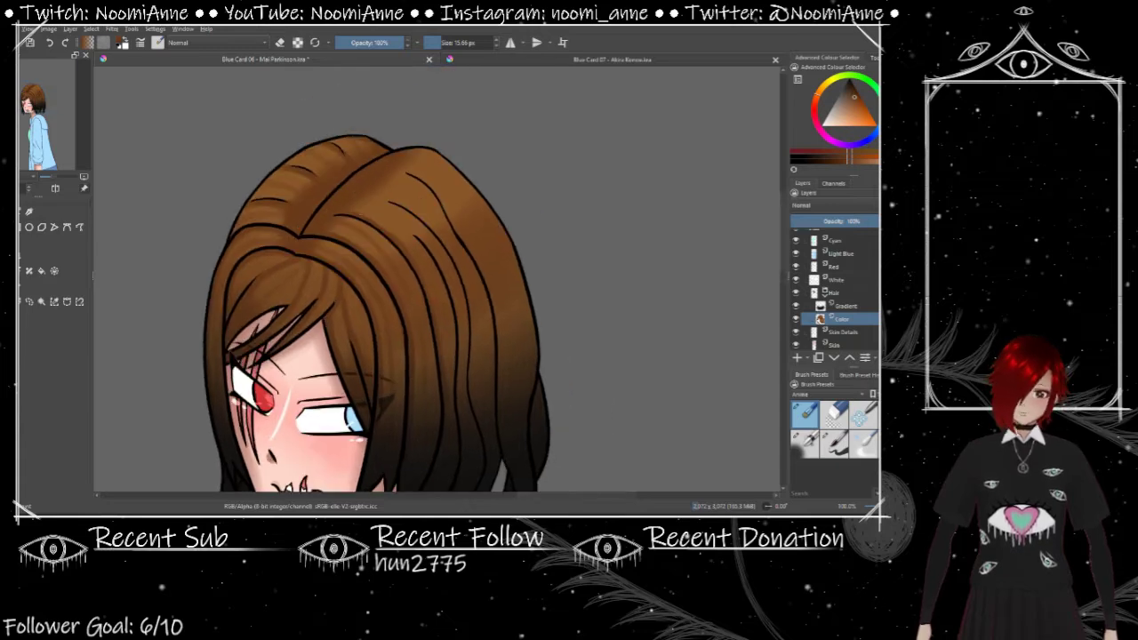
{"action": "left_click_drag", "start_coordinate": [452, 314], "coordinate": [400, 228]}
{"action": "left_click_drag", "start_coordinate": [460, 417], "coordinate": [488, 414]}
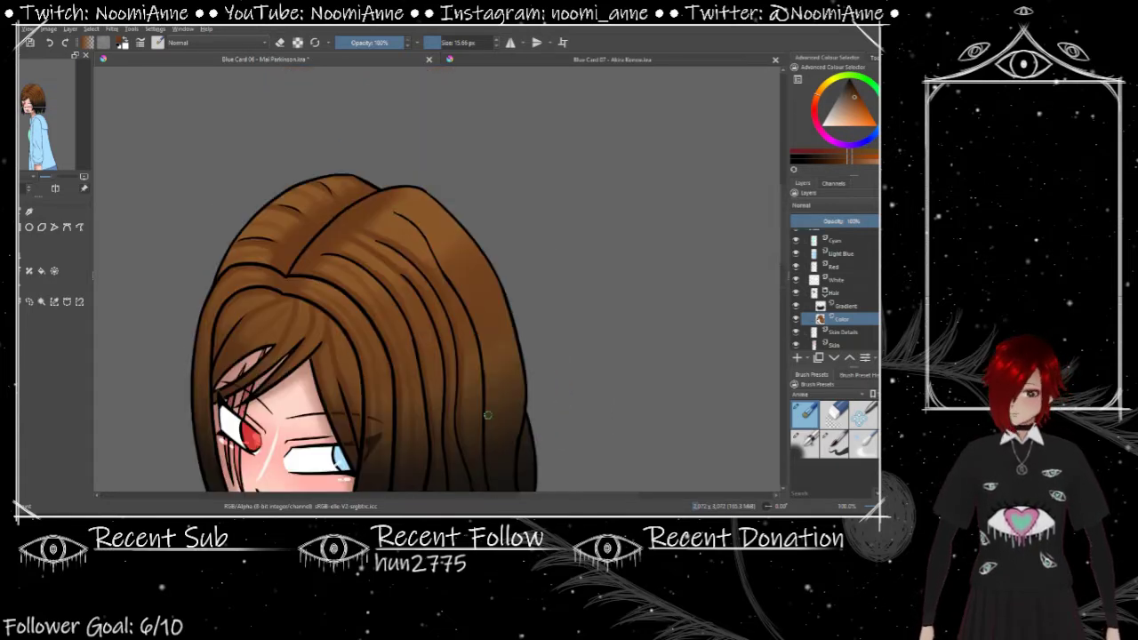
{"action": "left_click_drag", "start_coordinate": [365, 207], "coordinate": [489, 303]}
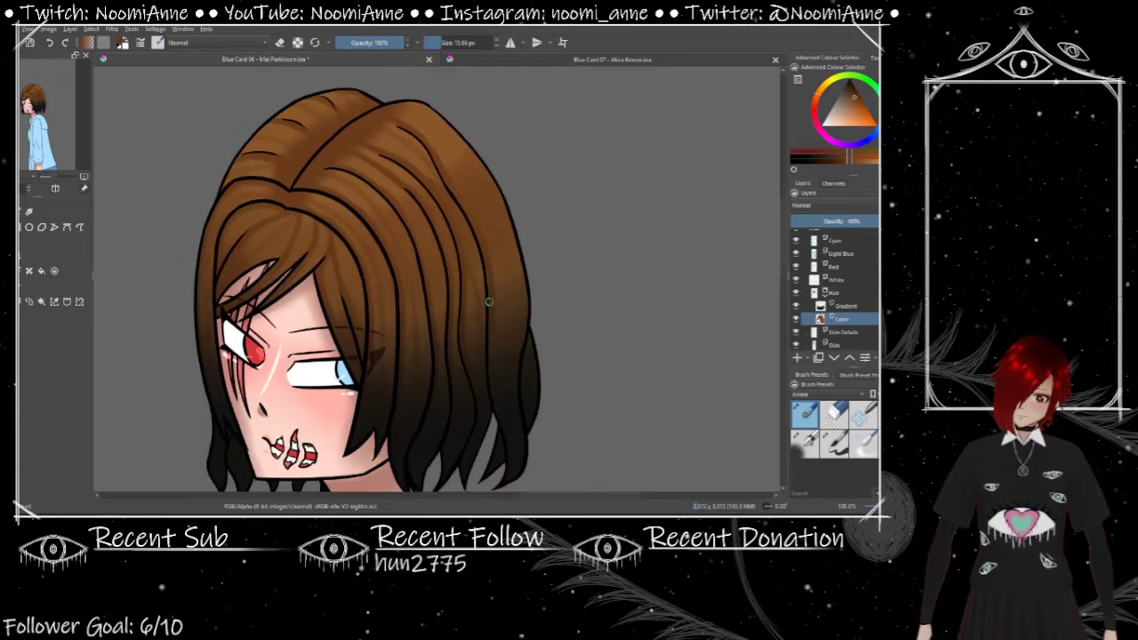
{"action": "left_click_drag", "start_coordinate": [523, 389], "coordinate": [500, 374]}
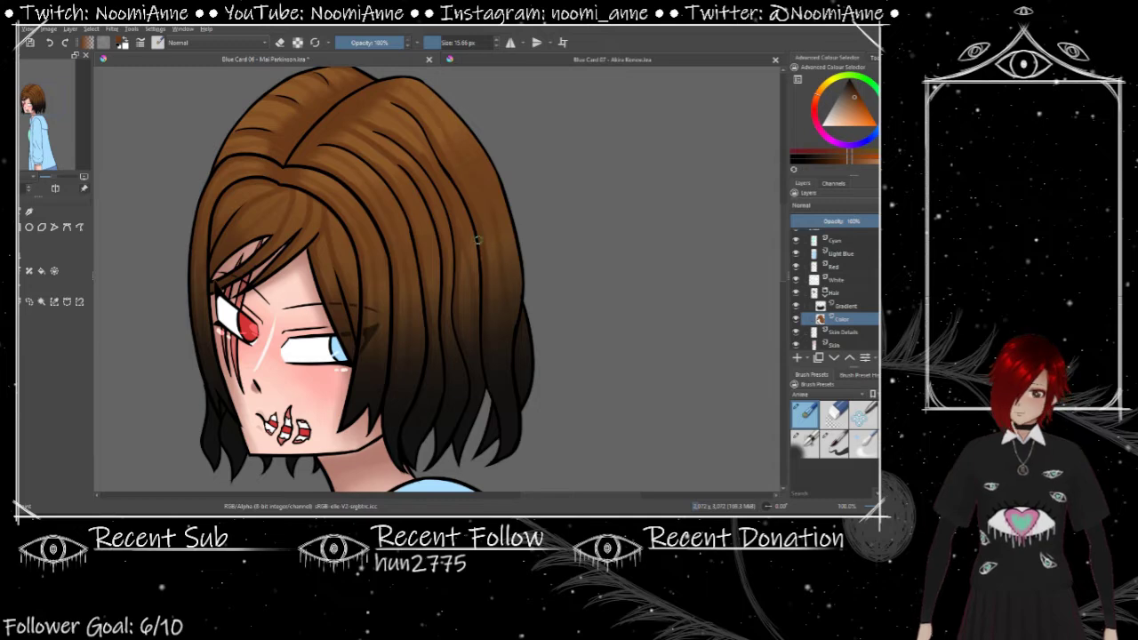
{"action": "scroll", "coordinate": [478, 238], "scroll_direction": "down", "scroll_amount": 5}
{"action": "scroll", "coordinate": [478, 238], "scroll_direction": "up", "scroll_amount": 1}
Step: Sample the black from the colour palette and airbrush shadows into the dark hair ends on the hair's Gradient layer
{"action": "left_click_drag", "start_coordinate": [478, 238], "coordinate": [224, 394]}
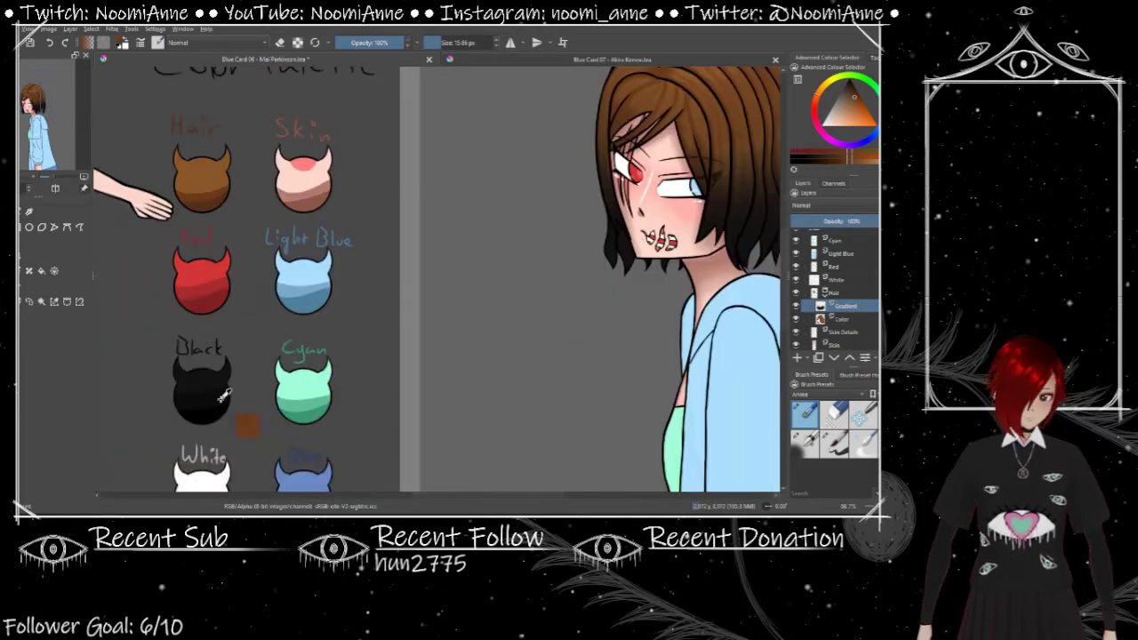
{"action": "left_click", "coordinate": [224, 394], "text": "ctrl"}
{"action": "scroll", "coordinate": [405, 361], "scroll_direction": "up", "scroll_amount": 5}
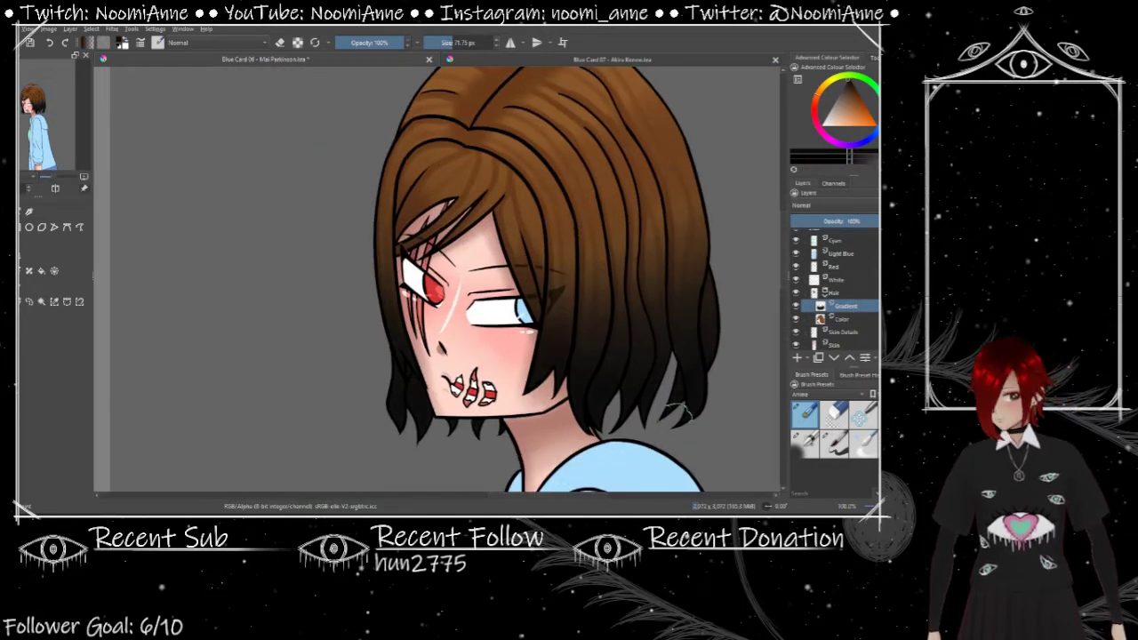
{"action": "scroll", "coordinate": [532, 231], "scroll_direction": "down", "scroll_amount": 5}
{"action": "scroll", "coordinate": [432, 376], "scroll_direction": "up", "scroll_amount": 6}
{"action": "scroll", "coordinate": [432, 376], "scroll_direction": "down", "scroll_amount": 6}
{"action": "scroll", "coordinate": [569, 267], "scroll_direction": "up", "scroll_amount": 5}
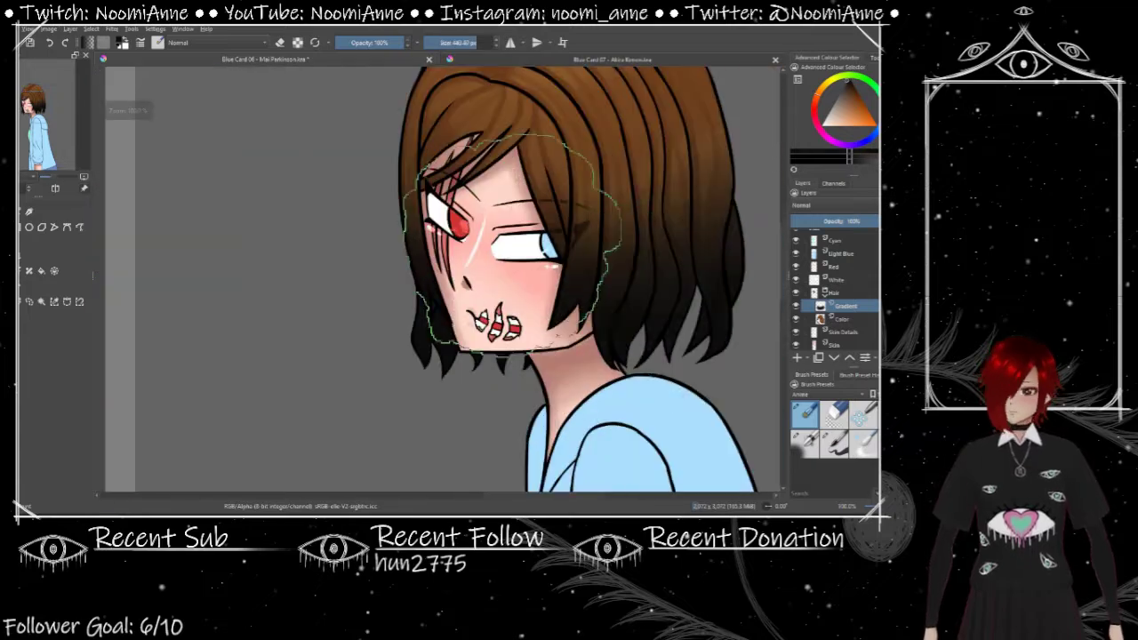
{"action": "left_click_drag", "start_coordinate": [632, 280], "coordinate": [702, 267]}
Step: Paint thin black strand shadows through the lower front and back hair on the Gradient layer with a fine airbrush
{"action": "scroll", "coordinate": [346, 202], "scroll_direction": "down", "scroll_amount": 4}
{"action": "scroll", "coordinate": [346, 203], "scroll_direction": "up", "scroll_amount": 6}
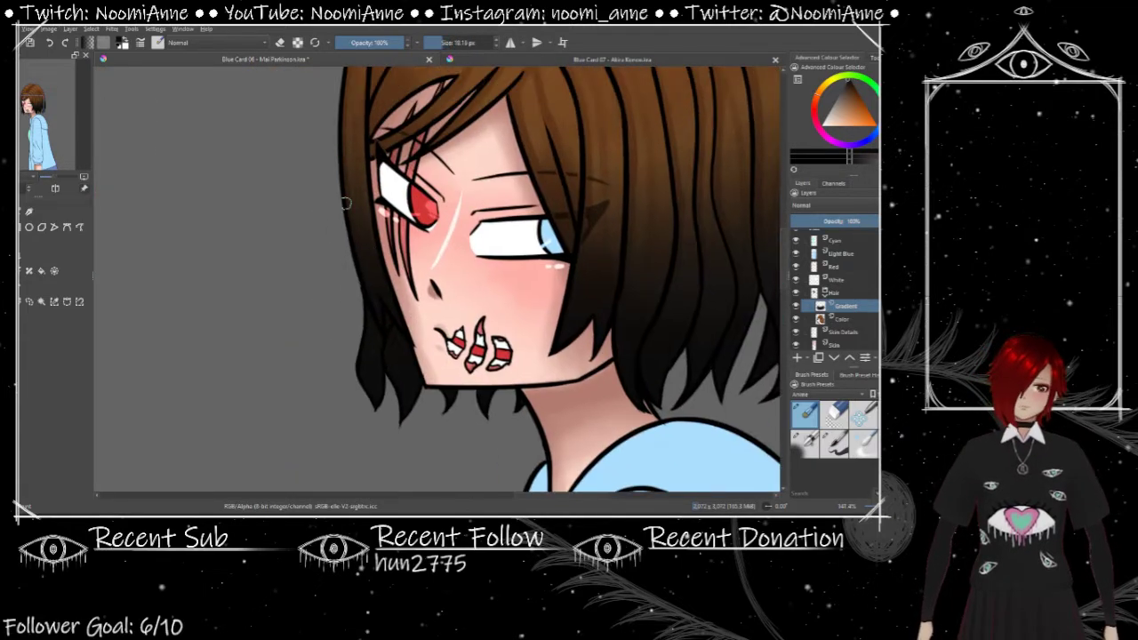
{"action": "scroll", "coordinate": [333, 341], "scroll_direction": "up", "scroll_amount": 3}
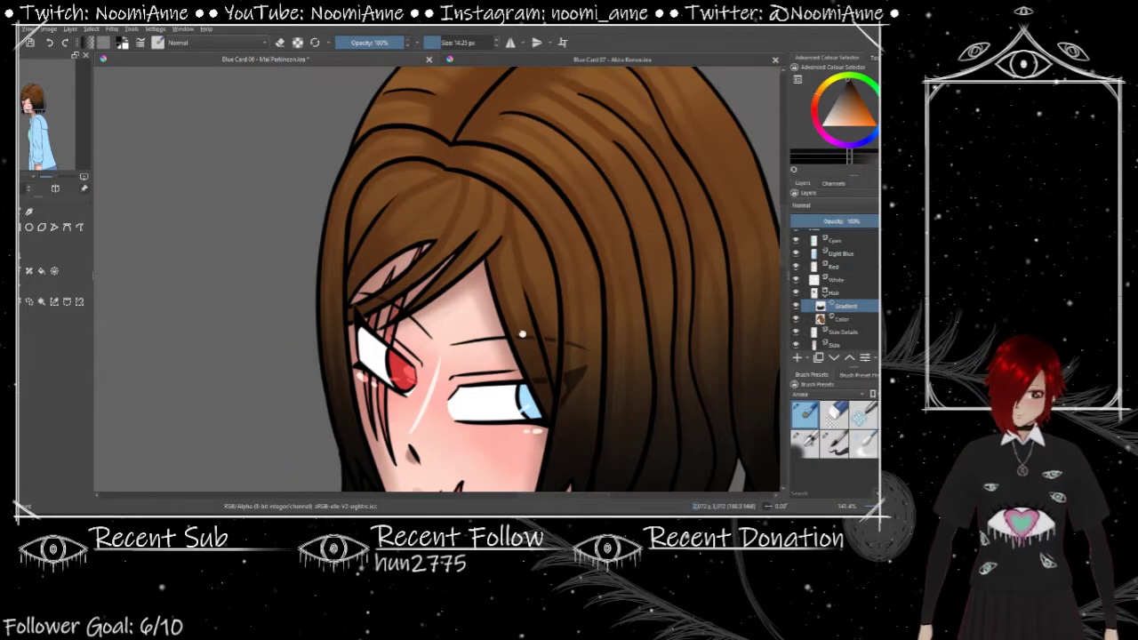
{"action": "scroll", "coordinate": [522, 334], "scroll_direction": "down", "scroll_amount": 2}
{"action": "scroll", "coordinate": [589, 336], "scroll_direction": "right", "scroll_amount": 3}
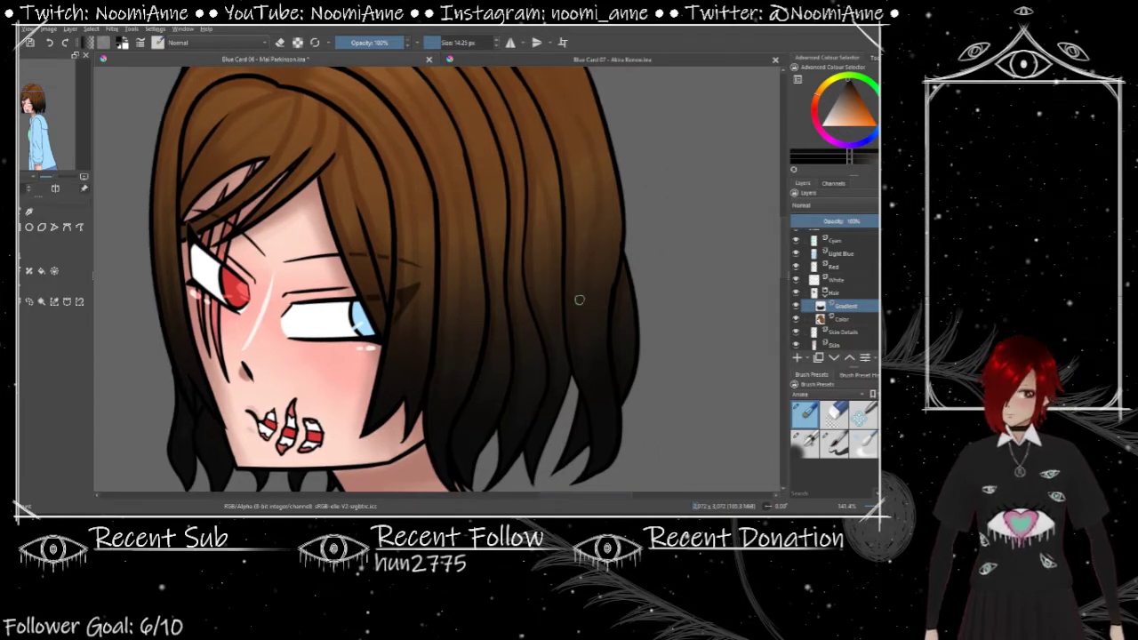
{"action": "scroll", "coordinate": [587, 332], "scroll_direction": "down", "scroll_amount": 5}
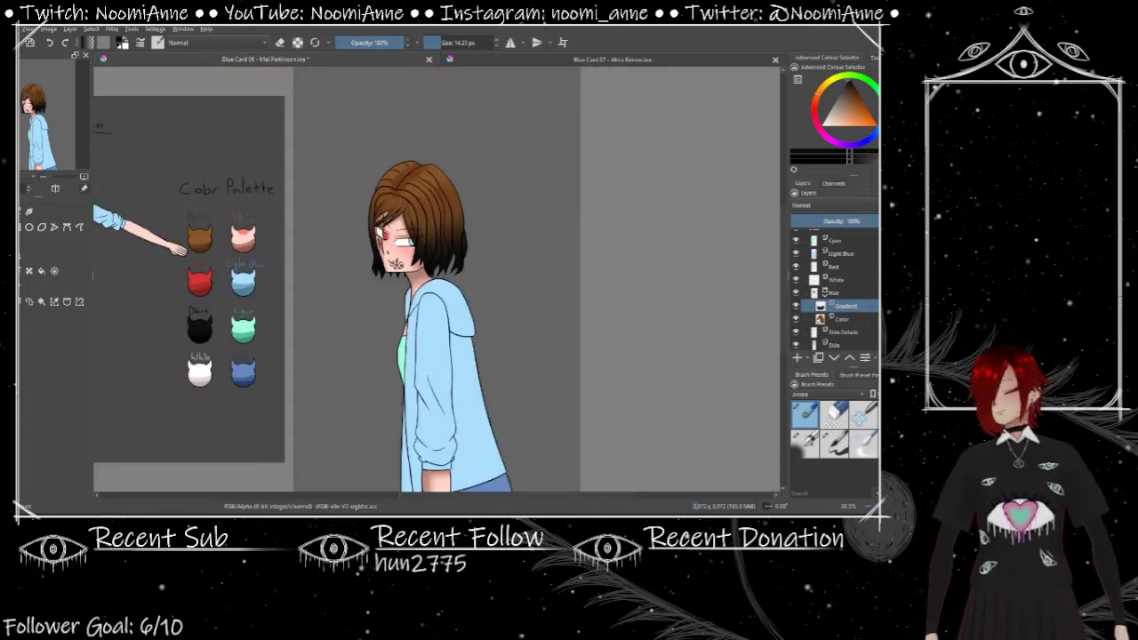
Step: Shade the whites of both eyes and the white bands in the mouth scars with pale pinkish grey on the White layer
{"action": "scroll", "coordinate": [494, 307], "scroll_direction": "up", "scroll_amount": 5}
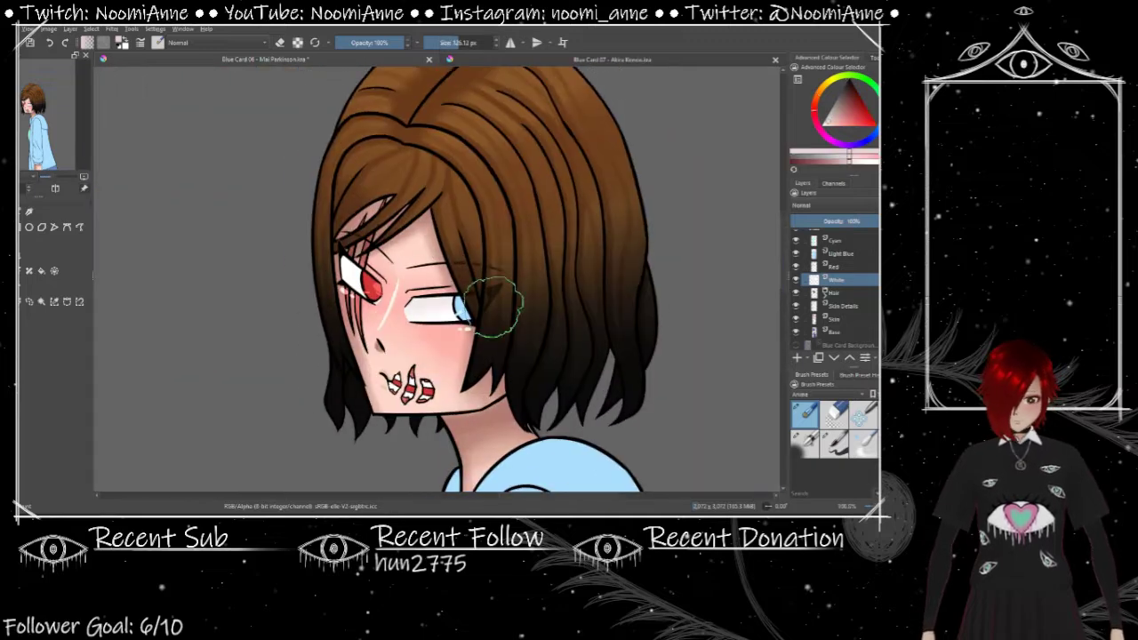
{"action": "scroll", "coordinate": [442, 300], "scroll_direction": "up", "scroll_amount": 3}
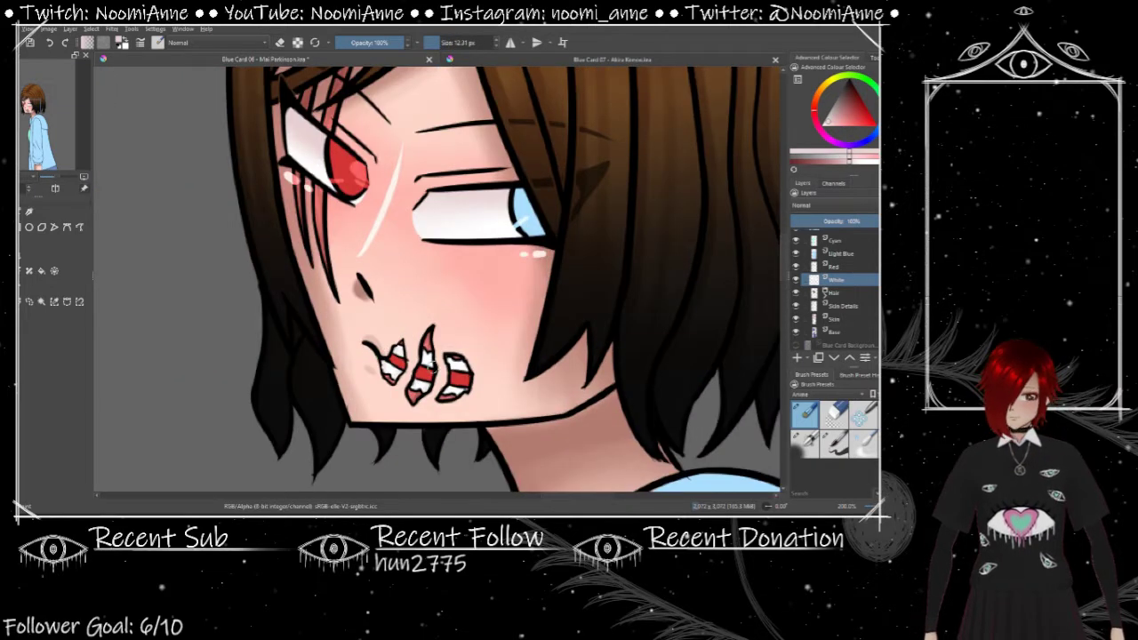
{"action": "scroll", "coordinate": [453, 381], "scroll_direction": "up", "scroll_amount": 2}
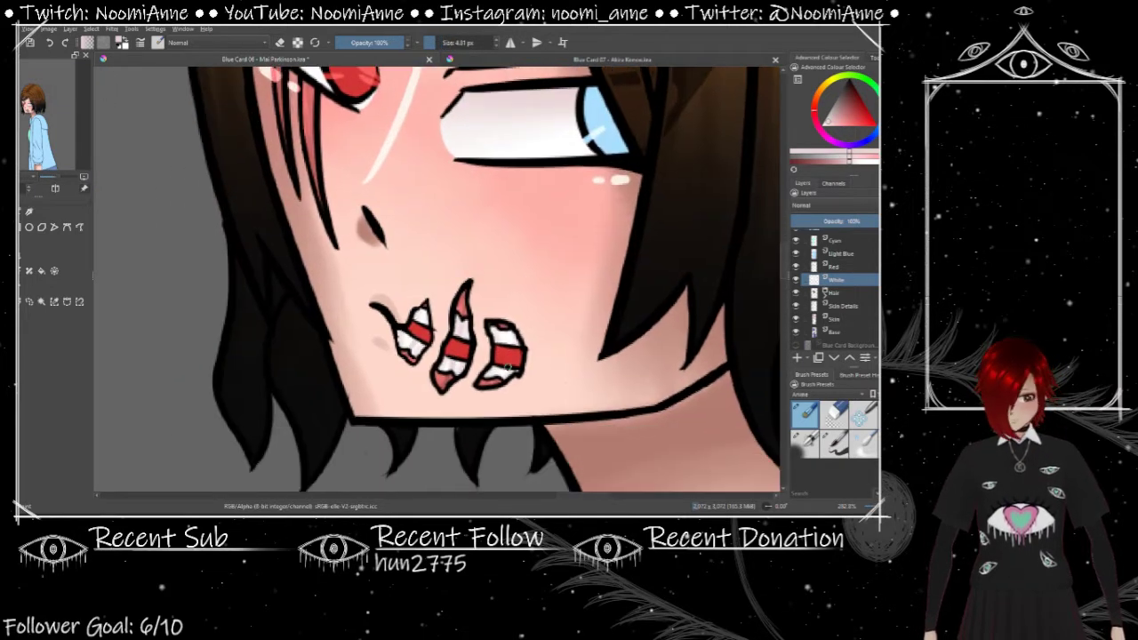
{"action": "scroll", "coordinate": [433, 284], "scroll_direction": "down", "scroll_amount": 3}
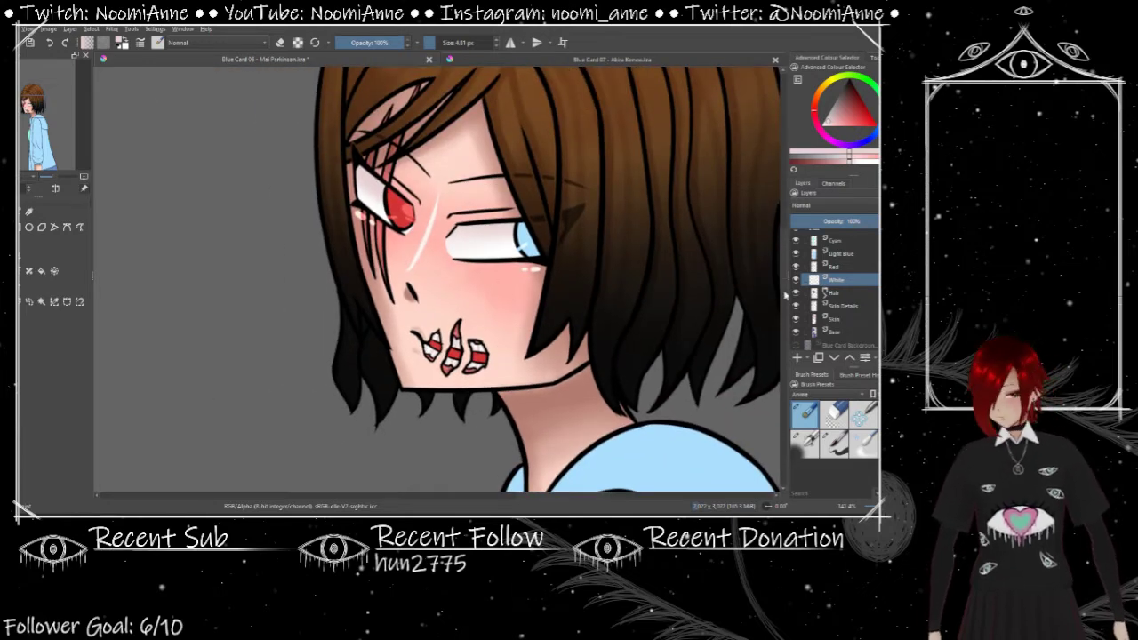
Step: Shade the red iris with a darker red airbrush on the Red layer
{"action": "scroll", "coordinate": [786, 293], "scroll_direction": "down", "scroll_amount": 3}
{"action": "left_click", "coordinate": [834, 266]}
{"action": "scroll", "coordinate": [361, 217], "scroll_direction": "up", "scroll_amount": 3}
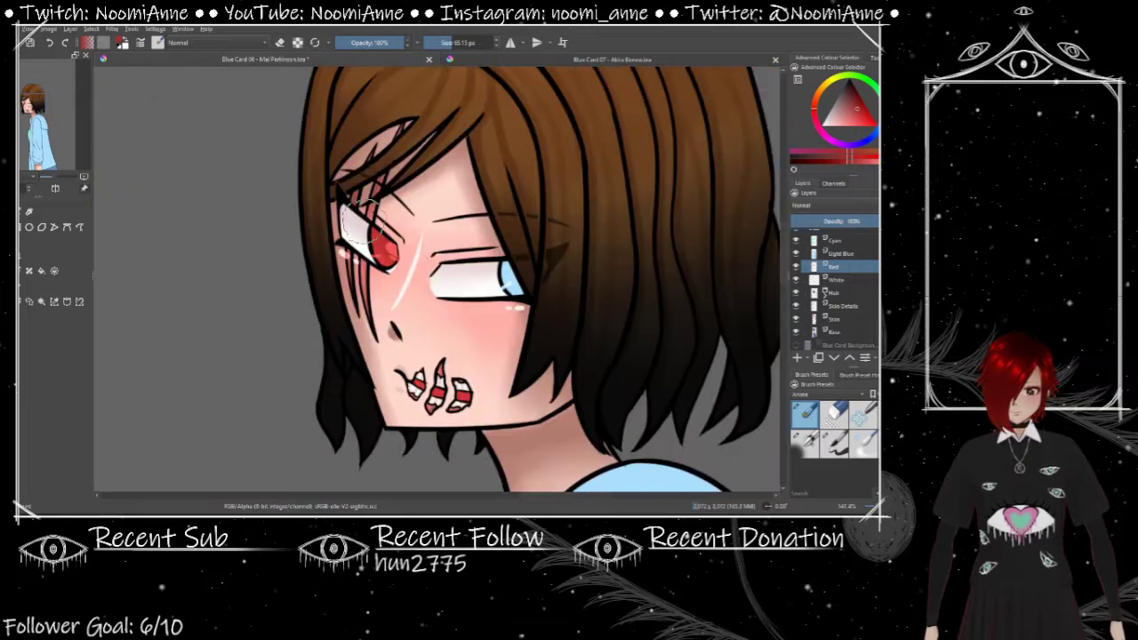
{"action": "scroll", "coordinate": [361, 217], "scroll_direction": "down", "scroll_amount": 1}
{"action": "scroll", "coordinate": [445, 293], "scroll_direction": "up", "scroll_amount": 1}
Step: Detail the red iris with the ink brush and dot a small white highlight in its centre
{"action": "key", "text": "slash"}
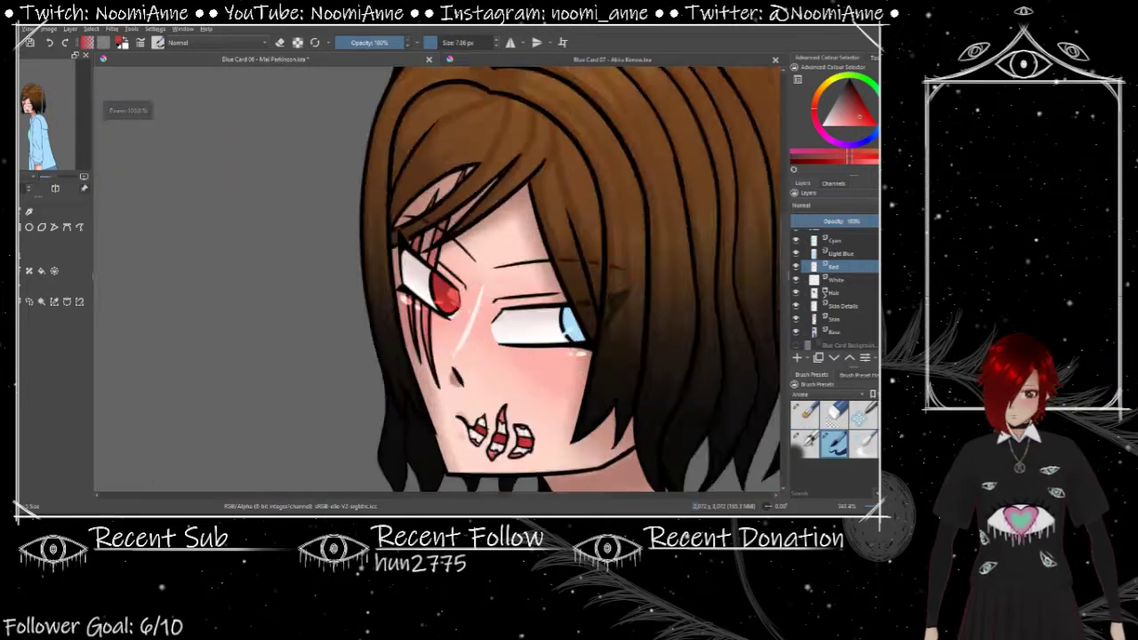
{"action": "scroll", "coordinate": [449, 298], "scroll_direction": "up", "scroll_amount": 2}
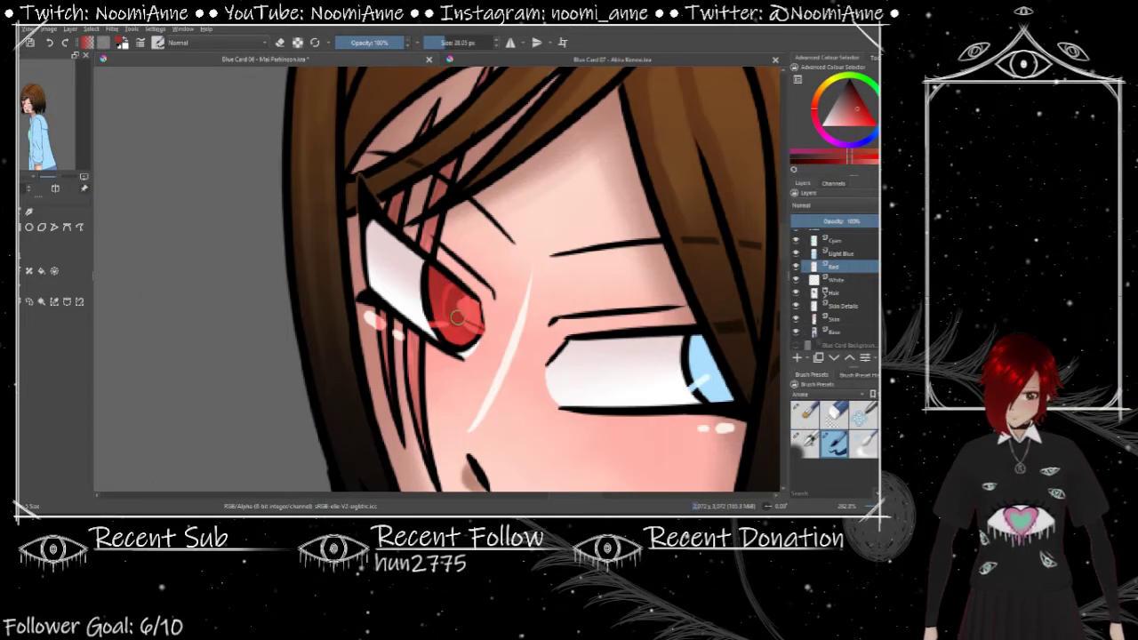
{"action": "left_click", "coordinate": [454, 303], "text": "ctrl"}
{"action": "scroll", "coordinate": [455, 304], "scroll_direction": "down", "scroll_amount": 4}
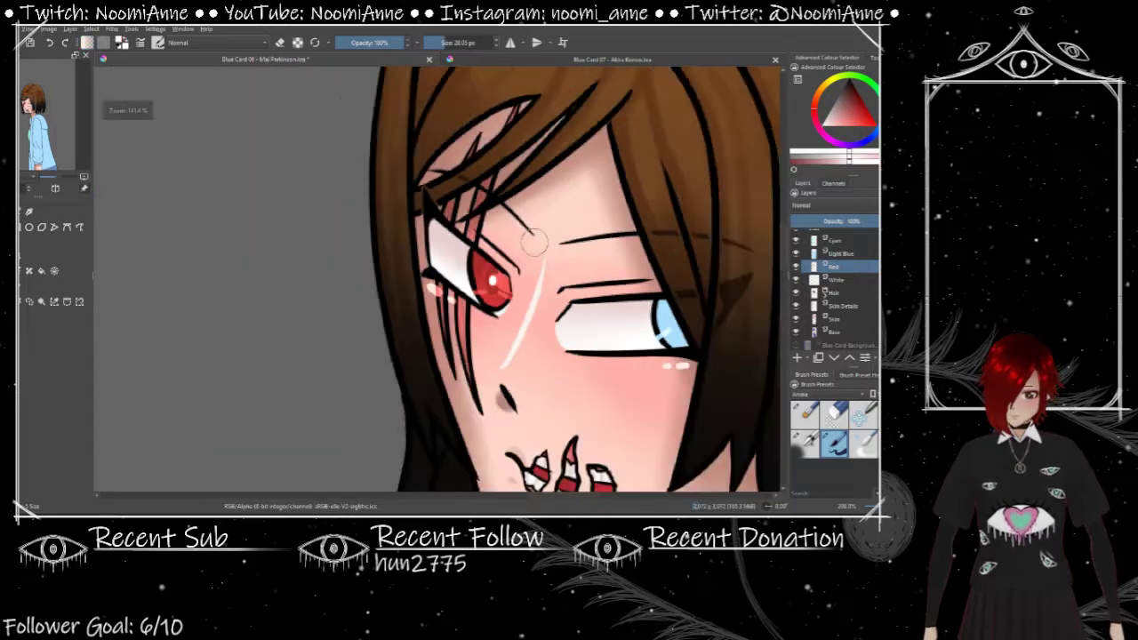
{"action": "left_click", "coordinate": [539, 243], "text": "ctrl"}
Step: Shade the upper part of the blue iris with a darker blue on the Light Blue layer
{"action": "scroll", "coordinate": [453, 347], "scroll_direction": "up", "scroll_amount": 3}
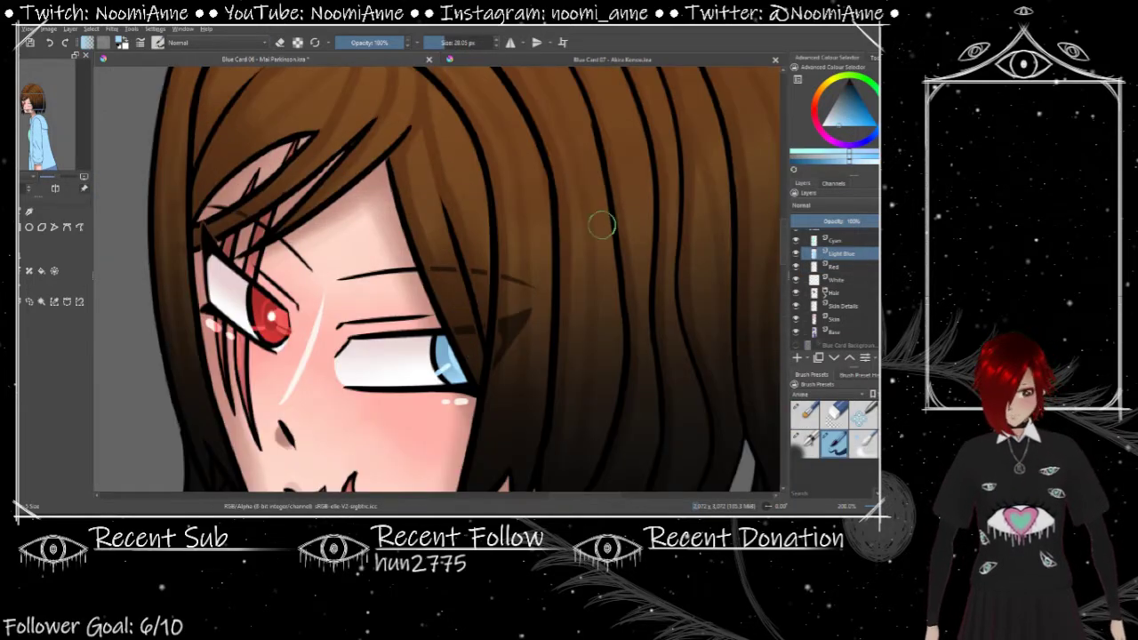
{"action": "mouse_move", "coordinate": [451, 331]}
{"action": "left_mouse_down"}
{"action": "mouse_move", "coordinate": [458, 354]}
{"action": "mouse_move", "coordinate": [489, 293]}
{"action": "mouse_move", "coordinate": [472, 216]}
{"action": "mouse_move", "coordinate": [480, 72]}
{"action": "left_mouse_up"}
{"action": "scroll", "coordinate": [474, 362], "scroll_direction": "down", "scroll_amount": 3}
Step: Airbrush darker blue shadows along the hoodie's front edge, hood, sleeve folds and cuff on the Light Blue layer
{"action": "scroll", "coordinate": [475, 266], "scroll_direction": "down", "scroll_amount": 3}
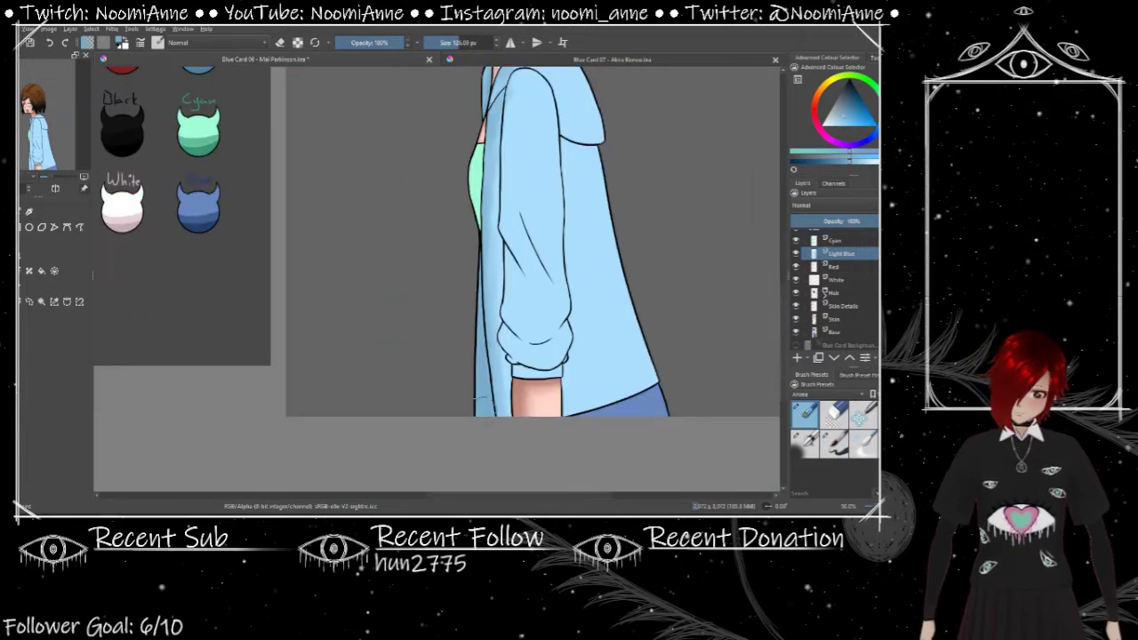
{"action": "mouse_move", "coordinate": [480, 416]}
{"action": "left_mouse_down"}
{"action": "mouse_move", "coordinate": [478, 345]}
{"action": "mouse_move", "coordinate": [516, 307]}
{"action": "mouse_move", "coordinate": [507, 102]}
{"action": "left_mouse_up"}
{"action": "left_click_drag", "start_coordinate": [537, 380], "coordinate": [533, 175]}
{"action": "left_click_drag", "start_coordinate": [534, 266], "coordinate": [474, 273]}
{"action": "left_click_drag", "start_coordinate": [503, 134], "coordinate": [503, 312]}
{"action": "mouse_move", "coordinate": [516, 423]}
{"action": "left_mouse_down"}
{"action": "mouse_move", "coordinate": [498, 124]}
{"action": "mouse_move", "coordinate": [496, 148]}
{"action": "mouse_move", "coordinate": [454, 107]}
{"action": "mouse_move", "coordinate": [480, 253]}
{"action": "mouse_move", "coordinate": [458, 236]}
{"action": "mouse_move", "coordinate": [442, 257]}
{"action": "mouse_move", "coordinate": [488, 326]}
{"action": "left_mouse_up"}
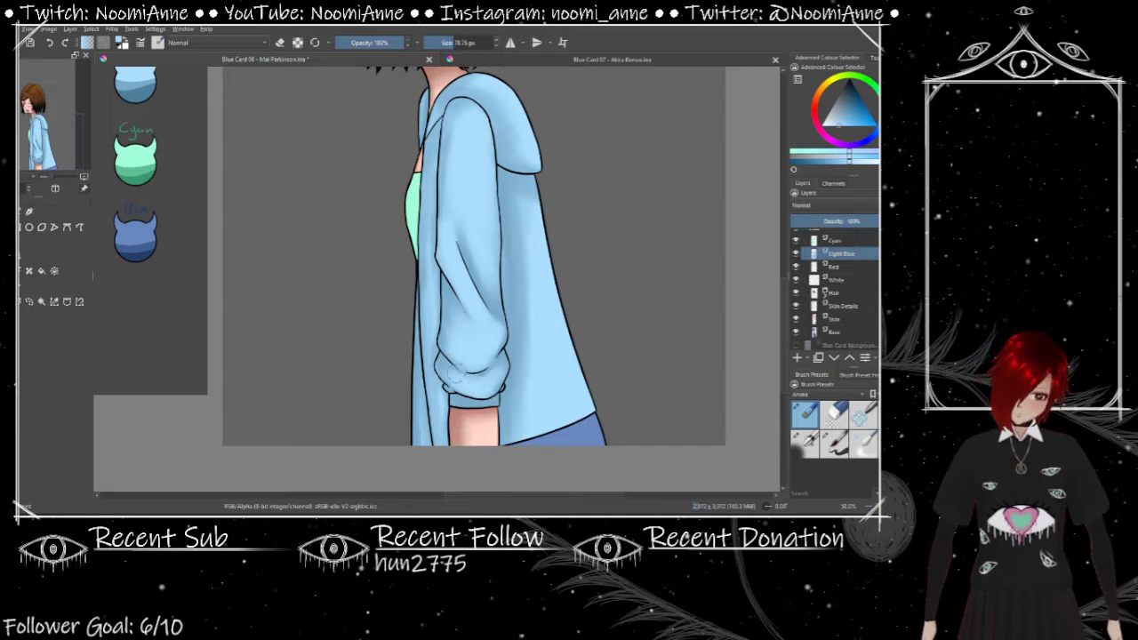
Step: Blend broad soft blue shadows across the back and hem of the hoodie with a large airbrush
{"action": "key", "text": "minus"}
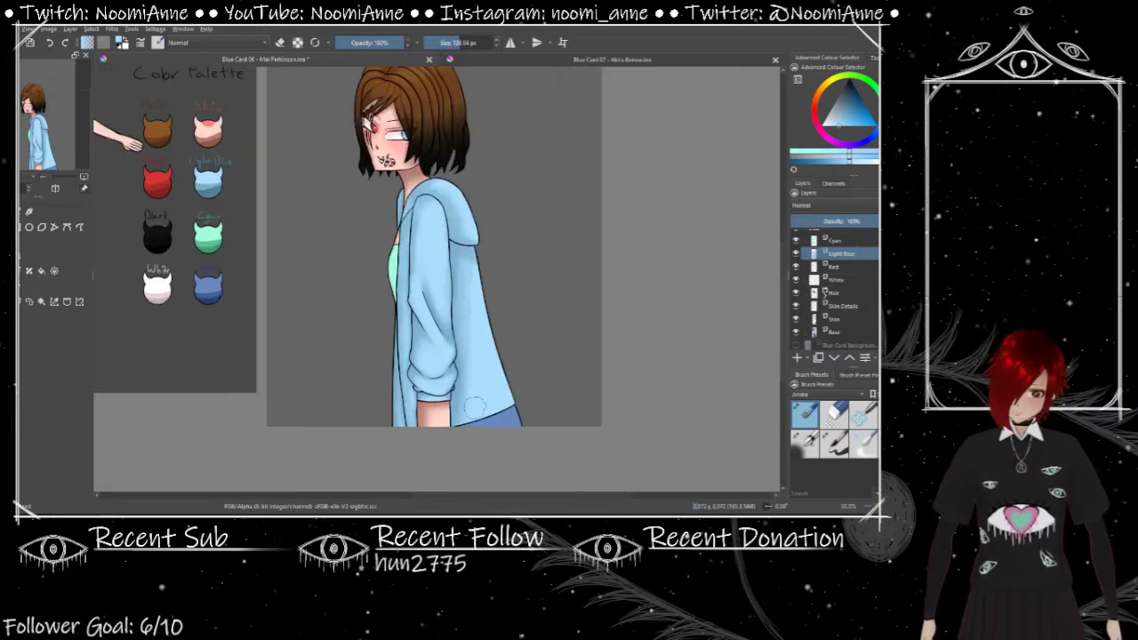
{"action": "key", "text": "minus"}
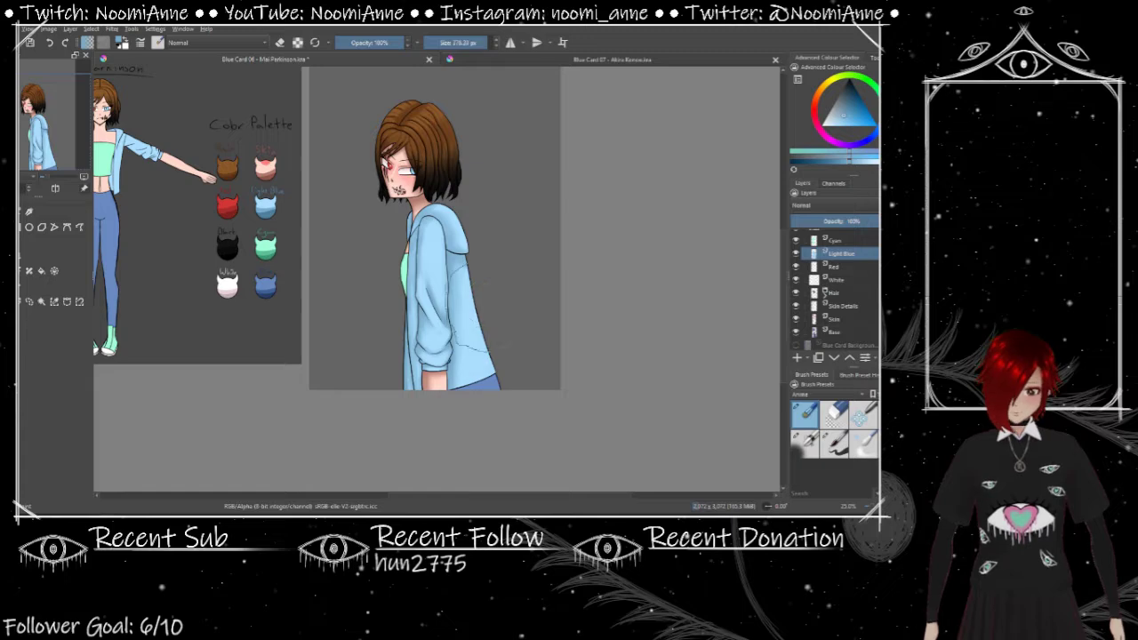
{"action": "key", "text": "plus"}
{"action": "key", "text": "bracketright"}
Step: Shade the folds and edge of the green top with a darker green airbrush on the Cyan layer
{"action": "key", "text": "Page_Up"}
{"action": "key", "text": "plus"}
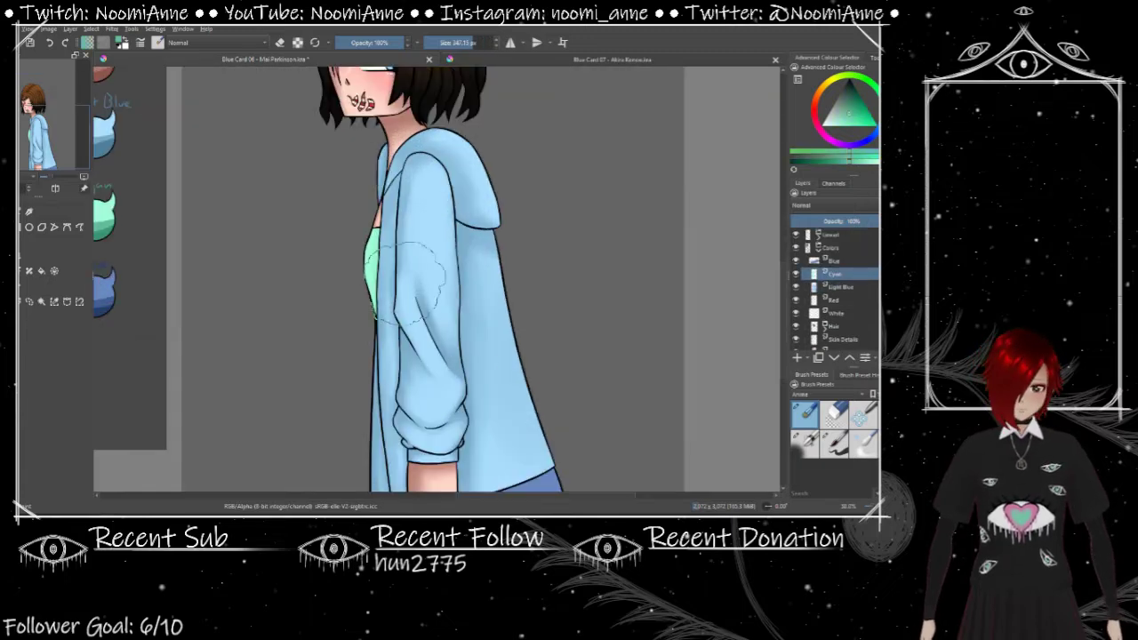
{"action": "key", "text": "bracketleft"}
{"action": "key", "text": "bracketleft"}
{"action": "key", "text": "bracketleft"}
{"action": "key", "text": "bracketleft"}
{"action": "key", "text": "bracketleft"}
{"action": "key", "text": "bracketleft"}
{"action": "key", "text": "bracketleft"}
{"action": "key", "text": "bracketleft"}
{"action": "key", "text": "bracketleft"}
{"action": "key", "text": "bracketright"}
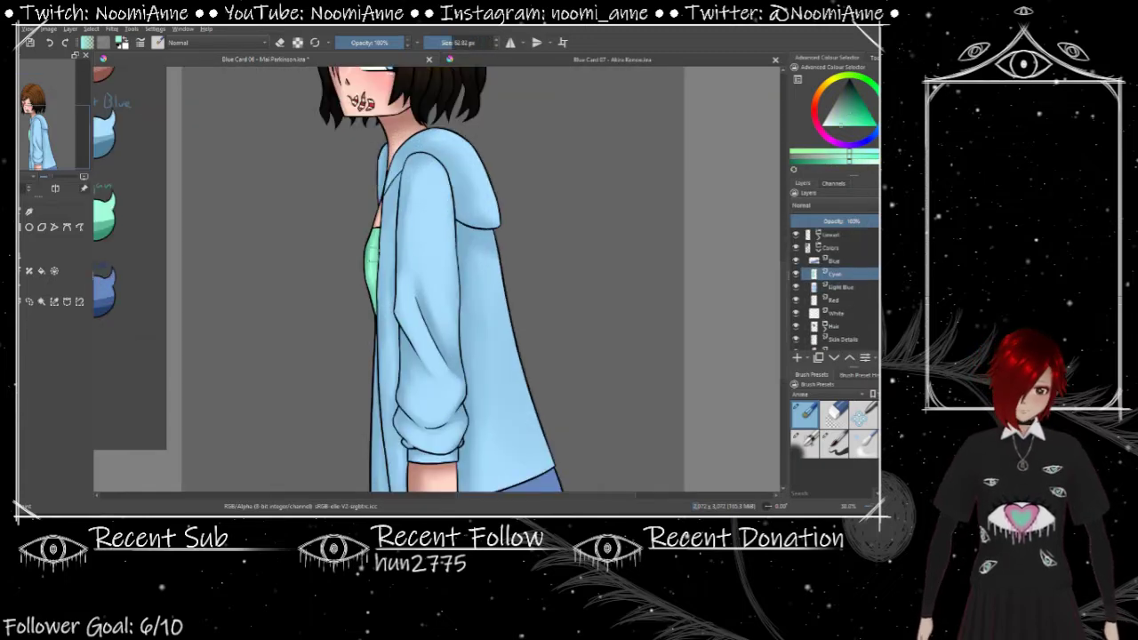
Step: Airbrush dark blue shading onto the jeans below the hoodie hem on the Blue layer
{"action": "key", "text": "minus"}
{"action": "key", "text": "plus"}
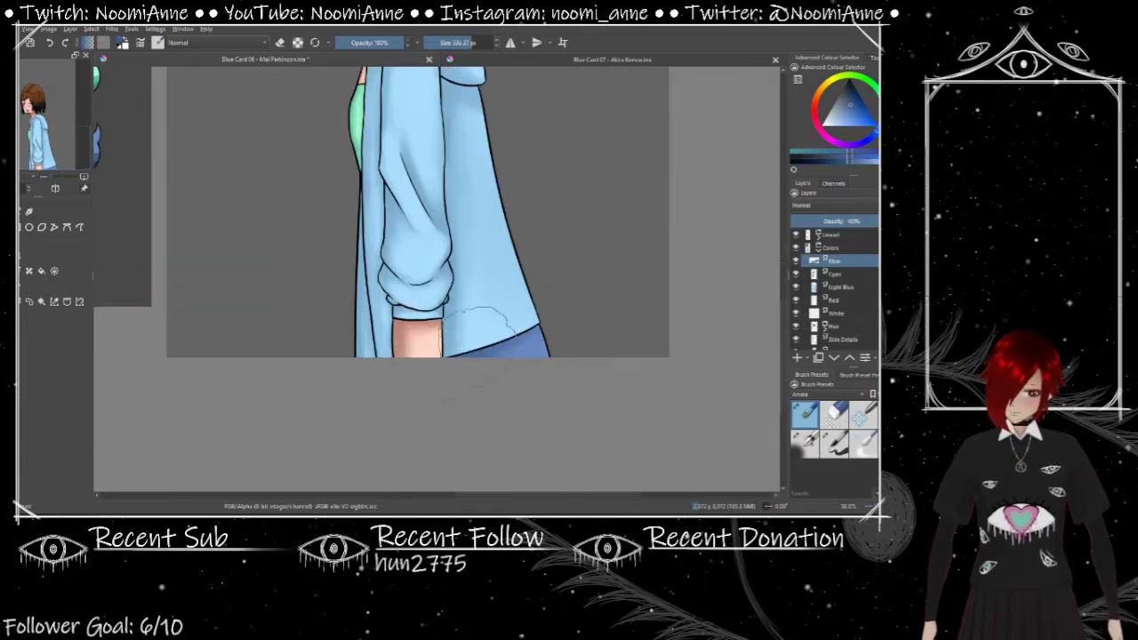
{"action": "key", "text": "minus"}
{"action": "key", "text": "minus"}
Step: Recolour the jaw, chin and neck outlines reddish brown on a paint layer above the Lines layer with the ink brush
{"action": "left_click", "coordinate": [863, 276]}
{"action": "key", "text": "plus"}
{"action": "key", "text": "plus"}
{"action": "key", "text": "plus"}
{"action": "key", "text": "plus"}
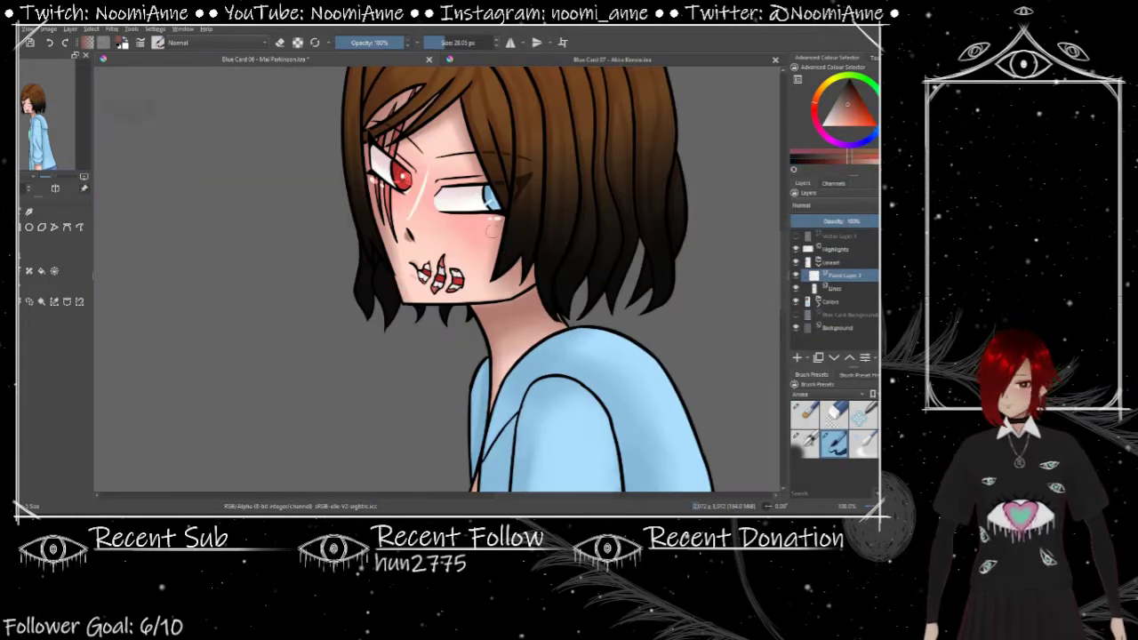
Step: Erase the reddish-brown line colour that spills onto the hair tips beside the neck and jaw
{"action": "key", "text": "e"}
{"action": "key", "text": "plus"}
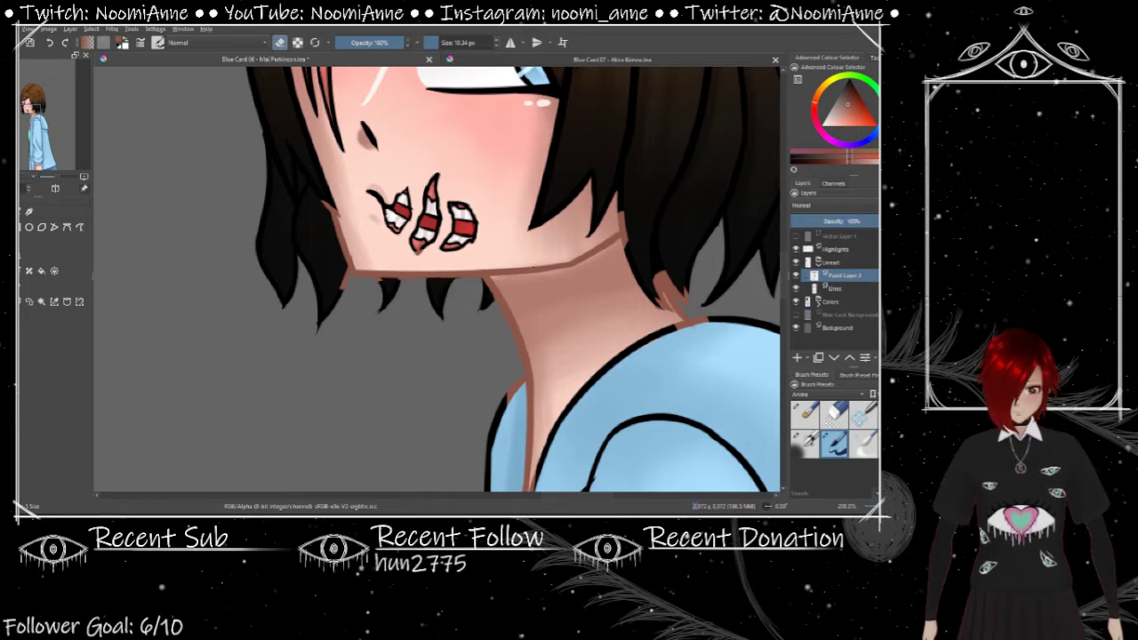
{"action": "key", "text": "minus"}
{"action": "key", "text": "plus"}
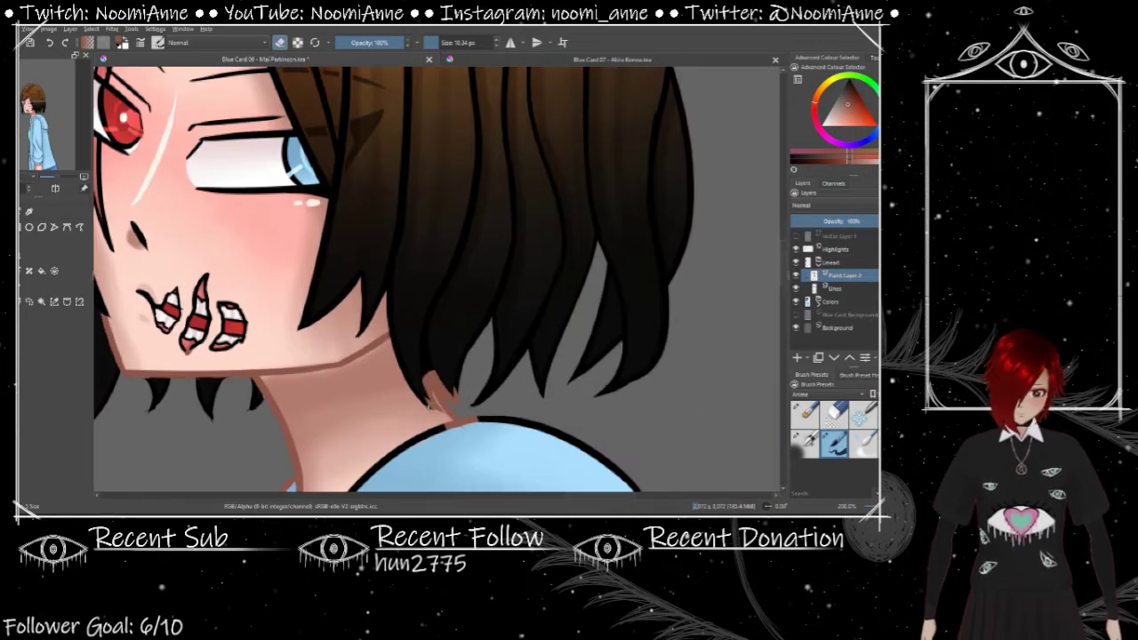
{"action": "key", "text": "e"}
Step: Recolour the nose and mouth-corner lines reddish brown on the same paint layer
{"action": "key", "text": "minus"}
{"action": "key", "text": "minus"}
{"action": "key", "text": "minus"}
{"action": "key", "text": "plus"}
{"action": "key", "text": "plus"}
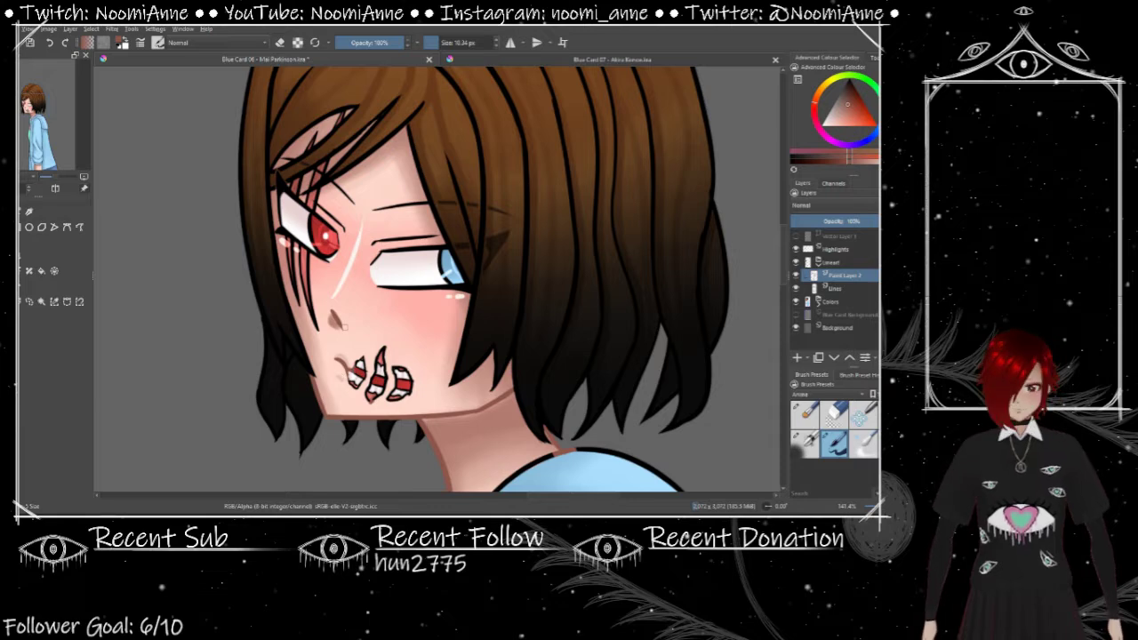
Step: Colour the hair linework dark brown on a new paint layer and fade it out near the tips with a large soft eraser
{"action": "key", "text": "minus"}
{"action": "left_click_drag", "start_coordinate": [400, 223], "coordinate": [587, 249]}
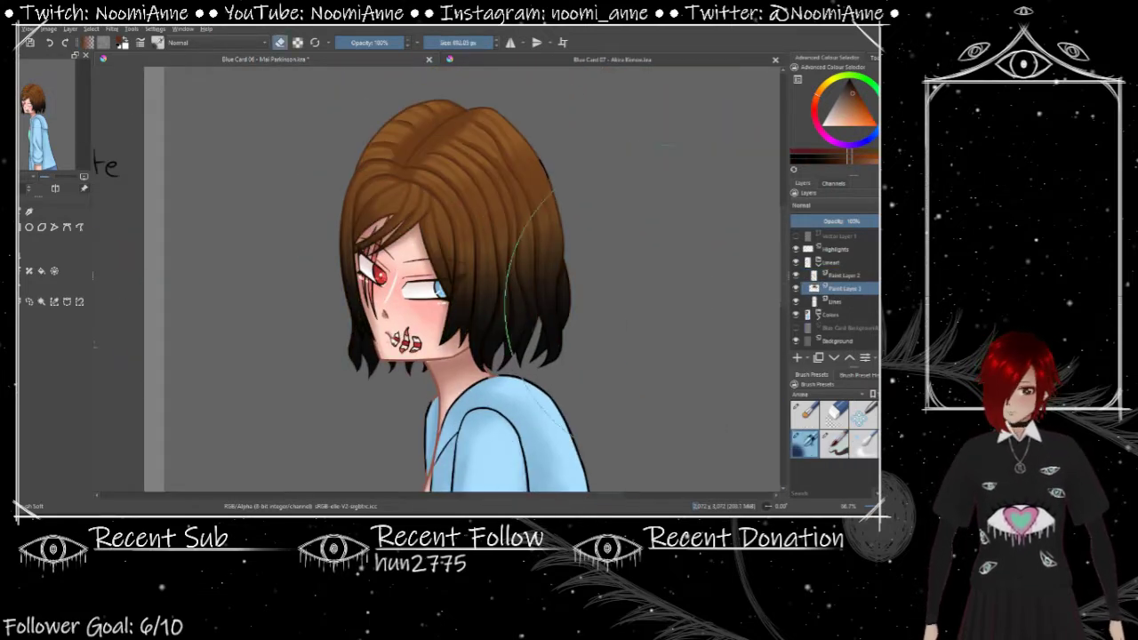
{"action": "key", "text": "e"}
Step: Erase the brown hair-line colour from the eye outlines and lash corners with a fine ink brush
{"action": "key", "text": "minus"}
{"action": "key", "text": "minus"}
{"action": "key", "text": "minus"}
{"action": "key", "text": "slash"}
{"action": "key", "text": "plus"}
{"action": "key", "text": "plus"}
{"action": "key", "text": "plus"}
{"action": "key", "text": "plus"}
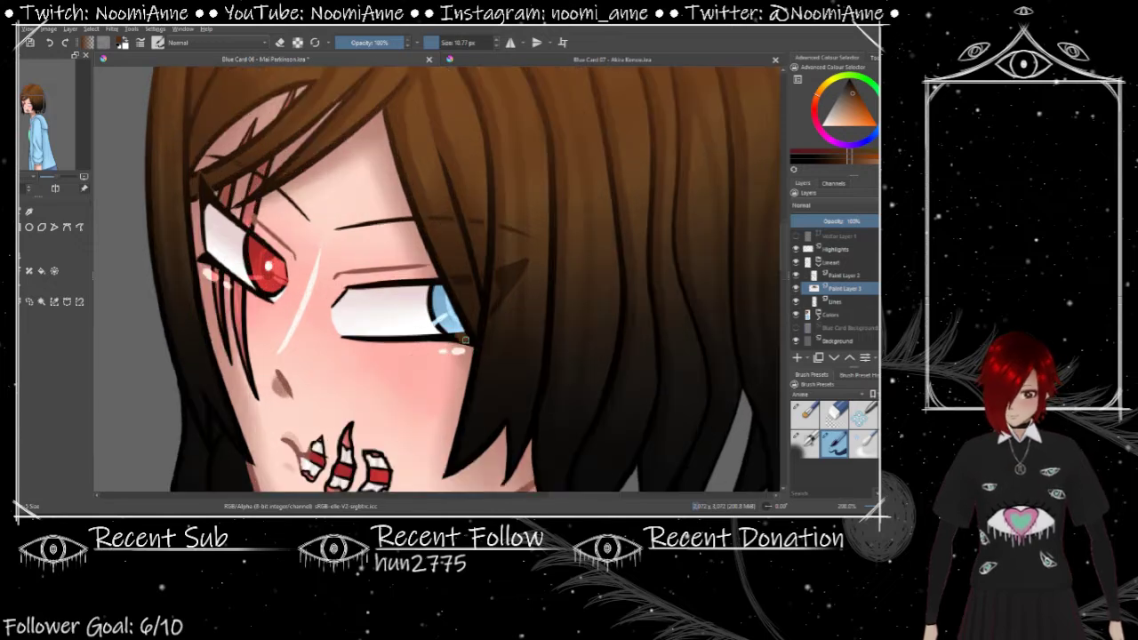
{"action": "left_click_drag", "start_coordinate": [488, 321], "coordinate": [511, 341]}
{"action": "key", "text": "e"}
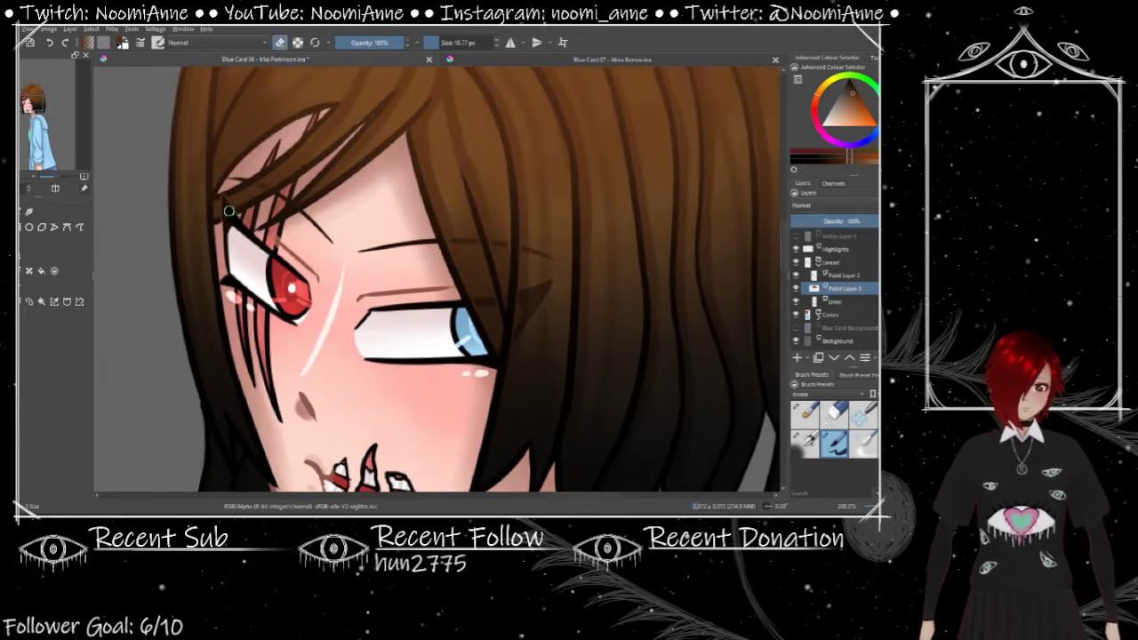
Step: Add a paint layer above the Lines layer and recolour the eyelash lines and the blue eye's brow brown
{"action": "key", "text": "Insert"}
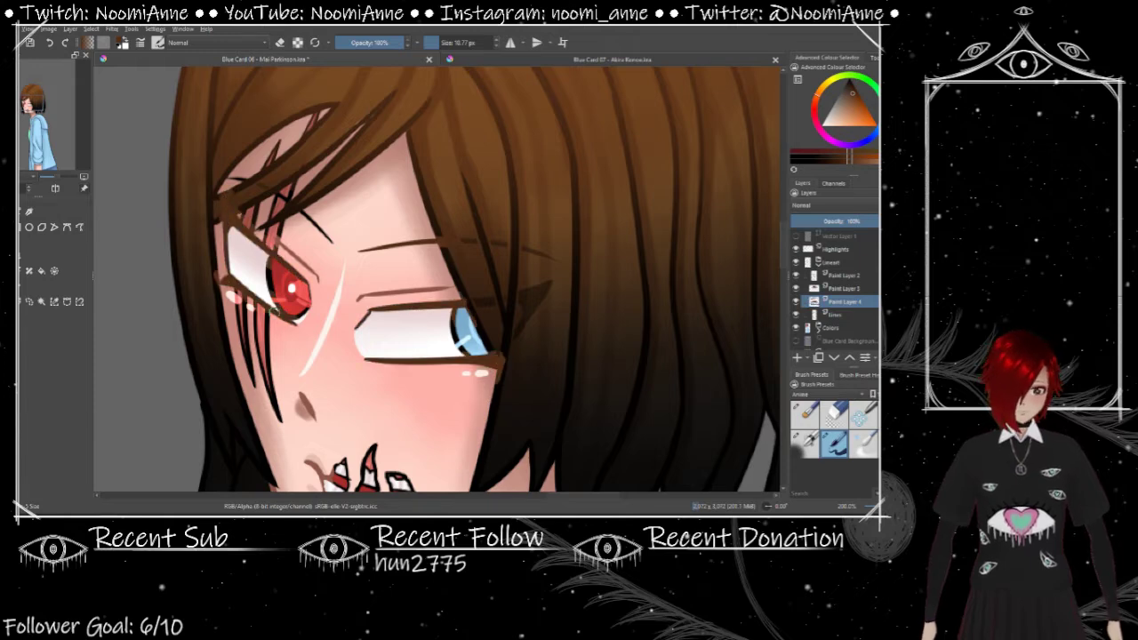
Step: Fade the brown eyelash and eyelid line colour back to black around both eyes with a large soft eraser
{"action": "key", "text": "slash"}
{"action": "key", "text": "bracketleft"}
{"action": "key", "text": "bracketleft"}
{"action": "key", "text": "bracketleft"}
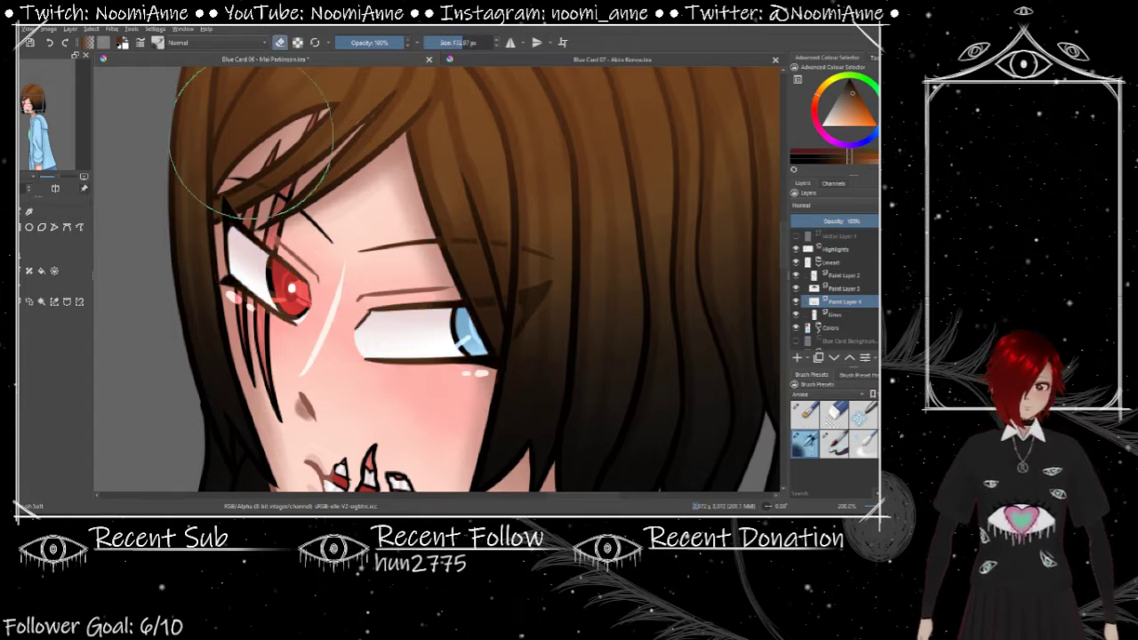
{"action": "key", "text": "1"}
{"action": "key", "text": "plus"}
{"action": "key", "text": "slash"}
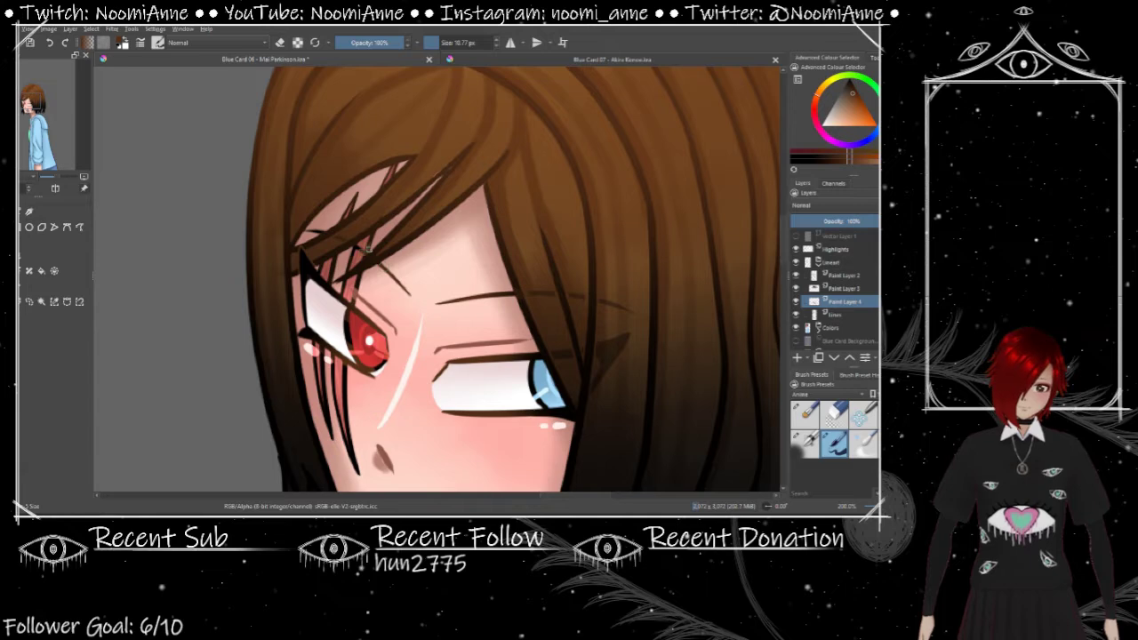
{"action": "key", "text": "minus"}
{"action": "key", "text": "minus"}
{"action": "key", "text": "minus"}
{"action": "key", "text": "slash"}
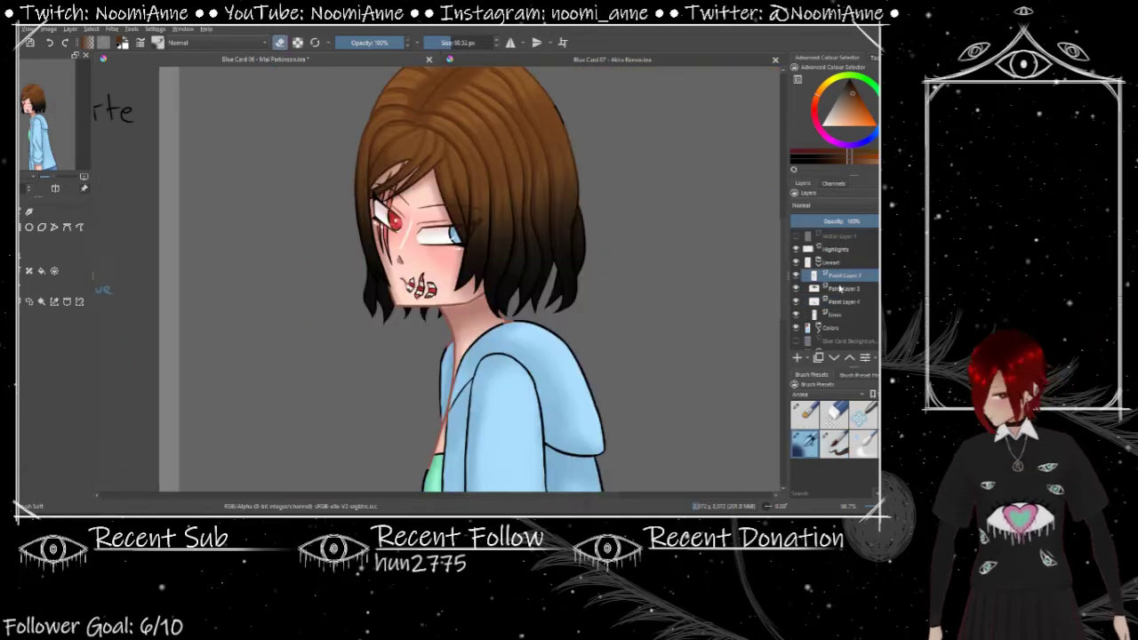
Step: Add a paint layer at the top of the lineart group and recolour the outlines of the mouth scars reddish brown
{"action": "left_click", "coordinate": [839, 289]}
{"action": "key", "text": "slash"}
{"action": "key", "text": "plus"}
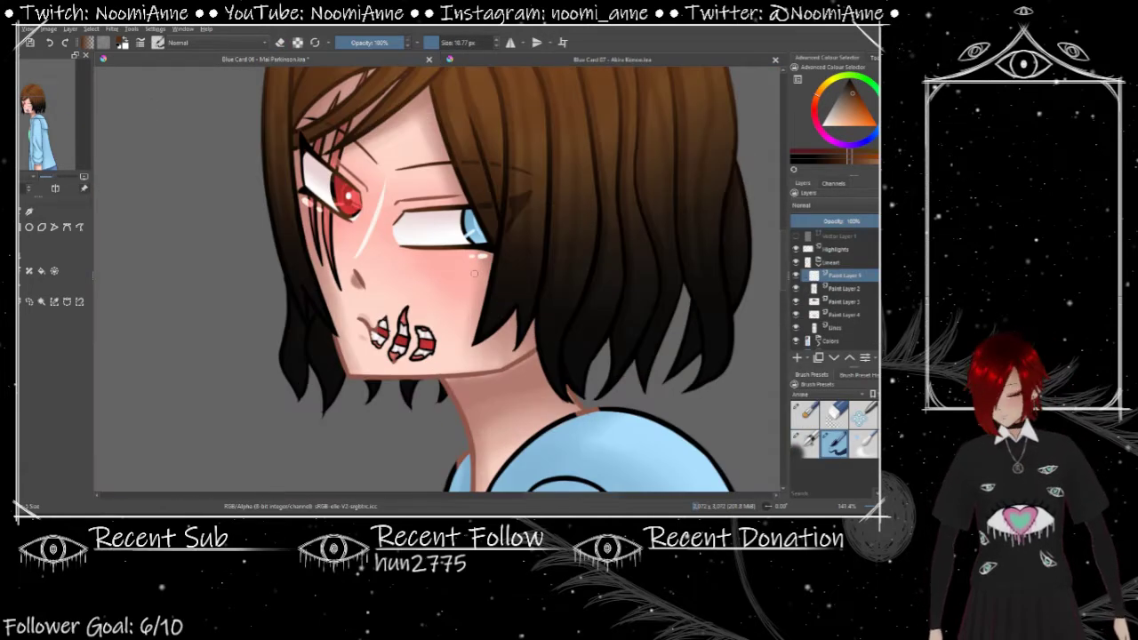
{"action": "left_click", "coordinate": [852, 125]}
{"action": "left_click", "coordinate": [839, 289]}
{"action": "left_click", "coordinate": [840, 275]}
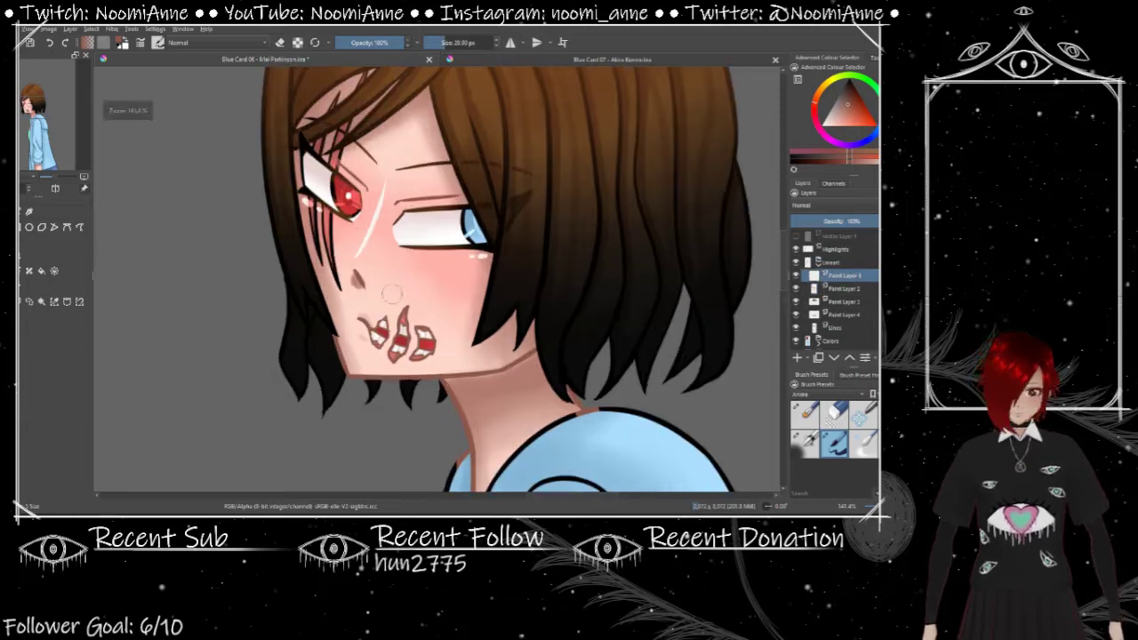
Step: Recolour the long scar lines above and below the red eye dark red on the same paint layer
{"action": "left_click", "coordinate": [396, 259], "text": "ctrl"}
{"action": "key", "text": "plus"}
{"action": "key", "text": "plus"}
{"action": "left_click_drag", "start_coordinate": [405, 418], "coordinate": [402, 311]}
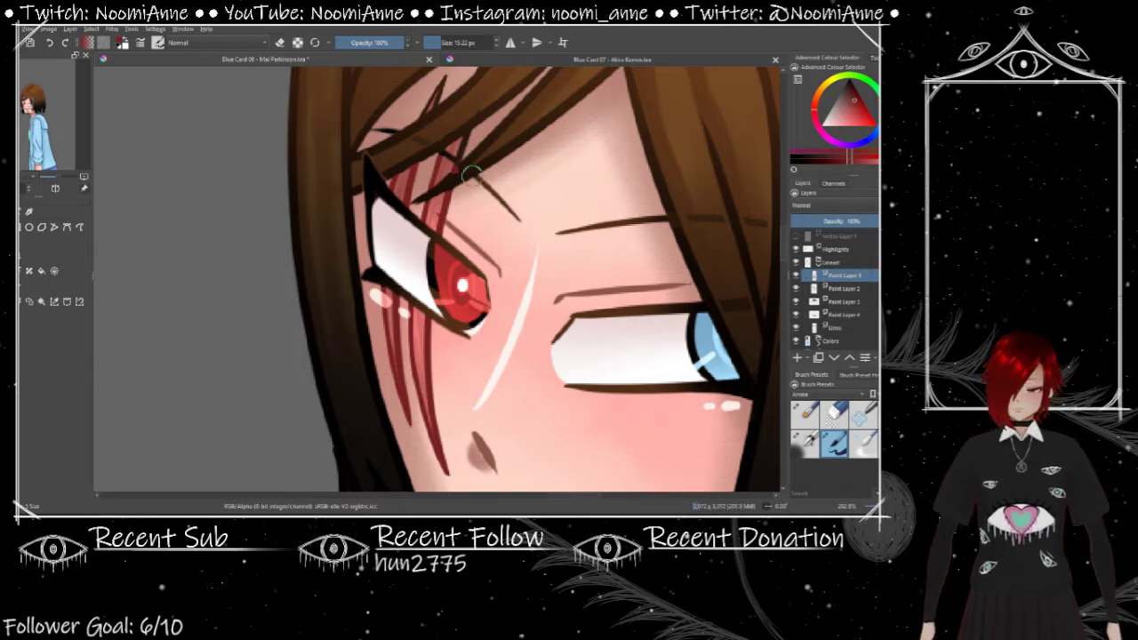
{"action": "scroll", "coordinate": [418, 185], "scroll_direction": "up", "scroll_amount": 2}
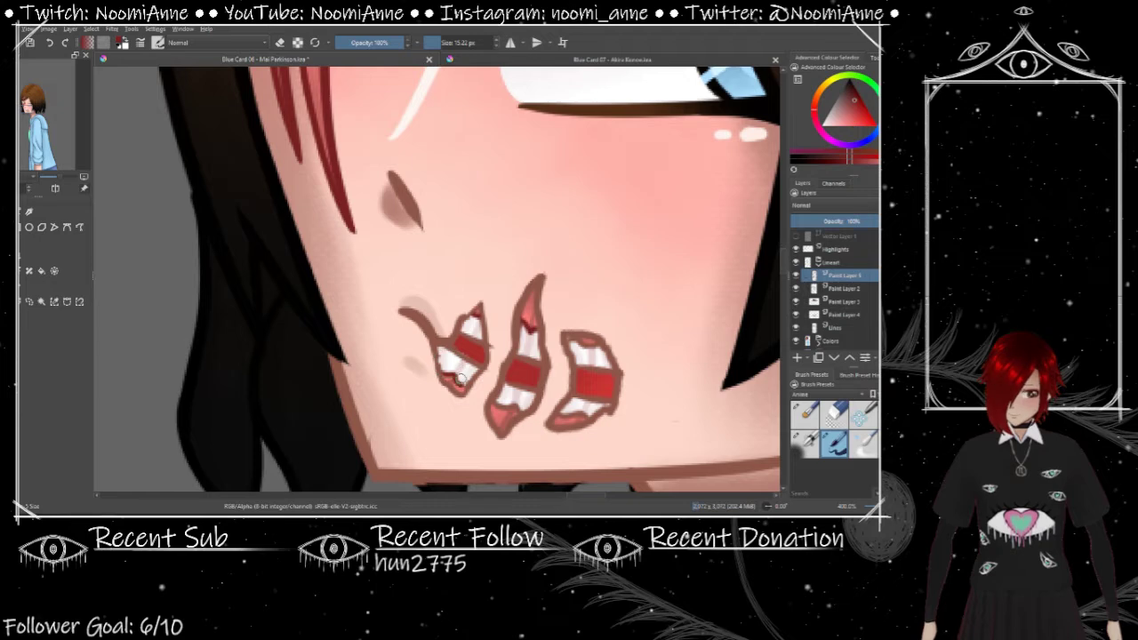
{"action": "scroll", "coordinate": [563, 340], "scroll_direction": "down", "scroll_amount": 5}
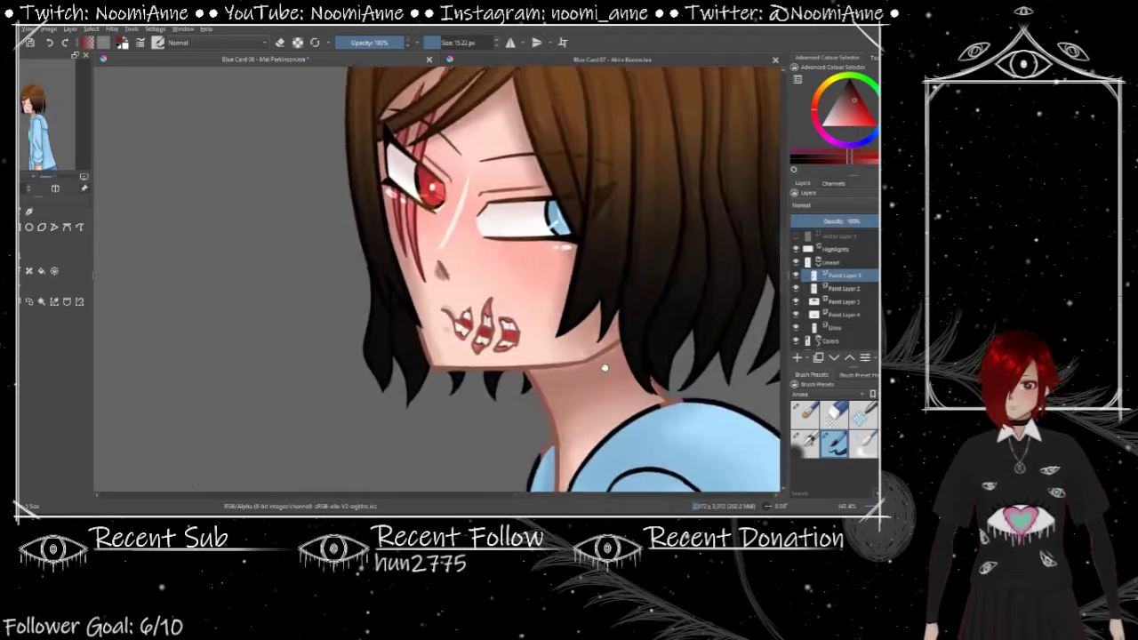
Step: Recolour the jacket's black linework dark blue on the lineart paint layers
{"action": "scroll", "coordinate": [567, 388], "scroll_direction": "up", "scroll_amount": 5}
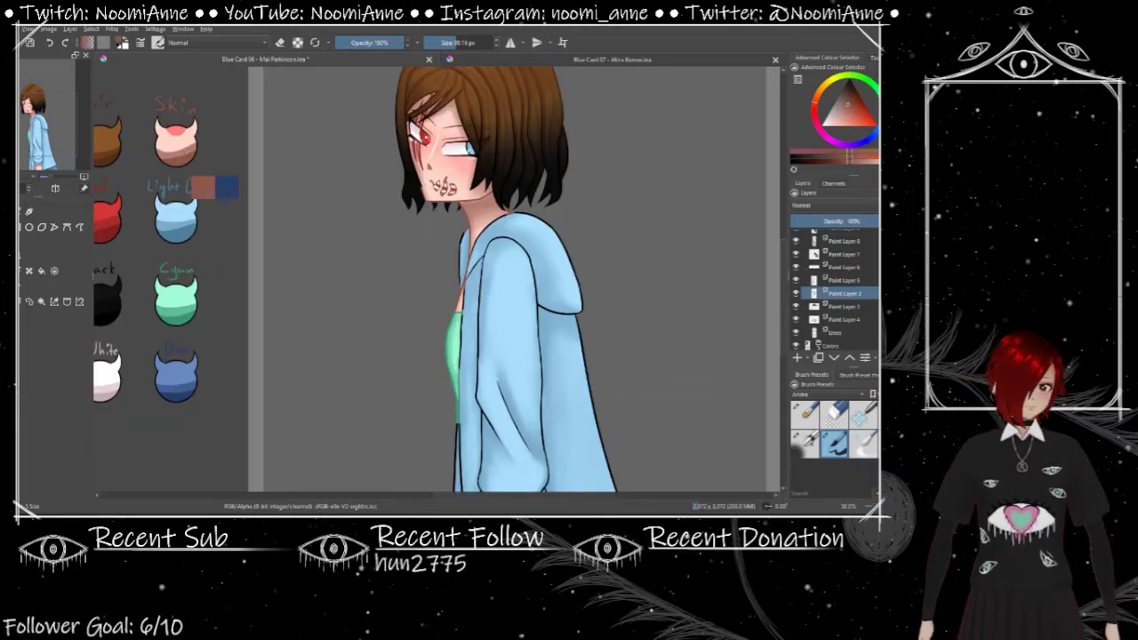
{"action": "mouse_move", "coordinate": [452, 369]}
{"action": "left_mouse_down"}
{"action": "mouse_move", "coordinate": [471, 329]}
{"action": "mouse_move", "coordinate": [502, 142]}
{"action": "left_mouse_up"}
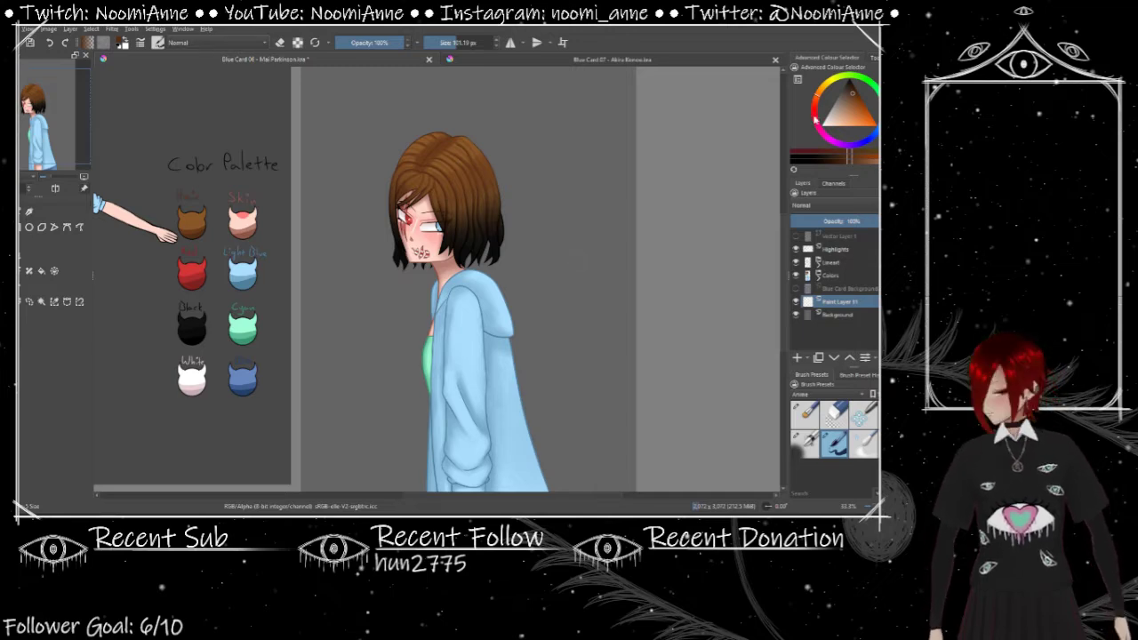
Step: Fill the paint layer above the Background layer with a muted red sampled from the palette's red swatch
{"action": "left_click", "coordinate": [119, 229], "text": "ctrl"}
{"action": "left_click", "coordinate": [188, 260], "text": "ctrl"}
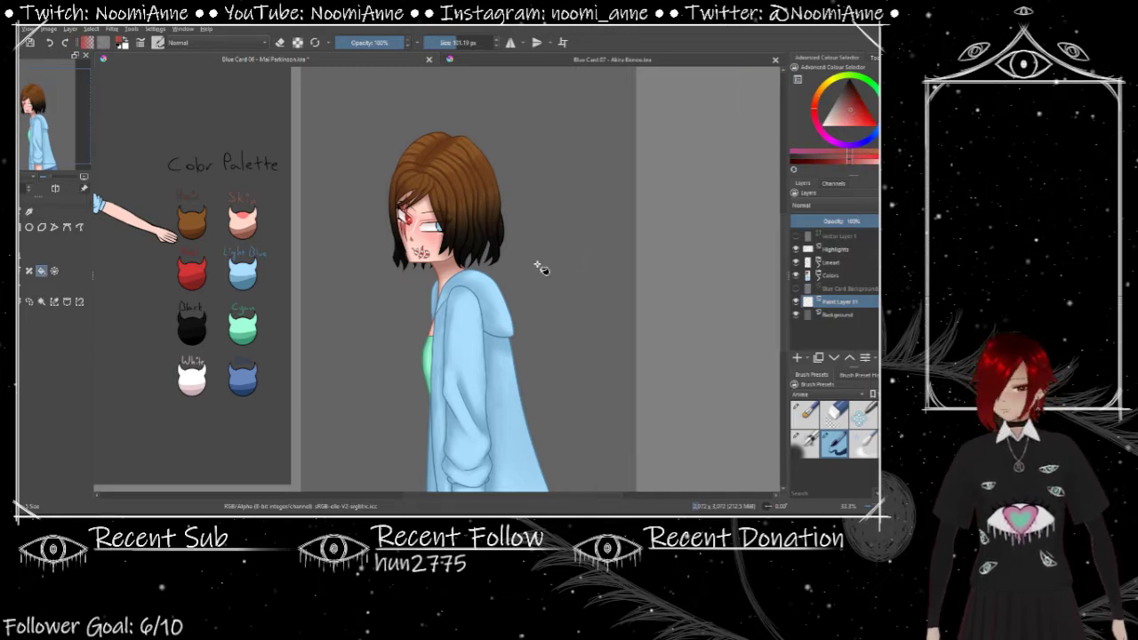
{"action": "left_click", "coordinate": [872, 113]}
Step: Add a paint layer and draw evenly spaced horizontal white lines down the whole red wall
{"action": "key", "text": "Insert"}
{"action": "scroll", "coordinate": [502, 218], "scroll_direction": "down", "scroll_amount": 1}
{"action": "mouse_move", "coordinate": [331, 103]}
{"action": "left_mouse_down"}
{"action": "mouse_move", "coordinate": [591, 103]}
{"action": "mouse_move", "coordinate": [590, 121]}
{"action": "left_mouse_up"}
{"action": "left_click_drag", "start_coordinate": [331, 141], "coordinate": [590, 140]}
{"action": "left_click_drag", "start_coordinate": [331, 180], "coordinate": [591, 181]}
{"action": "left_click_drag", "start_coordinate": [331, 200], "coordinate": [590, 200]}
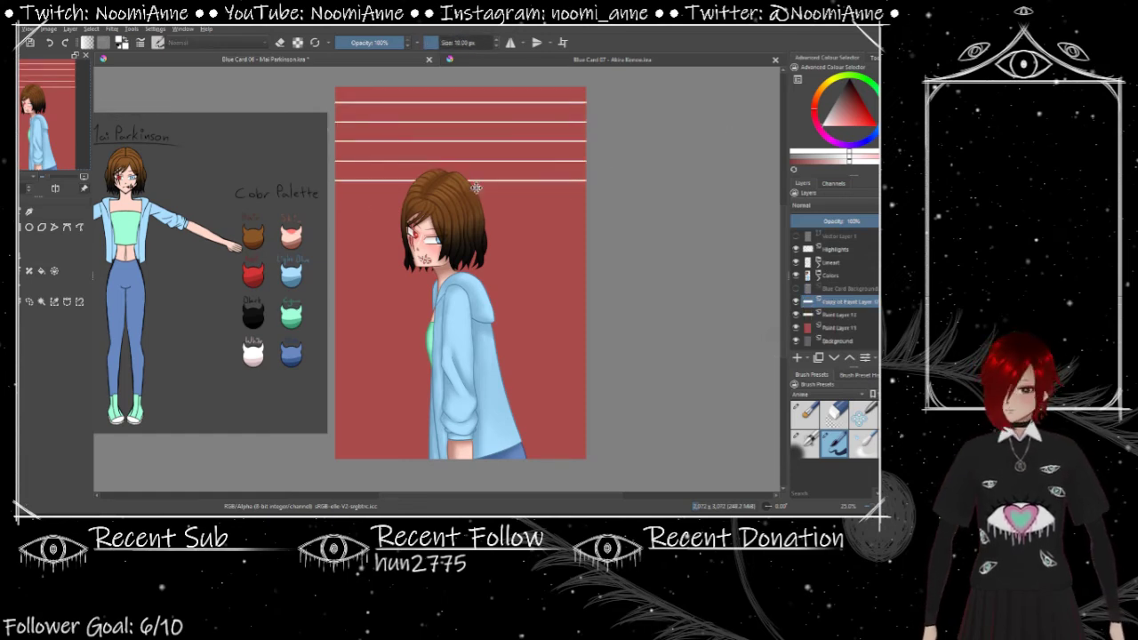
{"action": "left_click_drag", "start_coordinate": [331, 239], "coordinate": [591, 239]}
{"action": "left_click_drag", "start_coordinate": [331, 278], "coordinate": [591, 279]}
{"action": "left_click_drag", "start_coordinate": [330, 318], "coordinate": [590, 318]}
{"action": "left_click_drag", "start_coordinate": [331, 376], "coordinate": [591, 376]}
{"action": "left_click_drag", "start_coordinate": [331, 416], "coordinate": [590, 415]}
{"action": "left_click_drag", "start_coordinate": [331, 449], "coordinate": [590, 449]}
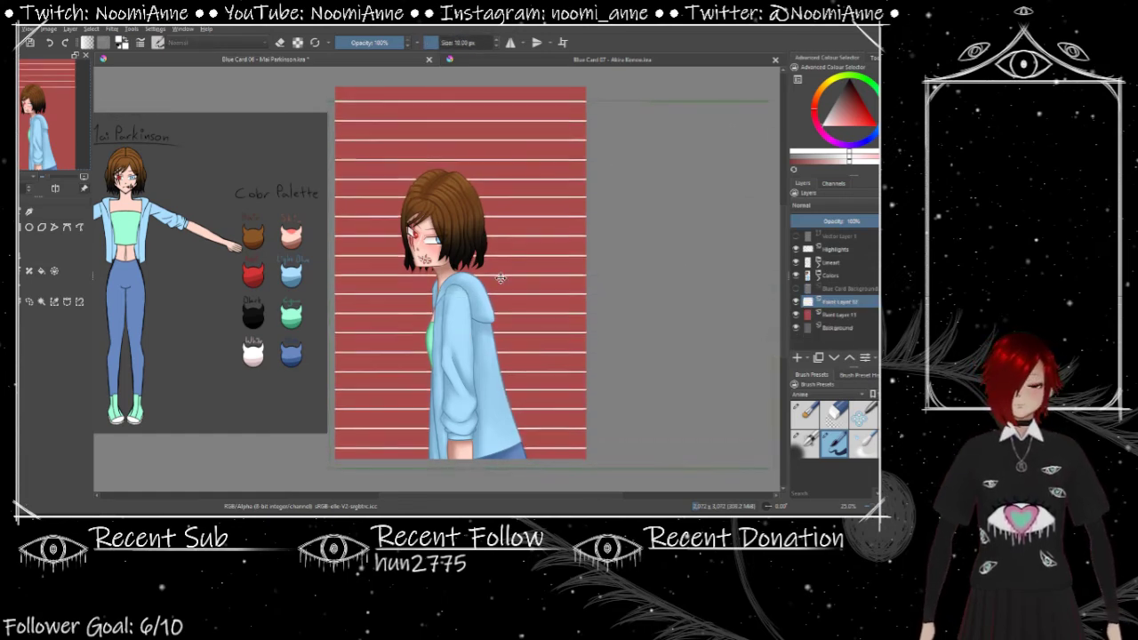
Step: Draw short vertical white lines across the top brick row on a new layer and place an offset copy in the second row
{"action": "key", "text": "Insert"}
{"action": "left_click_drag", "start_coordinate": [343, 100], "coordinate": [347, 100]}
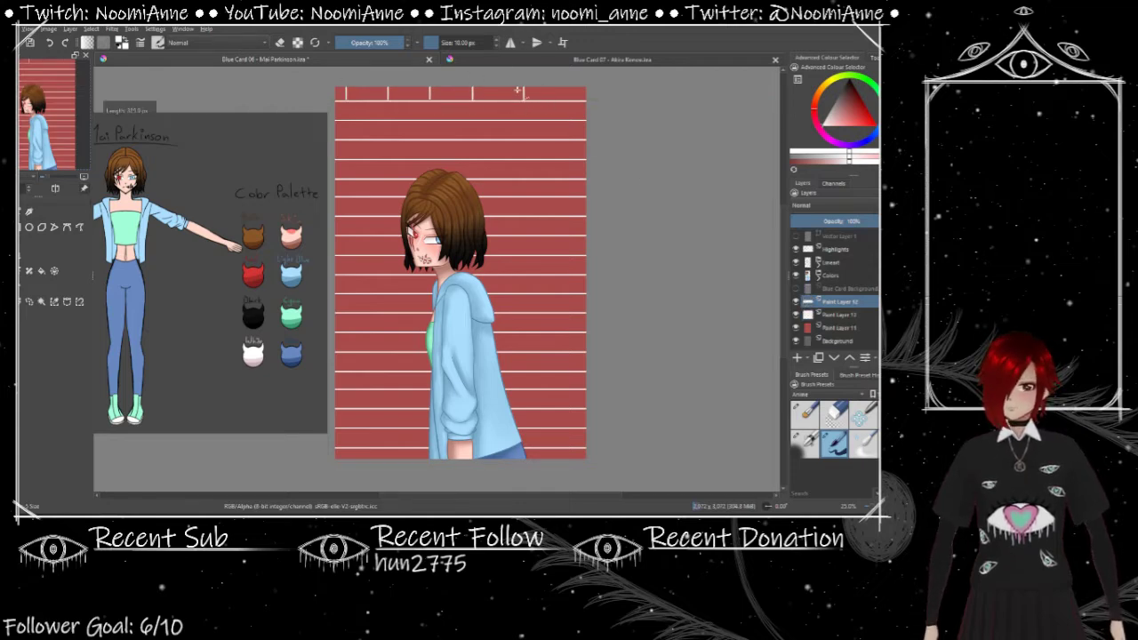
{"action": "key", "text": "ctrl+j"}
{"action": "mouse_move", "coordinate": [409, 89]}
{"action": "left_mouse_down"}
{"action": "mouse_move", "coordinate": [409, 107]}
{"action": "mouse_move", "coordinate": [430, 107]}
{"action": "left_mouse_up"}
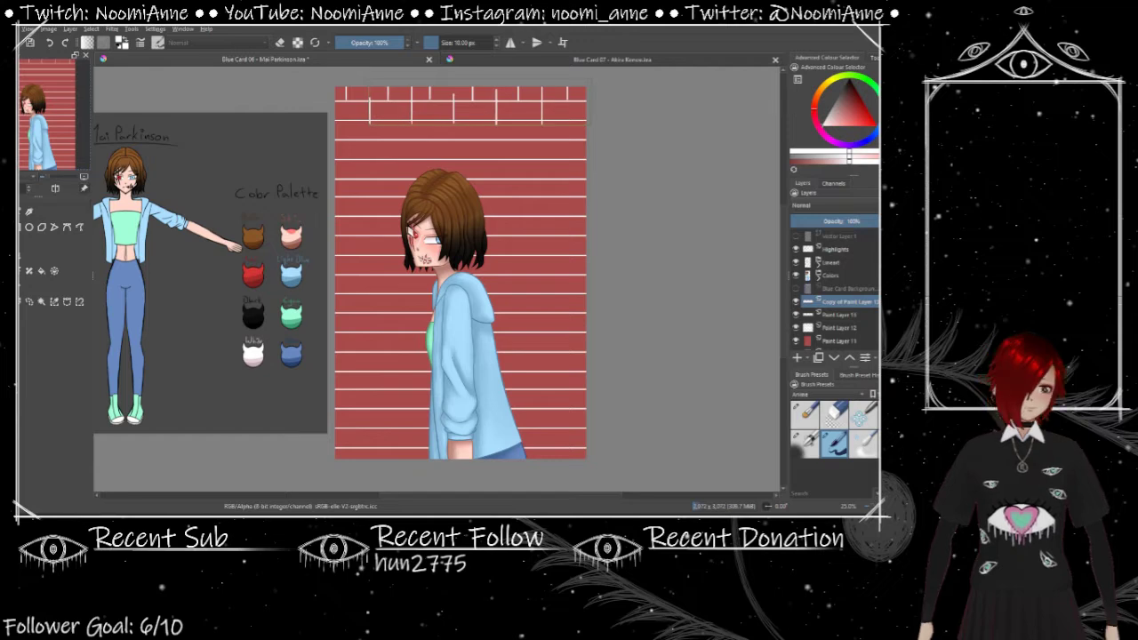
Step: Erase the ends of the vertical white lines that stick into the neighbouring brick rows
{"action": "scroll", "coordinate": [416, 99], "scroll_direction": "up", "scroll_amount": 3}
{"action": "scroll", "coordinate": [412, 130], "scroll_direction": "down", "scroll_amount": 2}
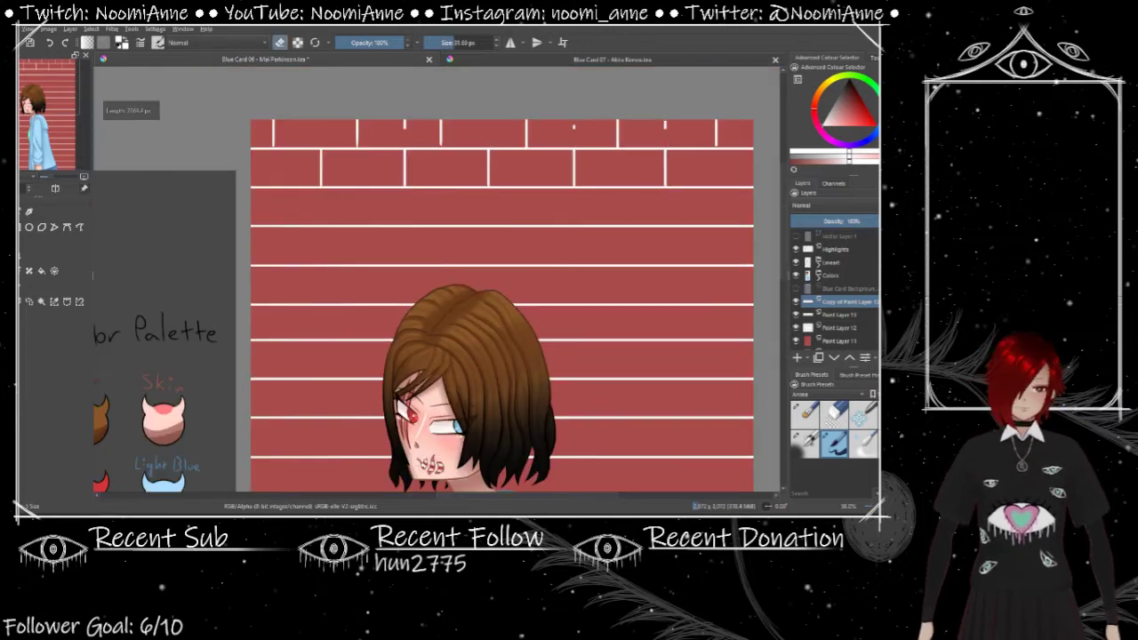
{"action": "left_click_drag", "start_coordinate": [383, 125], "coordinate": [344, 203]}
{"action": "left_click_drag", "start_coordinate": [261, 177], "coordinate": [261, 169]}
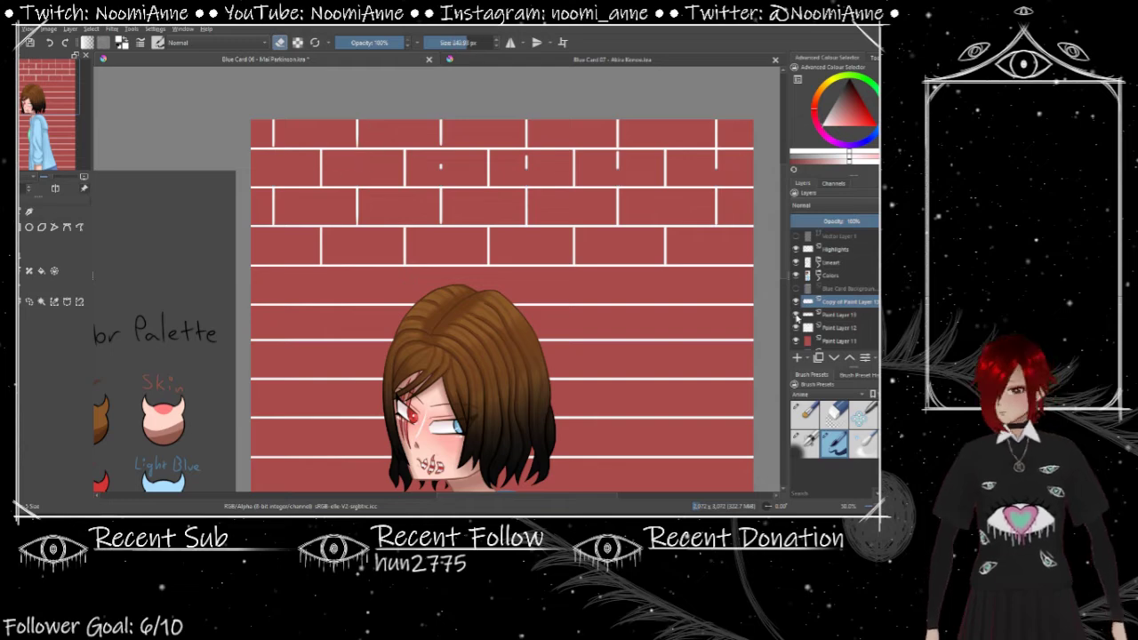
Step: Duplicate the offset brick rows down the wall until it is covered, and merge all the white lines into one layer
{"action": "key", "text": "ctrl+j"}
{"action": "left_click_drag", "start_coordinate": [415, 169], "coordinate": [414, 267]}
{"action": "key", "text": "minus"}
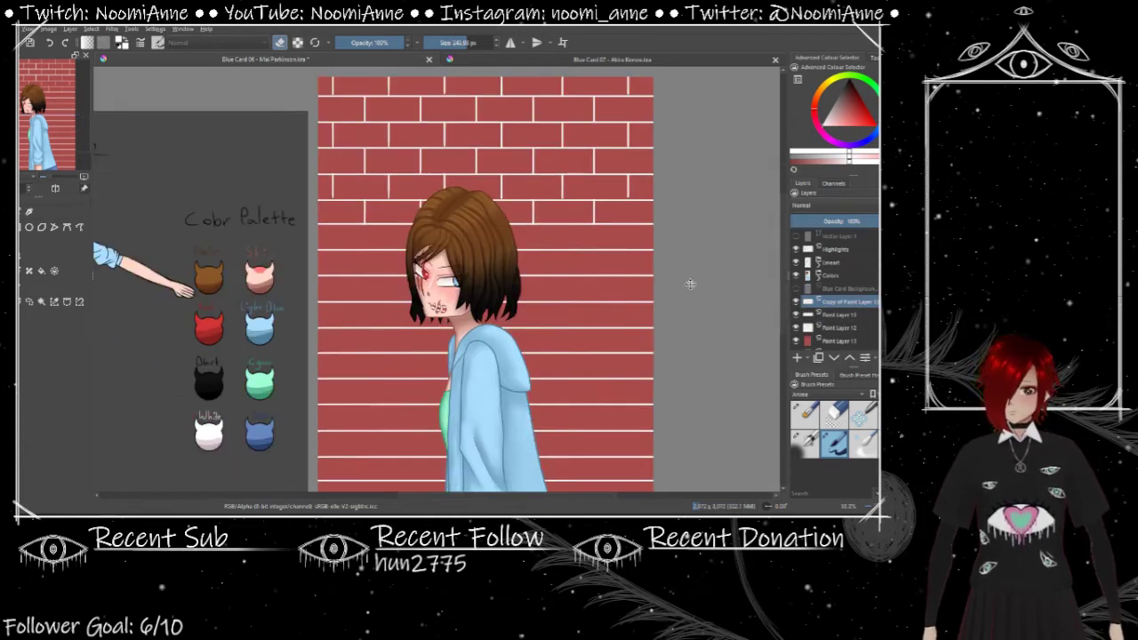
{"action": "key", "text": "minus"}
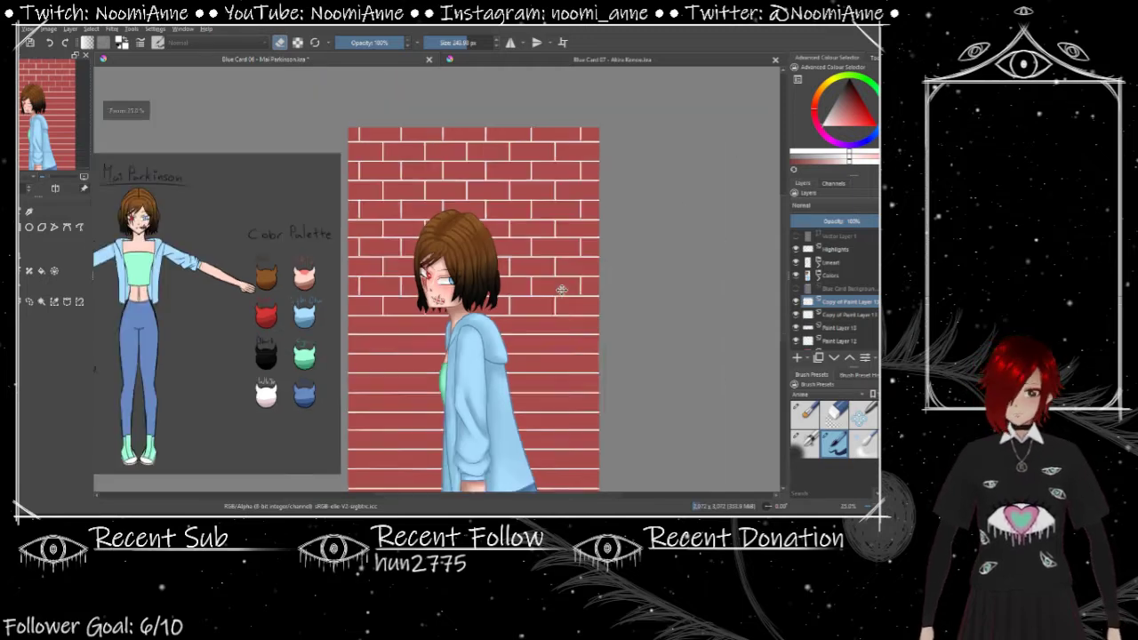
{"action": "key", "text": "ctrl+j"}
{"action": "left_click", "coordinate": [69, 28]}
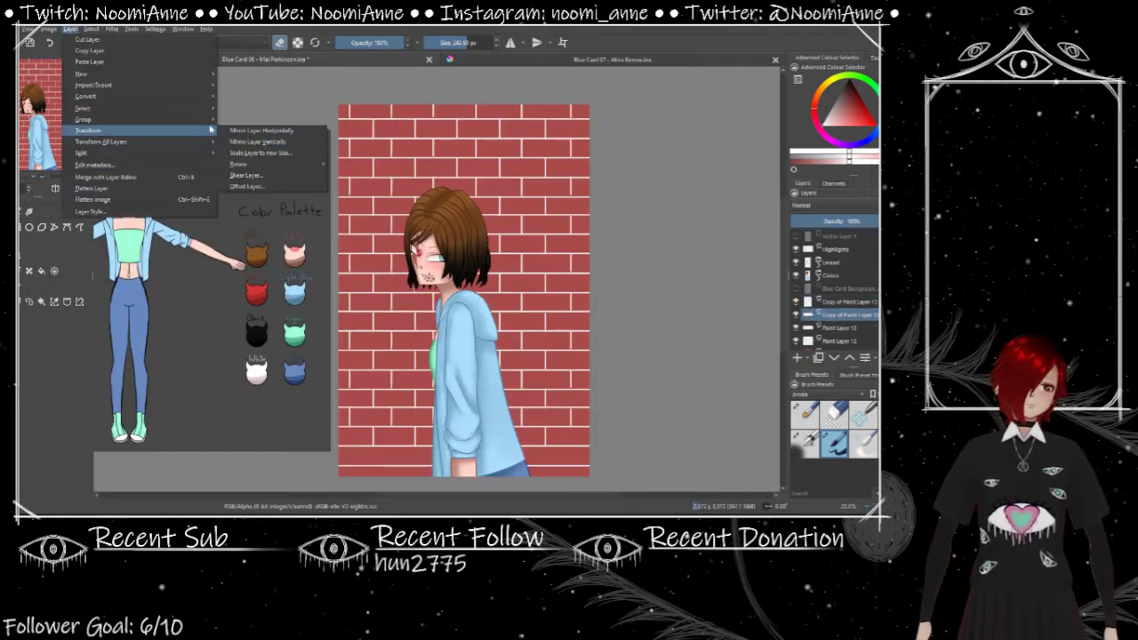
{"action": "left_click_drag", "start_coordinate": [388, 455], "coordinate": [370, 460]}
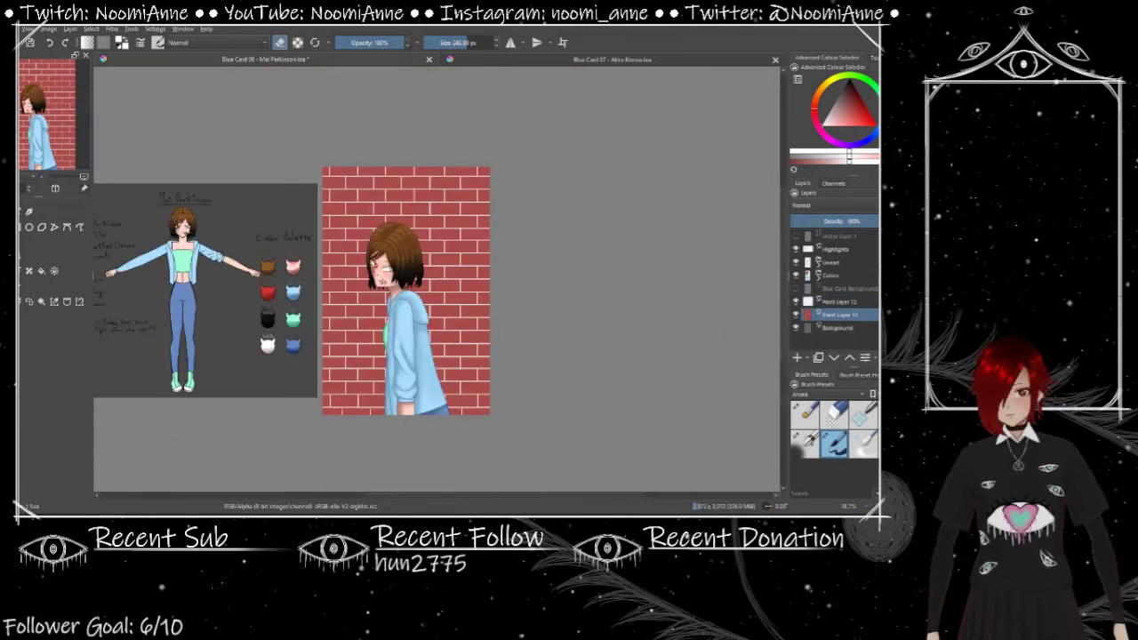
Step: Shade the red wall layer with a large soft brush, using darker red around the character and a lighter red farther out
{"action": "left_click", "coordinate": [805, 413]}
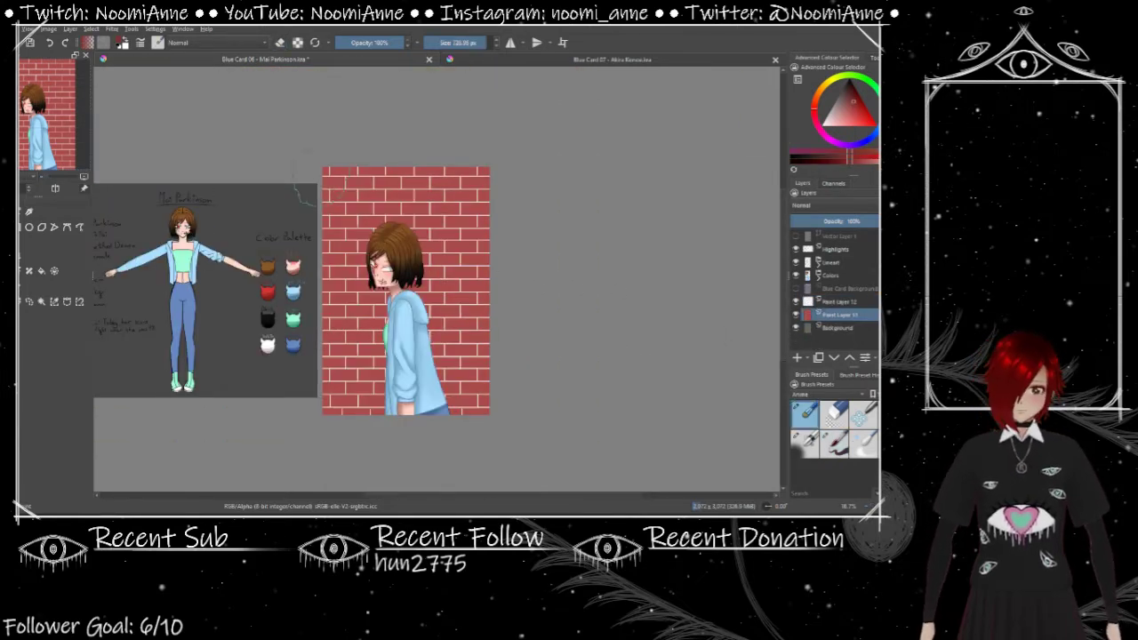
{"action": "left_click_drag", "start_coordinate": [334, 218], "coordinate": [348, 404]}
{"action": "mouse_move", "coordinate": [467, 408]}
{"action": "left_mouse_down"}
{"action": "mouse_move", "coordinate": [351, 347]}
{"action": "mouse_move", "coordinate": [373, 240]}
{"action": "left_mouse_up"}
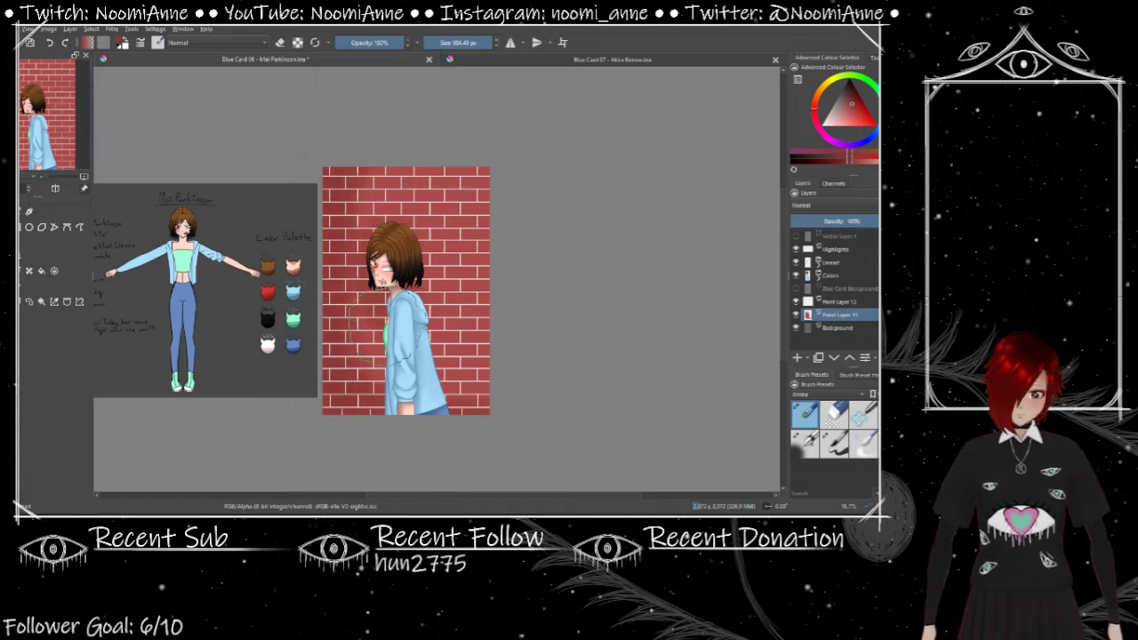
{"action": "mouse_move", "coordinate": [374, 383]}
{"action": "left_mouse_down"}
{"action": "mouse_move", "coordinate": [422, 245]}
{"action": "mouse_move", "coordinate": [436, 374]}
{"action": "left_mouse_up"}
{"action": "left_click", "coordinate": [403, 353], "text": "ctrl"}
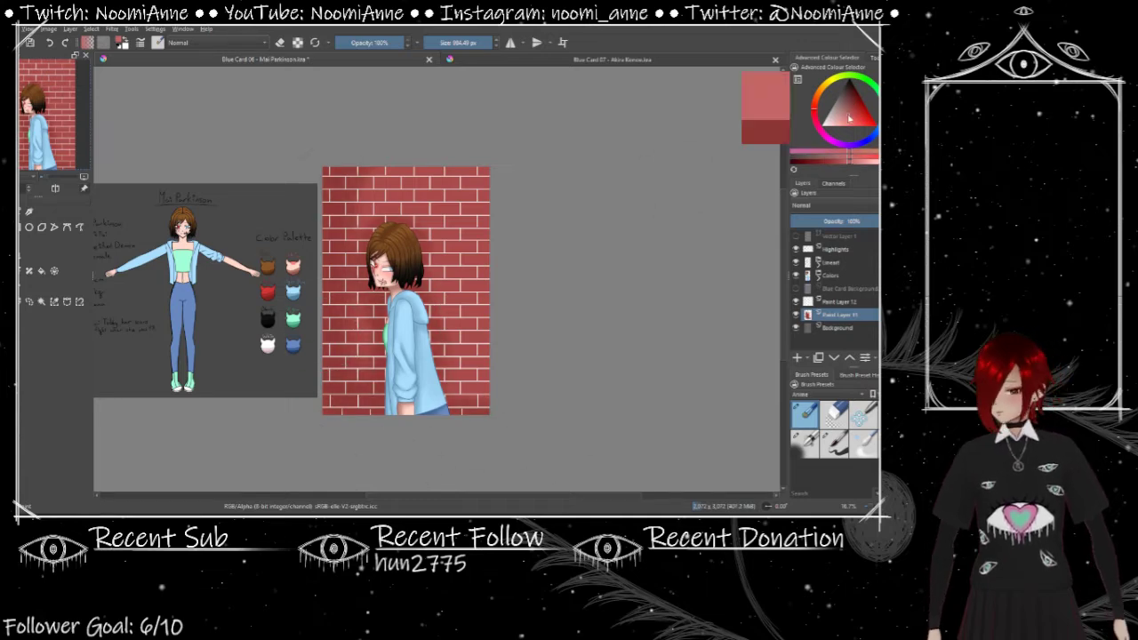
Step: Tint the wall's white mortar lines with soft pinkish shading on their own layer, using a 1000 px brush
{"action": "left_click", "coordinate": [841, 301]}
{"action": "scroll", "coordinate": [303, 385], "scroll_direction": "up", "scroll_amount": 3}
{"action": "scroll", "coordinate": [403, 224], "scroll_direction": "down", "scroll_amount": 3}
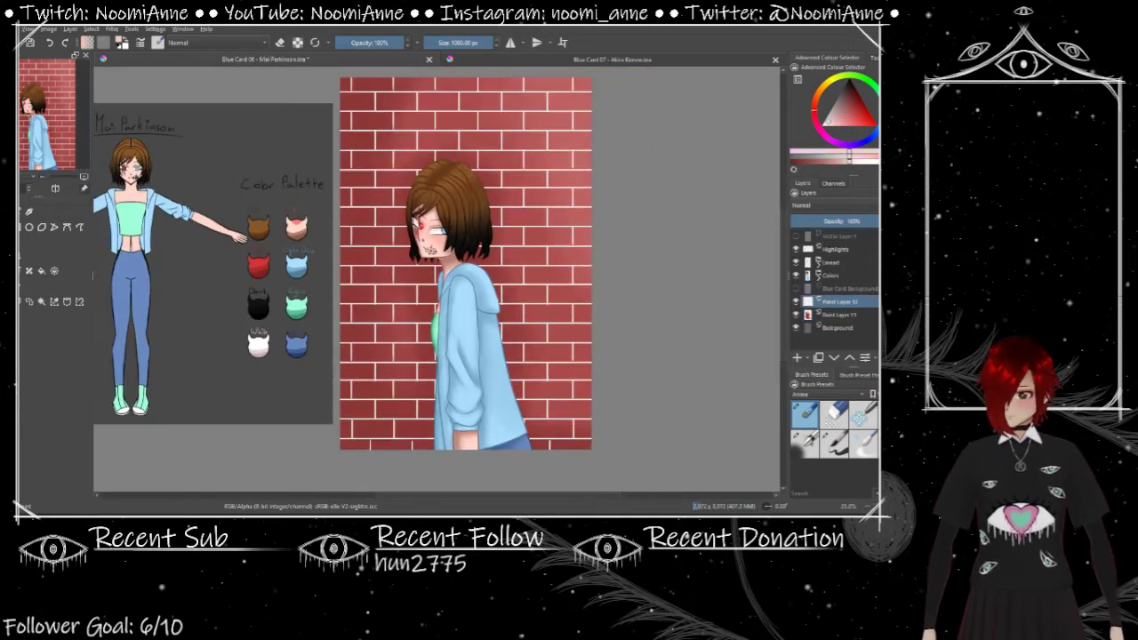
{"action": "scroll", "coordinate": [546, 365], "scroll_direction": "up", "scroll_amount": 3}
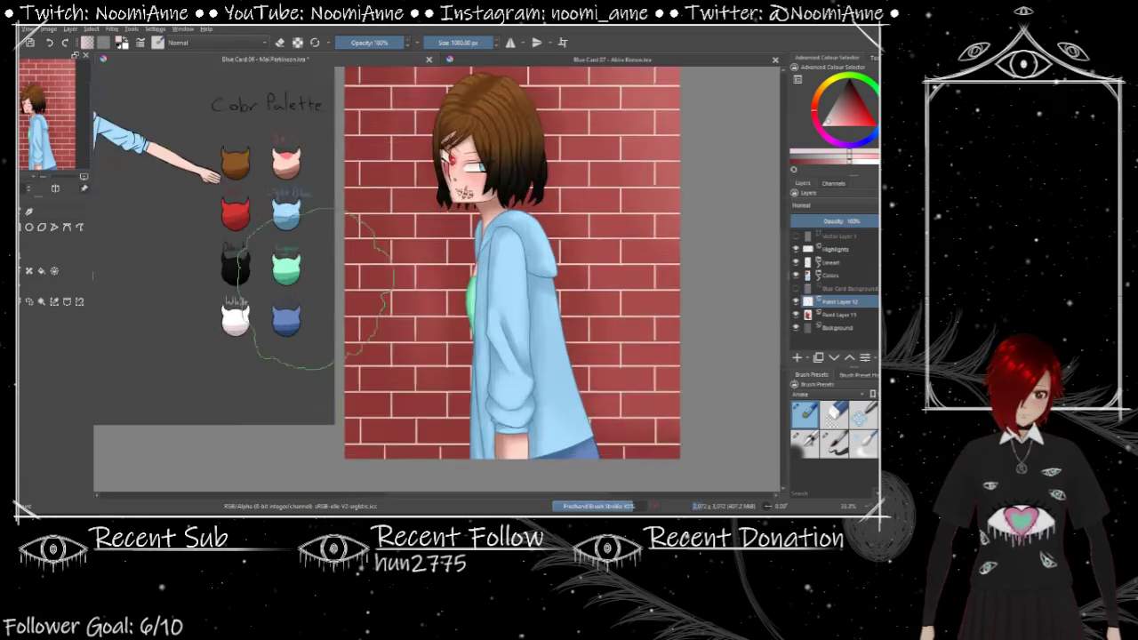
{"action": "scroll", "coordinate": [350, 416], "scroll_direction": "down", "scroll_amount": 3}
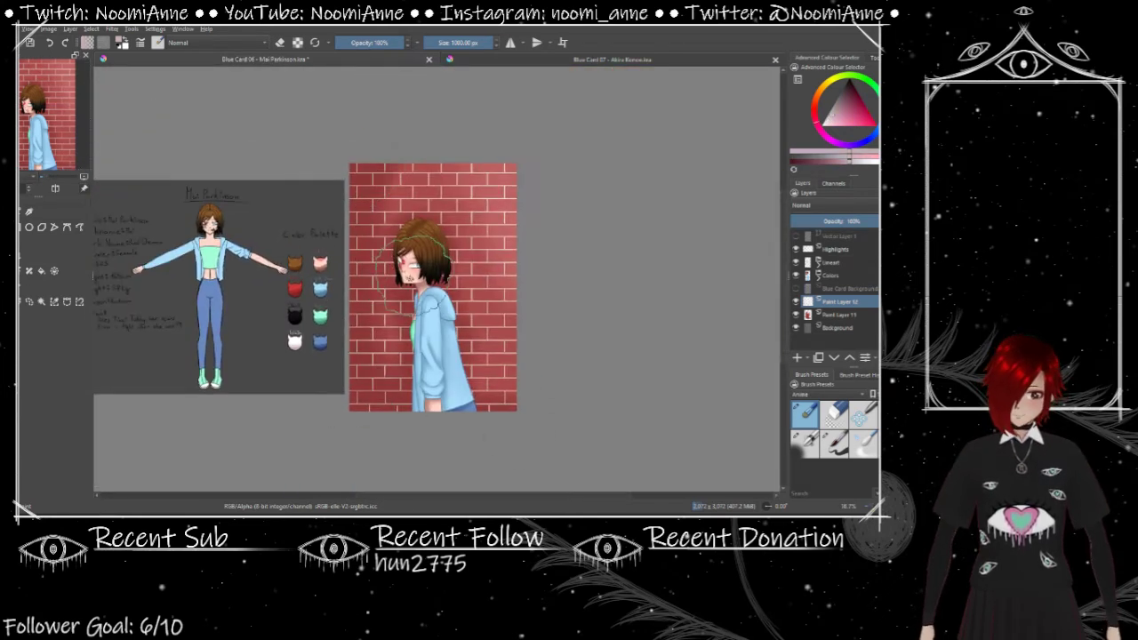
{"action": "scroll", "coordinate": [427, 285], "scroll_direction": "up", "scroll_amount": 3}
Step: Add a paint layer above Highlights and hand-write an underlined white artist signature with a 10 px ink brush
{"action": "left_click", "coordinate": [836, 249]}
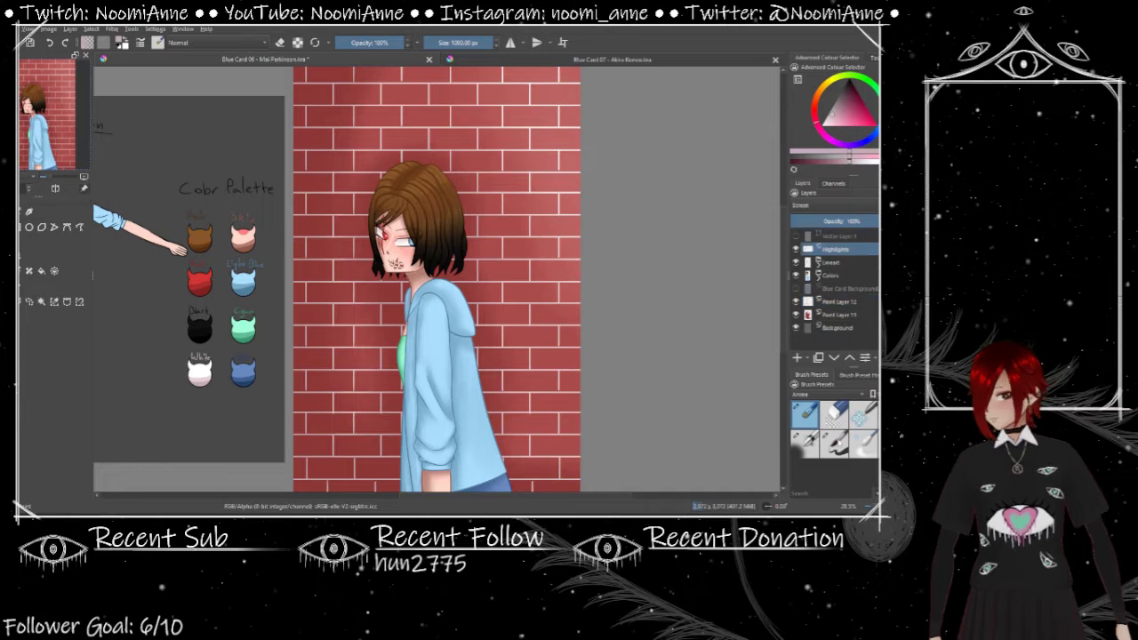
{"action": "left_click", "coordinate": [835, 442]}
{"action": "key", "text": "Insert"}
{"action": "scroll", "coordinate": [305, 279], "scroll_direction": "up", "scroll_amount": 5}
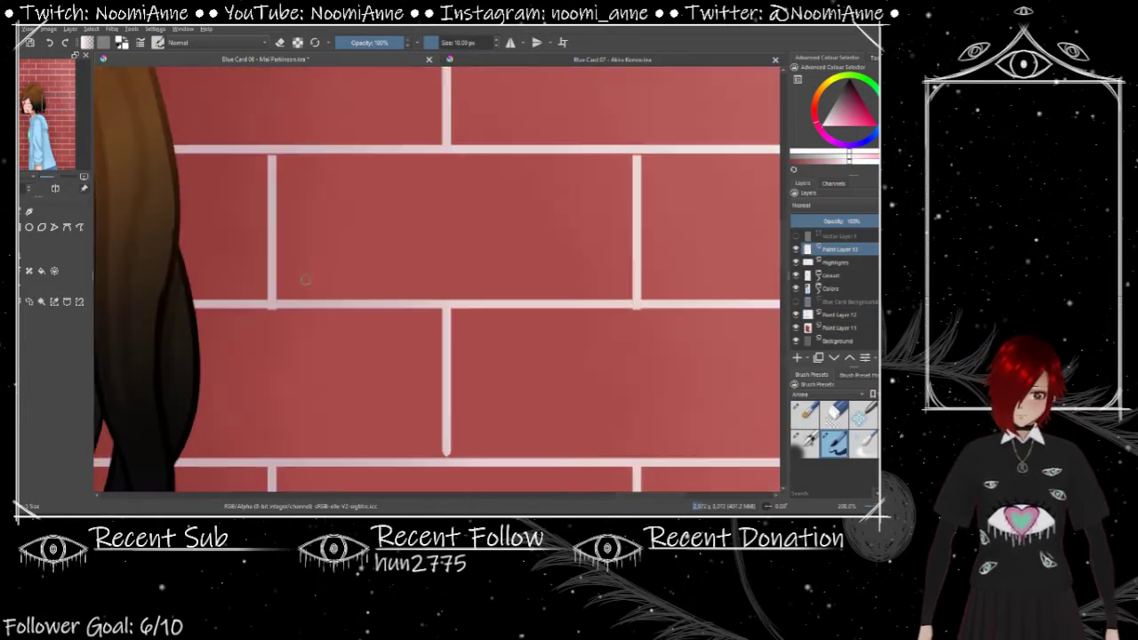
{"action": "left_click_drag", "start_coordinate": [305, 285], "coordinate": [343, 195]}
{"action": "left_click_drag", "start_coordinate": [362, 283], "coordinate": [507, 272]}
{"action": "key", "text": "ctrl+z"}
{"action": "left_click_drag", "start_coordinate": [267, 266], "coordinate": [572, 258]}
{"action": "key", "text": "ctrl+z"}
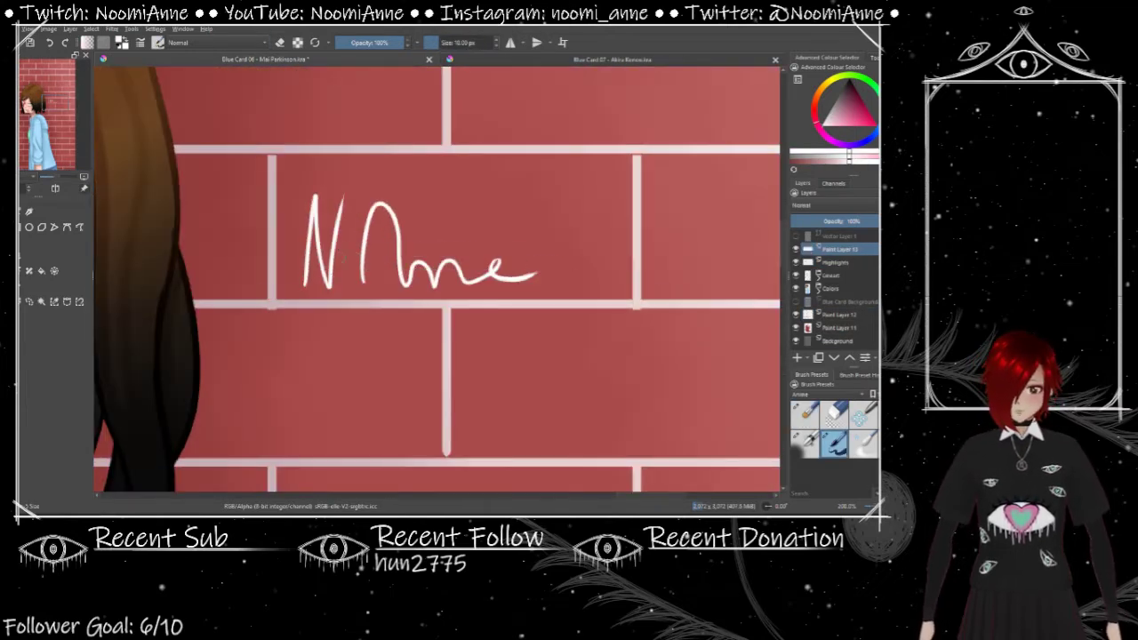
{"action": "left_click_drag", "start_coordinate": [258, 307], "coordinate": [622, 274]}
Step: Move the signature onto the bricks in front of the character's neck, just below the chin
{"action": "scroll", "coordinate": [538, 255], "scroll_direction": "down", "scroll_amount": 6}
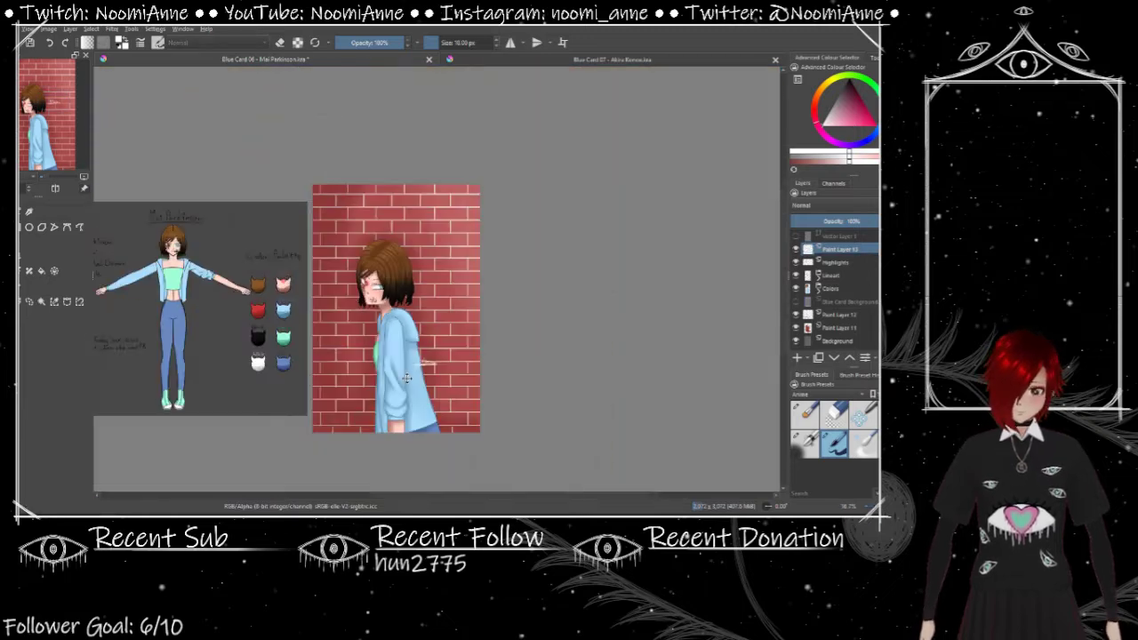
{"action": "scroll", "coordinate": [357, 325], "scroll_direction": "up", "scroll_amount": 5}
{"action": "left_click_drag", "start_coordinate": [382, 226], "coordinate": [493, 233]}
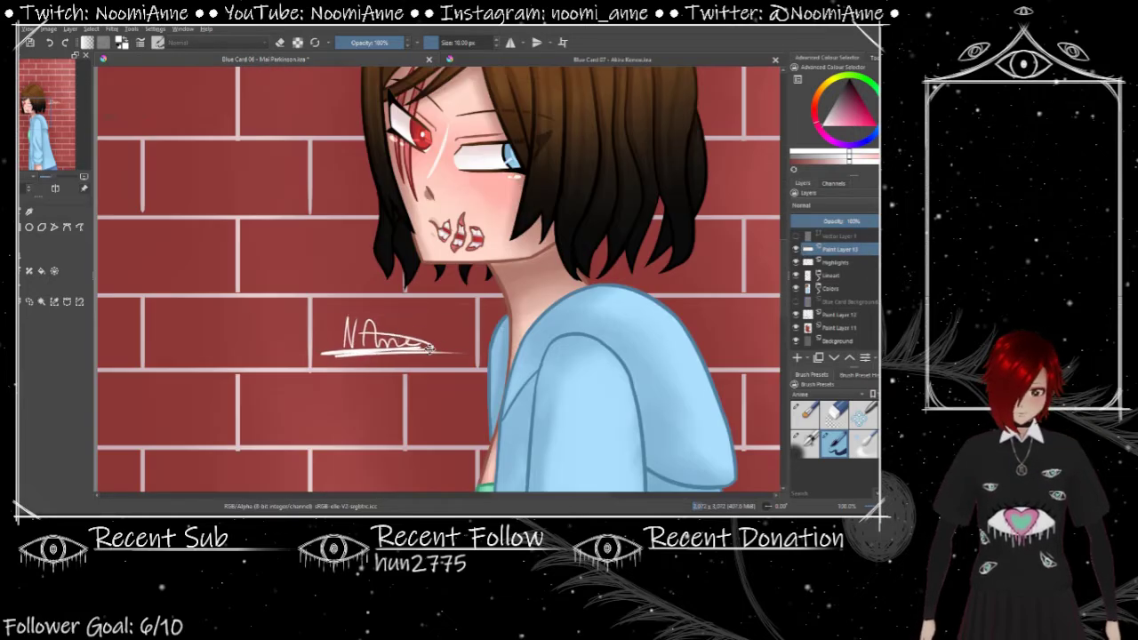
Step: Show the blue card background and the vector layer with the card numbers, and save the drawing
{"action": "scroll", "coordinate": [400, 267], "scroll_direction": "down", "scroll_amount": 5}
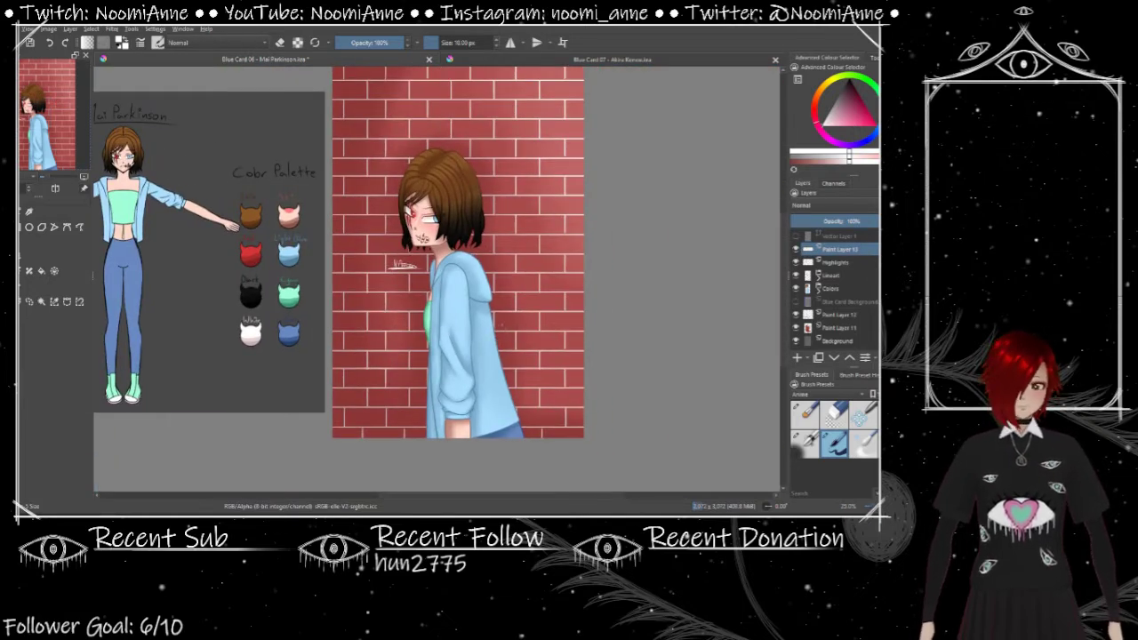
{"action": "left_click", "coordinate": [796, 302]}
{"action": "left_click", "coordinate": [796, 236]}
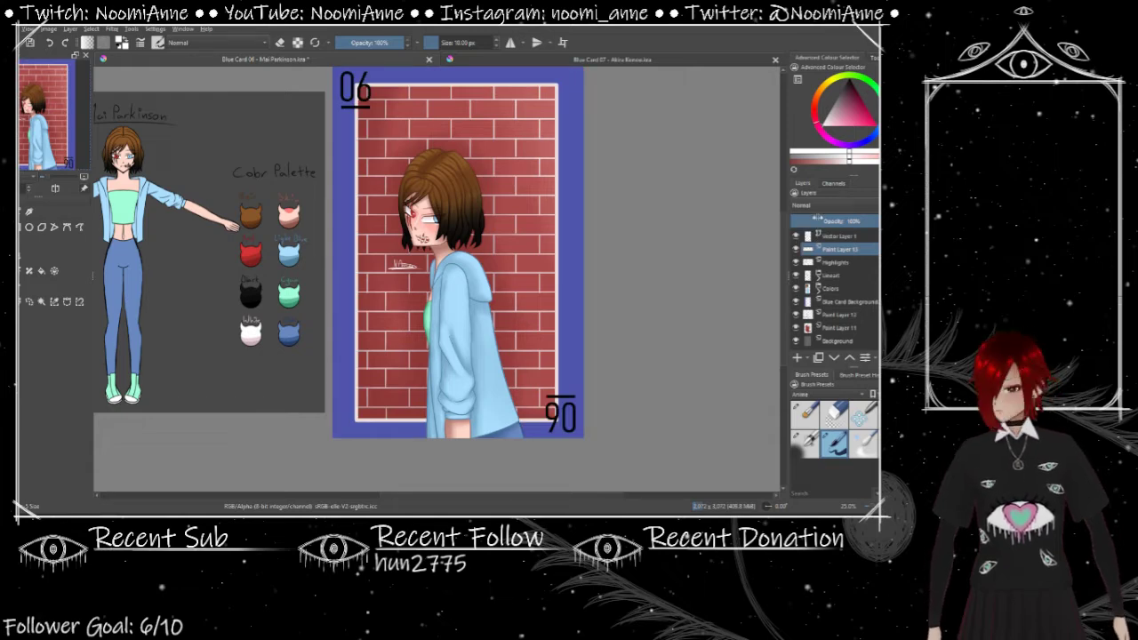
{"action": "key", "text": "ctrl+s"}
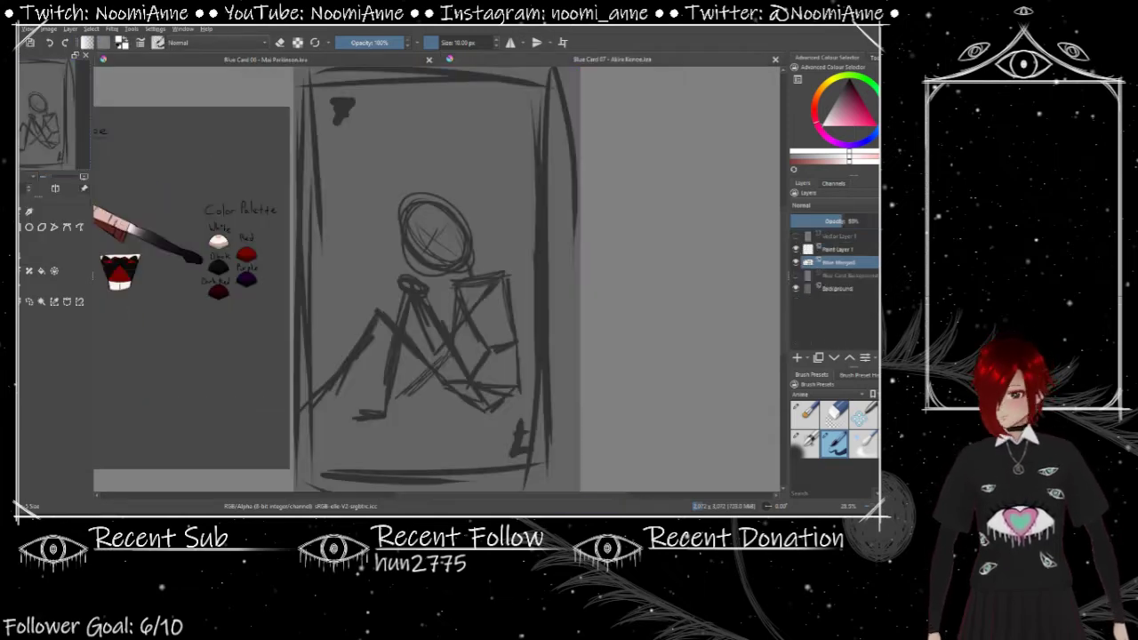
Step: Outline the head, neck and shoulder in black on the paint layer above the rough pose, using a 10 px ink brush
{"action": "scroll", "coordinate": [436, 276], "scroll_direction": "left", "scroll_amount": 3}
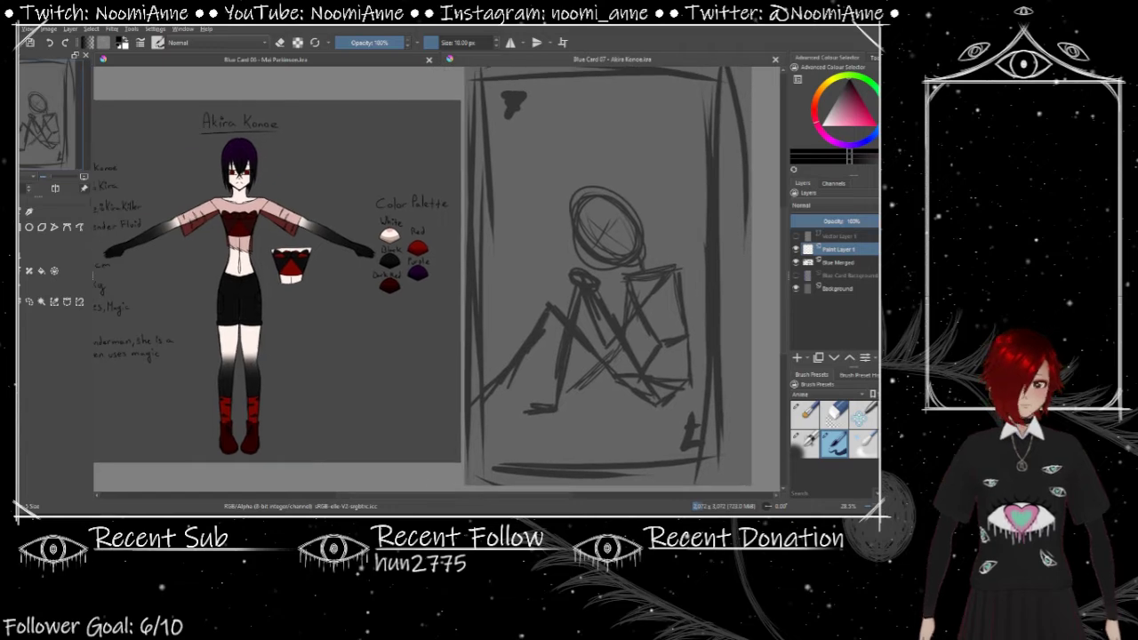
{"action": "scroll", "coordinate": [436, 275], "scroll_direction": "up", "scroll_amount": 4}
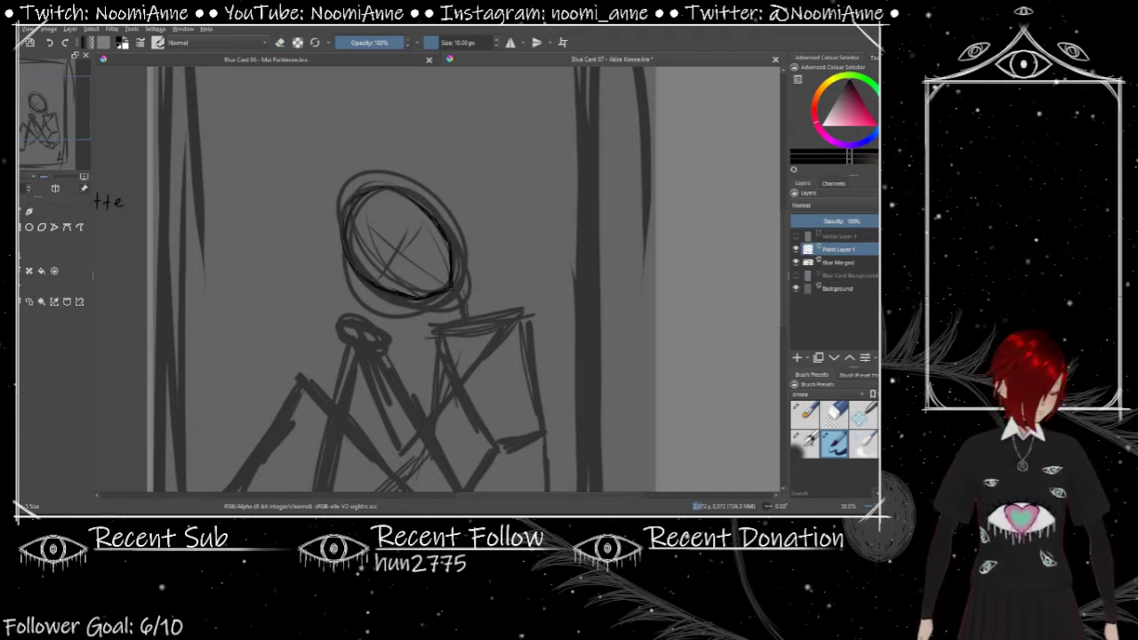
{"action": "left_click_drag", "start_coordinate": [453, 287], "coordinate": [519, 270]}
{"action": "mouse_move", "coordinate": [471, 201]}
{"action": "left_mouse_down"}
{"action": "mouse_move", "coordinate": [418, 267]}
{"action": "mouse_move", "coordinate": [445, 277]}
{"action": "left_mouse_up"}
{"action": "key", "text": "Return"}
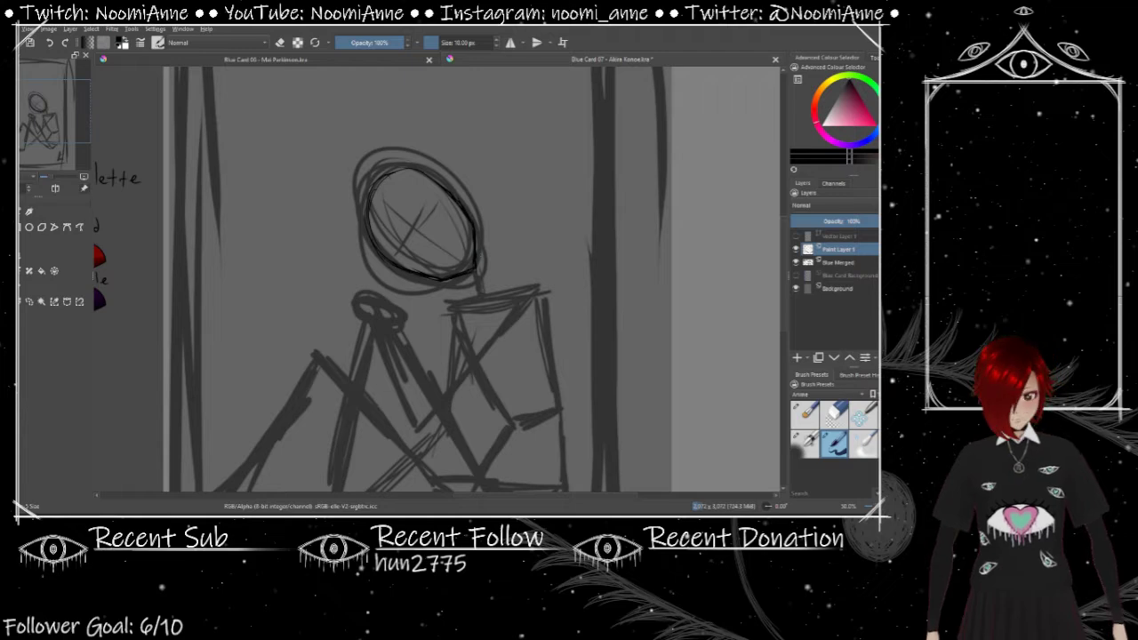
{"action": "scroll", "coordinate": [471, 279], "scroll_direction": "right", "scroll_amount": 1}
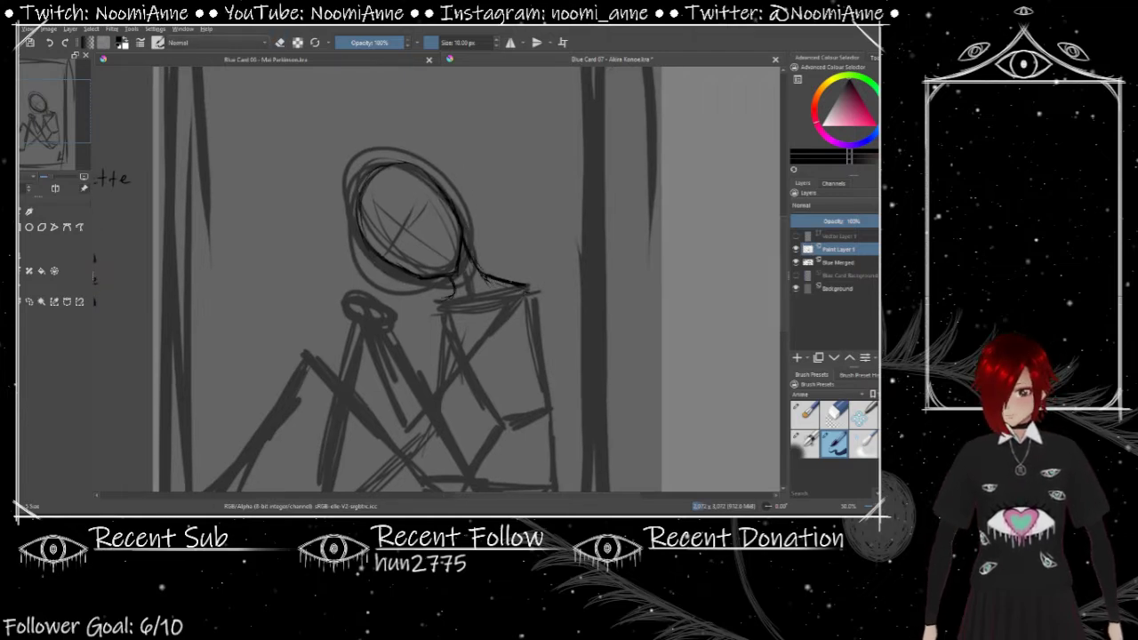
{"action": "scroll", "coordinate": [365, 279], "scroll_direction": "down", "scroll_amount": 2}
{"action": "scroll", "coordinate": [365, 279], "scroll_direction": "right", "scroll_amount": 1}
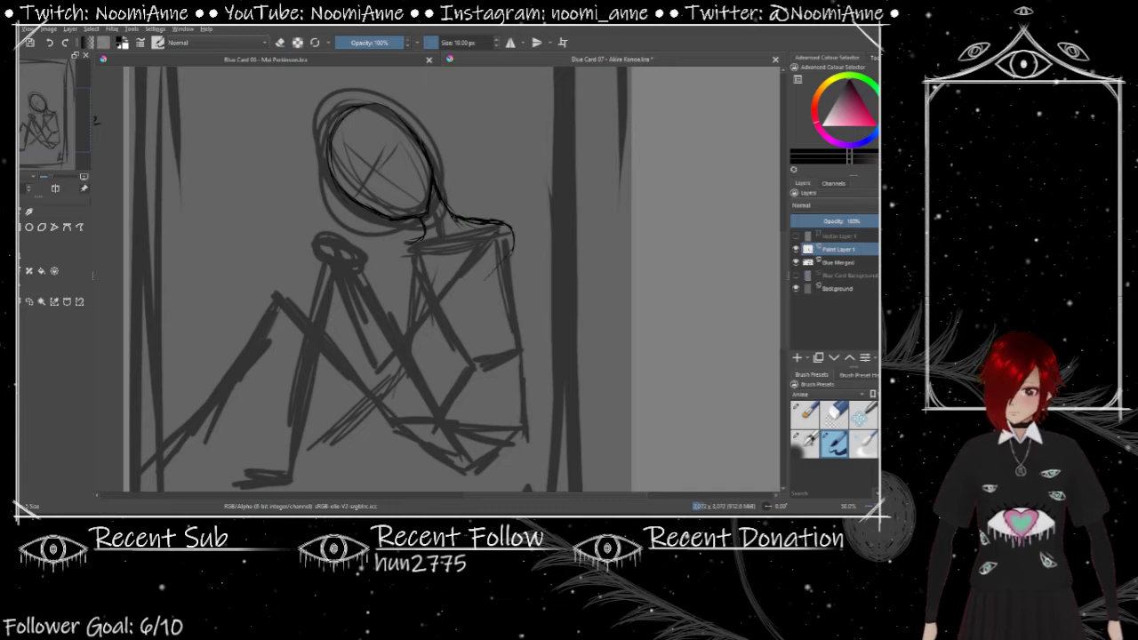
Step: Sketch the upper arm sloping down from the shoulder and the upper edge of the raised thigh
{"action": "left_click_drag", "start_coordinate": [513, 242], "coordinate": [441, 333]}
{"action": "left_click_drag", "start_coordinate": [356, 277], "coordinate": [414, 351]}
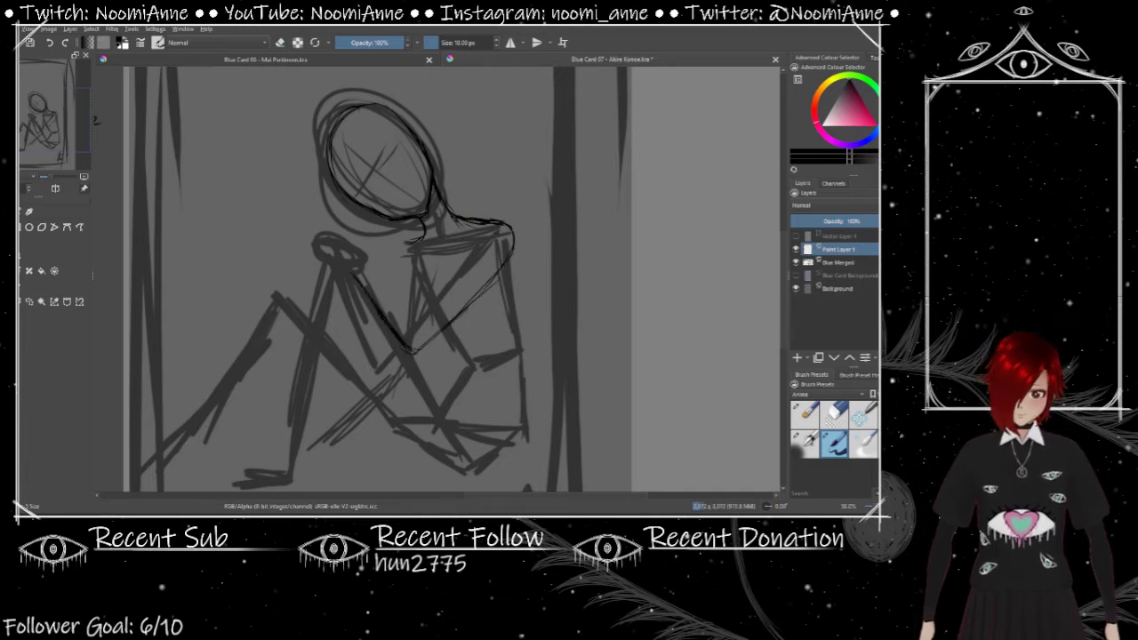
{"action": "left_click_drag", "start_coordinate": [466, 254], "coordinate": [415, 315]}
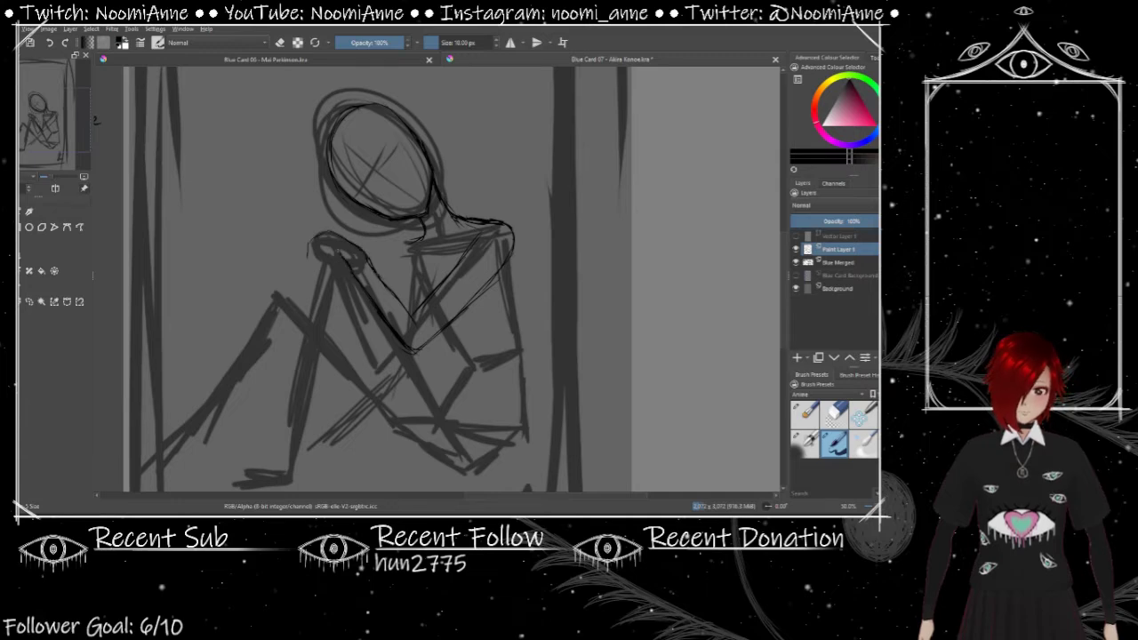
Step: Outline the raised knee, the lower leg, the underside of the thigh and the back curving into the hip
{"action": "left_click_drag", "start_coordinate": [325, 252], "coordinate": [285, 426]}
{"action": "left_click_drag", "start_coordinate": [286, 426], "coordinate": [312, 381]}
{"action": "mouse_move", "coordinate": [523, 209]}
{"action": "left_mouse_down"}
{"action": "mouse_move", "coordinate": [537, 342]}
{"action": "mouse_move", "coordinate": [504, 420]}
{"action": "mouse_move", "coordinate": [473, 431]}
{"action": "mouse_move", "coordinate": [391, 320]}
{"action": "mouse_move", "coordinate": [356, 235]}
{"action": "mouse_move", "coordinate": [316, 427]}
{"action": "left_mouse_up"}
{"action": "left_click_drag", "start_coordinate": [359, 268], "coordinate": [407, 347]}
{"action": "key", "text": "e"}
{"action": "left_click_drag", "start_coordinate": [383, 297], "coordinate": [362, 260]}
{"action": "key", "text": "e"}
{"action": "left_click_drag", "start_coordinate": [438, 297], "coordinate": [502, 388]}
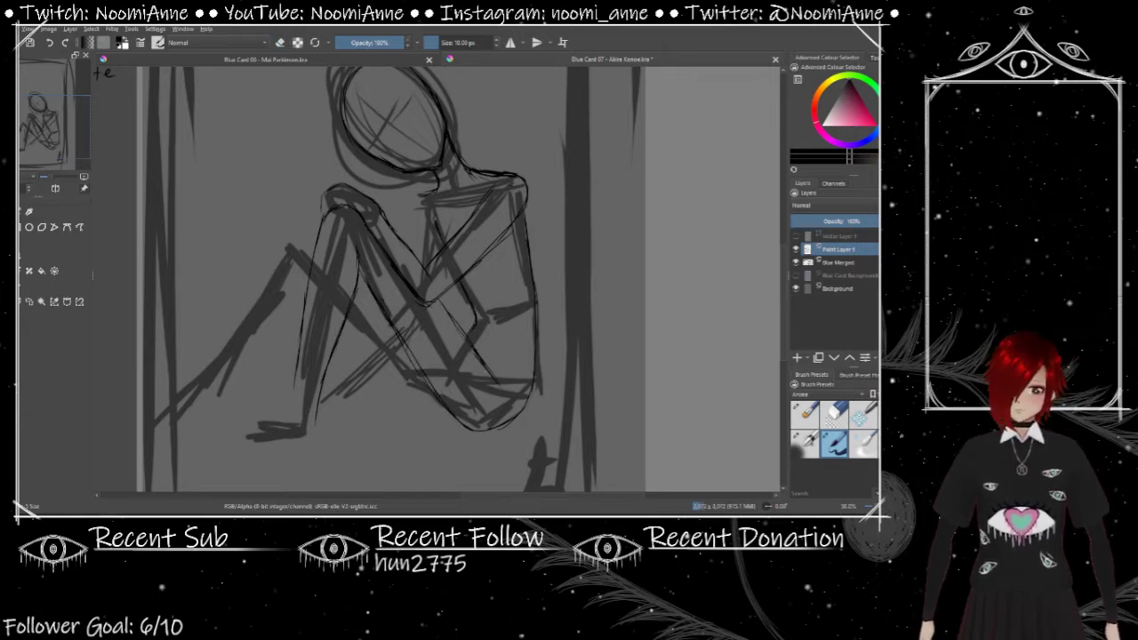
Step: Erase the overlapping lines where the arm crosses the thigh and sketch a flat foot at the end of the raised leg
{"action": "key", "text": "e"}
{"action": "mouse_move", "coordinate": [366, 213]}
{"action": "left_mouse_down"}
{"action": "mouse_move", "coordinate": [430, 291]}
{"action": "mouse_move", "coordinate": [352, 210]}
{"action": "left_mouse_up"}
{"action": "mouse_move", "coordinate": [445, 293]}
{"action": "left_mouse_down"}
{"action": "mouse_move", "coordinate": [511, 222]}
{"action": "mouse_move", "coordinate": [471, 212]}
{"action": "mouse_move", "coordinate": [431, 260]}
{"action": "left_mouse_up"}
{"action": "key", "text": "e"}
{"action": "key", "text": "e"}
{"action": "mouse_move", "coordinate": [431, 277]}
{"action": "left_mouse_down"}
{"action": "mouse_move", "coordinate": [402, 238]}
{"action": "mouse_move", "coordinate": [409, 260]}
{"action": "left_mouse_up"}
{"action": "key", "text": "e"}
{"action": "mouse_move", "coordinate": [400, 242]}
{"action": "left_mouse_down"}
{"action": "mouse_move", "coordinate": [415, 268]}
{"action": "mouse_move", "coordinate": [495, 251]}
{"action": "left_mouse_up"}
{"action": "scroll", "coordinate": [495, 251], "scroll_direction": "up", "scroll_amount": 2}
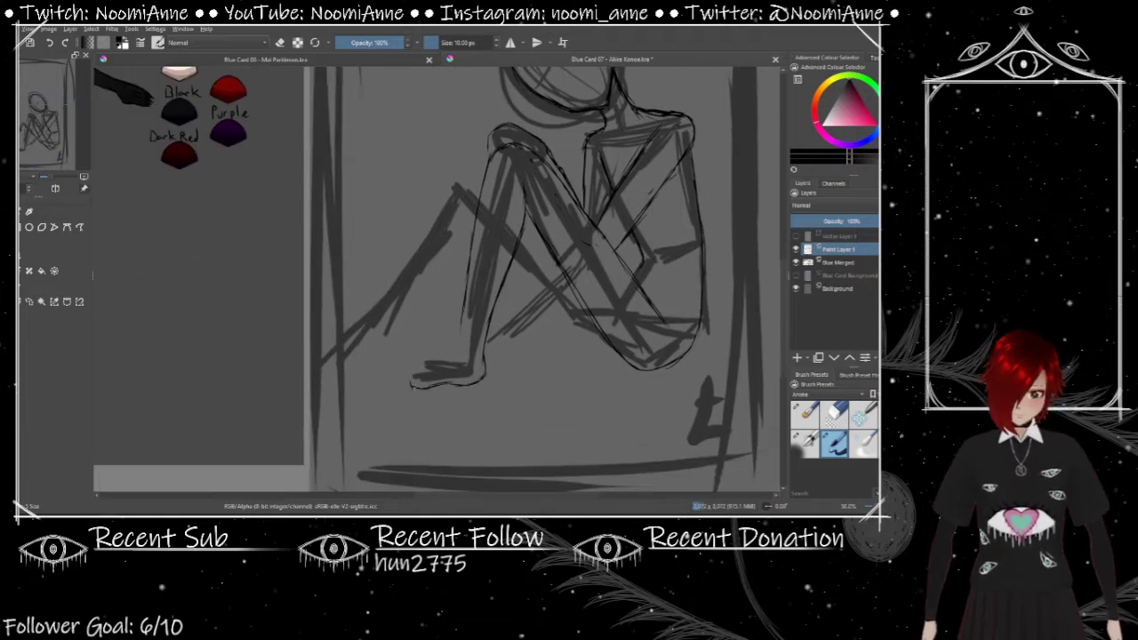
Step: Erase the flat foot and redraw it sloping downward from the ankle over the rough foot
{"action": "key", "text": "e"}
{"action": "left_click_drag", "start_coordinate": [442, 365], "coordinate": [411, 381]}
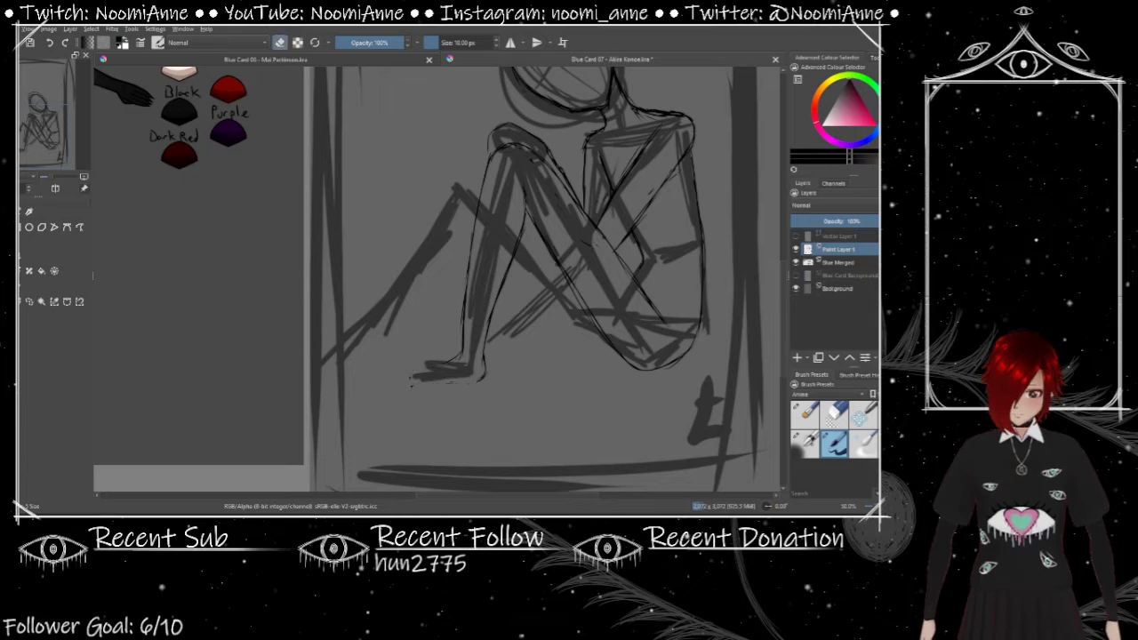
{"action": "scroll", "coordinate": [418, 356], "scroll_direction": "down", "scroll_amount": 3}
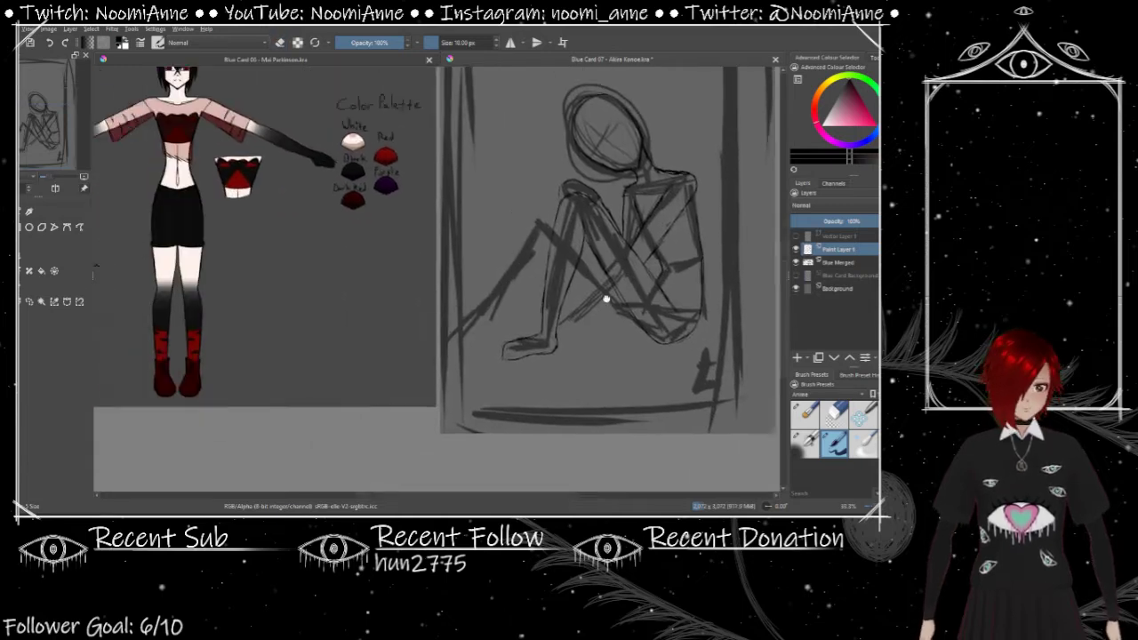
{"action": "scroll", "coordinate": [389, 322], "scroll_direction": "up", "scroll_amount": 5}
{"action": "key", "text": "ctrl+z"}
{"action": "key", "text": "ctrl+z"}
{"action": "key", "text": "ctrl+z"}
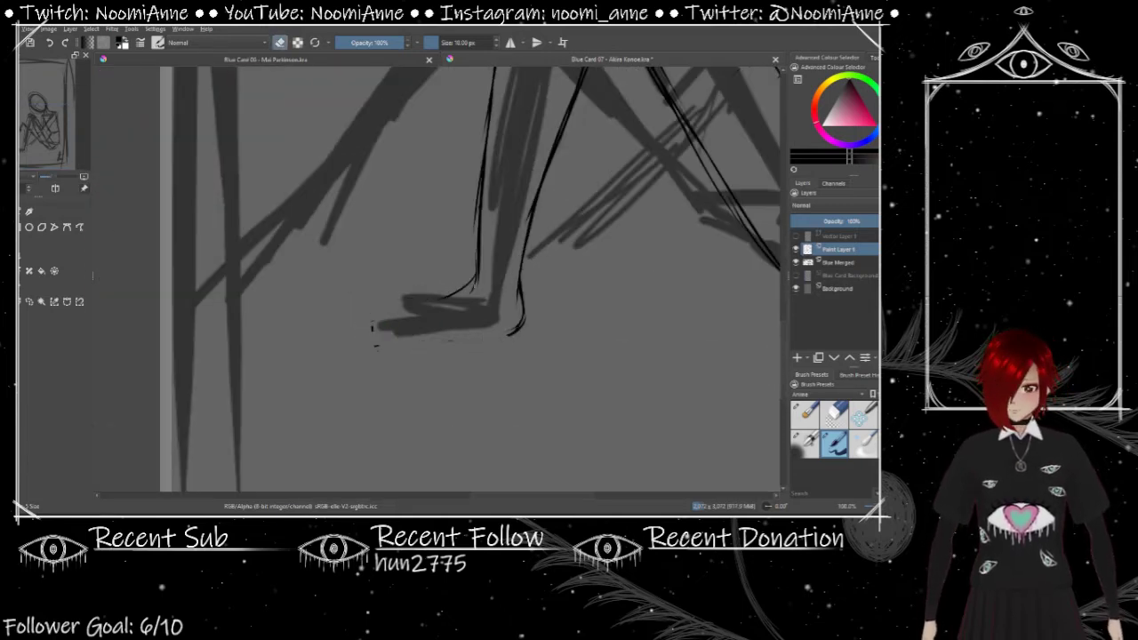
{"action": "key", "text": "ctrl+shift+z"}
{"action": "key", "text": "ctrl+shift+z"}
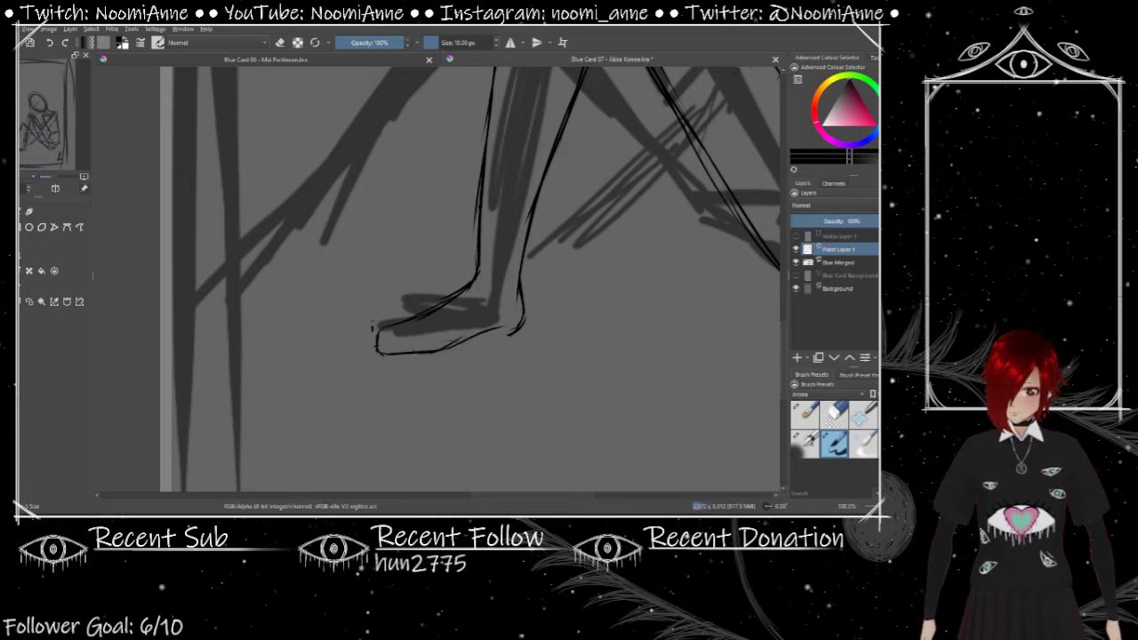
Step: Reshape the foot into a shorter boot with a thick sole and a block heel
{"action": "scroll", "coordinate": [436, 279], "scroll_direction": "down", "scroll_amount": 3}
{"action": "scroll", "coordinate": [418, 347], "scroll_direction": "up", "scroll_amount": 3}
{"action": "left_click_drag", "start_coordinate": [367, 391], "coordinate": [397, 357]}
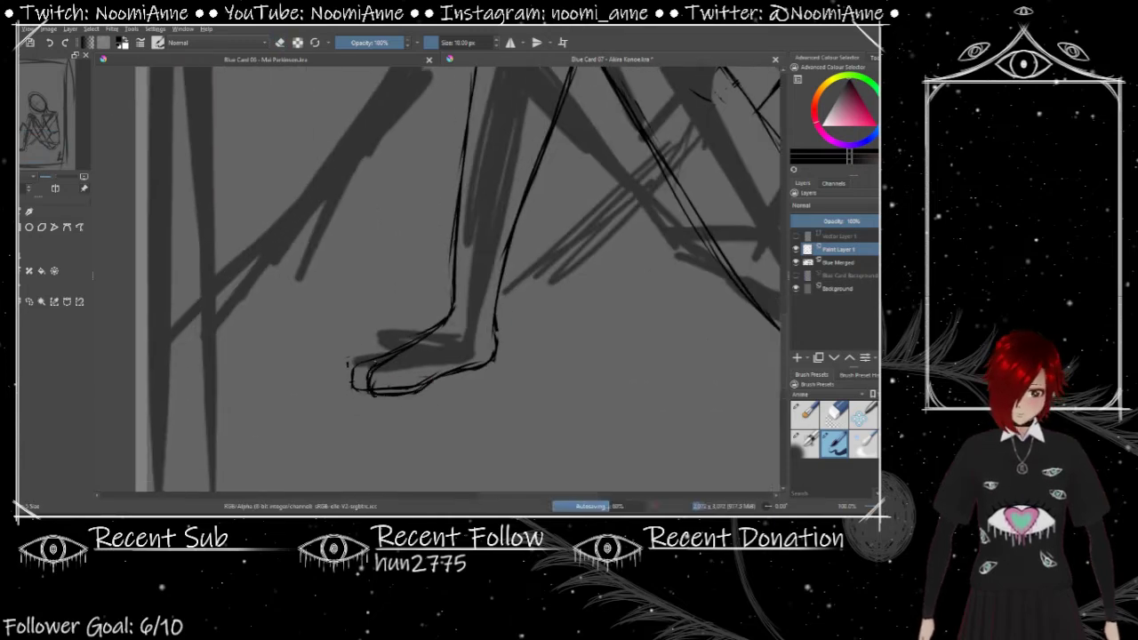
{"action": "key", "text": "ctrl+z"}
{"action": "scroll", "coordinate": [472, 326], "scroll_direction": "down", "scroll_amount": 3}
{"action": "scroll", "coordinate": [472, 326], "scroll_direction": "up", "scroll_amount": 3}
{"action": "left_click_drag", "start_coordinate": [478, 362], "coordinate": [481, 391]}
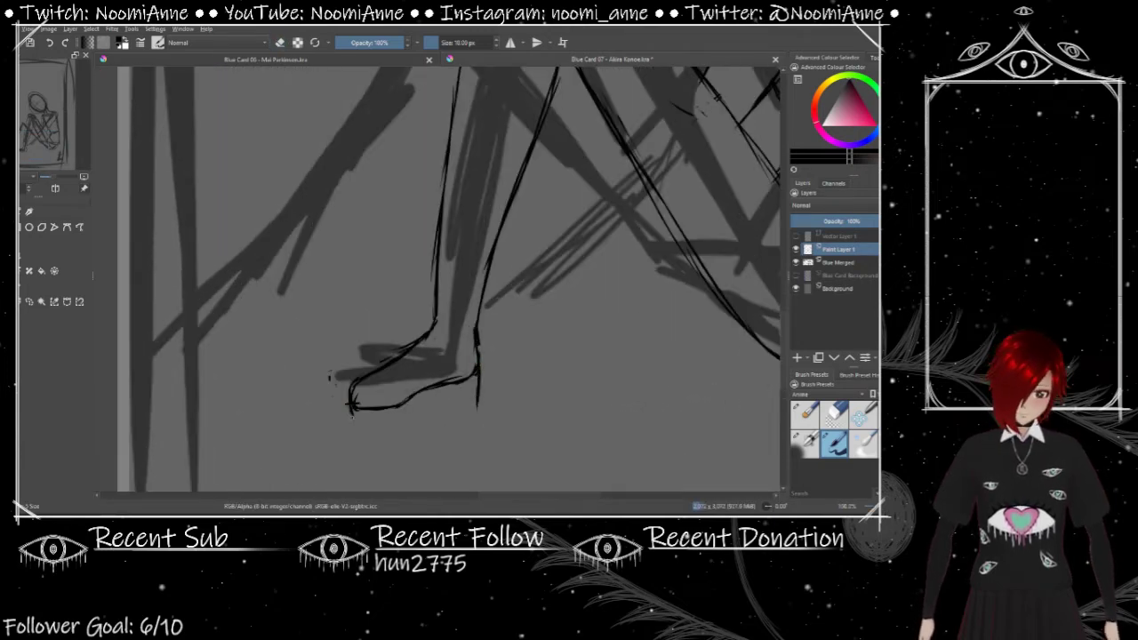
{"action": "scroll", "coordinate": [496, 381], "scroll_direction": "down", "scroll_amount": 3}
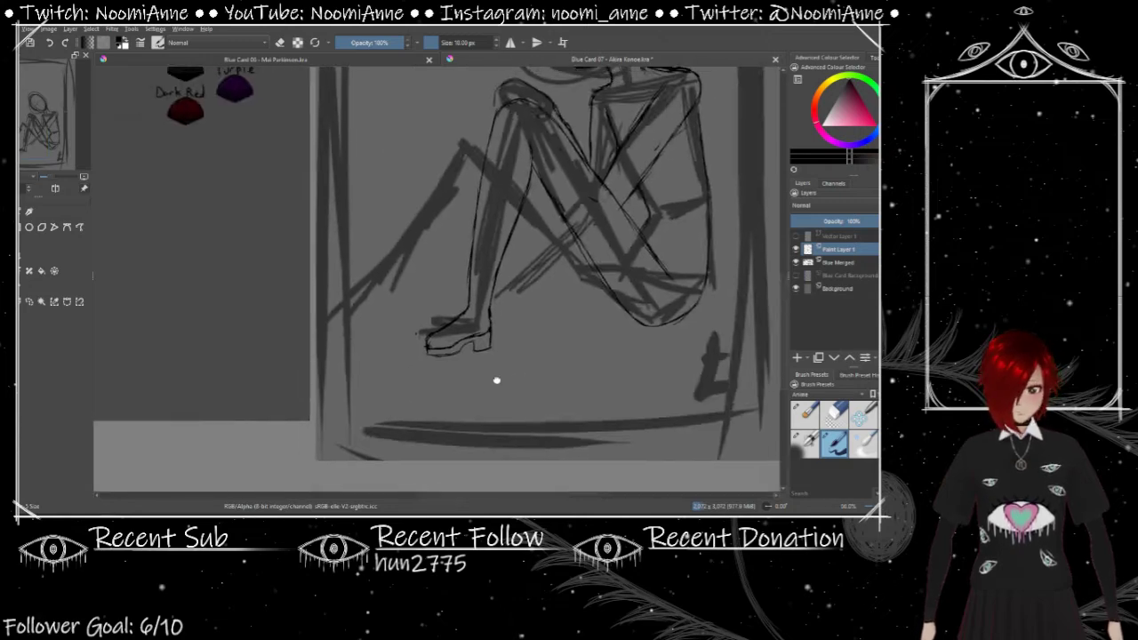
Step: Add a paint layer above Background, draw a straight horizontal line across the card on it, and return to Paint Layer 1
{"action": "scroll", "coordinate": [490, 326], "scroll_direction": "up", "scroll_amount": 1}
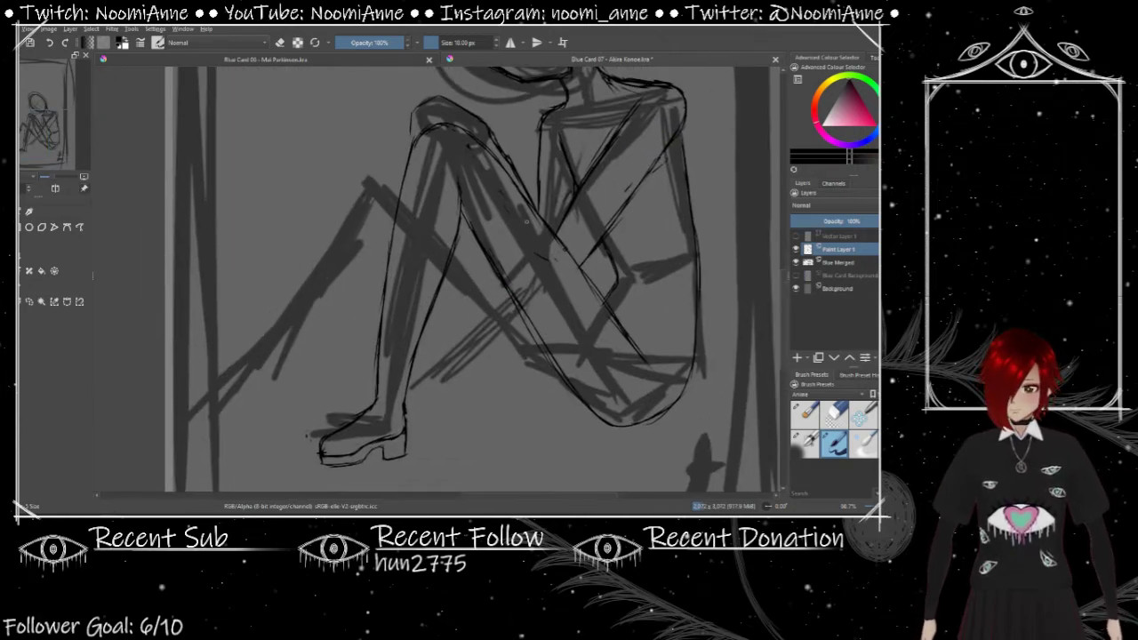
{"action": "left_click_drag", "start_coordinate": [418, 379], "coordinate": [510, 299]}
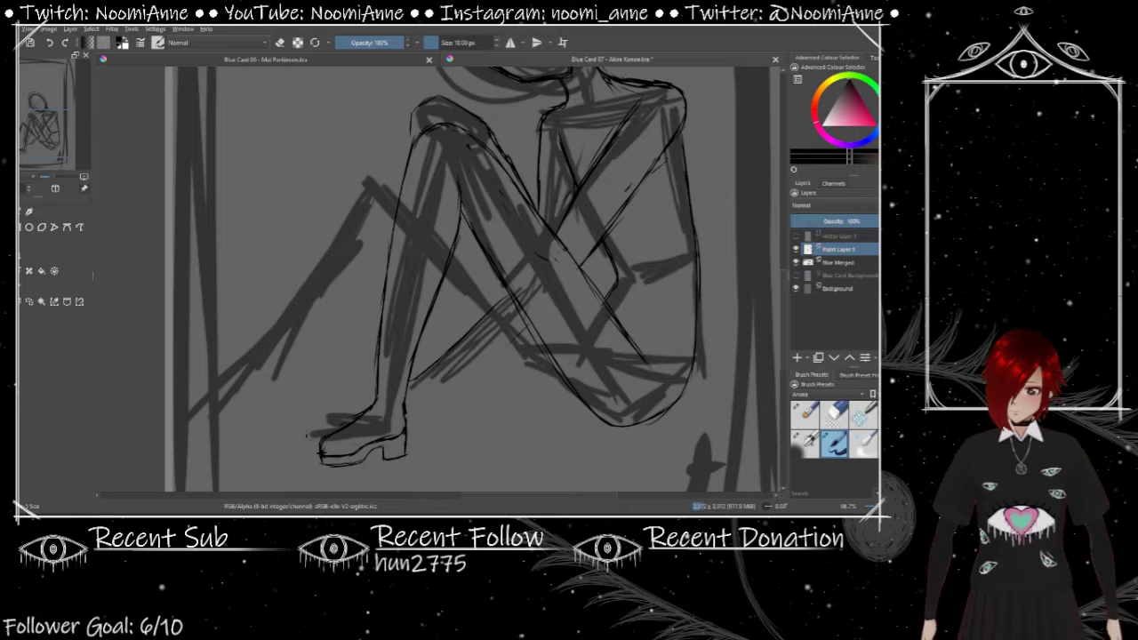
{"action": "scroll", "coordinate": [471, 358], "scroll_direction": "down", "scroll_amount": 5}
{"action": "left_click", "coordinate": [861, 281]}
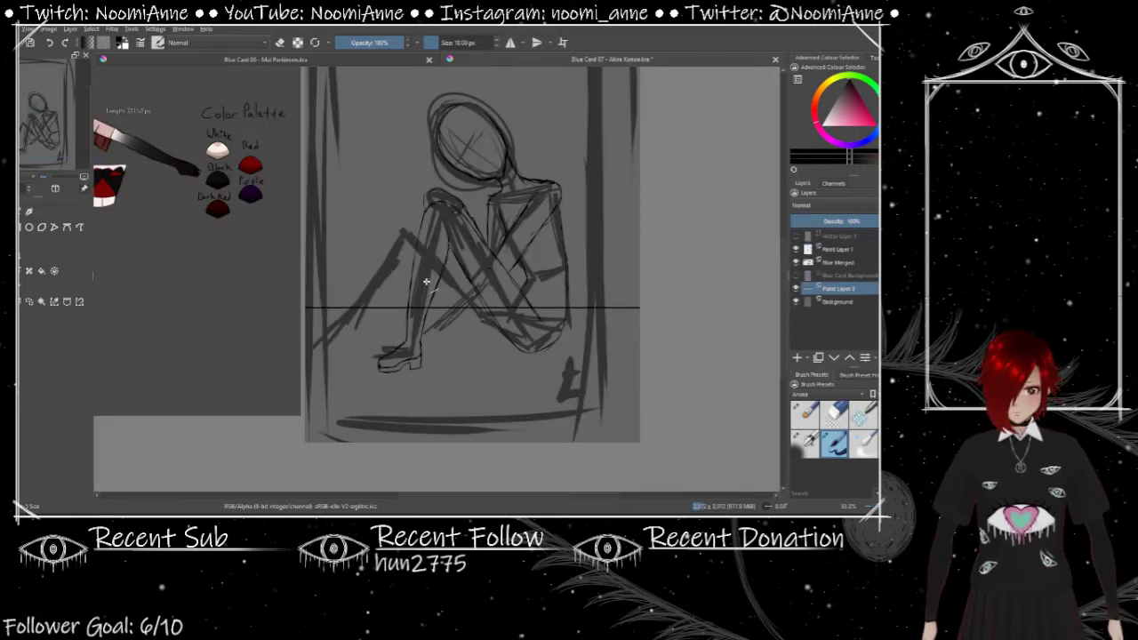
{"action": "left_click", "coordinate": [841, 249]}
Step: Sketch the forearm passing behind the raised thigh and reaching down towards the ground
{"action": "scroll", "coordinate": [544, 222], "scroll_direction": "up", "scroll_amount": 5}
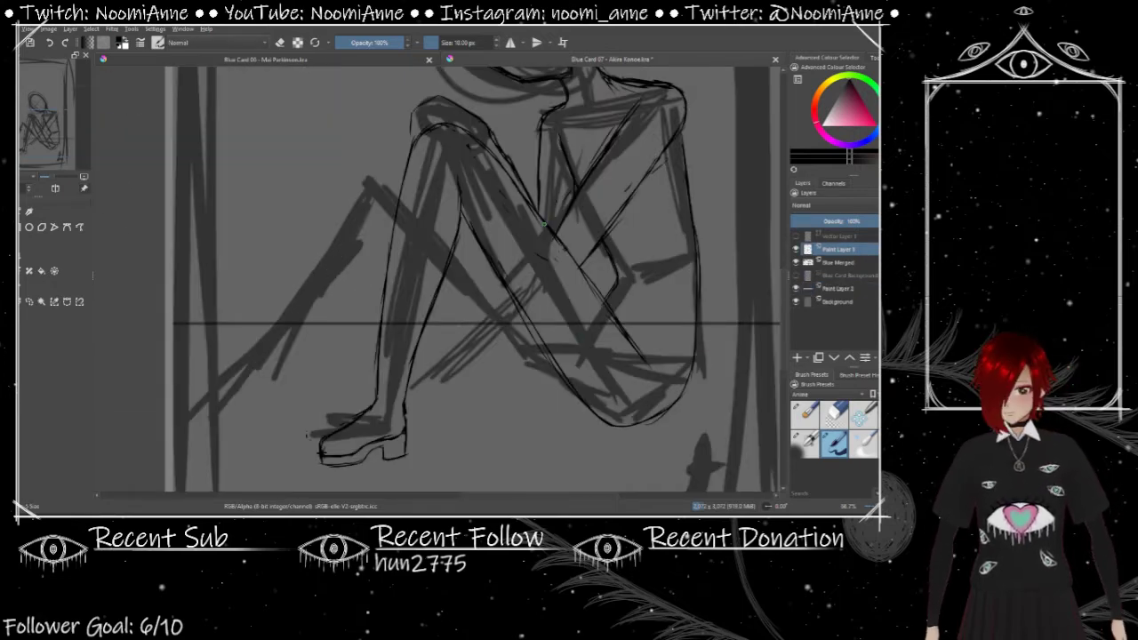
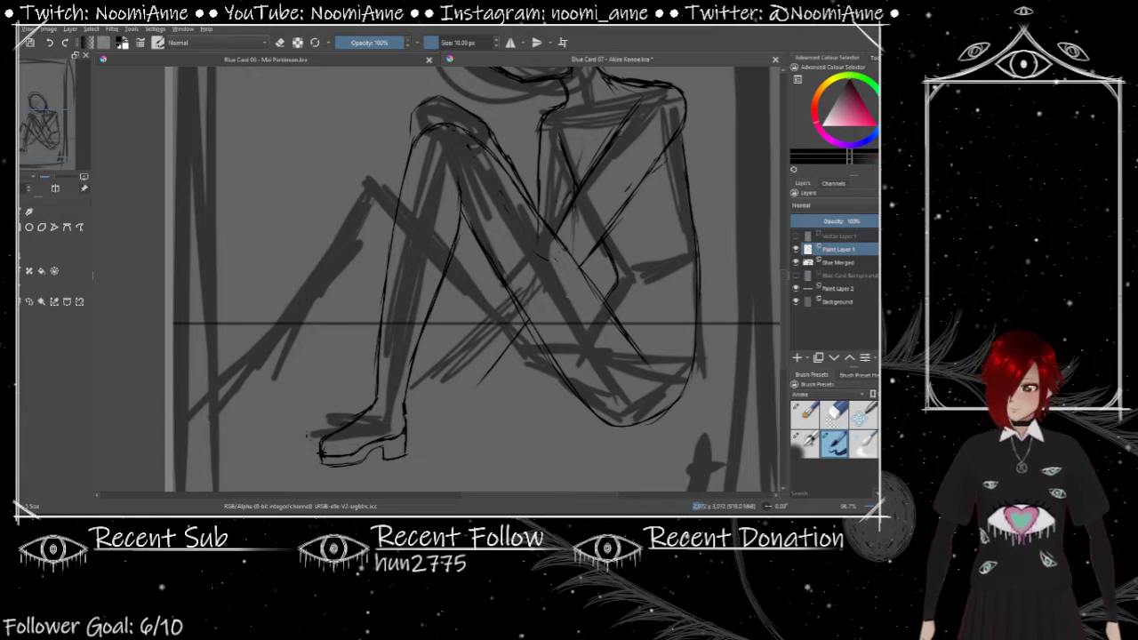
{"action": "mouse_move", "coordinate": [575, 207]}
{"action": "left_mouse_down"}
{"action": "mouse_move", "coordinate": [559, 315]}
{"action": "mouse_move", "coordinate": [523, 379]}
{"action": "left_mouse_up"}
{"action": "mouse_move", "coordinate": [540, 213]}
{"action": "left_mouse_down"}
{"action": "mouse_move", "coordinate": [533, 289]}
{"action": "mouse_move", "coordinate": [482, 395]}
{"action": "left_mouse_up"}
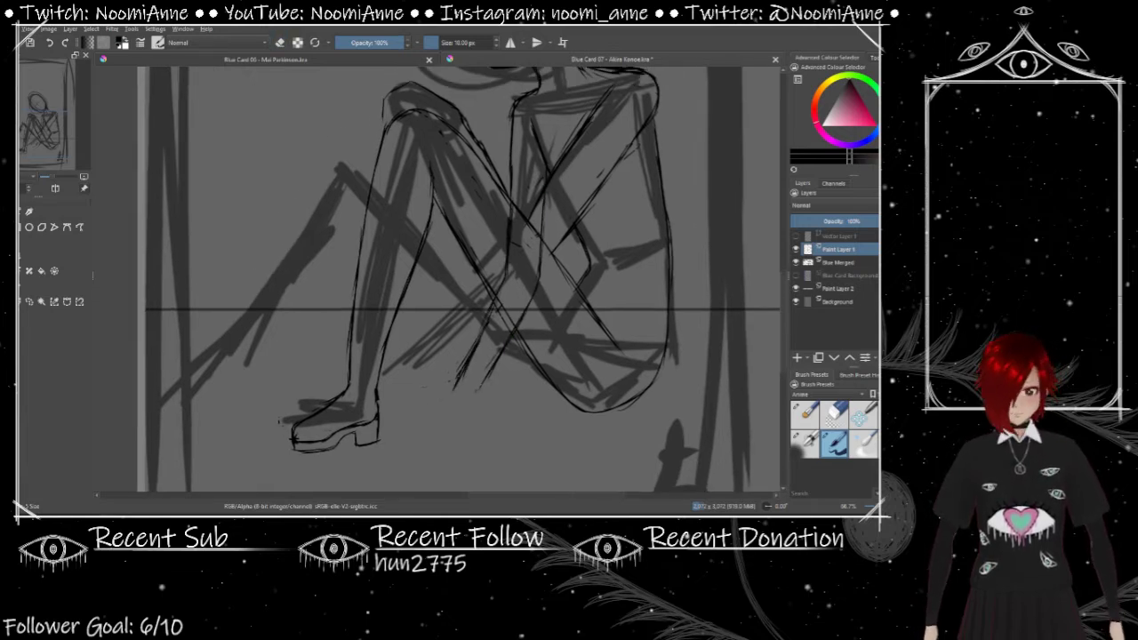
{"action": "scroll", "coordinate": [480, 275], "scroll_direction": "down", "scroll_amount": 5}
Step: Draw the inner contour of the raised knee and clean up the stray lines around it
{"action": "scroll", "coordinate": [481, 276], "scroll_direction": "up", "scroll_amount": 6}
{"action": "mouse_move", "coordinate": [425, 203]}
{"action": "left_mouse_down"}
{"action": "mouse_move", "coordinate": [491, 229]}
{"action": "mouse_move", "coordinate": [443, 211]}
{"action": "mouse_move", "coordinate": [461, 218]}
{"action": "left_mouse_up"}
{"action": "key", "text": "e"}
{"action": "key", "text": "e"}
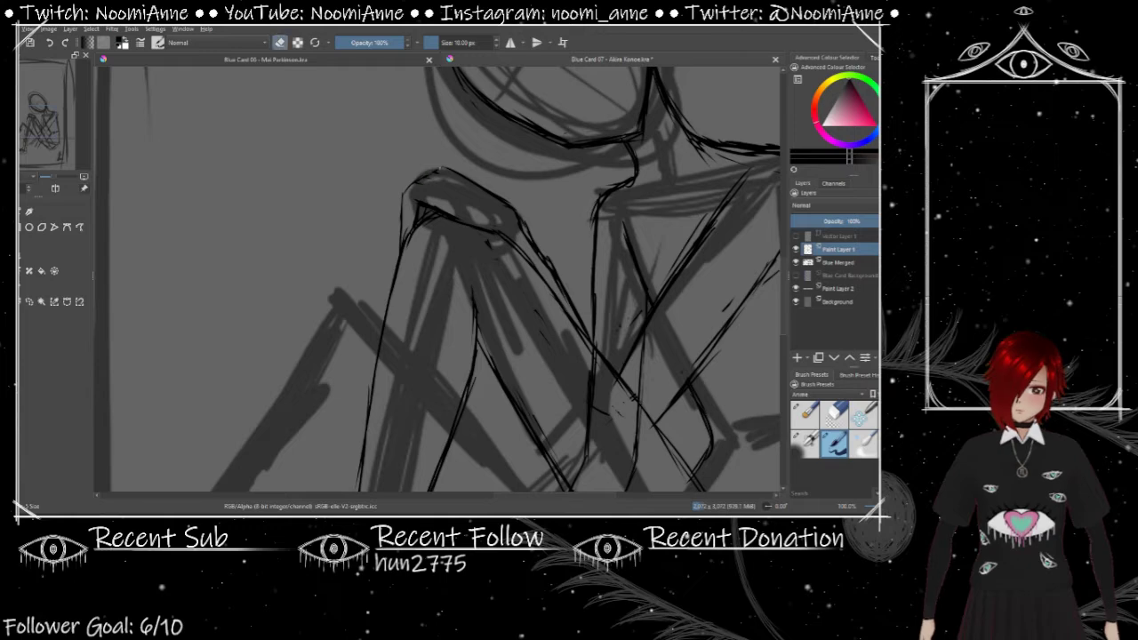
{"action": "scroll", "coordinate": [436, 232], "scroll_direction": "down", "scroll_amount": 6}
{"action": "scroll", "coordinate": [436, 231], "scroll_direction": "up", "scroll_amount": 6}
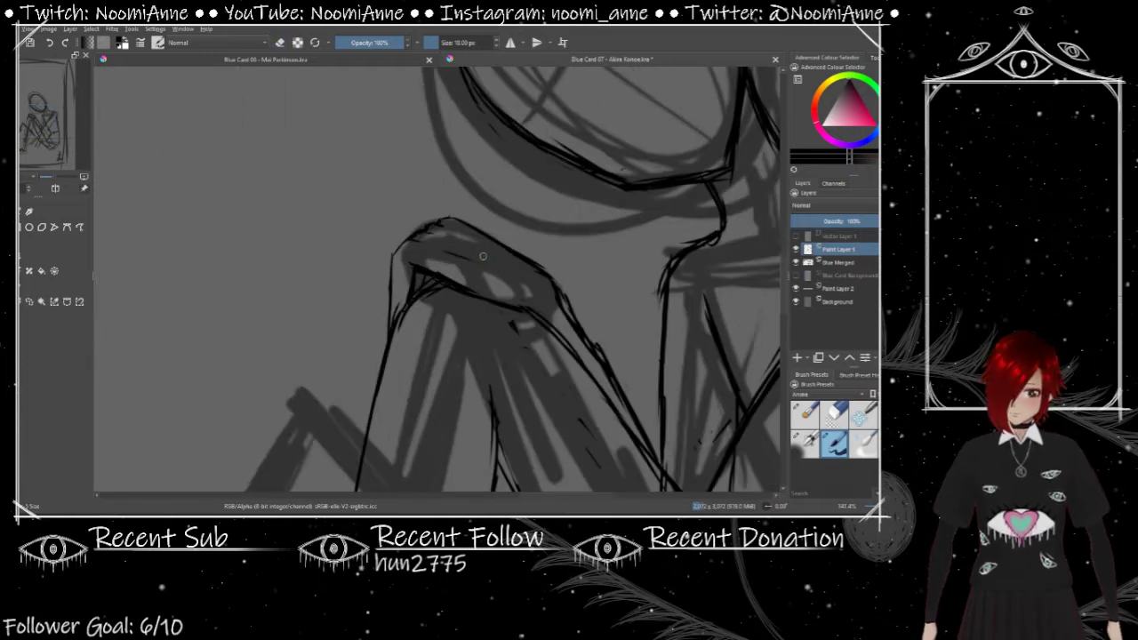
Step: Erase the arm lines that run across the raised thigh and sketch the top edge of the hand beyond the wrist
{"action": "scroll", "coordinate": [435, 231], "scroll_direction": "down", "scroll_amount": 6}
{"action": "scroll", "coordinate": [436, 276], "scroll_direction": "up", "scroll_amount": 5}
{"action": "key", "text": "e"}
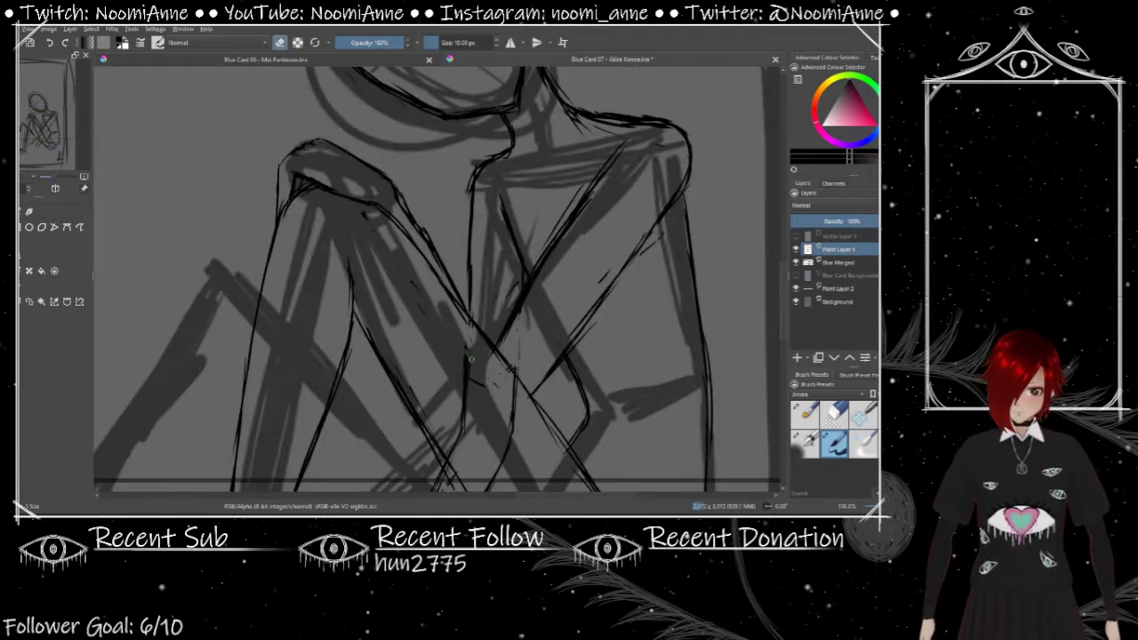
{"action": "scroll", "coordinate": [436, 276], "scroll_direction": "up", "scroll_amount": 2}
{"action": "scroll", "coordinate": [436, 276], "scroll_direction": "down", "scroll_amount": 4}
{"action": "scroll", "coordinate": [338, 466], "scroll_direction": "up", "scroll_amount": 1}
{"action": "key", "text": "e"}
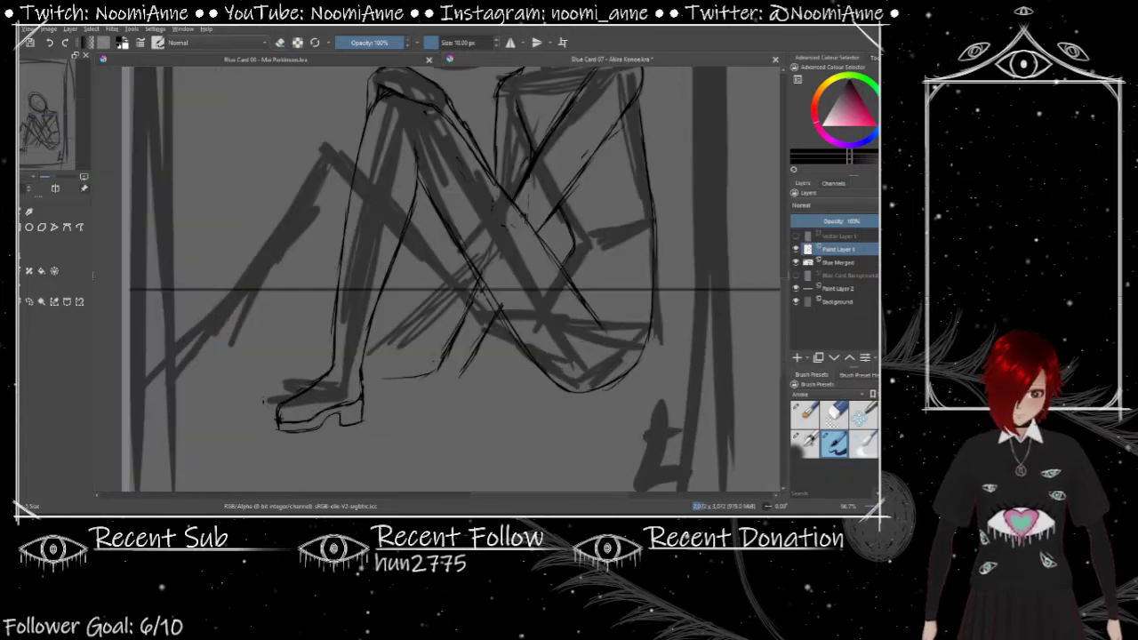
Step: Sketch a blocky palm with a thumb at the wrist, shift it slightly closer to the forearm, and erase the stray marks
{"action": "scroll", "coordinate": [439, 381], "scroll_direction": "up", "scroll_amount": 1}
{"action": "mouse_move", "coordinate": [400, 347]}
{"action": "left_mouse_down"}
{"action": "mouse_move", "coordinate": [445, 344]}
{"action": "mouse_move", "coordinate": [477, 360]}
{"action": "left_mouse_up"}
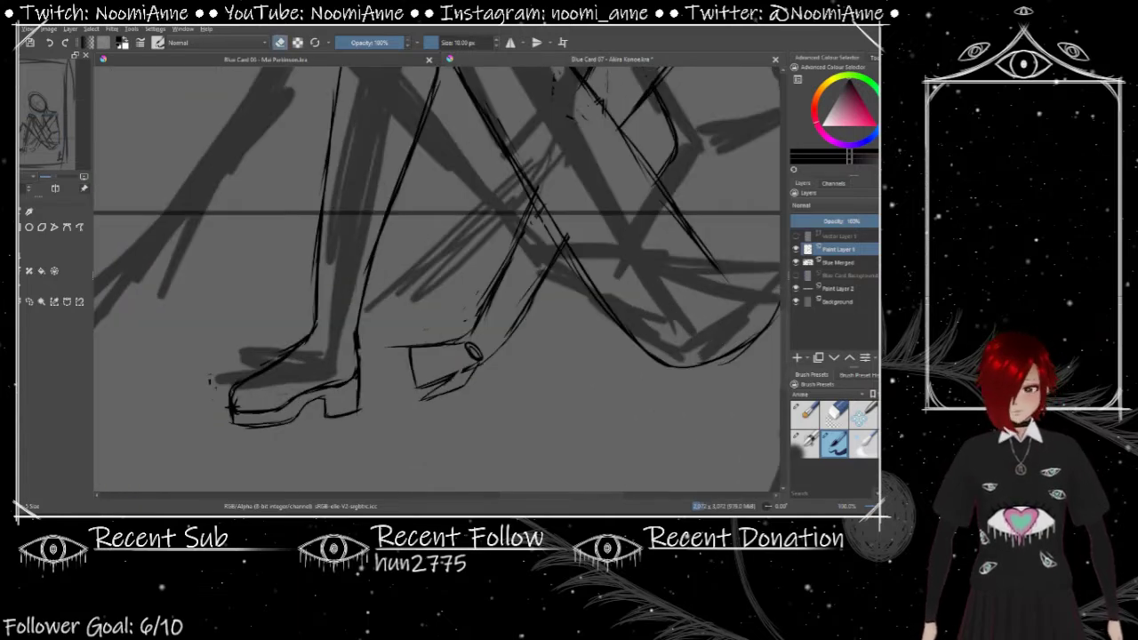
{"action": "key", "text": "e"}
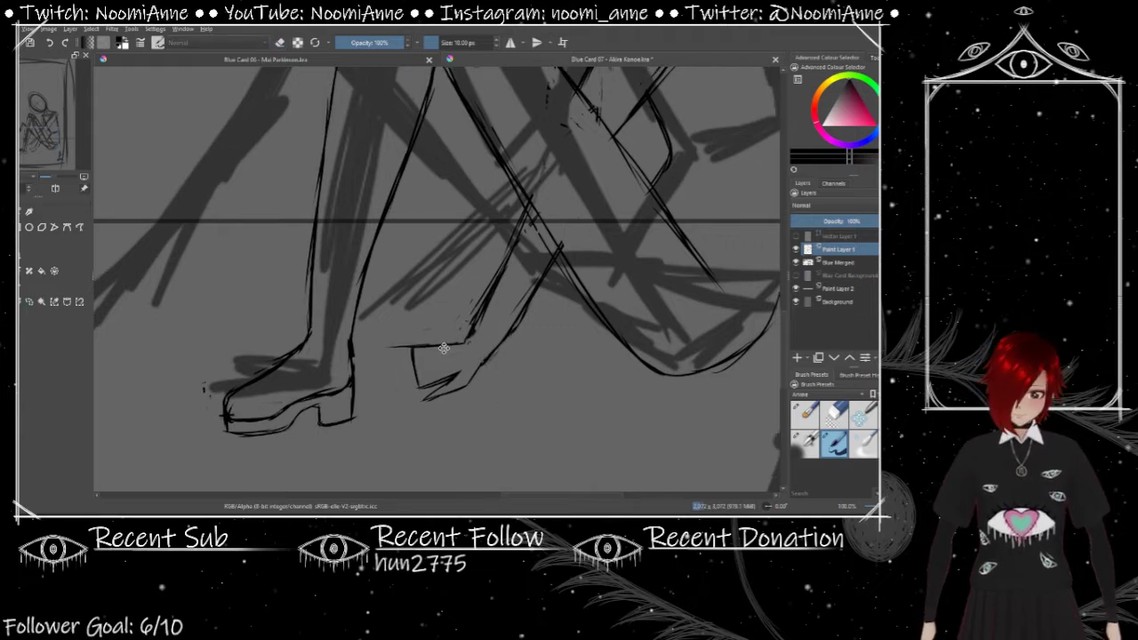
{"action": "left_click_drag", "start_coordinate": [449, 339], "coordinate": [471, 334]}
{"action": "key", "text": "e"}
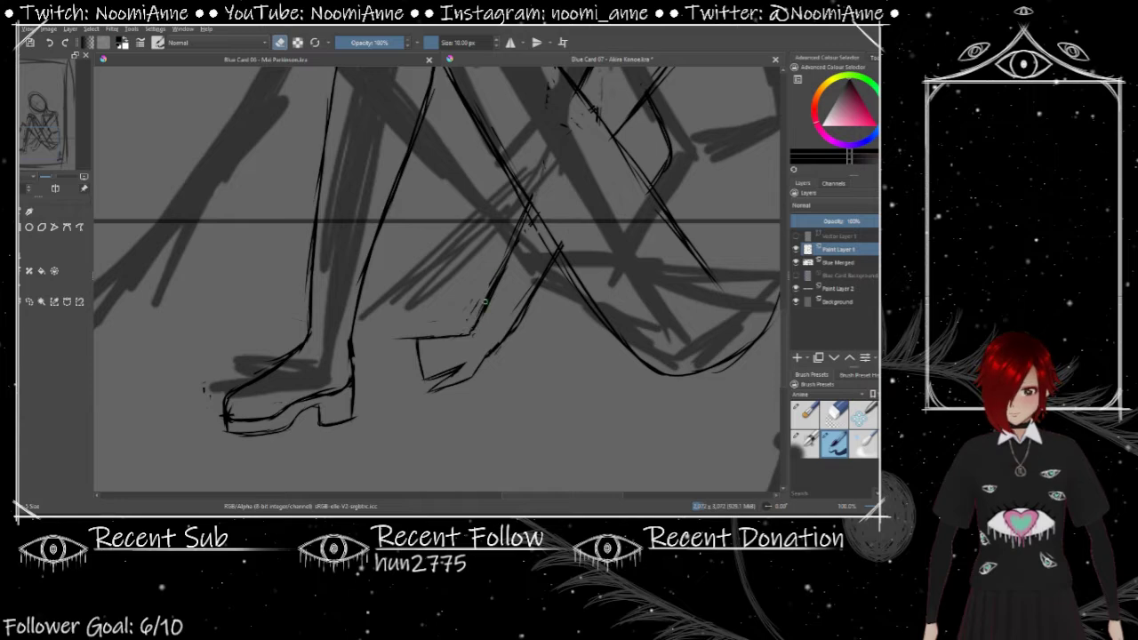
{"action": "key", "text": "e"}
{"action": "scroll", "coordinate": [485, 301], "scroll_direction": "up", "scroll_amount": 2}
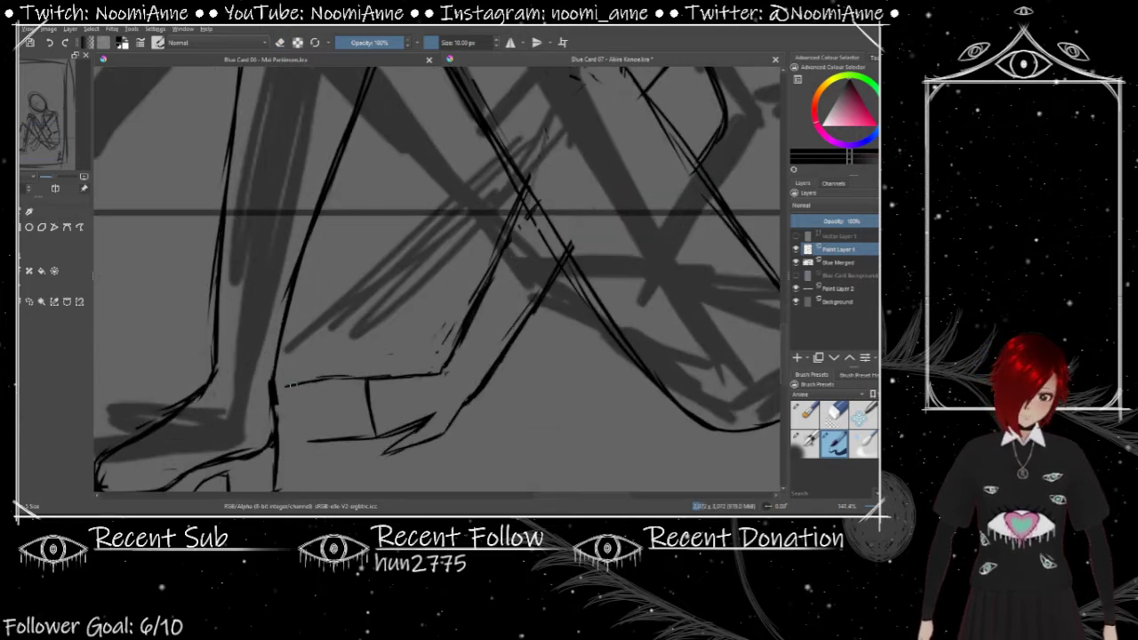
Step: Redraw the hand's finger block shorter and divide it with knuckle lines
{"action": "mouse_move", "coordinate": [400, 401]}
{"action": "left_mouse_down"}
{"action": "mouse_move", "coordinate": [536, 330]}
{"action": "mouse_move", "coordinate": [468, 372]}
{"action": "left_mouse_up"}
{"action": "key", "text": "ctrl+z"}
{"action": "scroll", "coordinate": [516, 391], "scroll_direction": "down", "scroll_amount": 3}
{"action": "scroll", "coordinate": [516, 392], "scroll_direction": "up", "scroll_amount": 5}
{"action": "mouse_move", "coordinate": [462, 436]}
{"action": "left_mouse_down"}
{"action": "mouse_move", "coordinate": [575, 414]}
{"action": "mouse_move", "coordinate": [512, 420]}
{"action": "left_mouse_up"}
{"action": "mouse_move", "coordinate": [458, 431]}
{"action": "left_mouse_down"}
{"action": "mouse_move", "coordinate": [552, 400]}
{"action": "mouse_move", "coordinate": [534, 401]}
{"action": "left_mouse_up"}
{"action": "key", "text": "ctrl+z"}
{"action": "key", "text": "ctrl+z"}
{"action": "key", "text": "ctrl+z"}
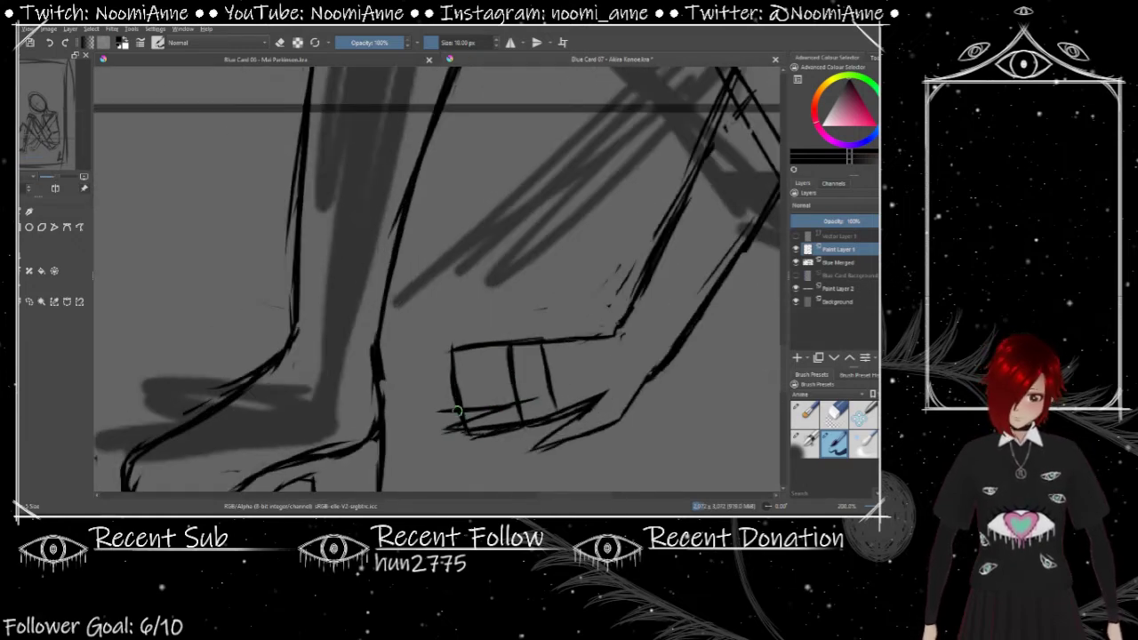
Step: Sketch the fingertips and the lines separating the individual fingers across the hand block
{"action": "left_click_drag", "start_coordinate": [437, 411], "coordinate": [505, 395]}
{"action": "key", "text": "ctrl+z"}
{"action": "left_click_drag", "start_coordinate": [444, 350], "coordinate": [474, 347]}
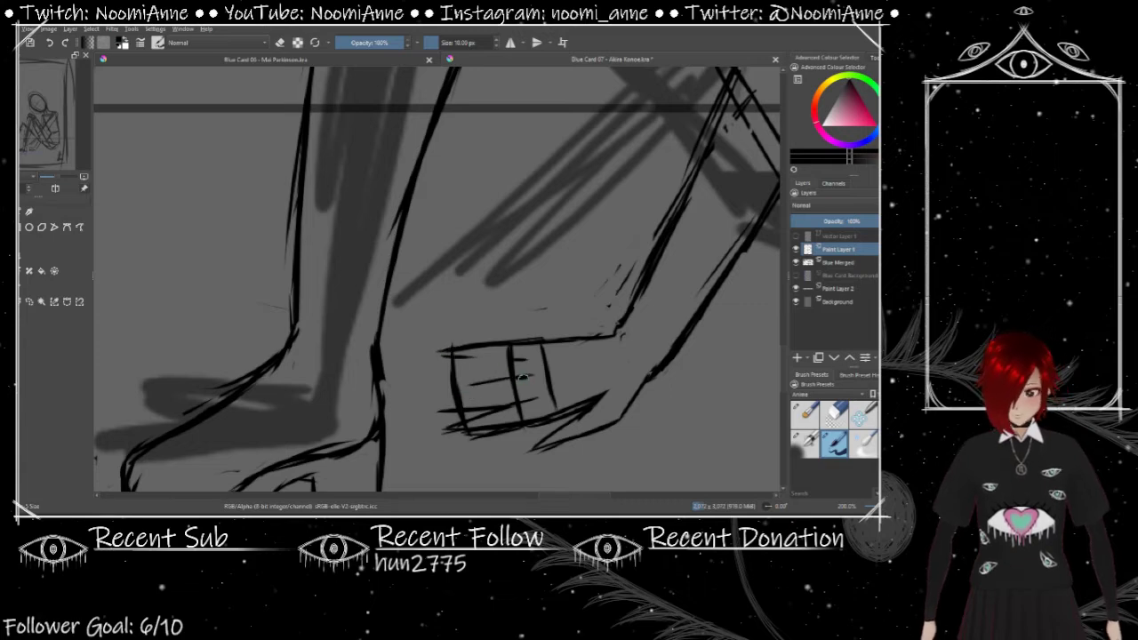
{"action": "key", "text": "ctrl+z"}
{"action": "mouse_move", "coordinate": [461, 394]}
{"action": "left_mouse_down"}
{"action": "mouse_move", "coordinate": [512, 381]}
{"action": "mouse_move", "coordinate": [426, 408]}
{"action": "left_mouse_up"}
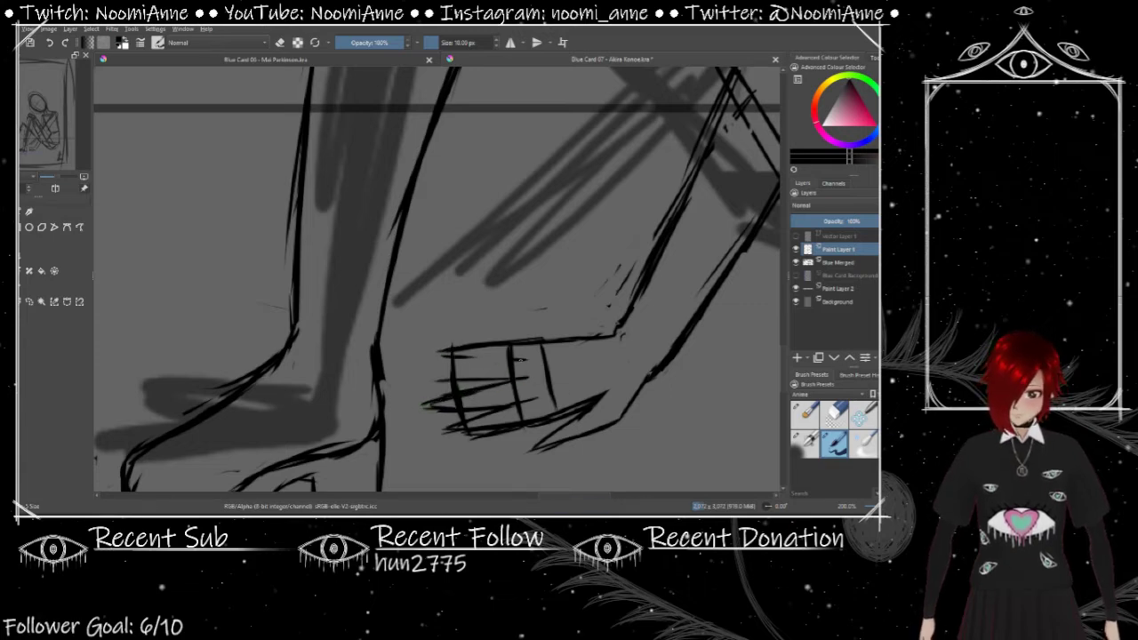
{"action": "mouse_move", "coordinate": [514, 359]}
{"action": "left_mouse_down"}
{"action": "mouse_move", "coordinate": [431, 379]}
{"action": "mouse_move", "coordinate": [443, 397]}
{"action": "mouse_move", "coordinate": [431, 400]}
{"action": "left_mouse_up"}
Step: Erase the construction lines in the gaps between the fingers and outline each finger with a tapered tip
{"action": "key", "text": "e"}
{"action": "key", "text": "e"}
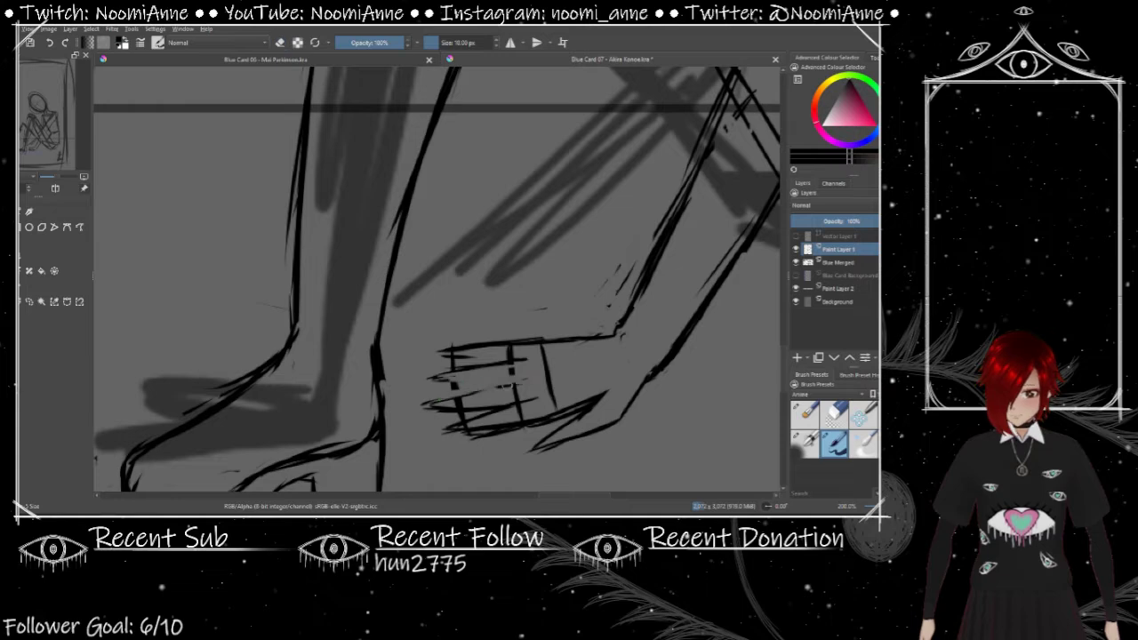
{"action": "left_click_drag", "start_coordinate": [531, 380], "coordinate": [459, 395]}
{"action": "mouse_move", "coordinate": [512, 388]}
{"action": "left_mouse_down"}
{"action": "mouse_move", "coordinate": [434, 405]}
{"action": "mouse_move", "coordinate": [422, 384]}
{"action": "left_mouse_up"}
{"action": "left_click_drag", "start_coordinate": [527, 365], "coordinate": [449, 354]}
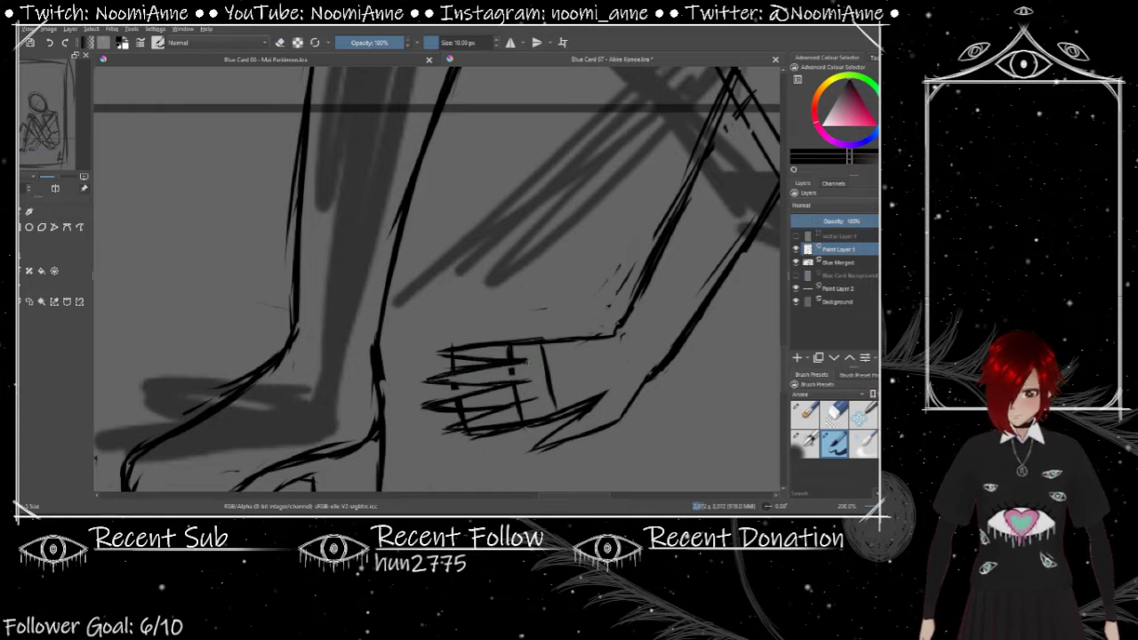
Step: Erase the knuckle lines crossing the fingers of the resting hand
{"action": "key", "text": "e"}
{"action": "left_click_drag", "start_coordinate": [528, 363], "coordinate": [509, 373]}
{"action": "left_click_drag", "start_coordinate": [548, 349], "coordinate": [553, 408]}
{"action": "key", "text": "e"}
{"action": "left_click_drag", "start_coordinate": [462, 354], "coordinate": [440, 357]}
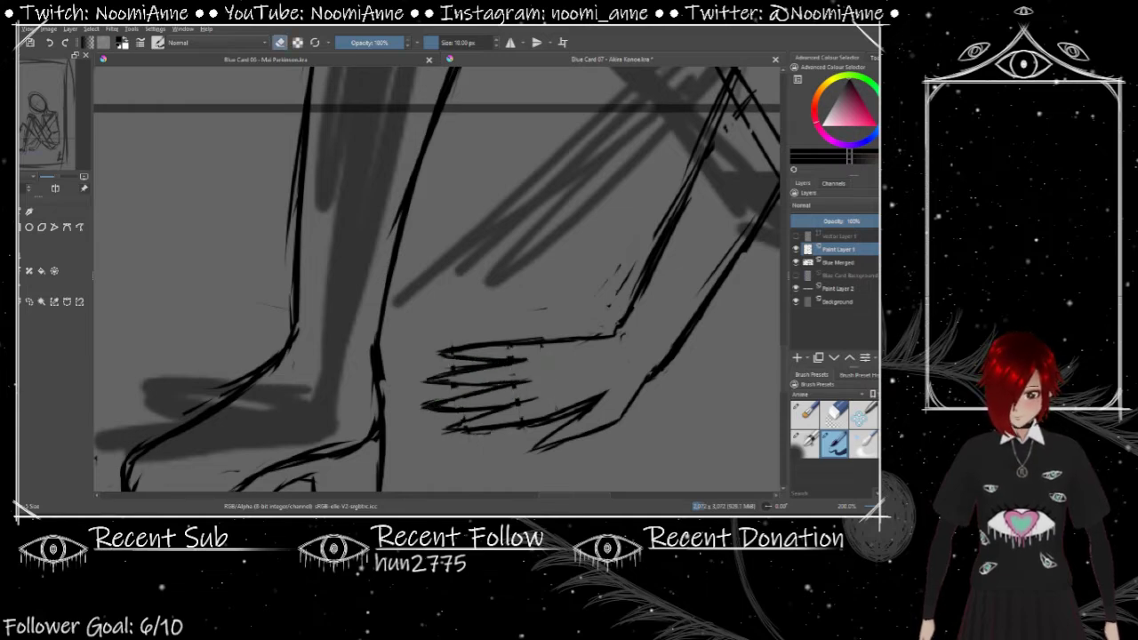
Step: Reduce the brush to 6 px and redraw the two upper fingers with slightly bent, tapered contours, erasing the old edges
{"action": "scroll", "coordinate": [534, 374], "scroll_direction": "up", "scroll_amount": 1}
{"action": "key", "text": "e"}
{"action": "left_click_drag", "start_coordinate": [420, 301], "coordinate": [372, 306]}
{"action": "left_click_drag", "start_coordinate": [482, 306], "coordinate": [410, 306]}
{"action": "key", "text": "e"}
{"action": "left_click_drag", "start_coordinate": [484, 320], "coordinate": [352, 323]}
{"action": "key", "text": "e"}
{"action": "mouse_move", "coordinate": [450, 324]}
{"action": "left_mouse_down"}
{"action": "mouse_move", "coordinate": [372, 326]}
{"action": "mouse_move", "coordinate": [329, 358]}
{"action": "left_mouse_up"}
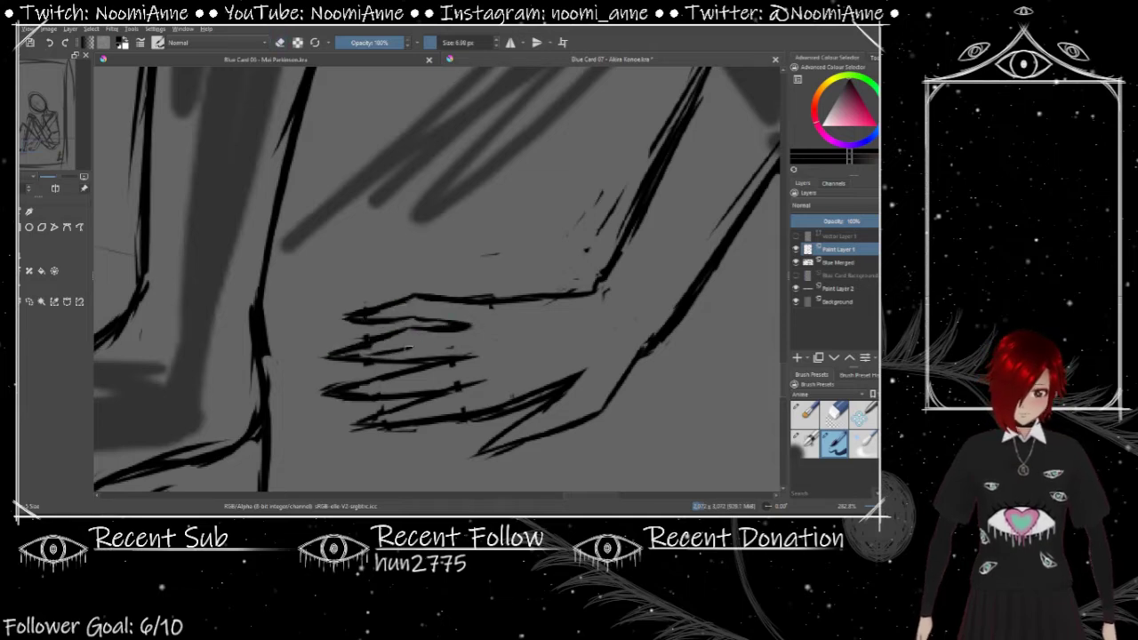
{"action": "left_click_drag", "start_coordinate": [470, 348], "coordinate": [360, 363]}
Step: Refine the contours of the hand's middle fingers and erase the leftover strokes between them
{"action": "key", "text": "e"}
{"action": "key", "text": "e"}
{"action": "key", "text": "e"}
{"action": "mouse_move", "coordinate": [437, 364]}
{"action": "left_mouse_down"}
{"action": "mouse_move", "coordinate": [350, 392]}
{"action": "mouse_move", "coordinate": [377, 379]}
{"action": "left_mouse_up"}
{"action": "key", "text": "e"}
{"action": "left_click_drag", "start_coordinate": [448, 389], "coordinate": [347, 399]}
{"action": "key", "text": "e"}
{"action": "key", "text": "e"}
{"action": "scroll", "coordinate": [436, 276], "scroll_direction": "down", "scroll_amount": 2}
{"action": "key", "text": "e"}
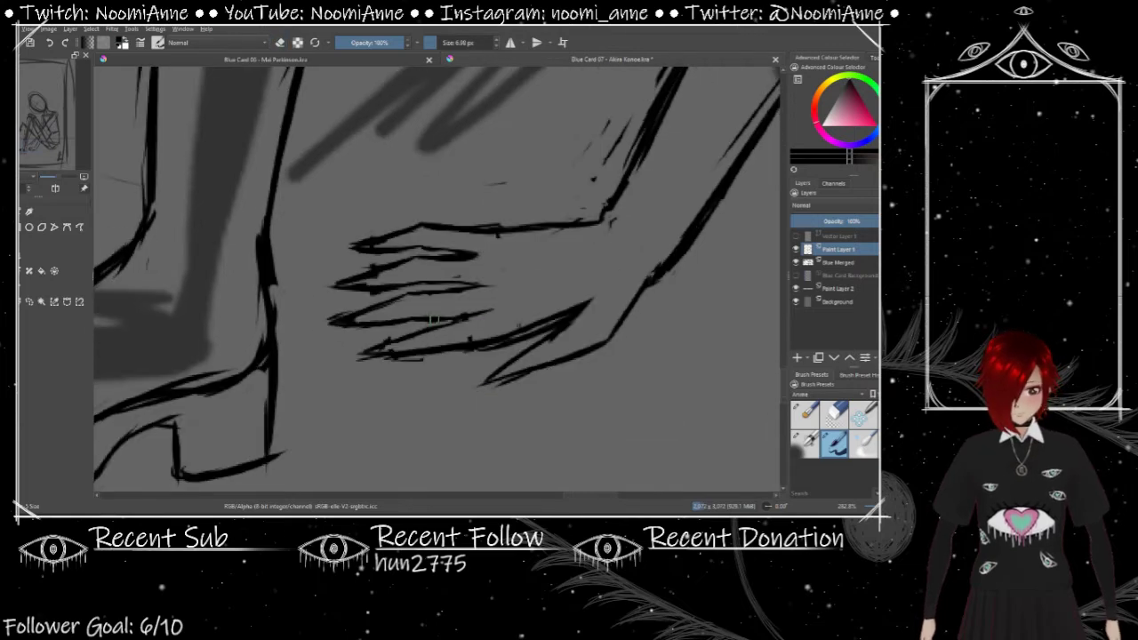
Step: Reshape the lowest finger beside the thumb with a bent upper edge and a new underside
{"action": "left_click_drag", "start_coordinate": [434, 318], "coordinate": [365, 347]}
{"action": "key", "text": "e"}
{"action": "key", "text": "e"}
{"action": "left_click_drag", "start_coordinate": [470, 339], "coordinate": [398, 352]}
{"action": "scroll", "coordinate": [455, 341], "scroll_direction": "up", "scroll_amount": 1}
{"action": "scroll", "coordinate": [463, 356], "scroll_direction": "down", "scroll_amount": 4}
{"action": "scroll", "coordinate": [478, 380], "scroll_direction": "up", "scroll_amount": 5}
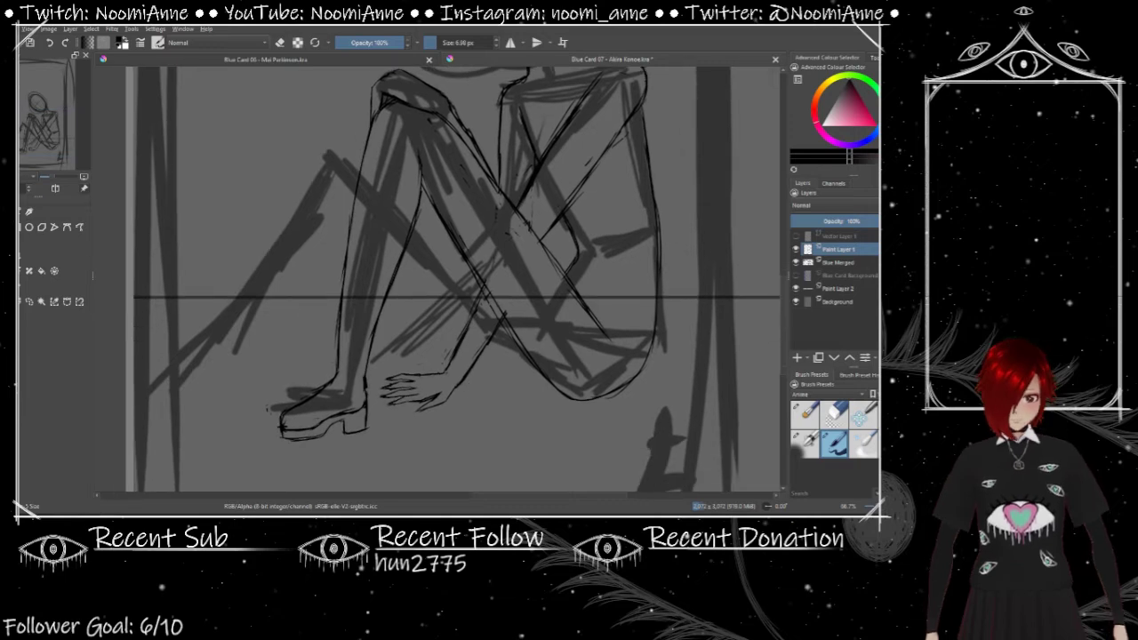
{"action": "left_click_drag", "start_coordinate": [462, 359], "coordinate": [400, 367]}
{"action": "left_click_drag", "start_coordinate": [502, 354], "coordinate": [470, 363]}
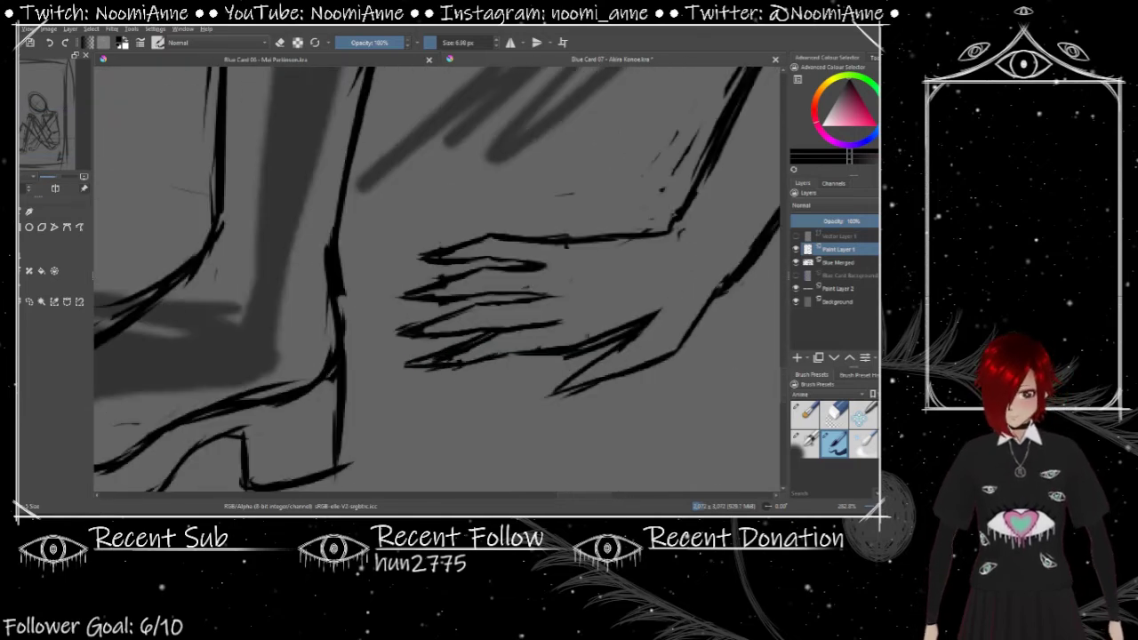
Step: Undo the last strokes on the lowest finger and redraw its underside running into the thumb
{"action": "key", "text": "ctrl+z"}
{"action": "key", "text": "ctrl+z"}
{"action": "key", "text": "ctrl+z"}
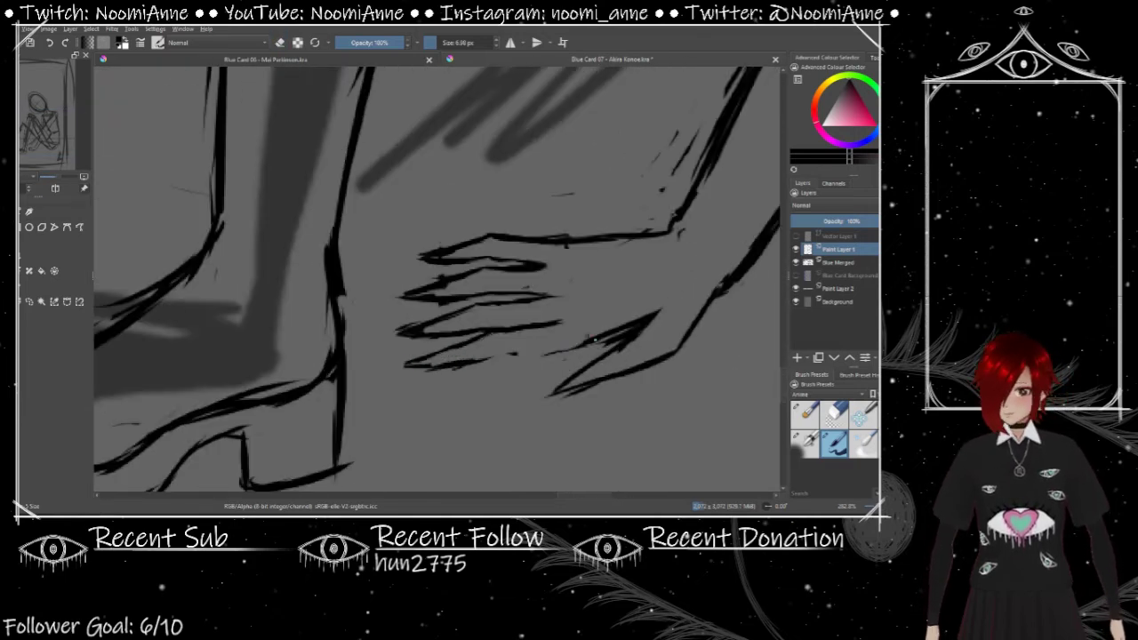
{"action": "left_click_drag", "start_coordinate": [578, 341], "coordinate": [436, 364]}
{"action": "key", "text": "ctrl+z"}
{"action": "key", "text": "ctrl+shift+z"}
{"action": "scroll", "coordinate": [501, 329], "scroll_direction": "up", "scroll_amount": 1}
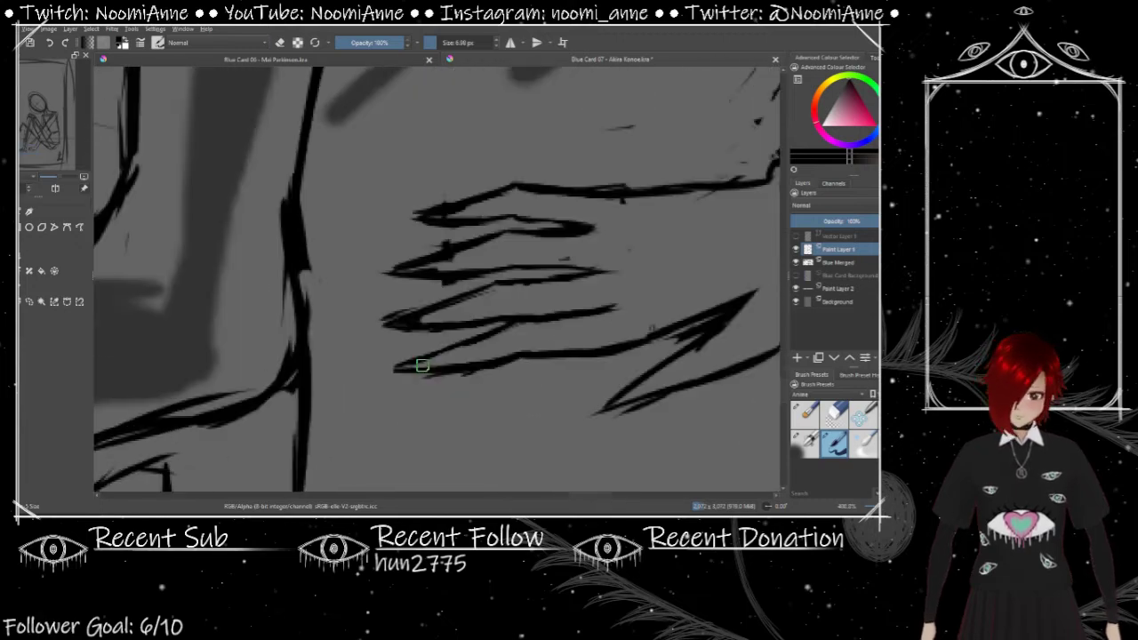
Step: Touch up the lower two fingers' outlines, comparing the hand with and without the latest strokes
{"action": "scroll", "coordinate": [500, 329], "scroll_direction": "down", "scroll_amount": 6}
{"action": "scroll", "coordinate": [501, 329], "scroll_direction": "up", "scroll_amount": 6}
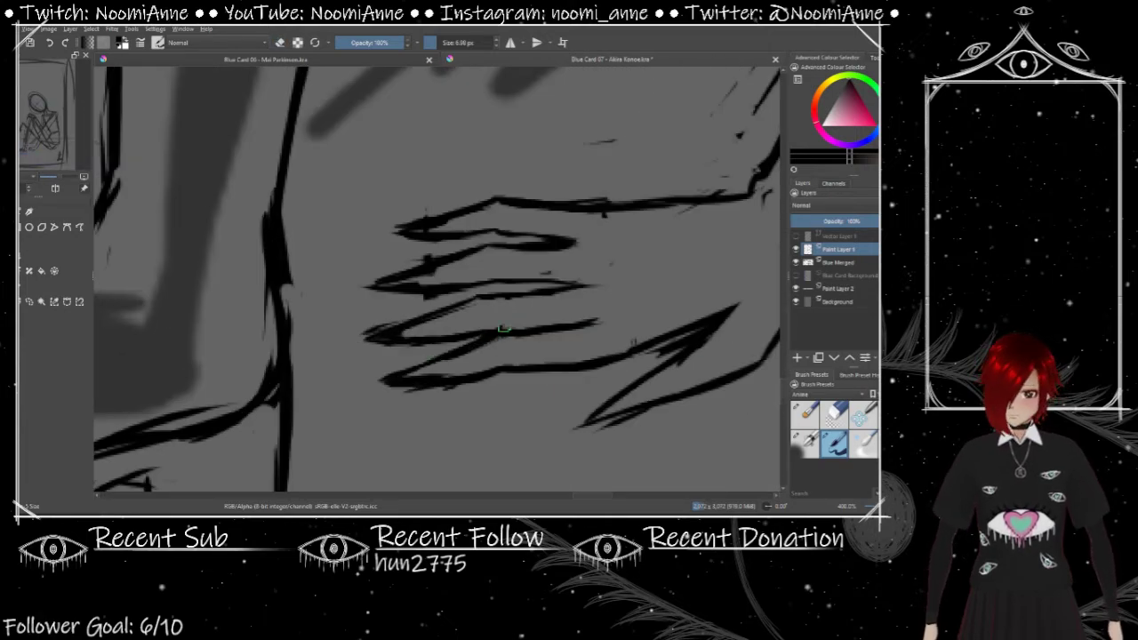
{"action": "key", "text": "ctrl+z"}
{"action": "key", "text": "ctrl+shift+z"}
{"action": "scroll", "coordinate": [454, 384], "scroll_direction": "down", "scroll_amount": 4}
{"action": "scroll", "coordinate": [454, 384], "scroll_direction": "up", "scroll_amount": 4}
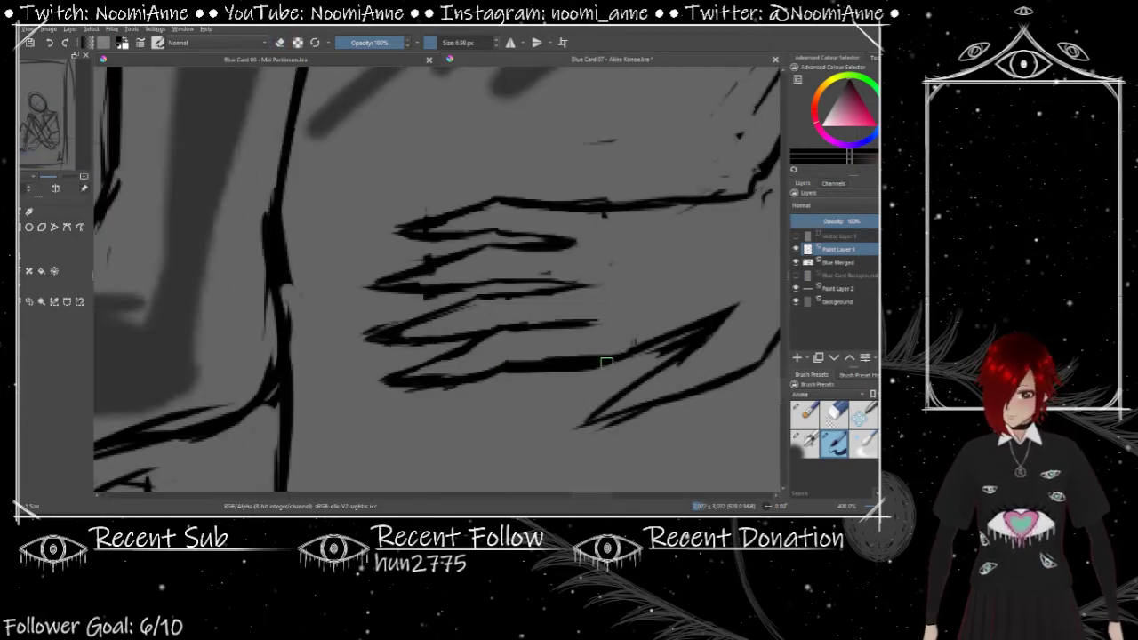
{"action": "scroll", "coordinate": [454, 384], "scroll_direction": "up", "scroll_amount": 1}
{"action": "key", "text": "ctrl+z"}
{"action": "key", "text": "ctrl+shift+z"}
{"action": "scroll", "coordinate": [455, 384], "scroll_direction": "down", "scroll_amount": 5}
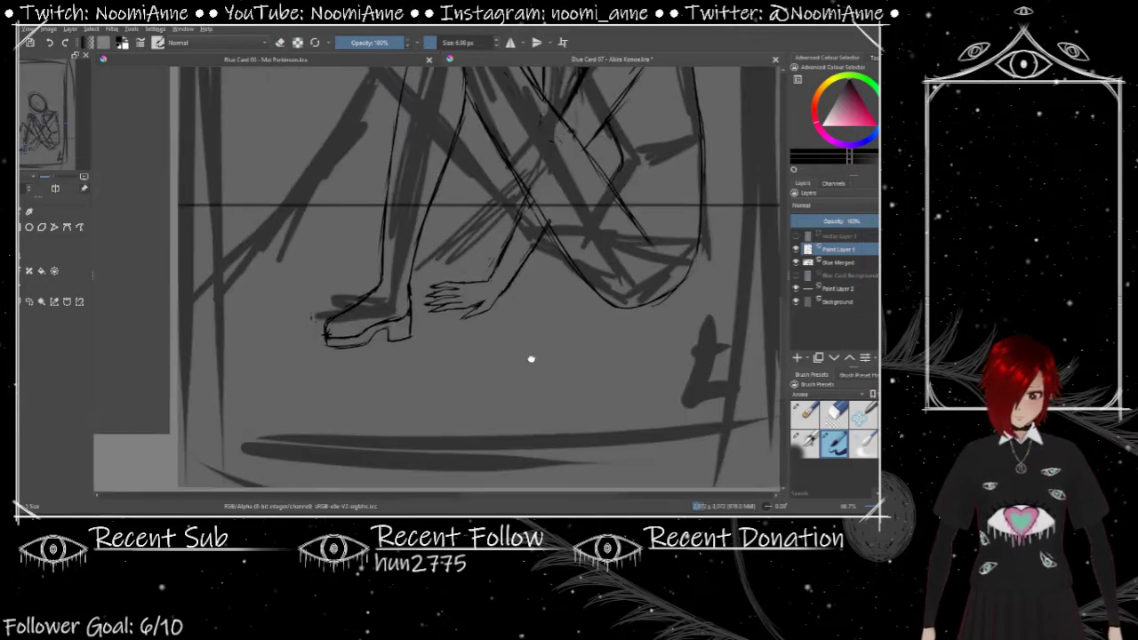
Step: Enlarge the brush to 10 px and sketch the far leg's thigh underside, bent knee and shin
{"action": "mouse_move", "coordinate": [534, 358]}
{"action": "left_mouse_down"}
{"action": "mouse_move", "coordinate": [529, 422]}
{"action": "mouse_move", "coordinate": [487, 490]}
{"action": "left_mouse_up"}
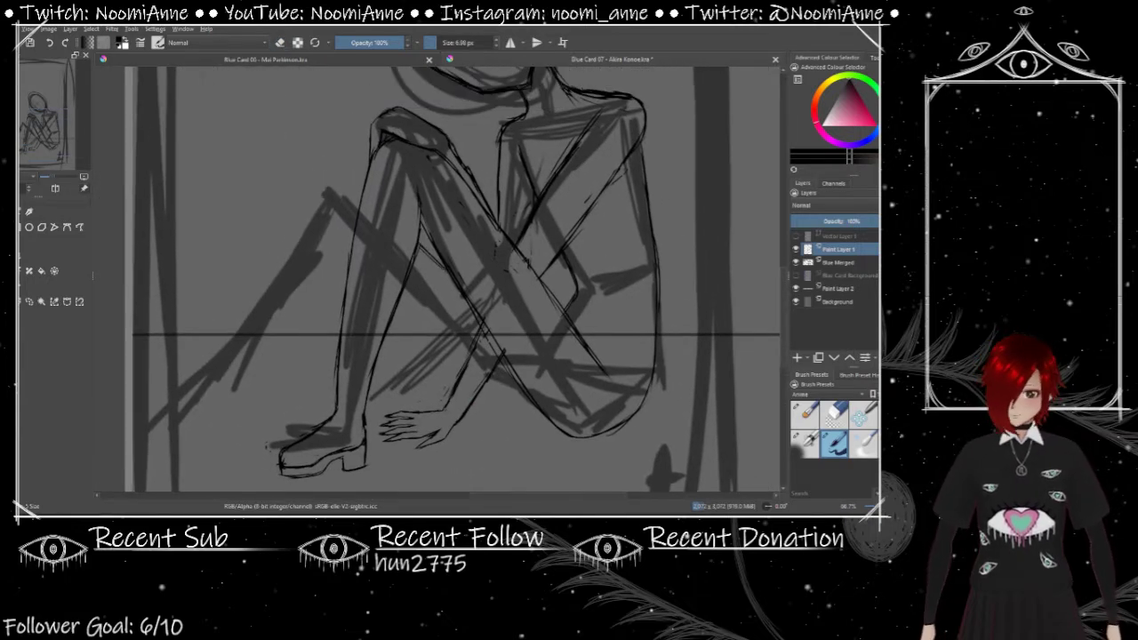
{"action": "key", "text": "bracketright"}
{"action": "key", "text": "bracketright"}
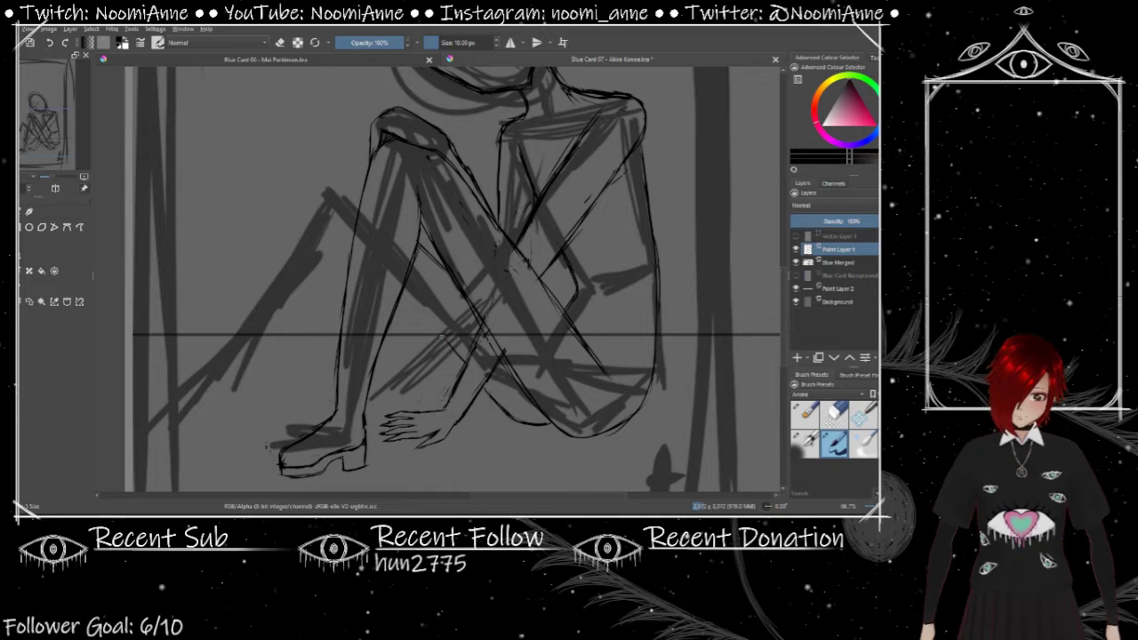
{"action": "left_click_drag", "start_coordinate": [400, 373], "coordinate": [560, 343]}
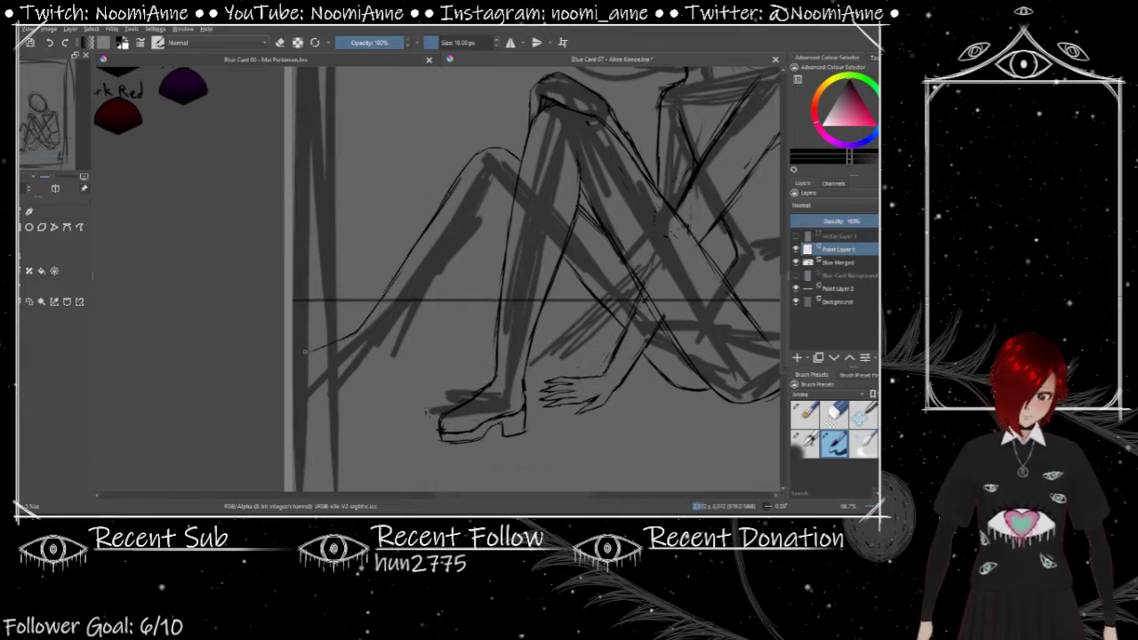
{"action": "mouse_move", "coordinate": [498, 192]}
{"action": "left_mouse_down"}
{"action": "mouse_move", "coordinate": [383, 335]}
{"action": "mouse_move", "coordinate": [383, 356]}
{"action": "mouse_move", "coordinate": [453, 322]}
{"action": "left_mouse_up"}
{"action": "key", "text": "plus"}
Step: Sketch a heeled shoe at the end of the far leg
{"action": "scroll", "coordinate": [440, 280], "scroll_direction": "down", "scroll_amount": 5}
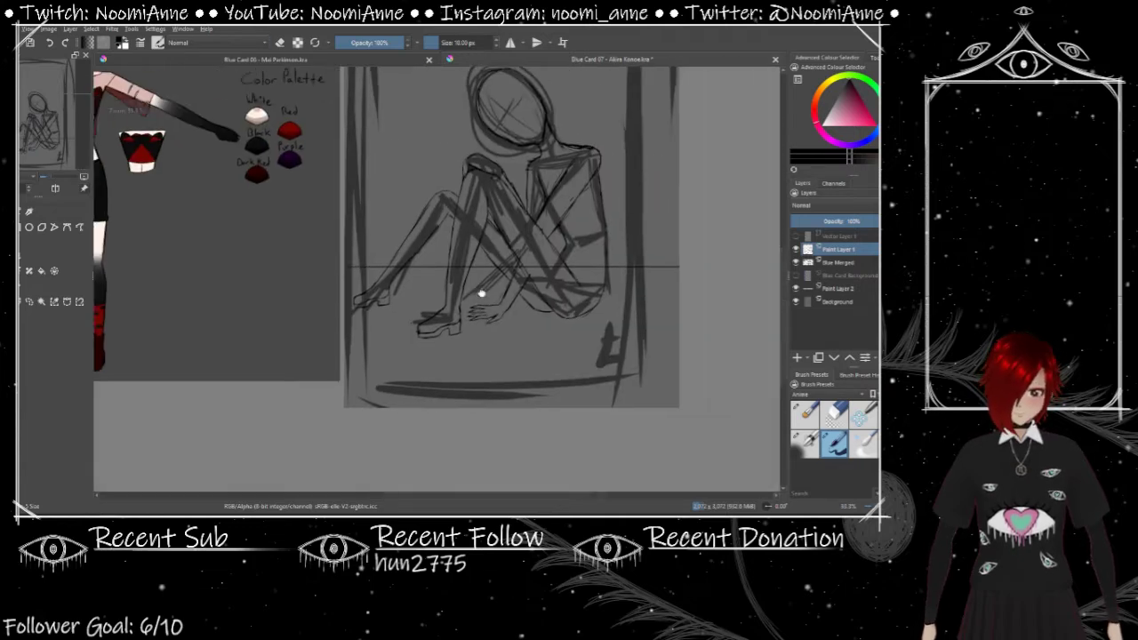
{"action": "left_click_drag", "start_coordinate": [374, 308], "coordinate": [465, 369]}
{"action": "key", "text": "ctrl+t"}
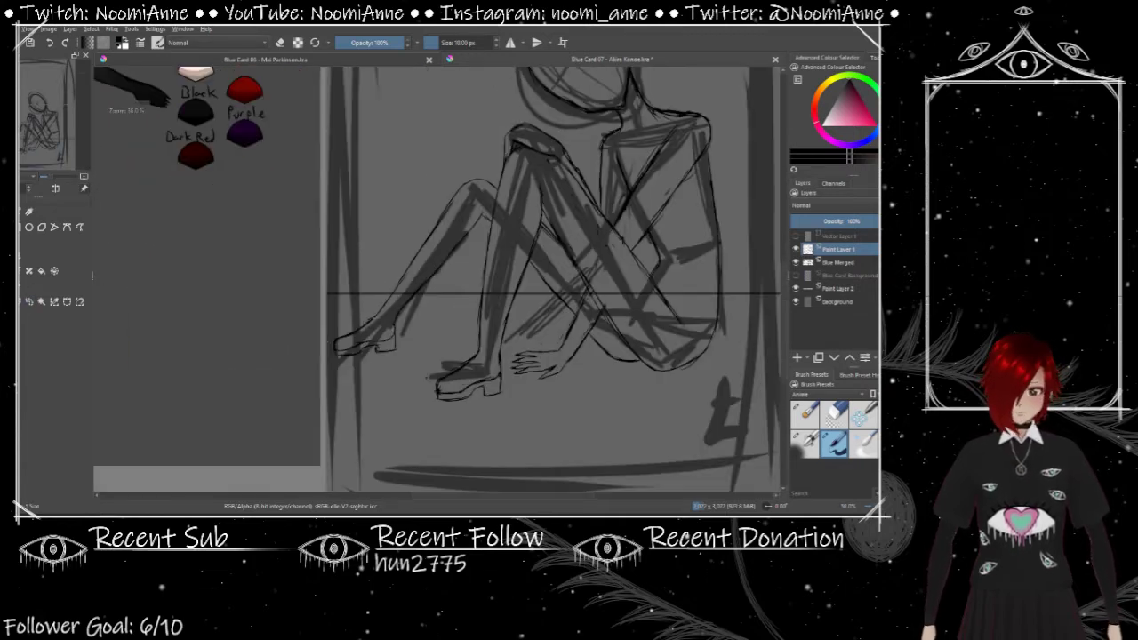
{"action": "left_click_drag", "start_coordinate": [351, 338], "coordinate": [472, 382]}
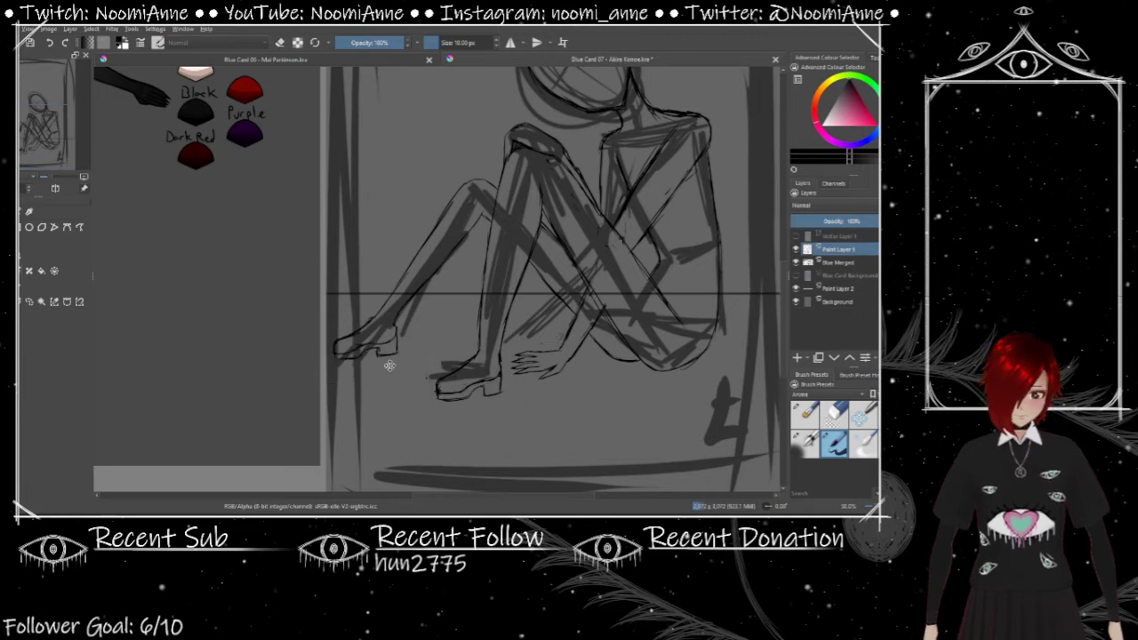
Step: Refine the far leg's shin and calf contours and erase the surplus lines along them
{"action": "key", "text": "1"}
{"action": "mouse_move", "coordinate": [428, 318]}
{"action": "left_mouse_down"}
{"action": "mouse_move", "coordinate": [419, 356]}
{"action": "mouse_move", "coordinate": [530, 112]}
{"action": "mouse_move", "coordinate": [584, 167]}
{"action": "mouse_move", "coordinate": [575, 183]}
{"action": "left_mouse_up"}
{"action": "key", "text": "e"}
{"action": "left_click_drag", "start_coordinate": [585, 151], "coordinate": [427, 329]}
{"action": "left_click_drag", "start_coordinate": [524, 125], "coordinate": [471, 205]}
{"action": "left_click_drag", "start_coordinate": [414, 294], "coordinate": [360, 364]}
{"action": "key", "text": "e"}
{"action": "key", "text": "minus"}
{"action": "key", "text": "minus"}
{"action": "key", "text": "minus"}
{"action": "key", "text": "1"}
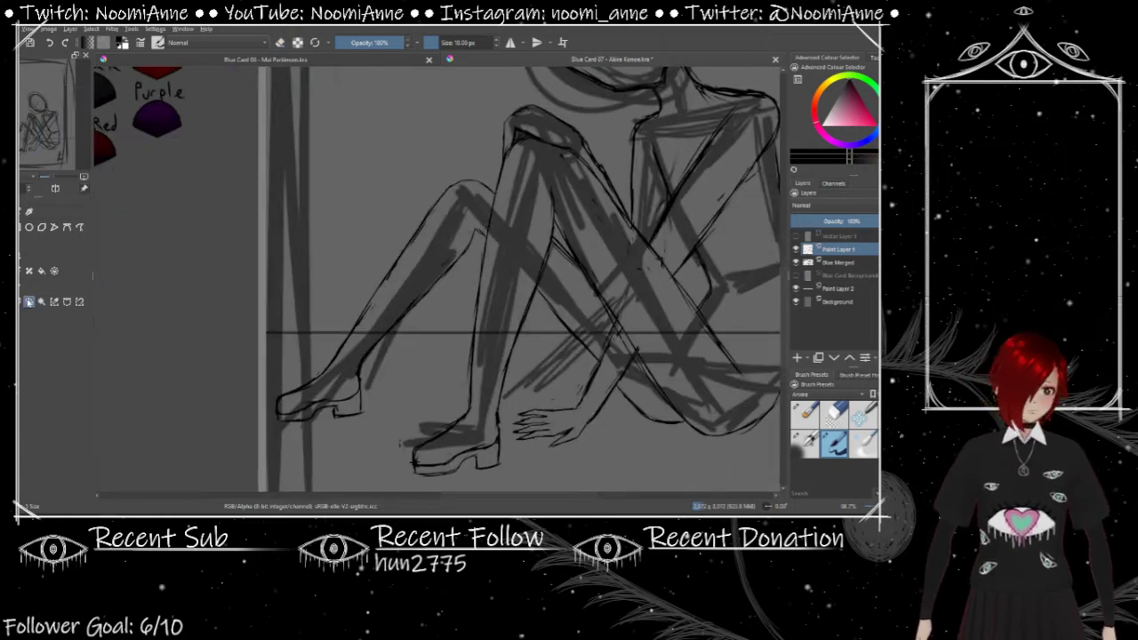
Step: Redraw the far leg's calf line so it meets the near shin lower down
{"action": "left_click_drag", "start_coordinate": [294, 402], "coordinate": [448, 196]}
{"action": "key", "text": "plus"}
{"action": "key", "text": "e"}
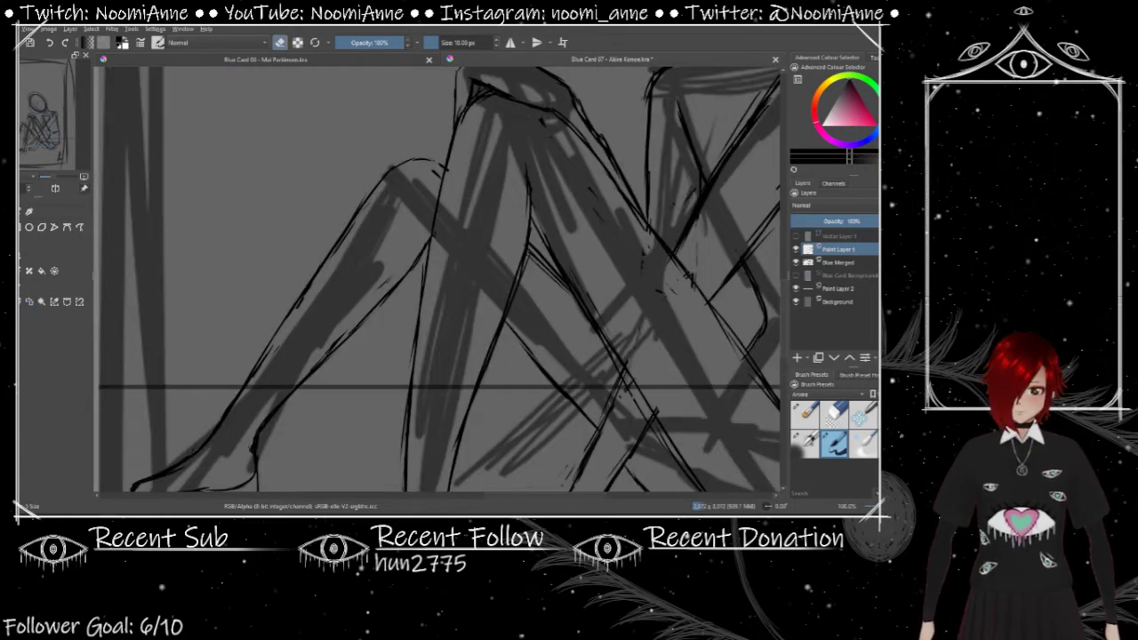
Step: Hide the Blue Merged layer containing the rough pose sketch
{"action": "key", "text": "minus"}
{"action": "key", "text": "2"}
{"action": "left_click", "coordinate": [796, 262]}
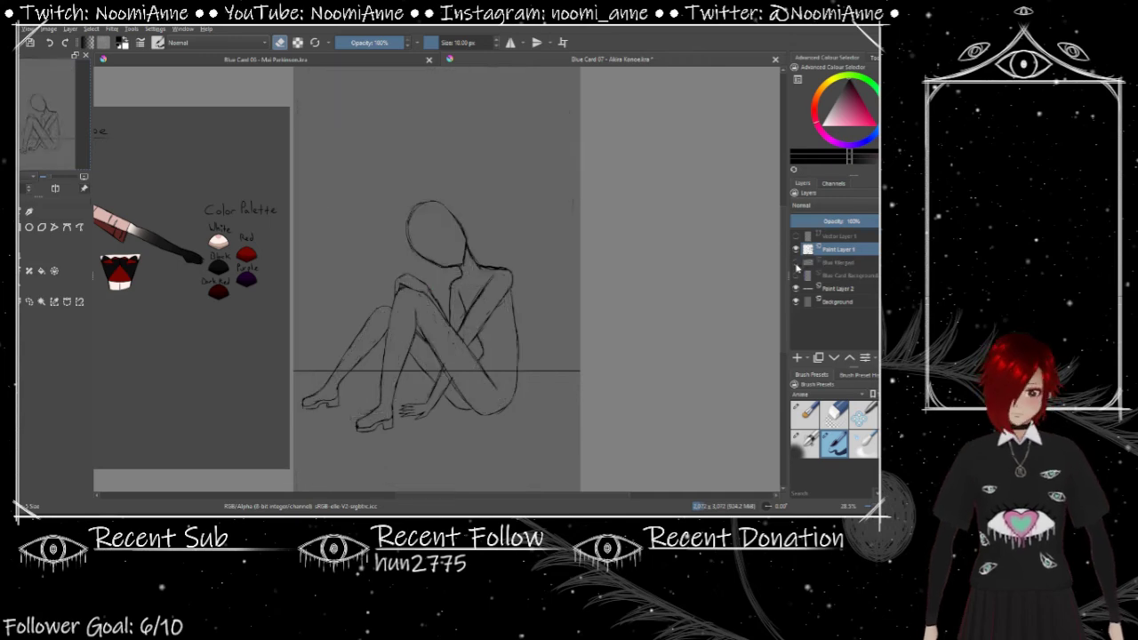
Step: Select the far leg's shoe, transform it to a slightly larger size and clear the selection
{"action": "key", "text": "3"}
{"action": "key", "text": "t"}
{"action": "mouse_move", "coordinate": [459, 233]}
{"action": "left_mouse_down"}
{"action": "mouse_move", "coordinate": [427, 287]}
{"action": "mouse_move", "coordinate": [457, 190]}
{"action": "mouse_move", "coordinate": [439, 283]}
{"action": "left_mouse_up"}
{"action": "key", "text": "ctrl+r"}
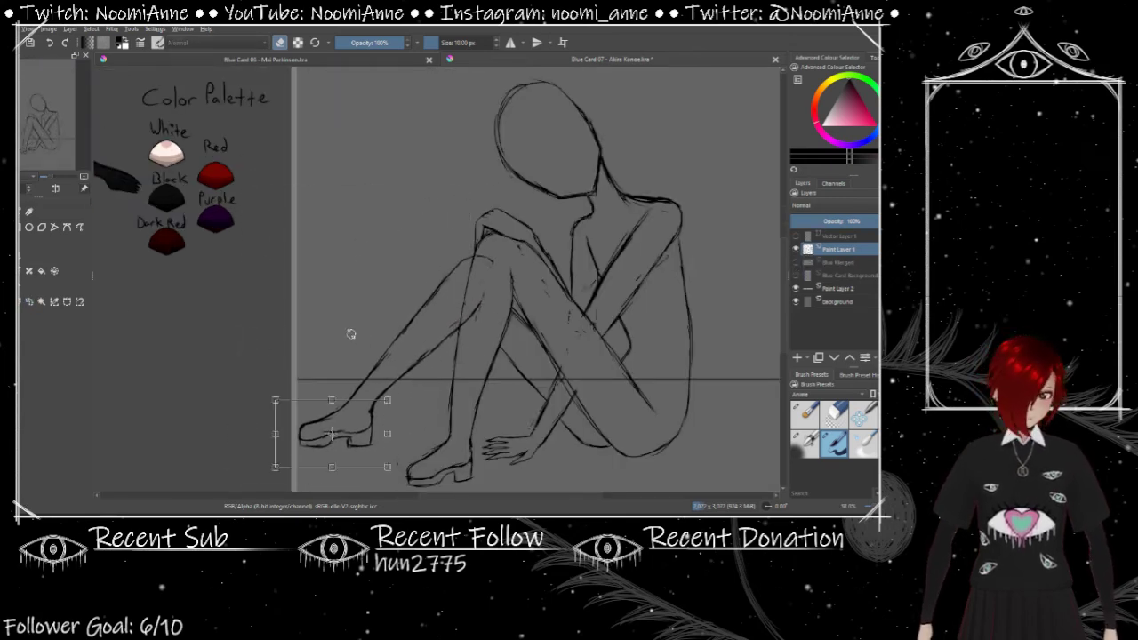
{"action": "mouse_move", "coordinate": [356, 400]}
{"action": "left_mouse_down"}
{"action": "mouse_move", "coordinate": [279, 418]}
{"action": "mouse_move", "coordinate": [360, 402]}
{"action": "left_mouse_up"}
{"action": "key", "text": "ctrl+shift+a"}
Step: Erase the far leg's lines where they pass behind the near leg
{"action": "key", "text": "plus"}
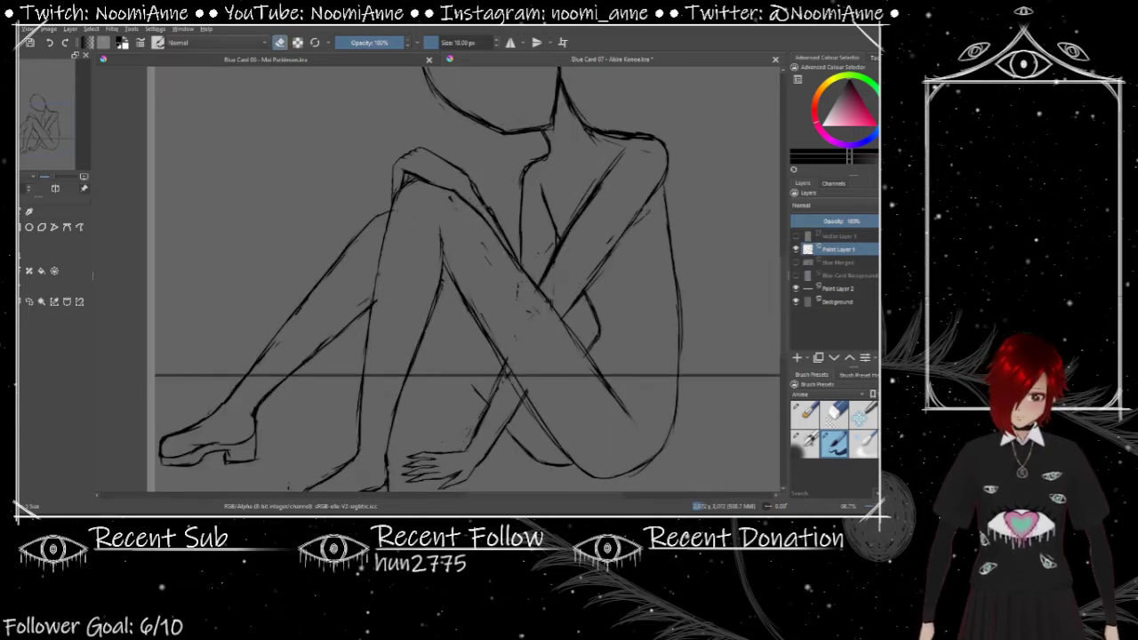
{"action": "key", "text": "minus"}
{"action": "key", "text": "plus"}
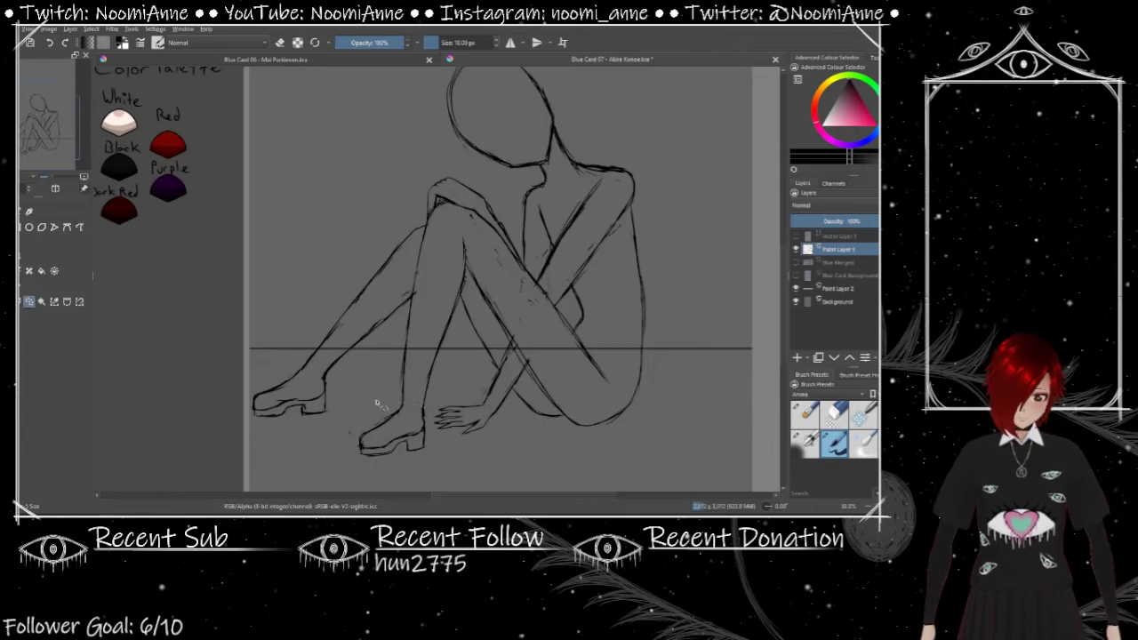
Step: Select the near leg's shoe and enlarge it slightly to match the far shoe
{"action": "left_click_drag", "start_coordinate": [391, 427], "coordinate": [433, 405]}
{"action": "key", "text": "plus"}
{"action": "key", "text": "plus"}
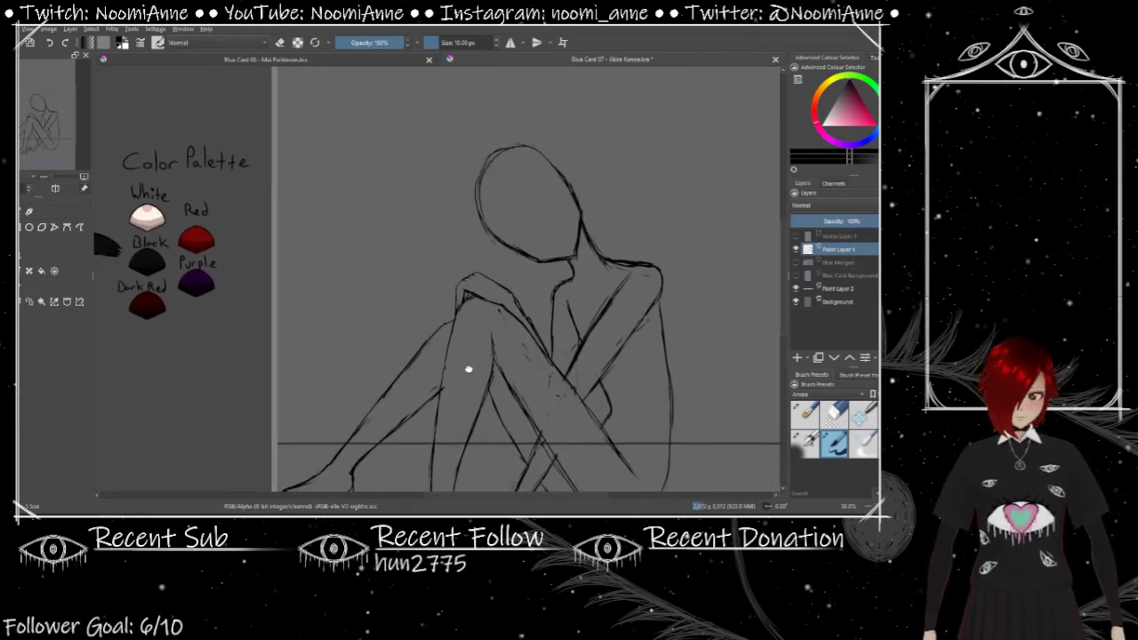
Step: Rework the shoulder contour beside the neck and erase the stray lines beneath it
{"action": "key", "text": "slash"}
{"action": "key", "text": "plus"}
{"action": "key", "text": "slash"}
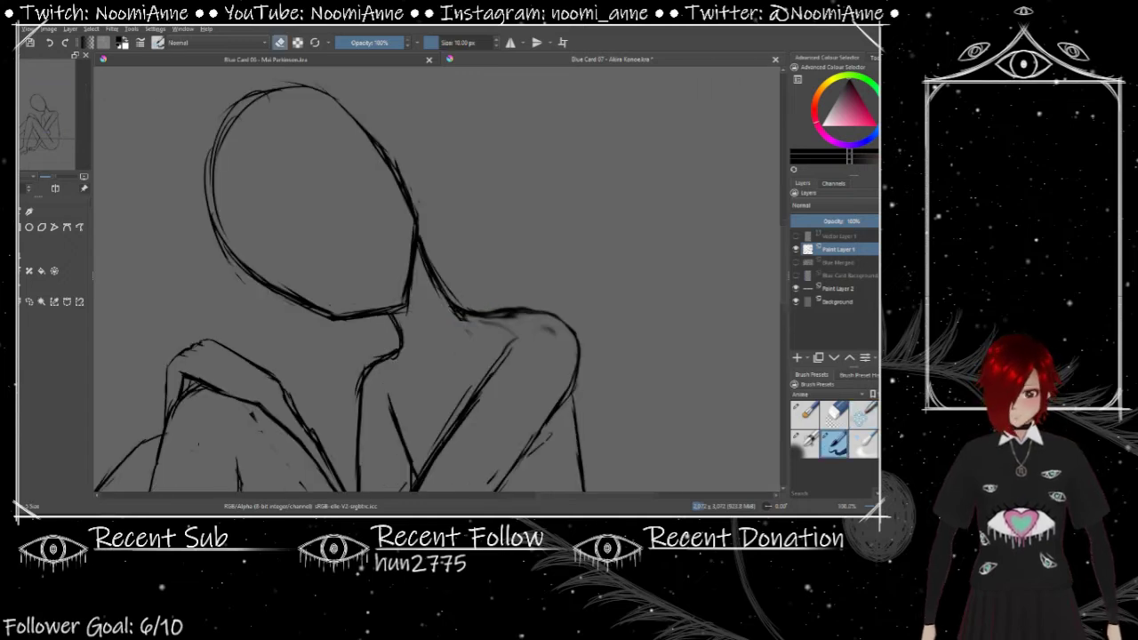
{"action": "mouse_move", "coordinate": [525, 311]}
{"action": "left_mouse_down"}
{"action": "mouse_move", "coordinate": [578, 352]}
{"action": "mouse_move", "coordinate": [574, 391]}
{"action": "left_mouse_up"}
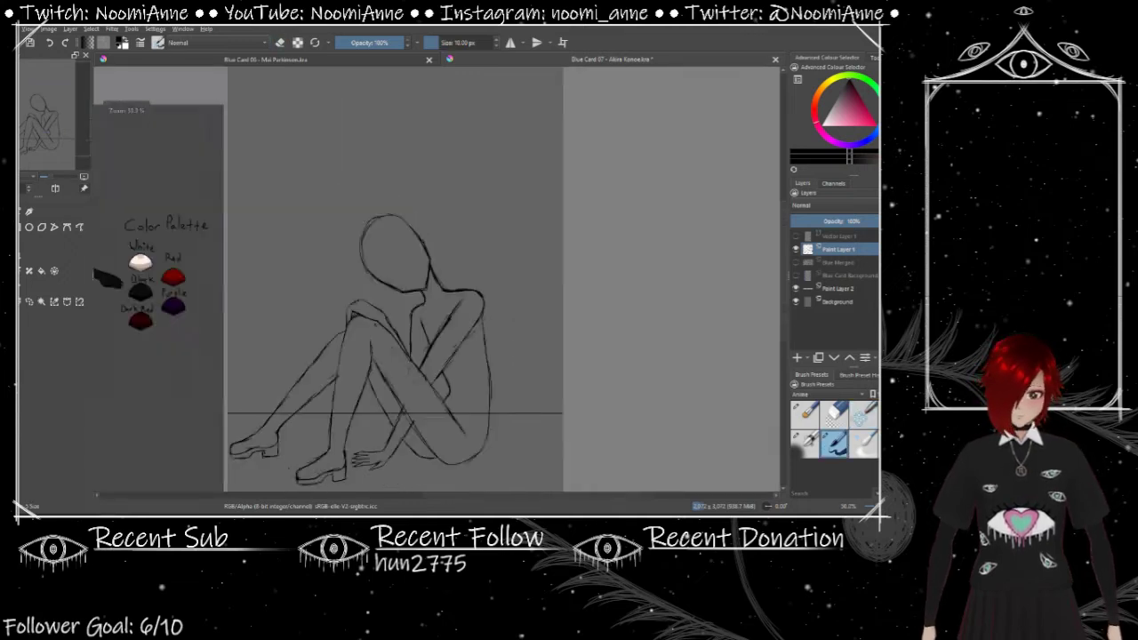
{"action": "key", "text": "minus"}
{"action": "key", "text": "plus"}
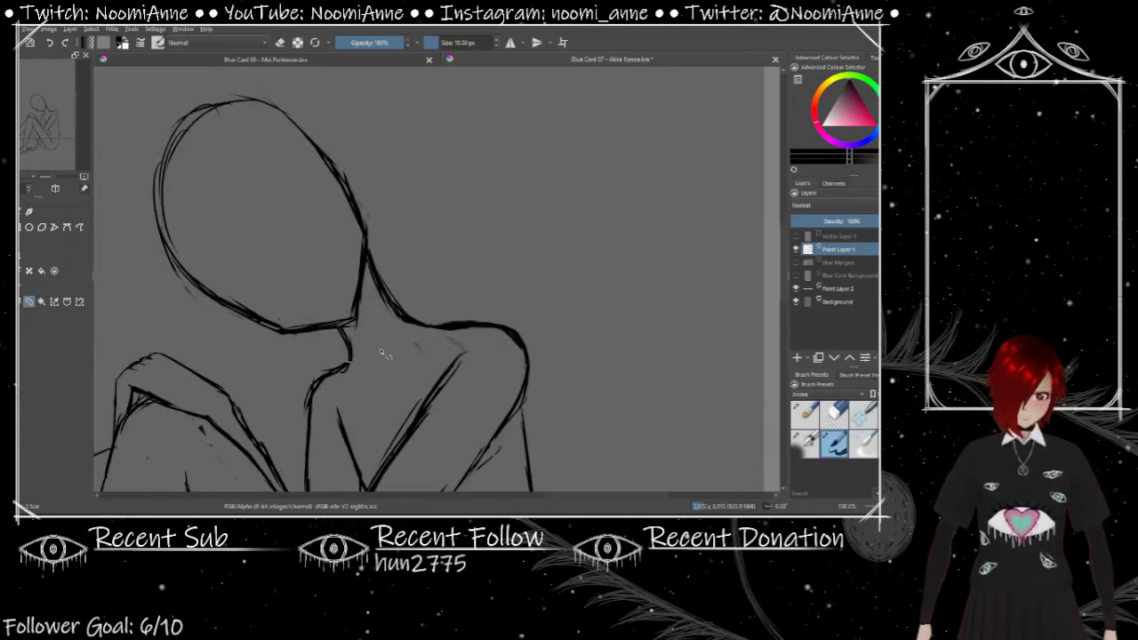
{"action": "left_click_drag", "start_coordinate": [384, 354], "coordinate": [478, 209]}
Step: Compare the seated figure's proportions with the character reference sheet
{"action": "key", "text": "minus"}
{"action": "key", "text": "minus"}
{"action": "key", "text": "minus"}
{"action": "key", "text": "minus"}
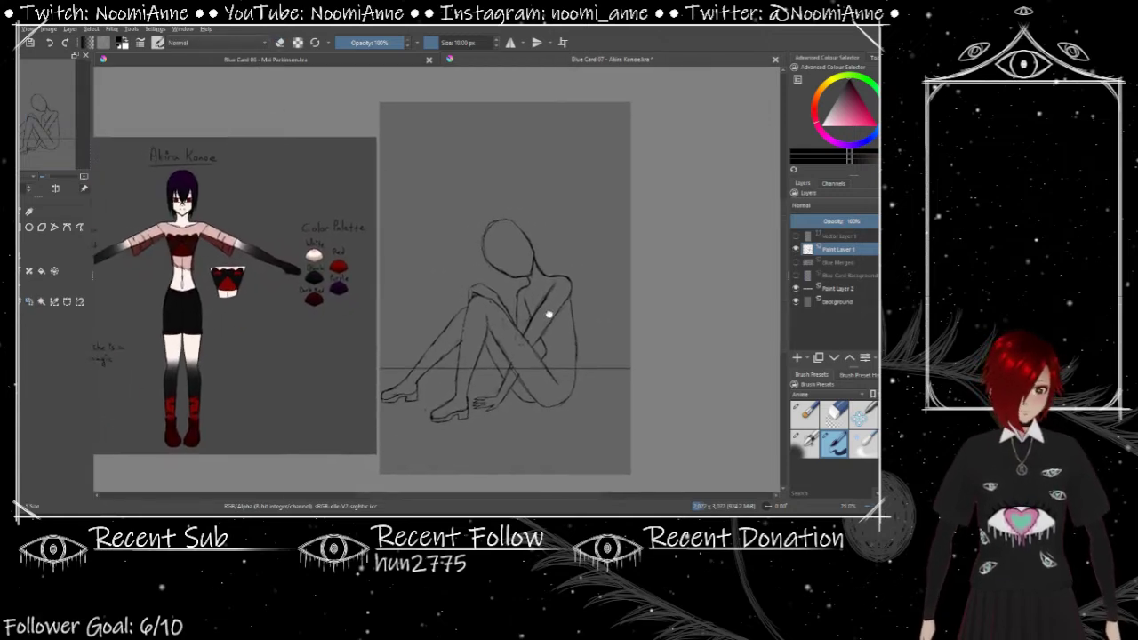
{"action": "key", "text": "plus"}
{"action": "key", "text": "plus"}
{"action": "key", "text": "plus"}
{"action": "key", "text": "plus"}
{"action": "key", "text": "minus"}
{"action": "key", "text": "minus"}
{"action": "key", "text": "minus"}
{"action": "key", "text": "minus"}
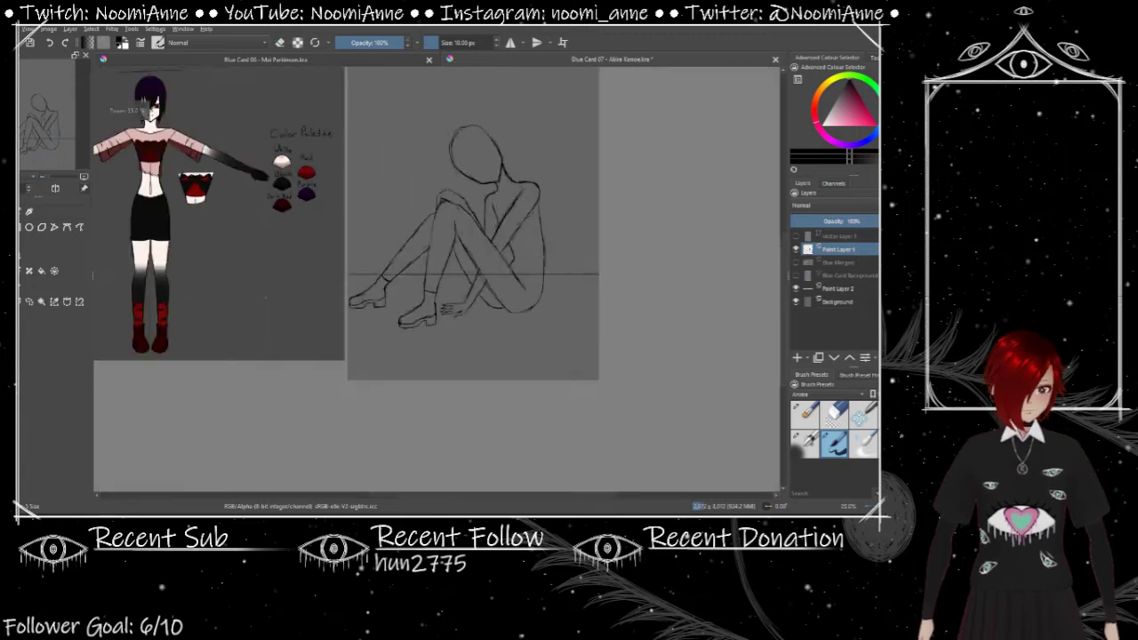
Step: Sketch the boot edge lines across both shins and ankles and the shorts' hem across the near thigh
{"action": "key", "text": "plus"}
{"action": "key", "text": "plus"}
{"action": "key", "text": "plus"}
{"action": "key", "text": "plus"}
{"action": "key", "text": "minus"}
{"action": "key", "text": "minus"}
{"action": "key", "text": "minus"}
{"action": "key", "text": "minus"}
{"action": "key", "text": "plus"}
{"action": "key", "text": "plus"}
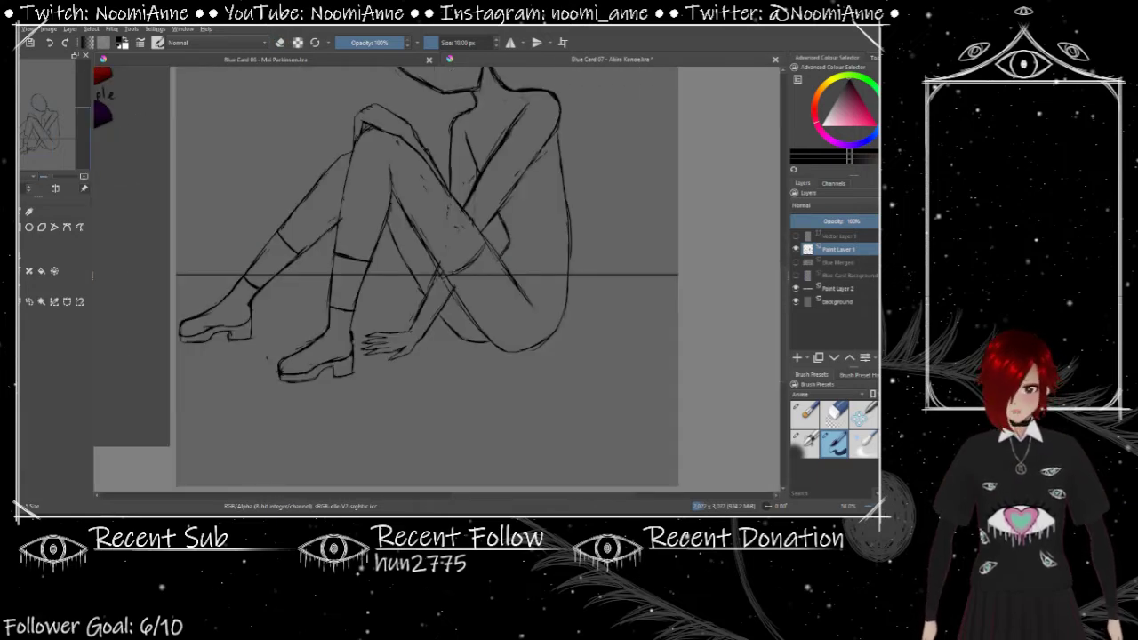
Step: Sketch the shorts' waistband across the lower torso and the hem on the other thigh
{"action": "key", "text": "minus"}
{"action": "key", "text": "plus"}
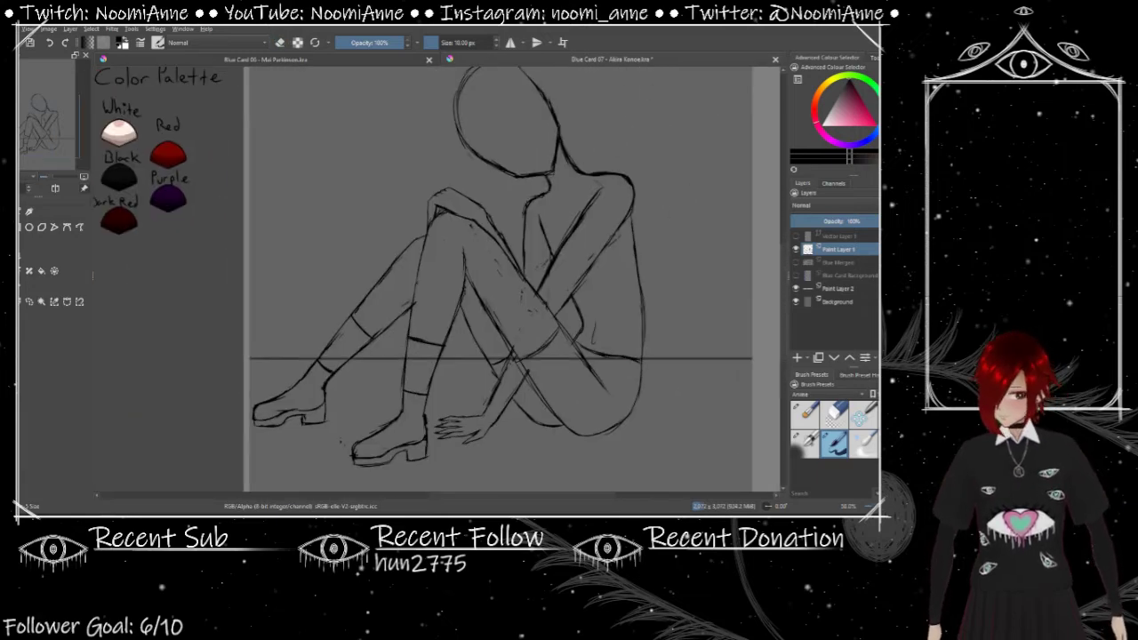
{"action": "key", "text": "plus"}
{"action": "key", "text": "plus"}
{"action": "key", "text": "minus"}
{"action": "key", "text": "minus"}
Step: Sketch the top's scalloped neckline across the chest and its lower hem across the back, following the reference outfit
{"action": "key", "text": "plus"}
{"action": "key", "text": "plus"}
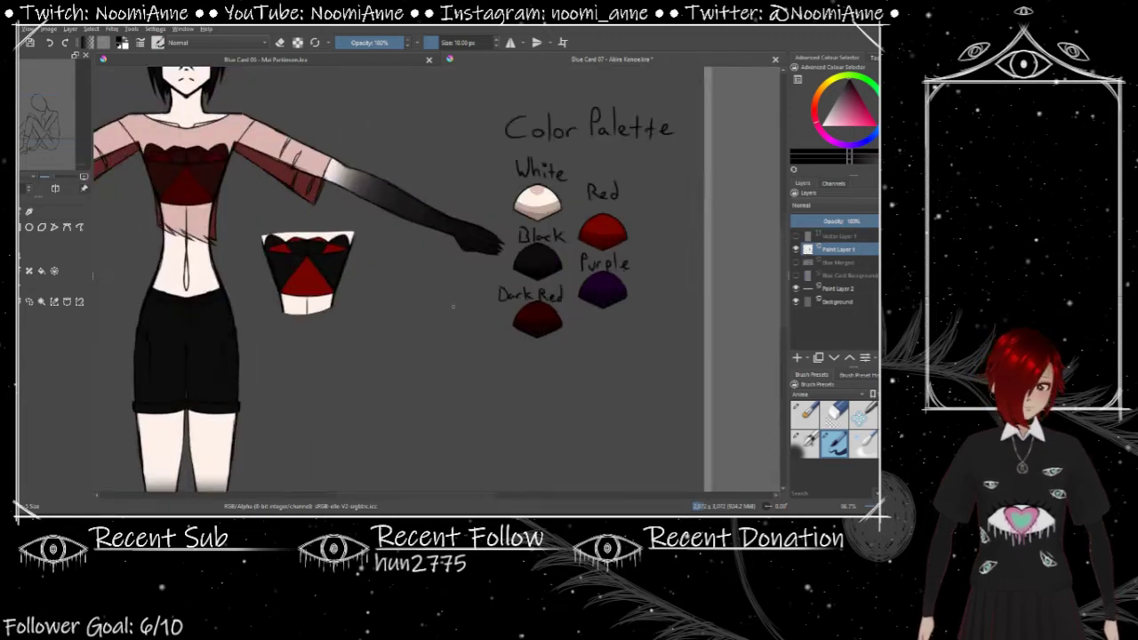
{"action": "key", "text": "minus"}
{"action": "key", "text": "minus"}
{"action": "key", "text": "plus"}
{"action": "key", "text": "plus"}
{"action": "key", "text": "plus"}
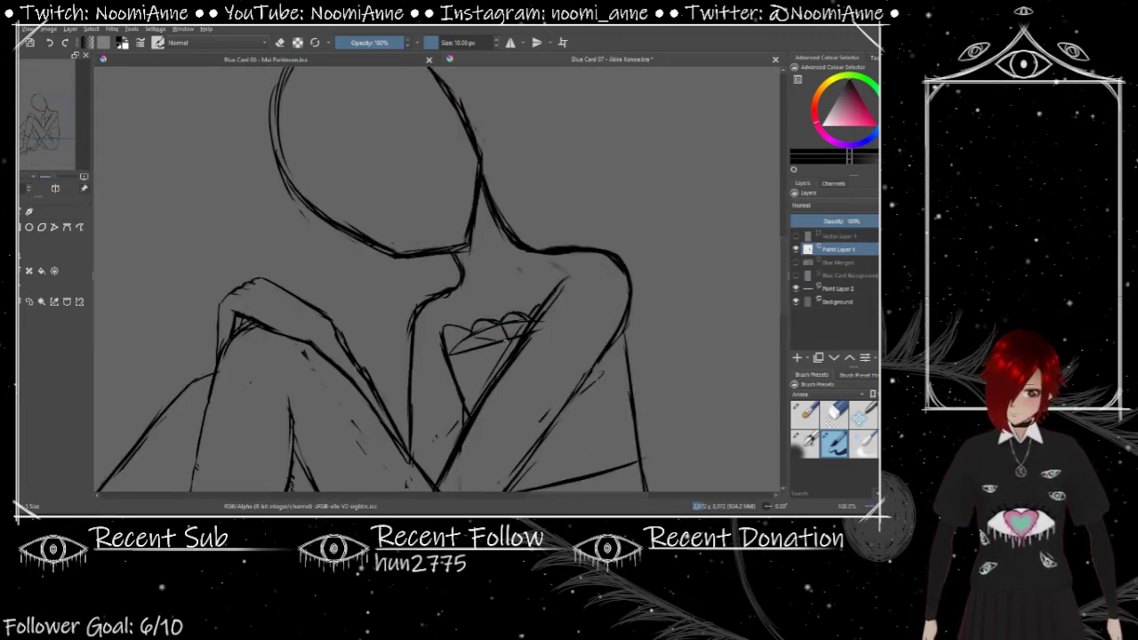
Step: Sketch a diagonal garment line from the upper arm down to the back edge of the top
{"action": "key", "text": "minus"}
{"action": "key", "text": "minus"}
{"action": "key", "text": "minus"}
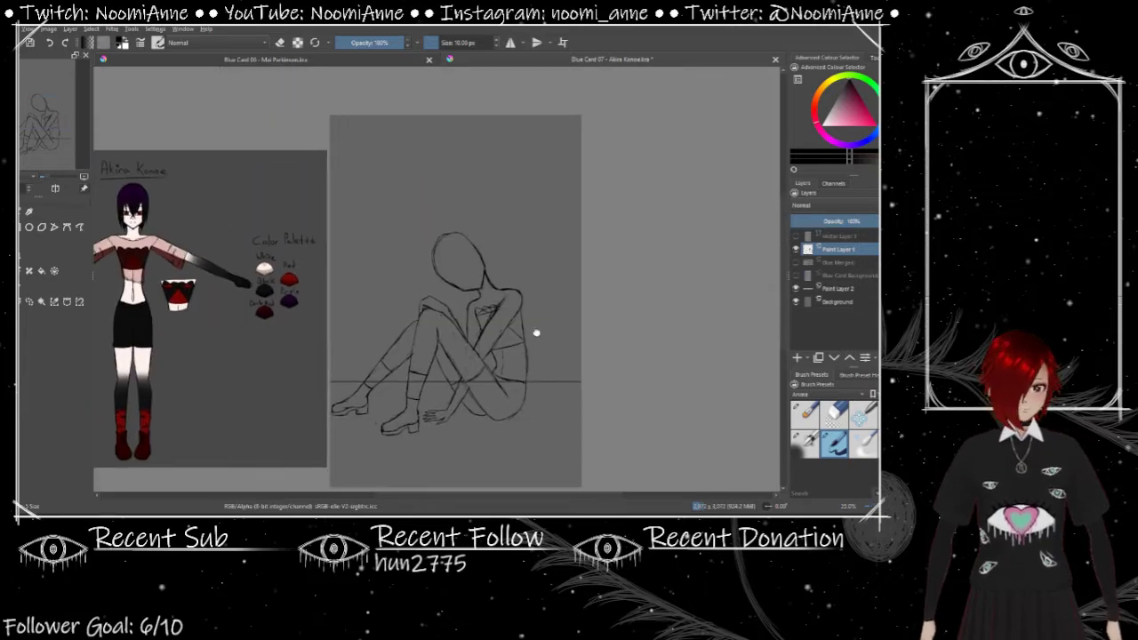
{"action": "key", "text": "plus"}
{"action": "key", "text": "plus"}
{"action": "key", "text": "plus"}
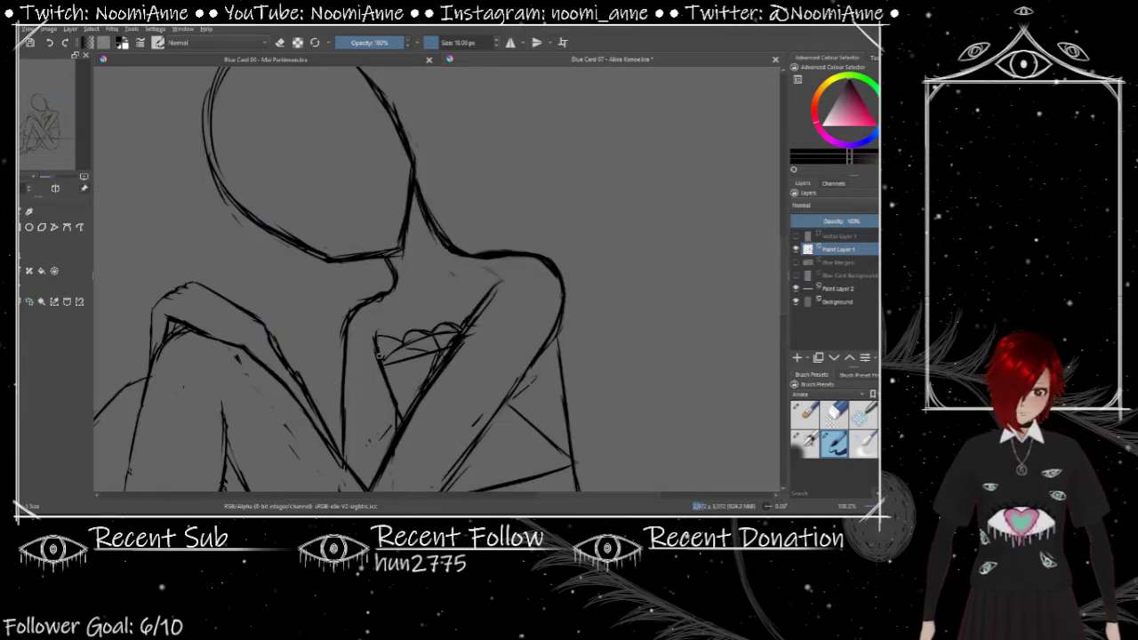
Step: Sketch a belt with a buckle and belt loops along the shorts' waistband, following the reference outfit
{"action": "key", "text": "minus"}
{"action": "key", "text": "minus"}
{"action": "key", "text": "minus"}
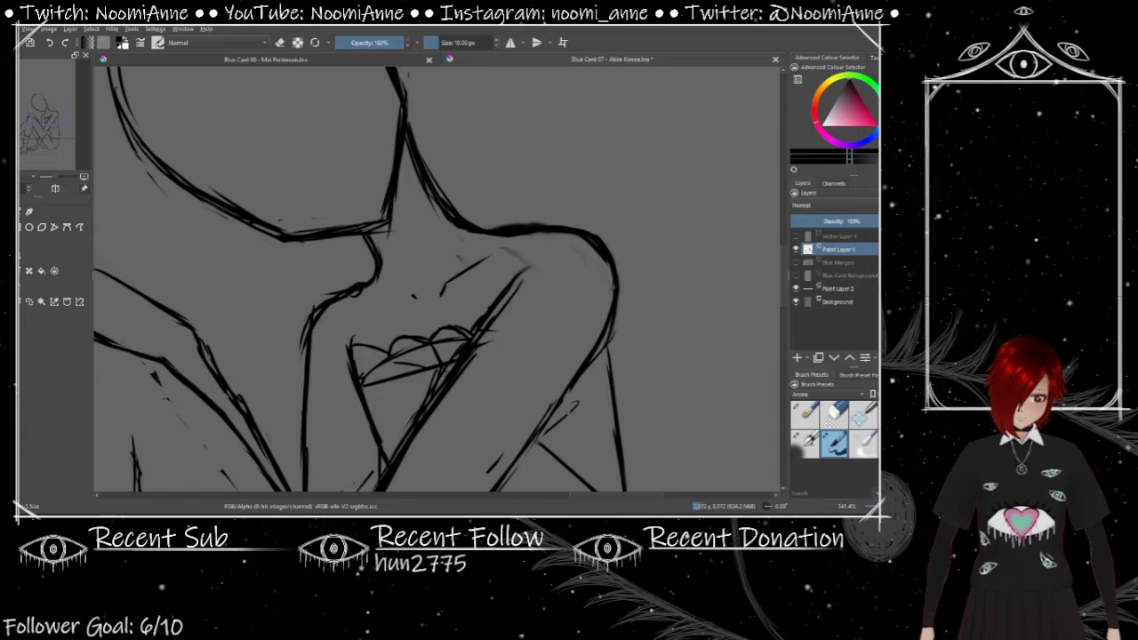
{"action": "scroll", "coordinate": [436, 276], "scroll_direction": "down", "scroll_amount": 5}
{"action": "scroll", "coordinate": [436, 276], "scroll_direction": "up", "scroll_amount": 4}
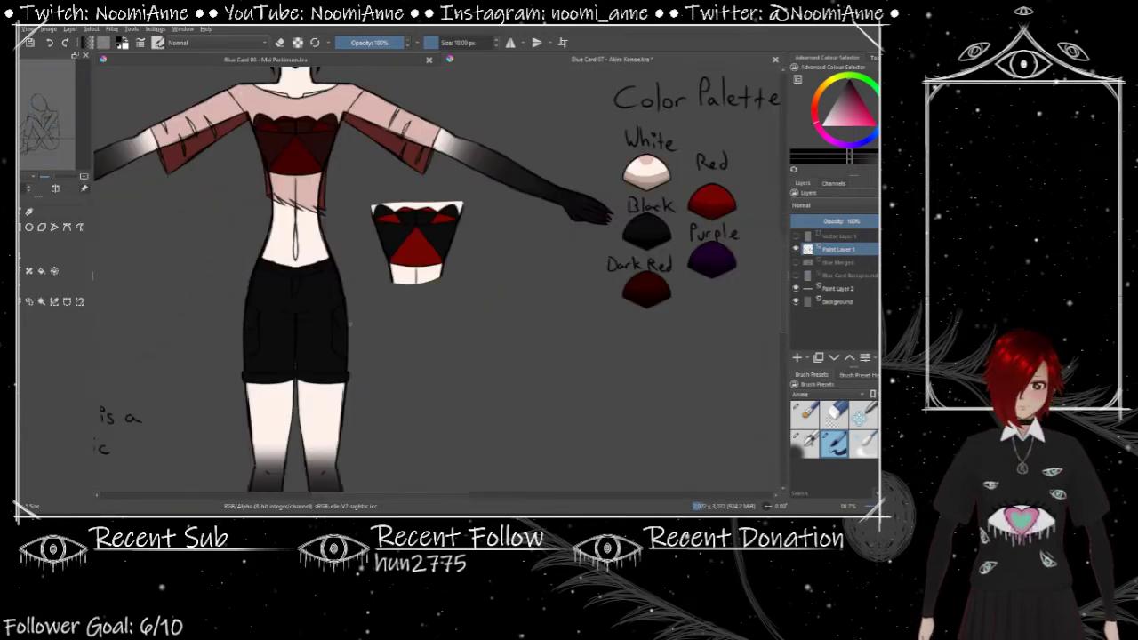
{"action": "scroll", "coordinate": [436, 276], "scroll_direction": "up", "scroll_amount": 3}
{"action": "left_click_drag", "start_coordinate": [507, 385], "coordinate": [477, 306]}
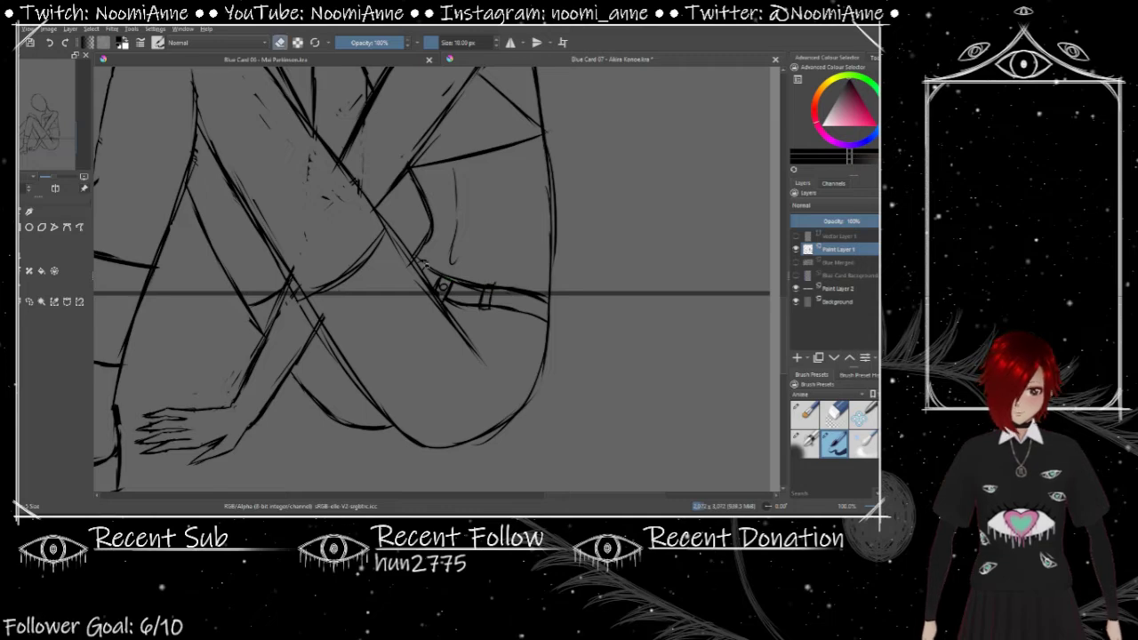
{"action": "scroll", "coordinate": [488, 289], "scroll_direction": "down", "scroll_amount": 4}
{"action": "scroll", "coordinate": [507, 267], "scroll_direction": "up", "scroll_amount": 4}
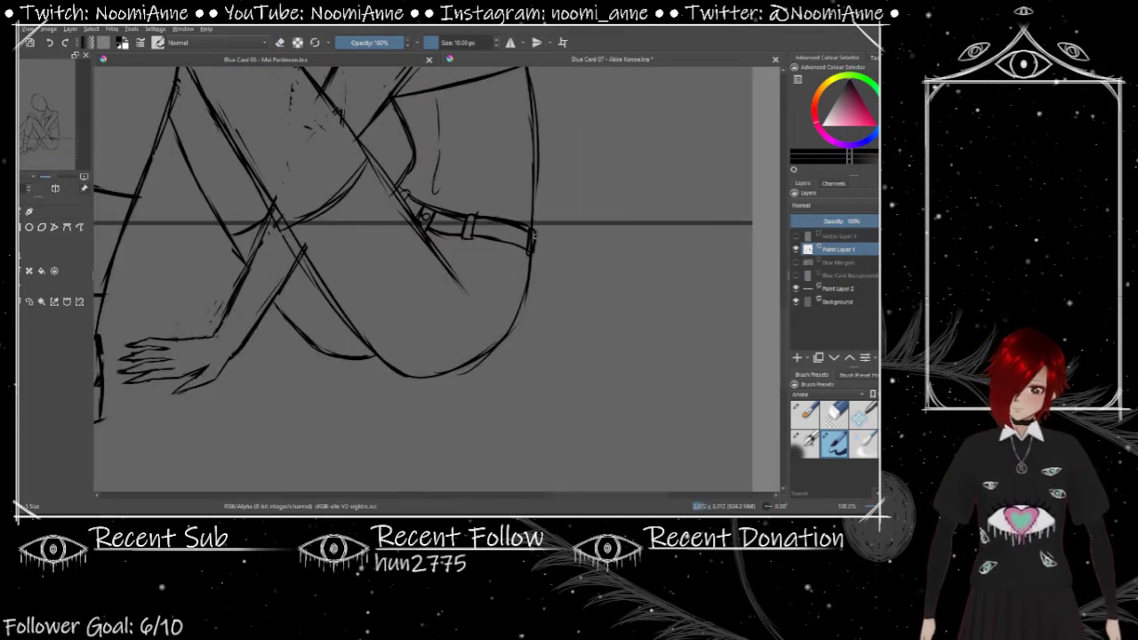
{"action": "left_click_drag", "start_coordinate": [534, 236], "coordinate": [630, 242]}
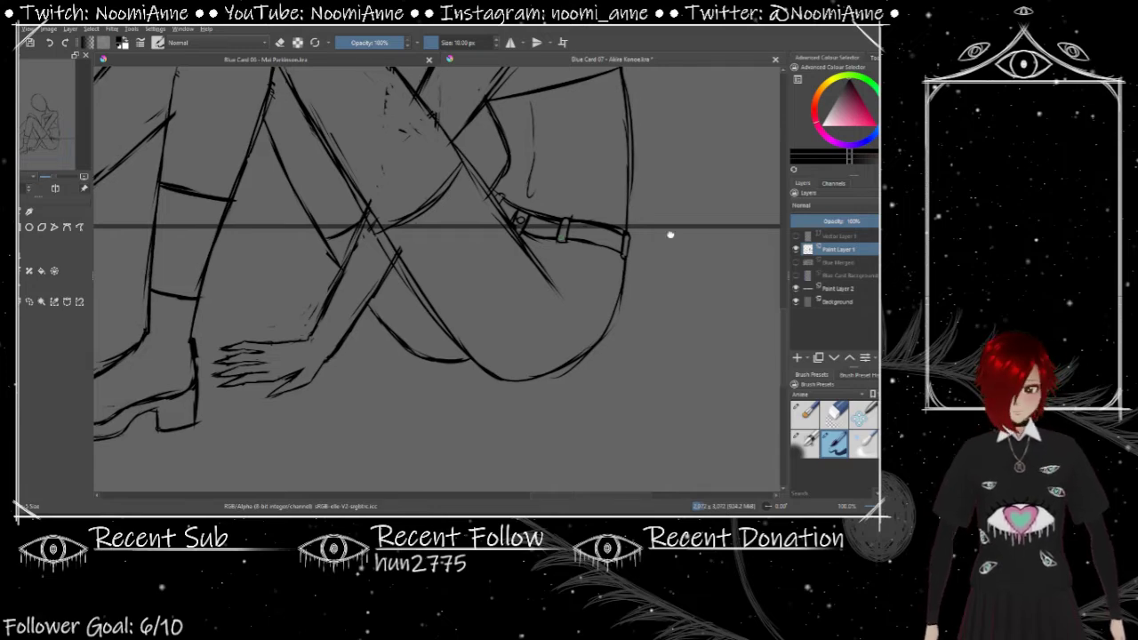
Step: Sketch the shorts' rolled cuff across the near thigh and an angular pocket on the hip, cleaning up stray lines
{"action": "scroll", "coordinate": [668, 234], "scroll_direction": "down", "scroll_amount": 3}
{"action": "scroll", "coordinate": [681, 341], "scroll_direction": "up", "scroll_amount": 5}
{"action": "mouse_move", "coordinate": [559, 235]}
{"action": "left_mouse_down"}
{"action": "mouse_move", "coordinate": [564, 266]}
{"action": "mouse_move", "coordinate": [490, 346]}
{"action": "mouse_move", "coordinate": [440, 342]}
{"action": "left_mouse_up"}
{"action": "mouse_move", "coordinate": [622, 329]}
{"action": "left_mouse_down"}
{"action": "mouse_move", "coordinate": [493, 240]}
{"action": "mouse_move", "coordinate": [436, 307]}
{"action": "mouse_move", "coordinate": [533, 391]}
{"action": "left_mouse_up"}
{"action": "scroll", "coordinate": [498, 267], "scroll_direction": "down", "scroll_amount": 2}
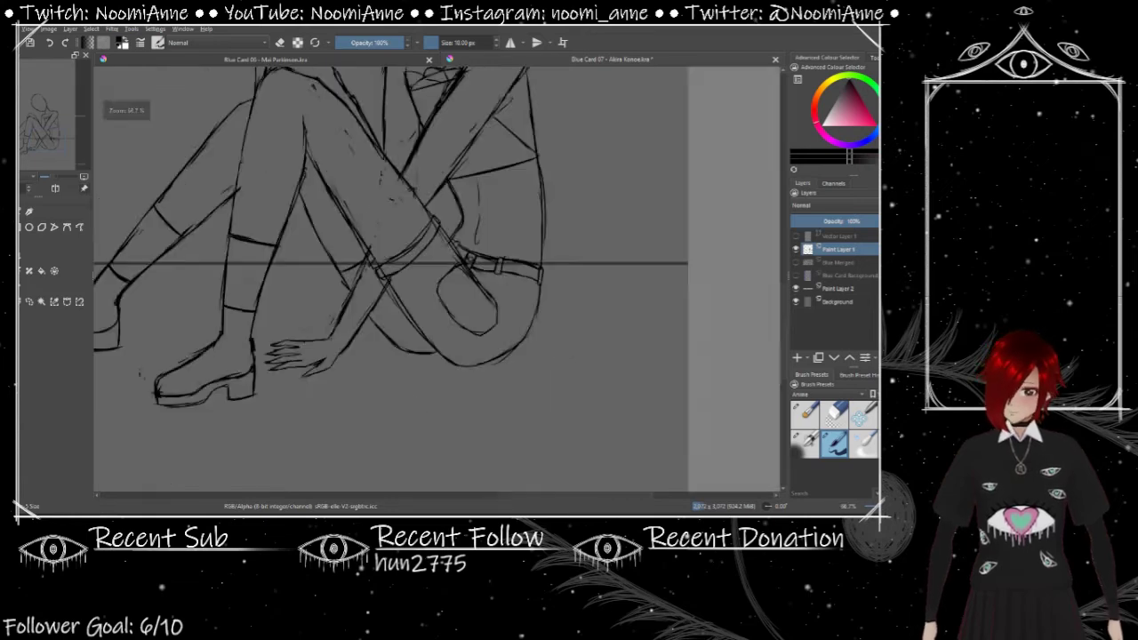
{"action": "right_click", "coordinate": [241, 115]}
{"action": "scroll", "coordinate": [498, 267], "scroll_direction": "up", "scroll_amount": 2}
{"action": "mouse_move", "coordinate": [481, 239]}
{"action": "left_mouse_down"}
{"action": "mouse_move", "coordinate": [473, 284]}
{"action": "mouse_move", "coordinate": [509, 290]}
{"action": "mouse_move", "coordinate": [431, 242]}
{"action": "left_mouse_up"}
{"action": "key", "text": "e"}
{"action": "key", "text": "e"}
{"action": "mouse_move", "coordinate": [431, 241]}
{"action": "left_mouse_down"}
{"action": "mouse_move", "coordinate": [436, 191]}
{"action": "mouse_move", "coordinate": [429, 240]}
{"action": "left_mouse_up"}
{"action": "key", "text": "e"}
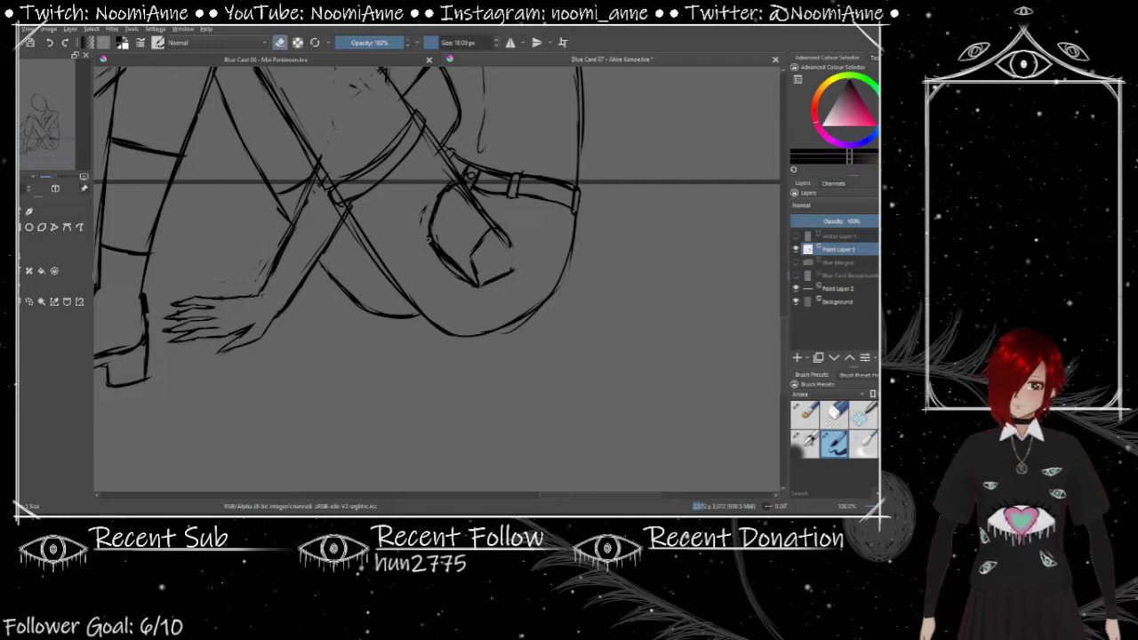
Step: Sketch jagged torn patches between the two edge lines on both shins
{"action": "scroll", "coordinate": [614, 246], "scroll_direction": "down", "scroll_amount": 4}
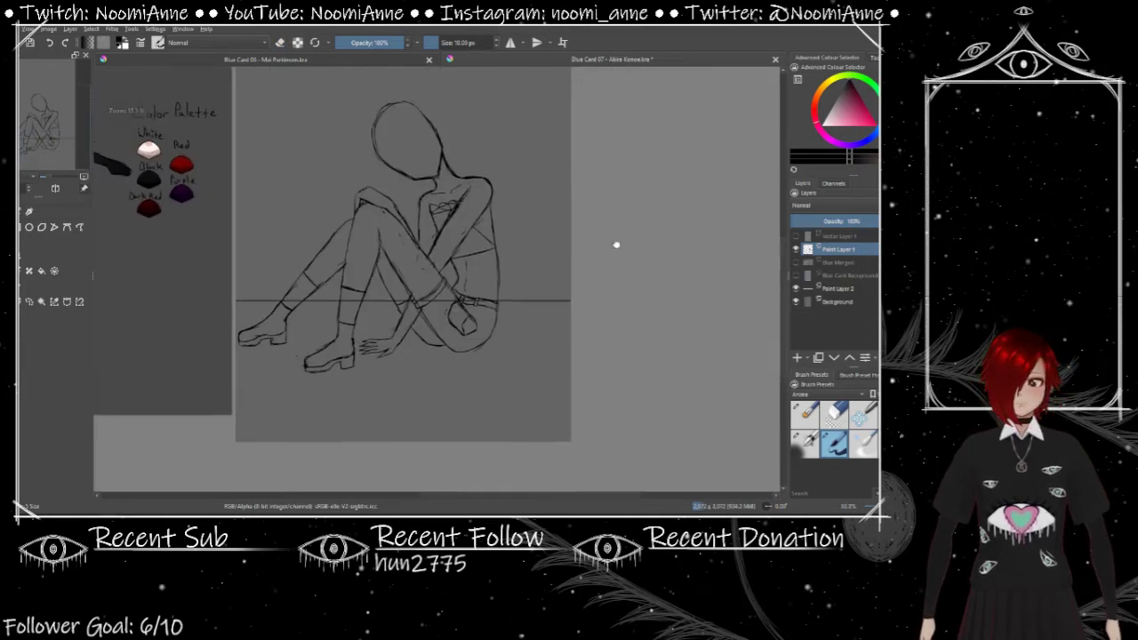
{"action": "scroll", "coordinate": [623, 254], "scroll_direction": "up", "scroll_amount": 6}
{"action": "left_click_drag", "start_coordinate": [475, 206], "coordinate": [531, 223]}
{"action": "left_click_drag", "start_coordinate": [448, 233], "coordinate": [482, 246]}
{"action": "left_click_drag", "start_coordinate": [457, 292], "coordinate": [503, 311]}
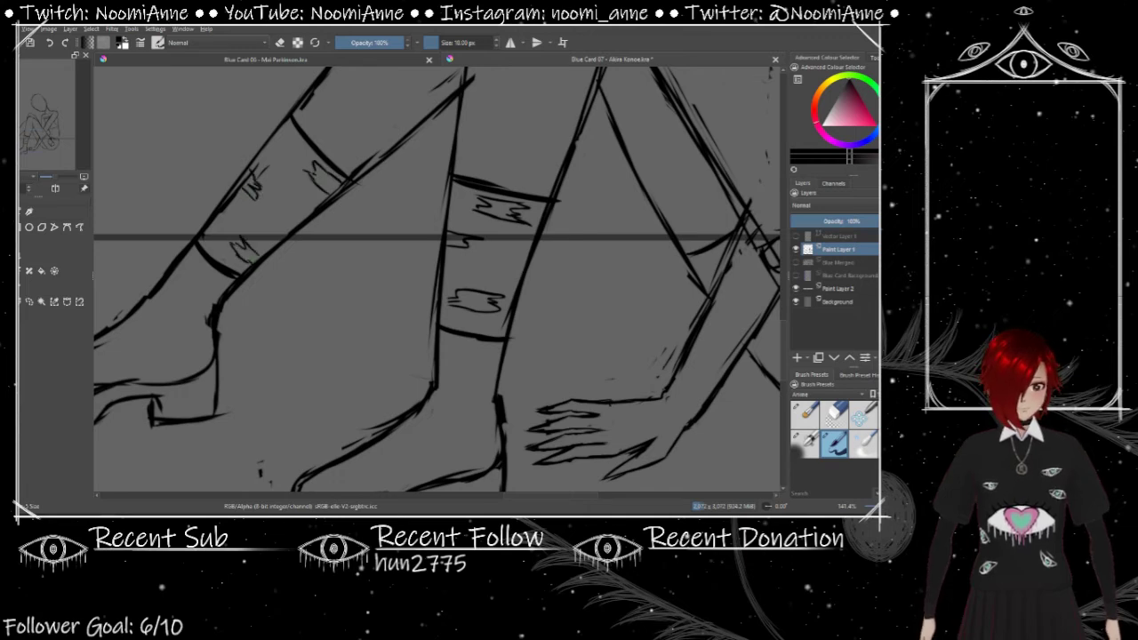
Step: Sketch looped laces at the front of both boots' ankles
{"action": "scroll", "coordinate": [401, 293], "scroll_direction": "down", "scroll_amount": 4}
{"action": "scroll", "coordinate": [356, 267], "scroll_direction": "up", "scroll_amount": 4}
{"action": "left_click_drag", "start_coordinate": [507, 260], "coordinate": [494, 303]}
{"action": "left_click_drag", "start_coordinate": [331, 193], "coordinate": [322, 233]}
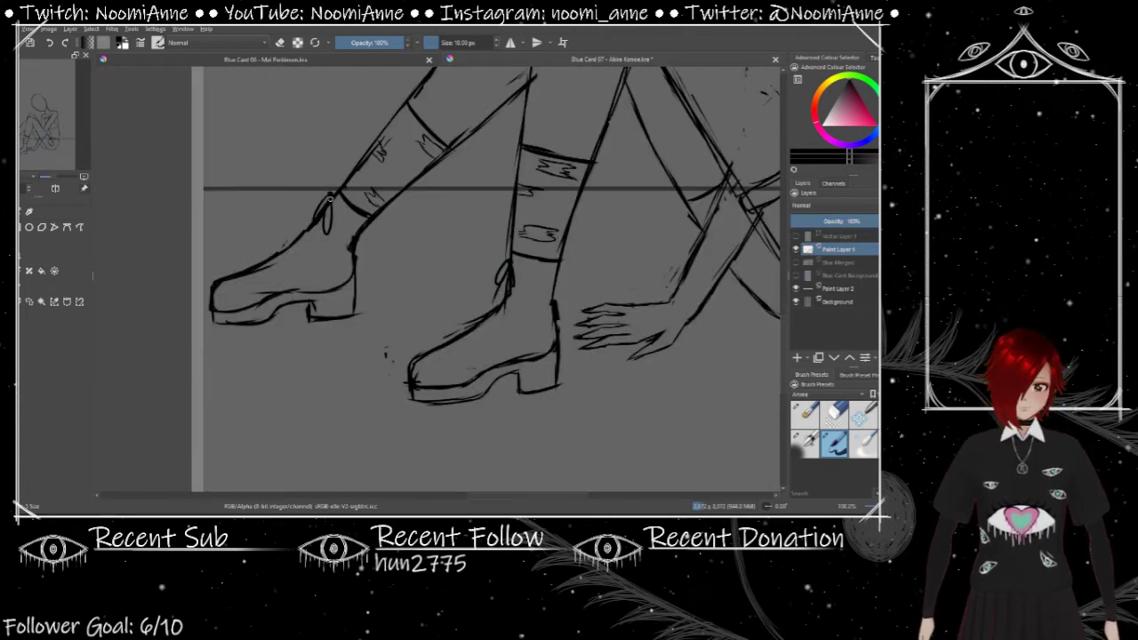
{"action": "scroll", "coordinate": [330, 196], "scroll_direction": "down", "scroll_amount": 2}
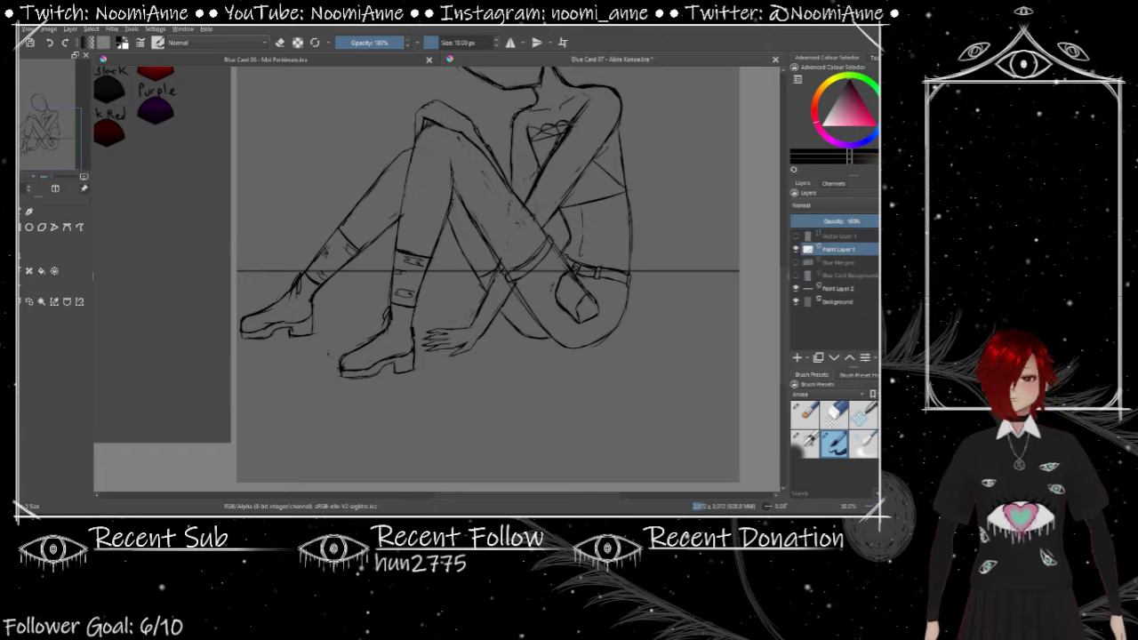
Step: Sketch the sheer top's wide neckline across the collarbone and its loose sleeve edge behind the upper arm
{"action": "scroll", "coordinate": [462, 267], "scroll_direction": "up", "scroll_amount": 3}
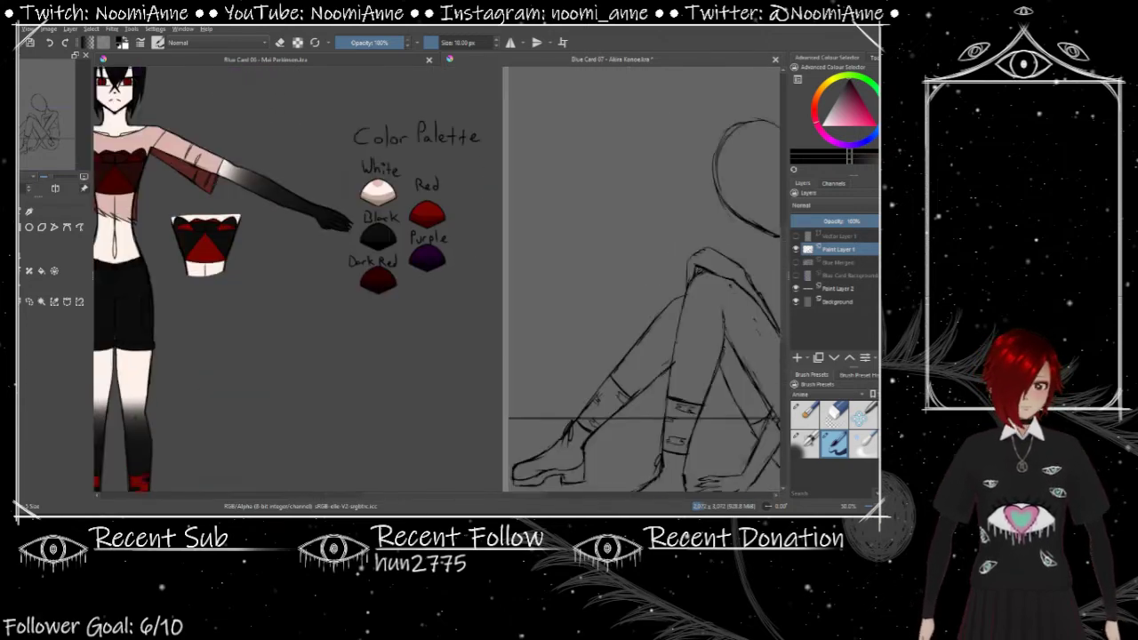
{"action": "scroll", "coordinate": [463, 267], "scroll_direction": "down", "scroll_amount": 2}
{"action": "scroll", "coordinate": [462, 267], "scroll_direction": "up", "scroll_amount": 2}
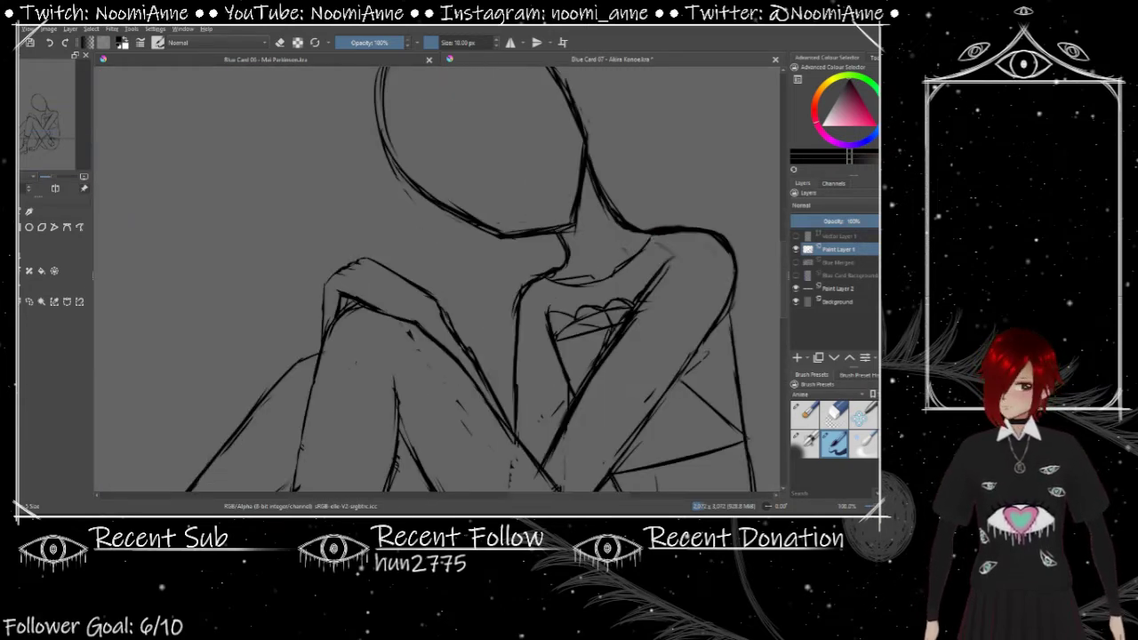
{"action": "scroll", "coordinate": [749, 286], "scroll_direction": "down", "scroll_amount": 2}
{"action": "scroll", "coordinate": [749, 286], "scroll_direction": "up", "scroll_amount": 3}
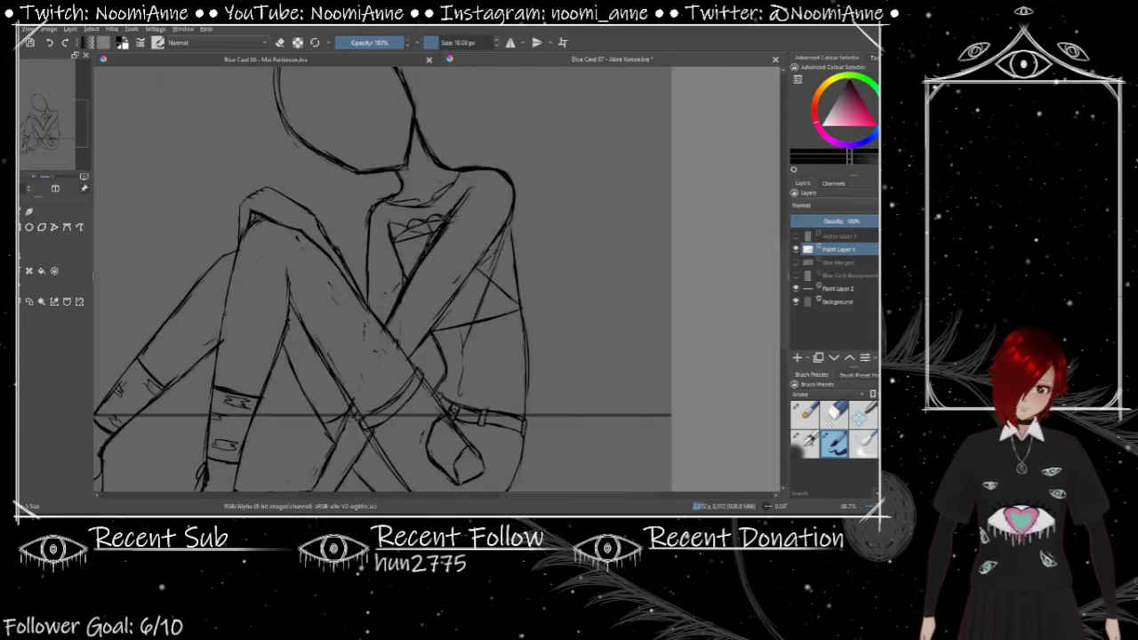
Step: Sketch short curved slit marks along the sleeve and forearms
{"action": "scroll", "coordinate": [436, 280], "scroll_direction": "down", "scroll_amount": 2}
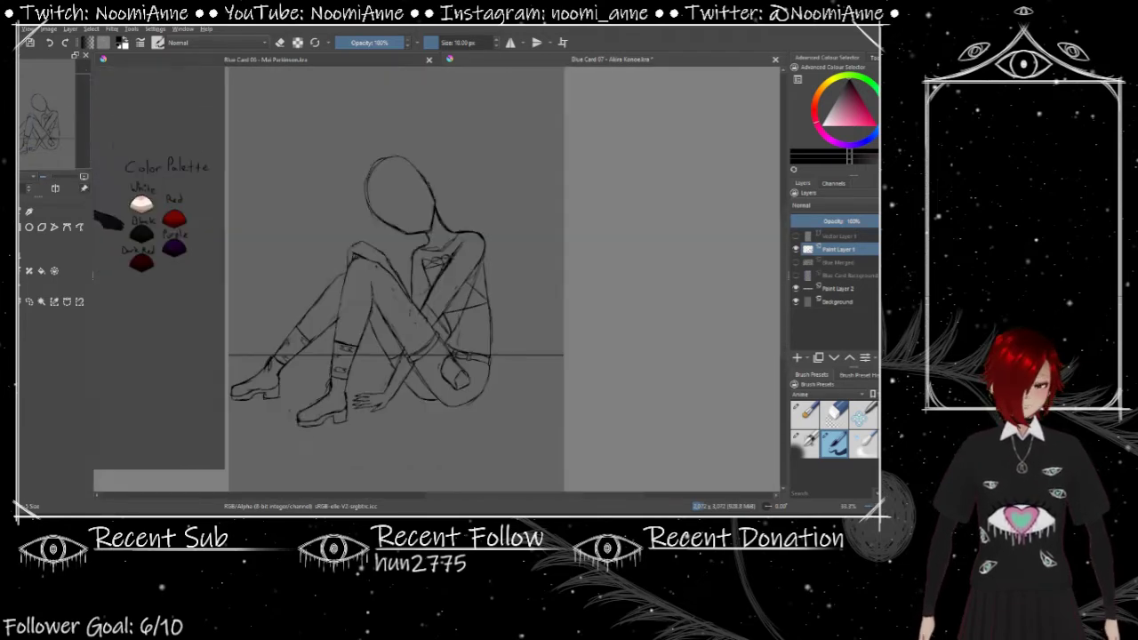
{"action": "scroll", "coordinate": [436, 280], "scroll_direction": "up", "scroll_amount": 3}
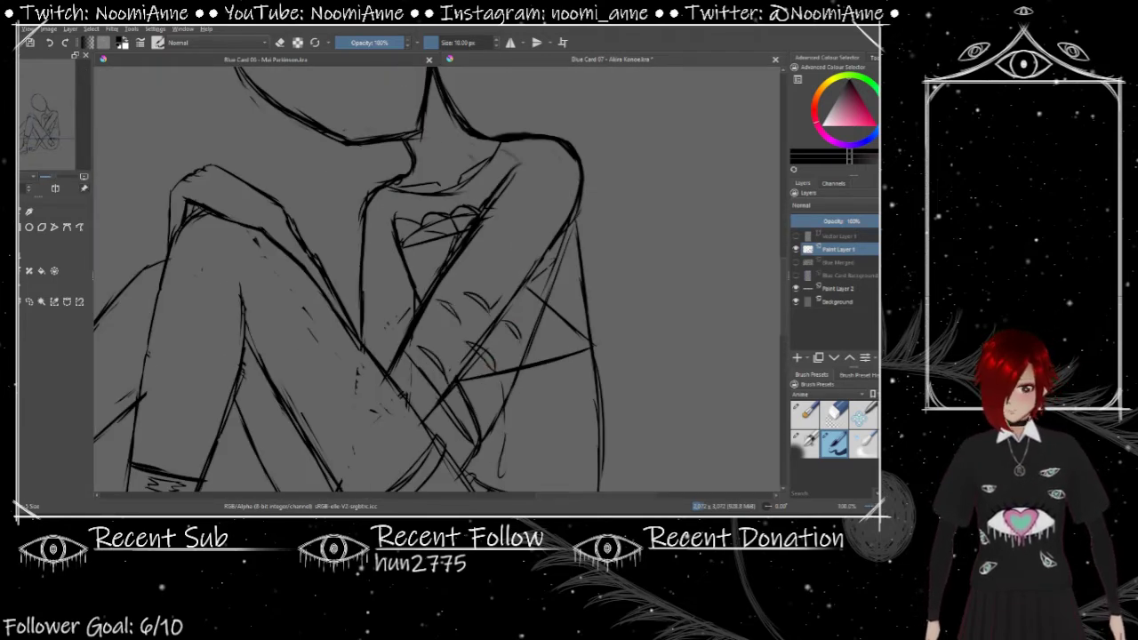
{"action": "scroll", "coordinate": [436, 280], "scroll_direction": "down", "scroll_amount": 2}
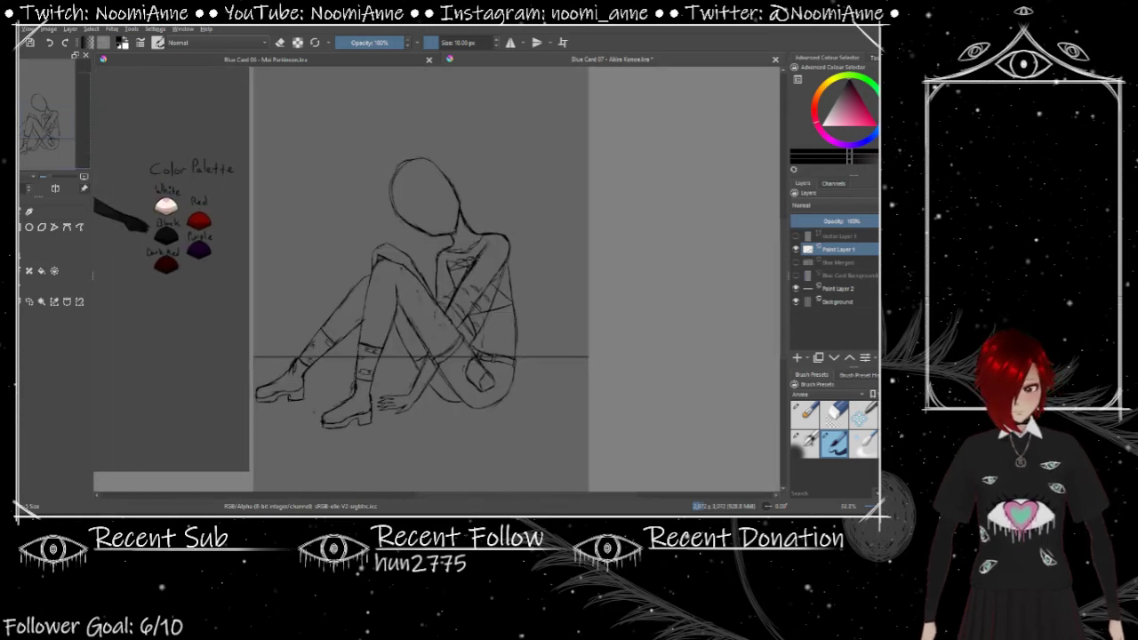
{"action": "scroll", "coordinate": [436, 280], "scroll_direction": "up", "scroll_amount": 2}
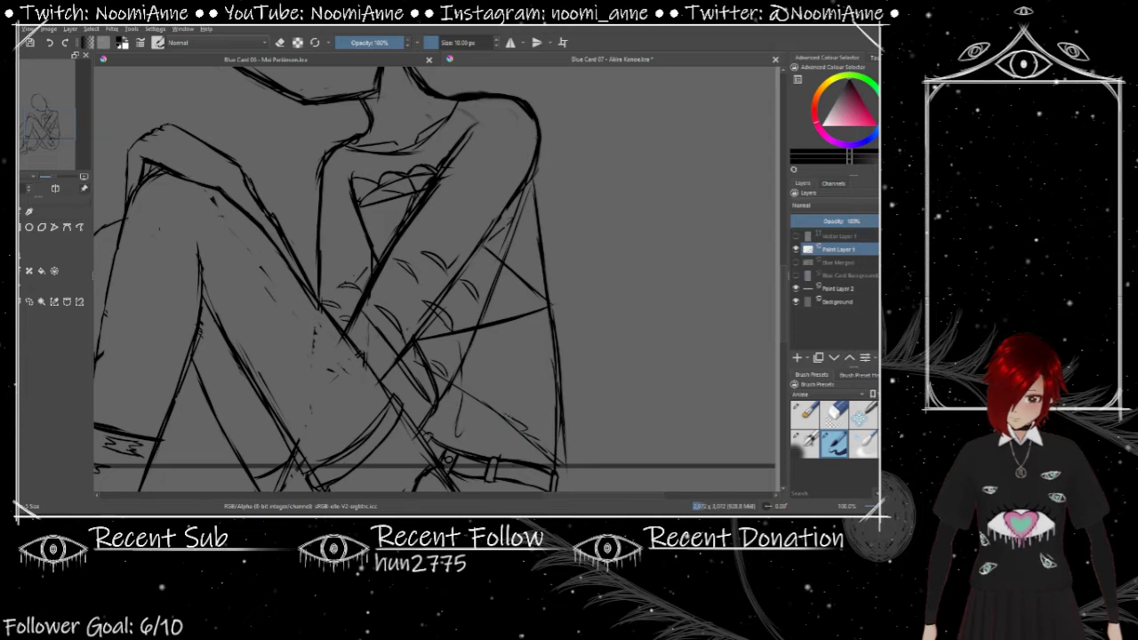
Step: Sketch the sheer top's lower hem across the waist above the belt, extending to the back
{"action": "scroll", "coordinate": [583, 295], "scroll_direction": "down", "scroll_amount": 3}
{"action": "scroll", "coordinate": [584, 296], "scroll_direction": "up", "scroll_amount": 1}
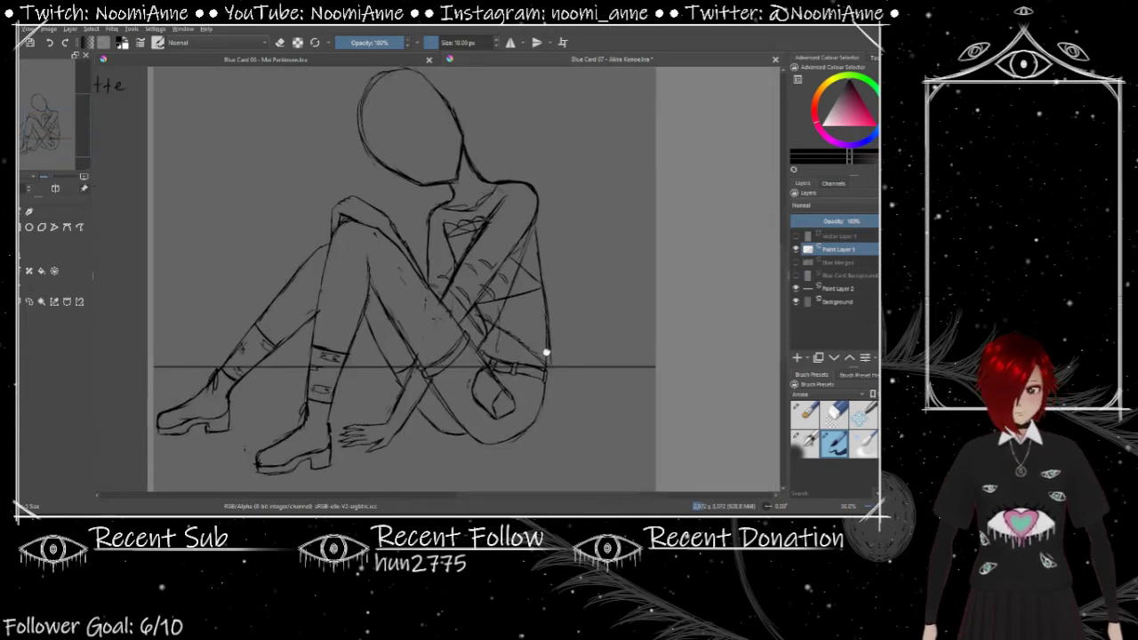
{"action": "scroll", "coordinate": [584, 296], "scroll_direction": "up", "scroll_amount": 3}
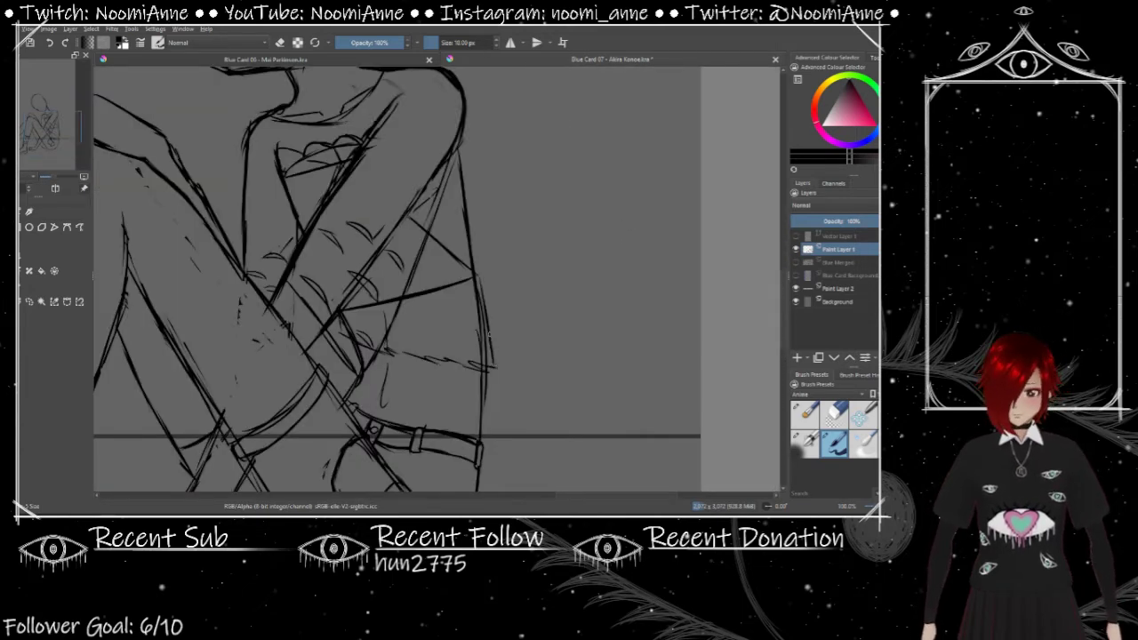
{"action": "scroll", "coordinate": [583, 295], "scroll_direction": "down", "scroll_amount": 4}
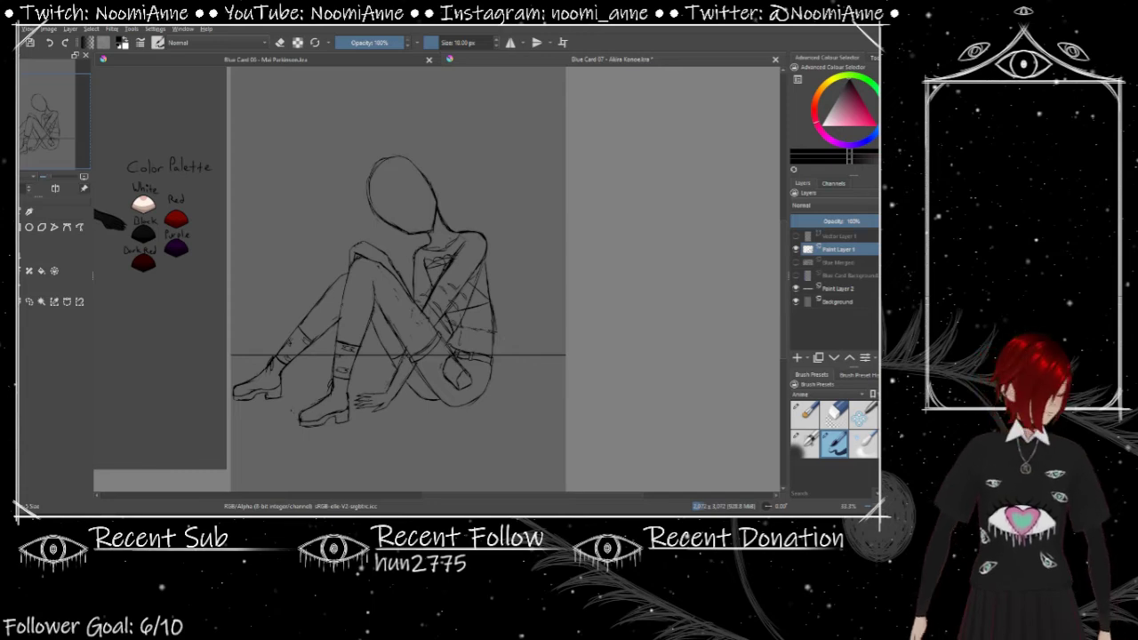
Step: Sketch small nose and mouth marks low on the tilted face
{"action": "left_click_drag", "start_coordinate": [584, 295], "coordinate": [762, 324]}
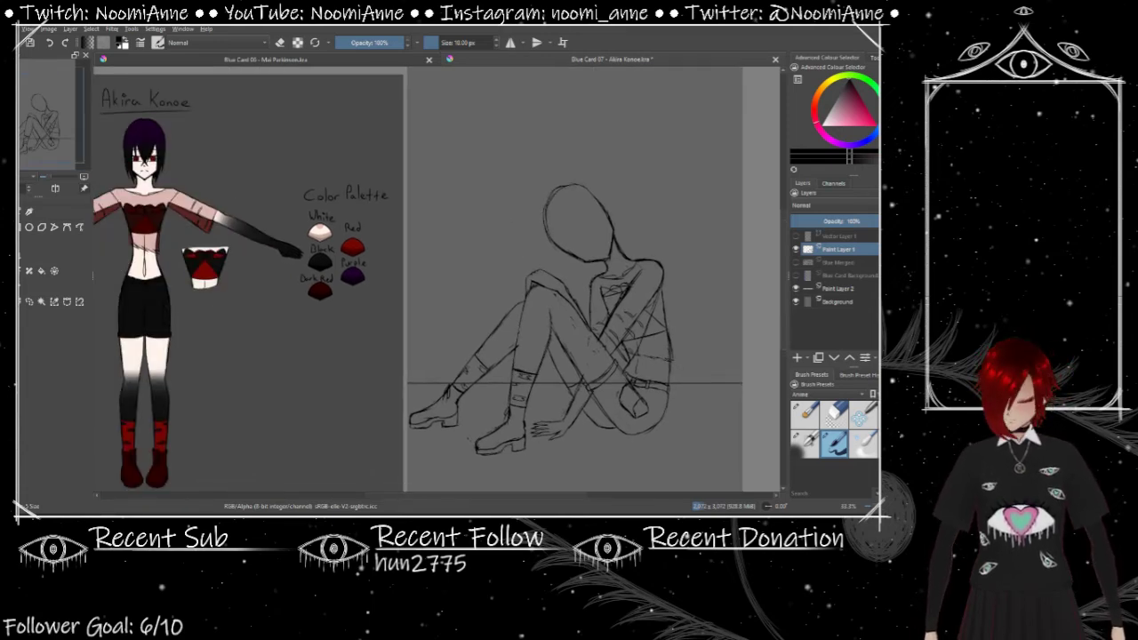
{"action": "left_click_drag", "start_coordinate": [563, 297], "coordinate": [604, 306]}
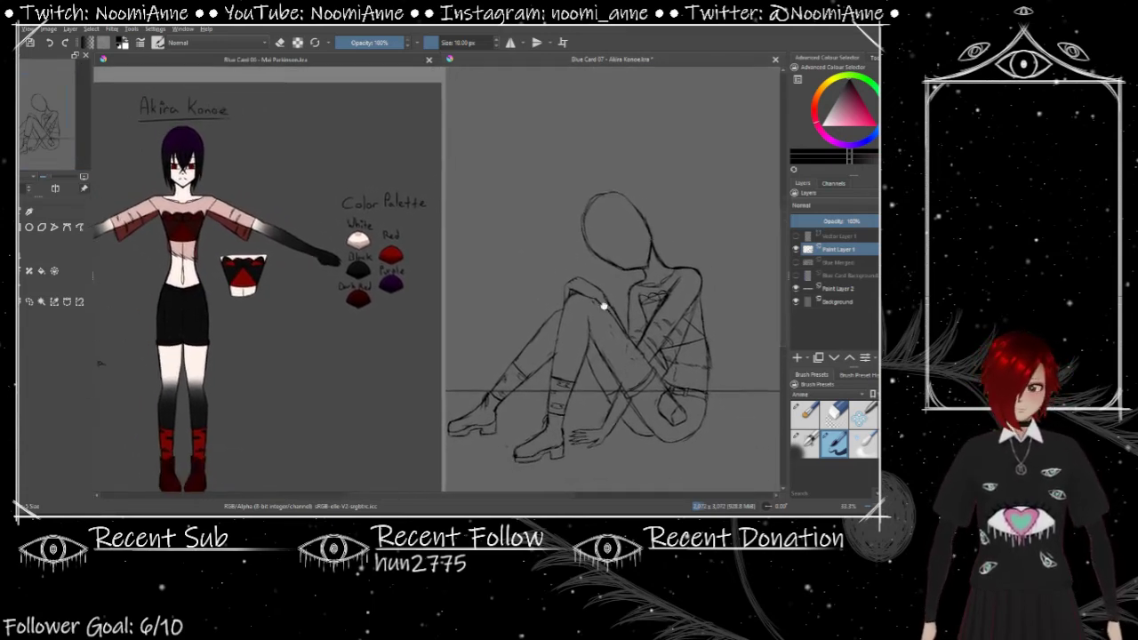
{"action": "scroll", "coordinate": [604, 306], "scroll_direction": "up", "scroll_amount": 5}
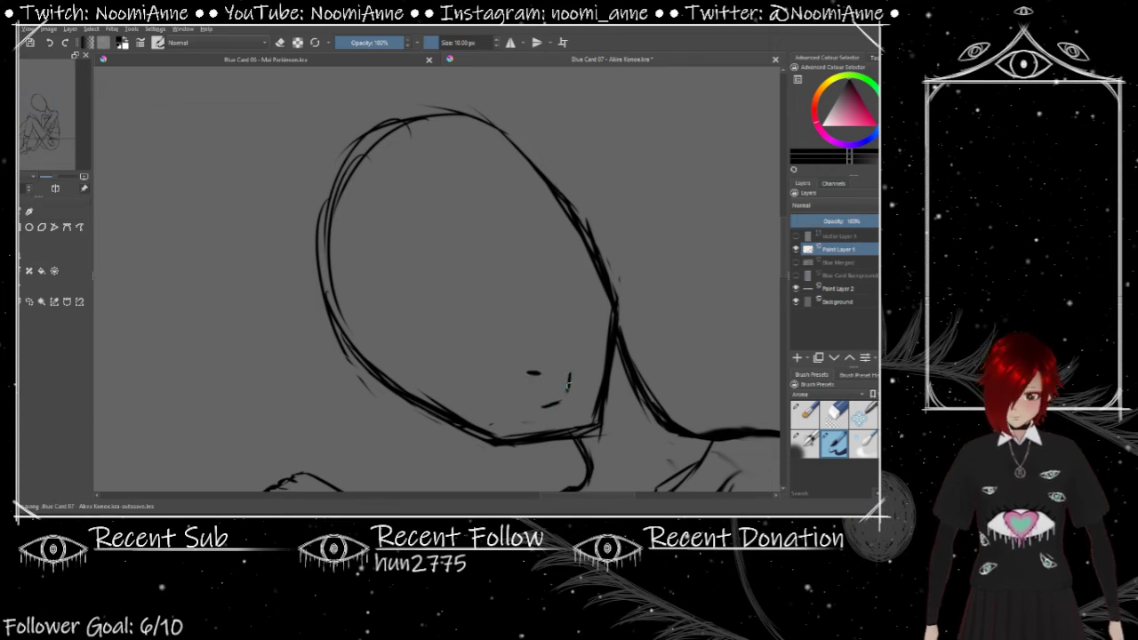
{"action": "scroll", "coordinate": [522, 282], "scroll_direction": "down", "scroll_amount": 5}
{"action": "scroll", "coordinate": [522, 282], "scroll_direction": "up", "scroll_amount": 6}
Step: Rotate the view to 45° to straighten the face, sketch a narrow eye with its iris, and move it above the nose
{"action": "scroll", "coordinate": [522, 281], "scroll_direction": "down", "scroll_amount": 3}
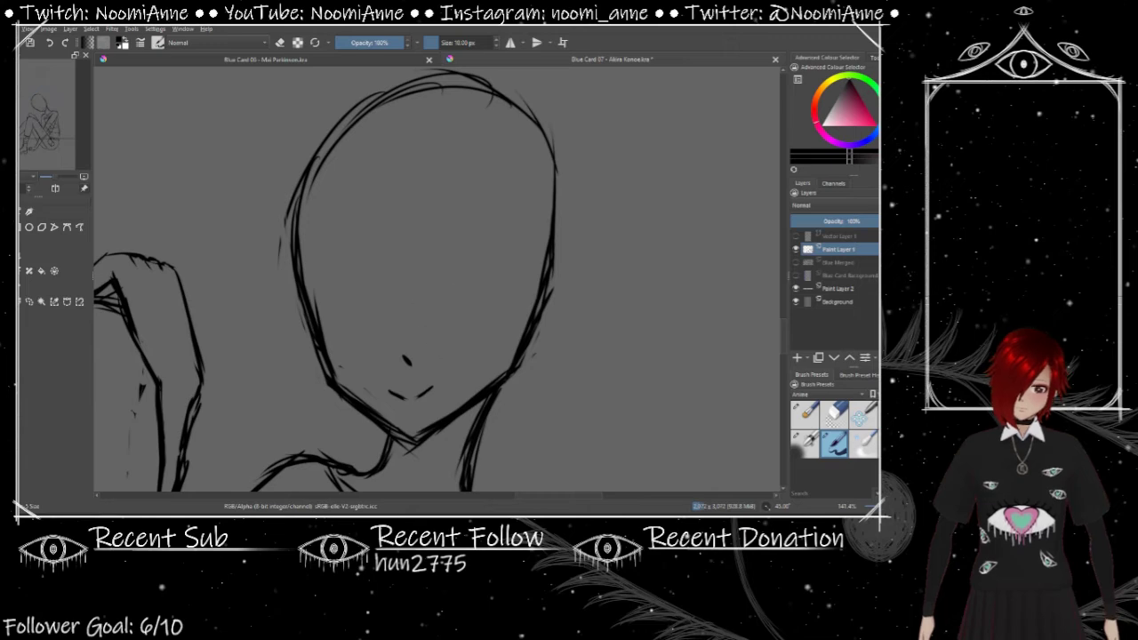
{"action": "left_click_drag", "start_coordinate": [400, 222], "coordinate": [485, 212]}
{"action": "mouse_move", "coordinate": [406, 253]}
{"action": "left_mouse_down"}
{"action": "mouse_move", "coordinate": [477, 248]}
{"action": "mouse_move", "coordinate": [459, 249]}
{"action": "left_mouse_up"}
{"action": "mouse_move", "coordinate": [400, 226]}
{"action": "left_mouse_down"}
{"action": "mouse_move", "coordinate": [495, 208]}
{"action": "mouse_move", "coordinate": [466, 243]}
{"action": "left_mouse_up"}
{"action": "mouse_move", "coordinate": [471, 178]}
{"action": "left_mouse_down"}
{"action": "mouse_move", "coordinate": [462, 192]}
{"action": "mouse_move", "coordinate": [476, 245]}
{"action": "left_mouse_up"}
{"action": "key", "text": "t"}
{"action": "left_click_drag", "start_coordinate": [498, 282], "coordinate": [505, 303]}
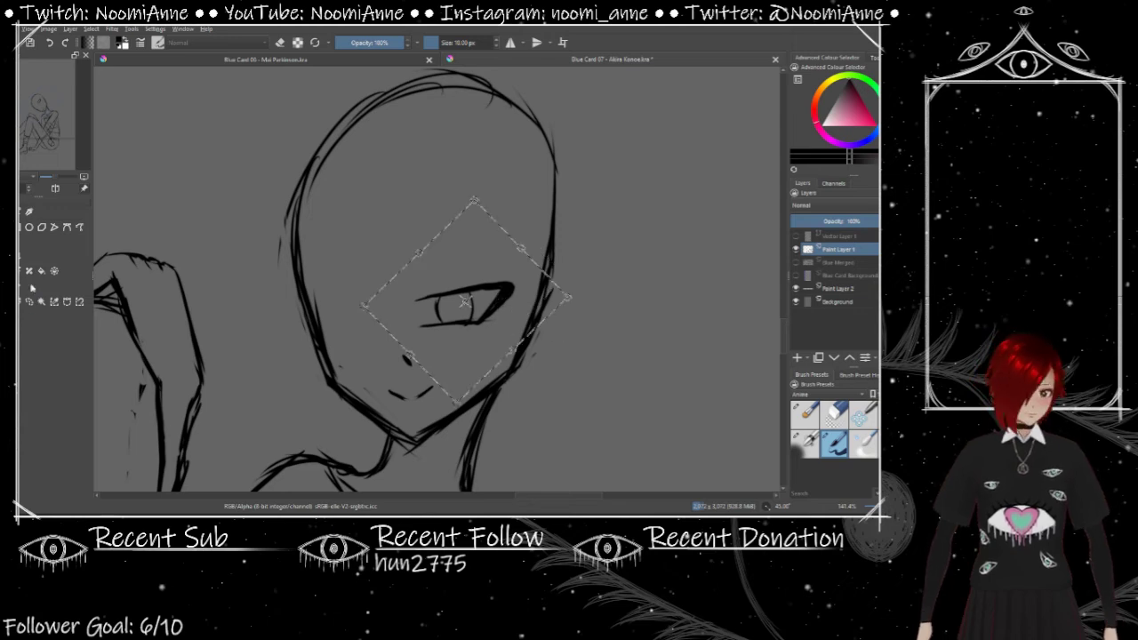
{"action": "key", "text": "Return"}
Step: Copy the eye to a new layer, mirror it, and position it on the other side of the face
{"action": "left_click", "coordinate": [69, 29]}
{"action": "left_click", "coordinate": [223, 89]}
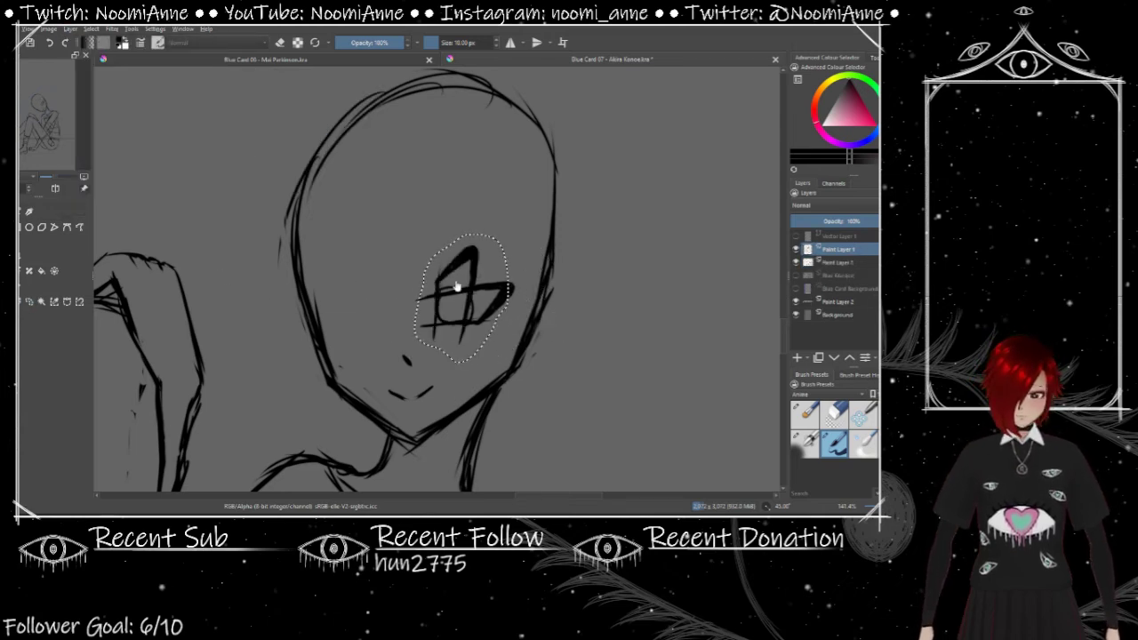
{"action": "left_click", "coordinate": [70, 29]}
{"action": "left_click", "coordinate": [267, 144]}
{"action": "key", "text": "ctrl+t"}
{"action": "left_click_drag", "start_coordinate": [374, 218], "coordinate": [307, 275]}
{"action": "key", "text": "Return"}
{"action": "key", "text": "ctrl+t"}
{"action": "key", "text": "Return"}
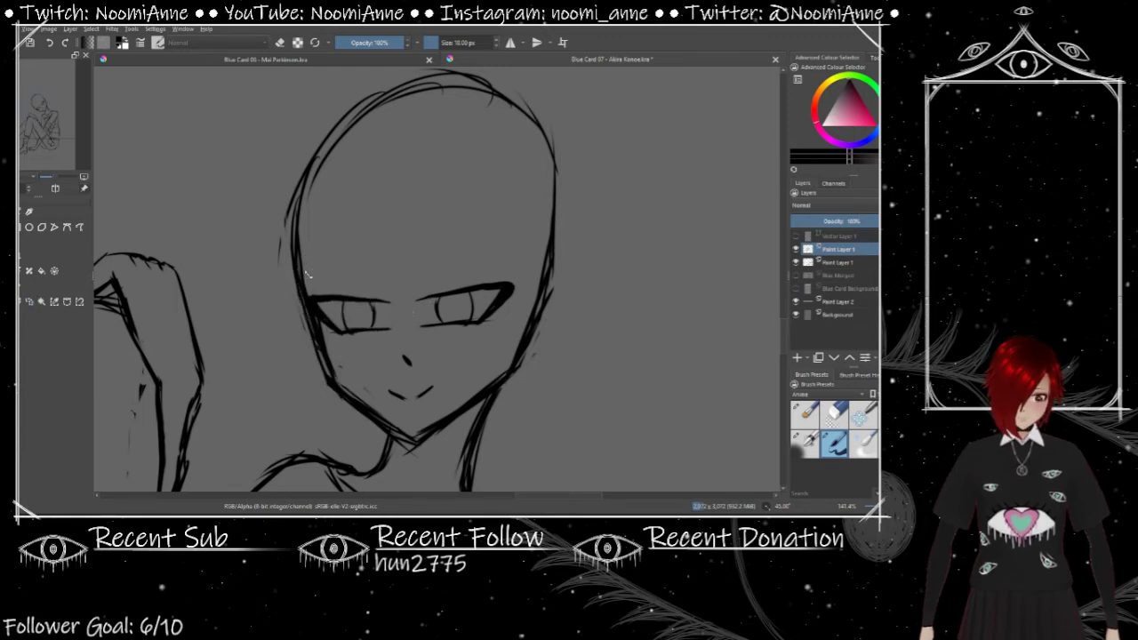
Step: Merge the copied eye's layer into the sketch layer and redraw the iris of the mirrored eye
{"action": "scroll", "coordinate": [320, 262], "scroll_direction": "down", "scroll_amount": 5}
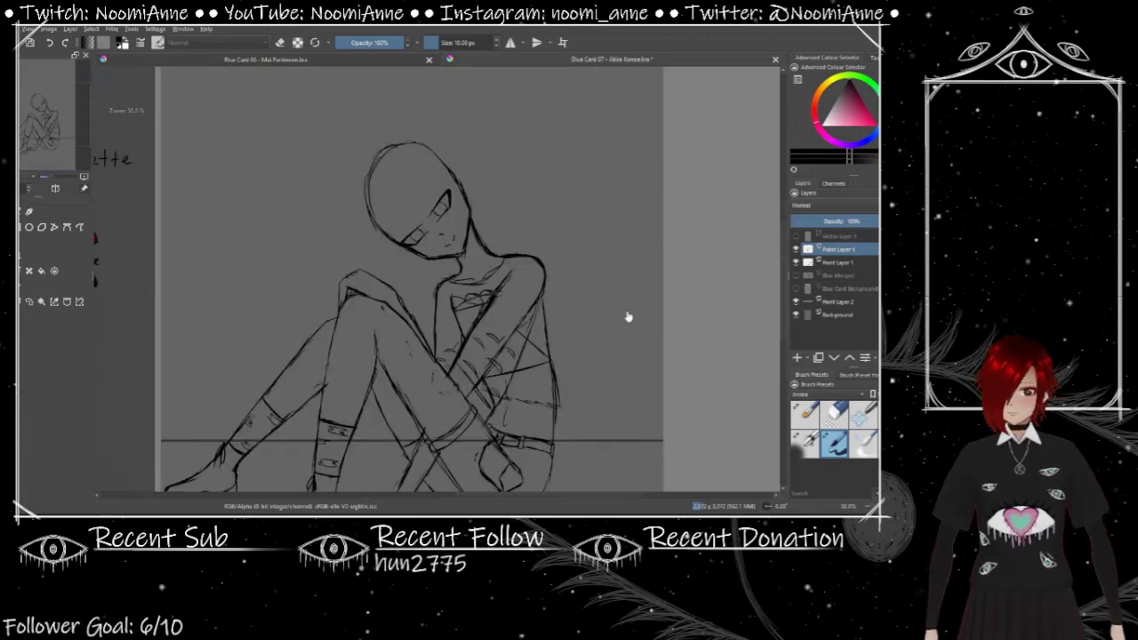
{"action": "scroll", "coordinate": [421, 169], "scroll_direction": "up", "scroll_amount": 5}
{"action": "key", "text": "ctrl+e"}
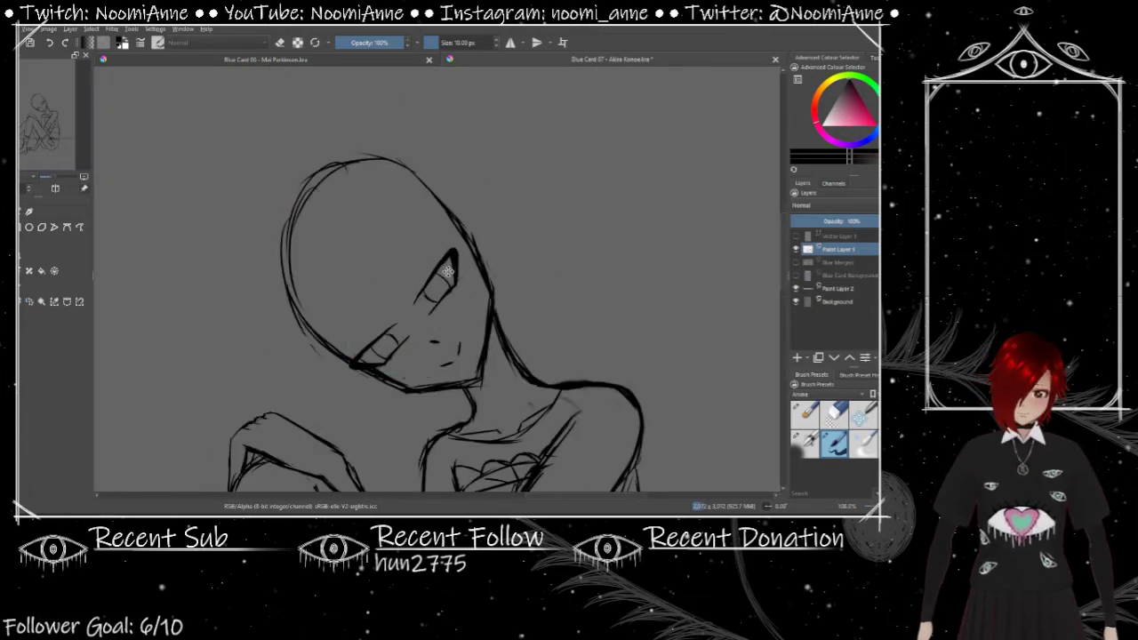
{"action": "scroll", "coordinate": [448, 271], "scroll_direction": "up", "scroll_amount": 3}
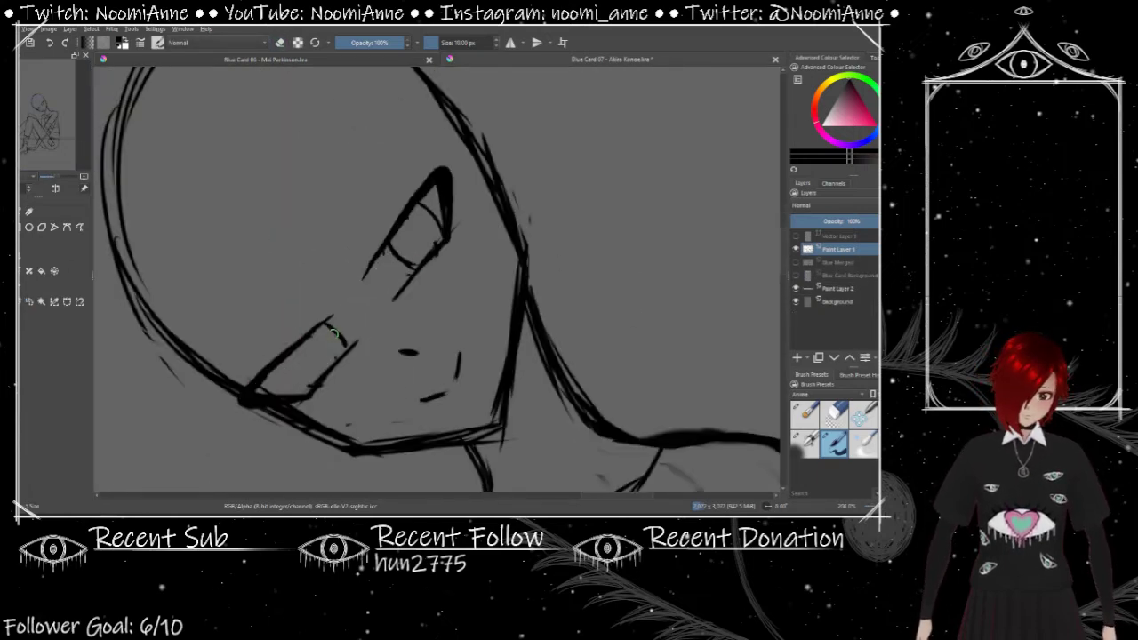
{"action": "scroll", "coordinate": [334, 333], "scroll_direction": "down", "scroll_amount": 5}
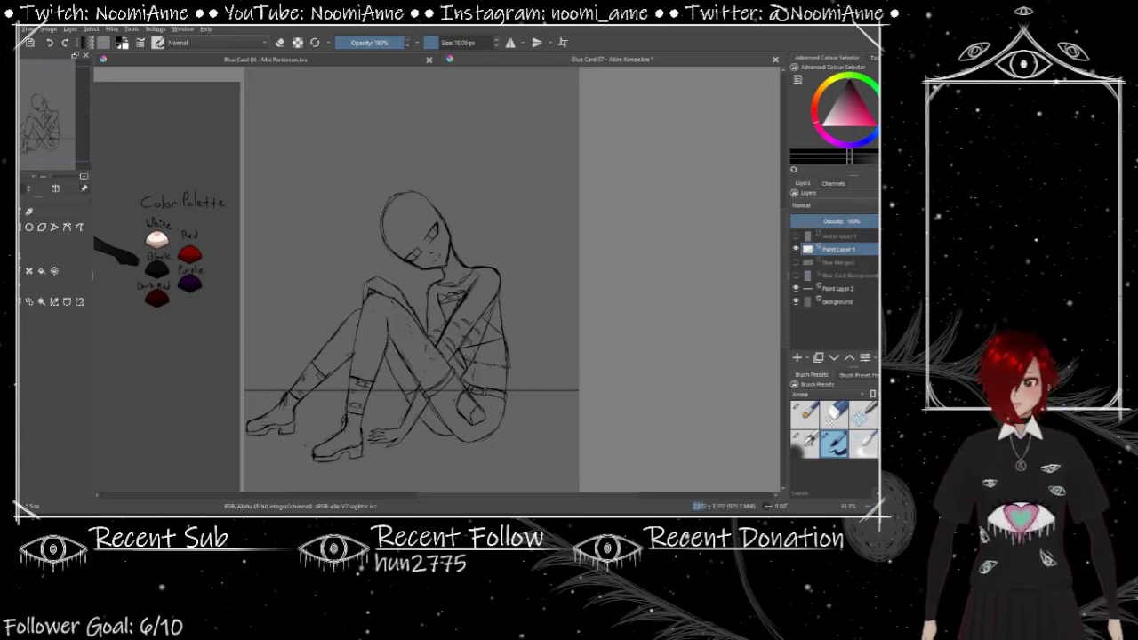
Step: Sketch the parted bangs over the face and the outer hair outline around the head, with long strands framing both sides
{"action": "scroll", "coordinate": [579, 318], "scroll_direction": "left", "scroll_amount": 5}
{"action": "scroll", "coordinate": [579, 318], "scroll_direction": "up", "scroll_amount": 3}
{"action": "scroll", "coordinate": [452, 272], "scroll_direction": "down", "scroll_amount": 4}
{"action": "scroll", "coordinate": [451, 272], "scroll_direction": "up", "scroll_amount": 4}
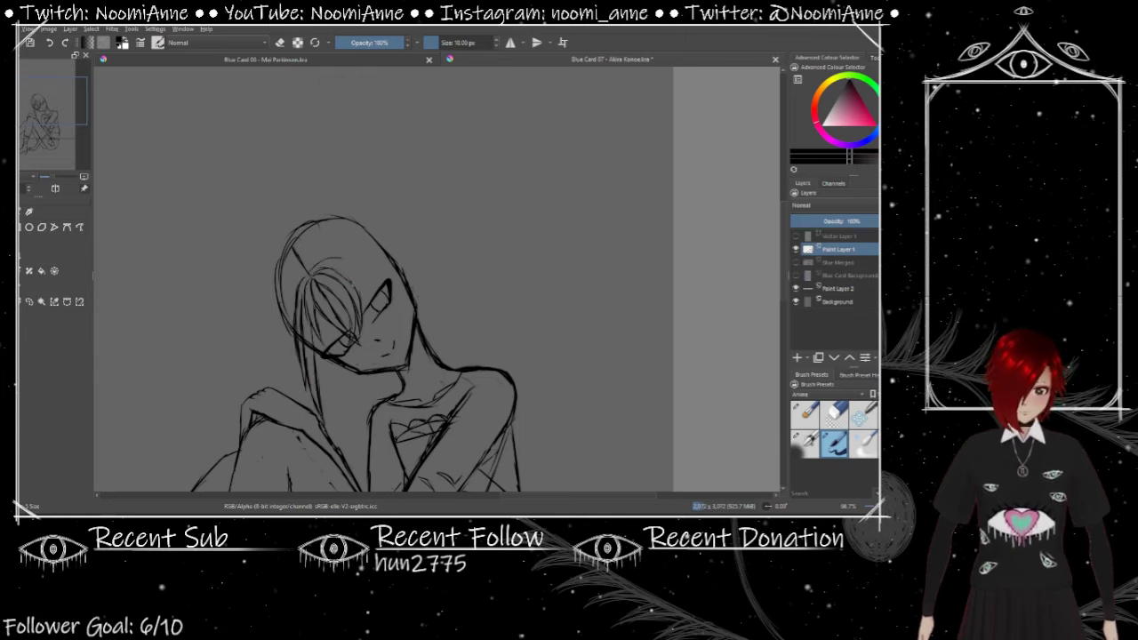
{"action": "left_click_drag", "start_coordinate": [393, 372], "coordinate": [391, 388]}
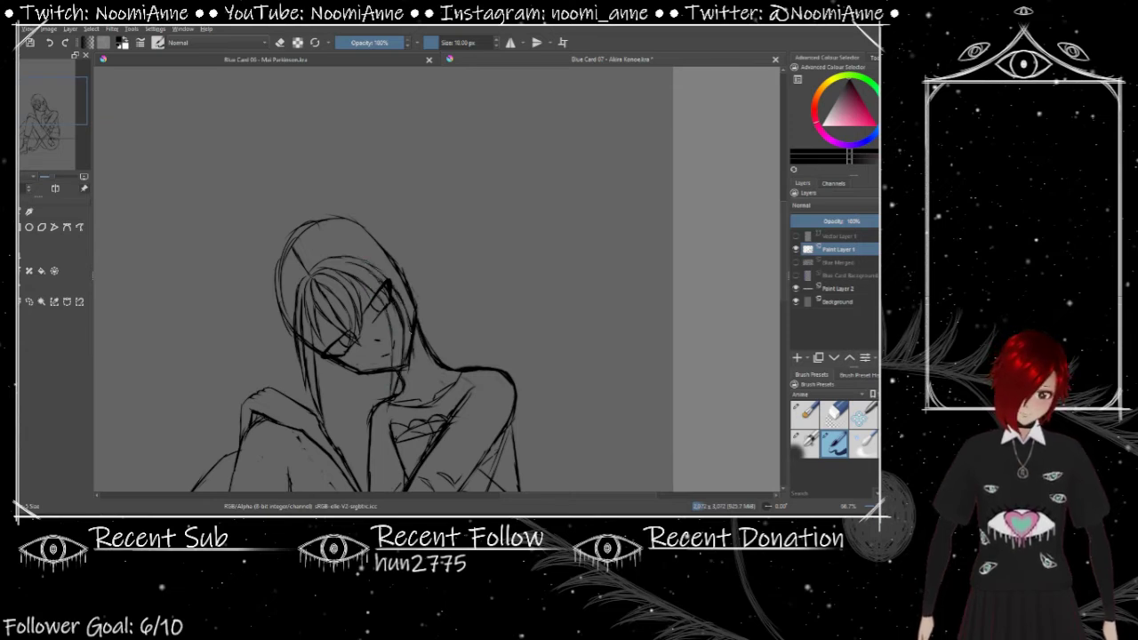
{"action": "left_click_drag", "start_coordinate": [277, 248], "coordinate": [281, 375]}
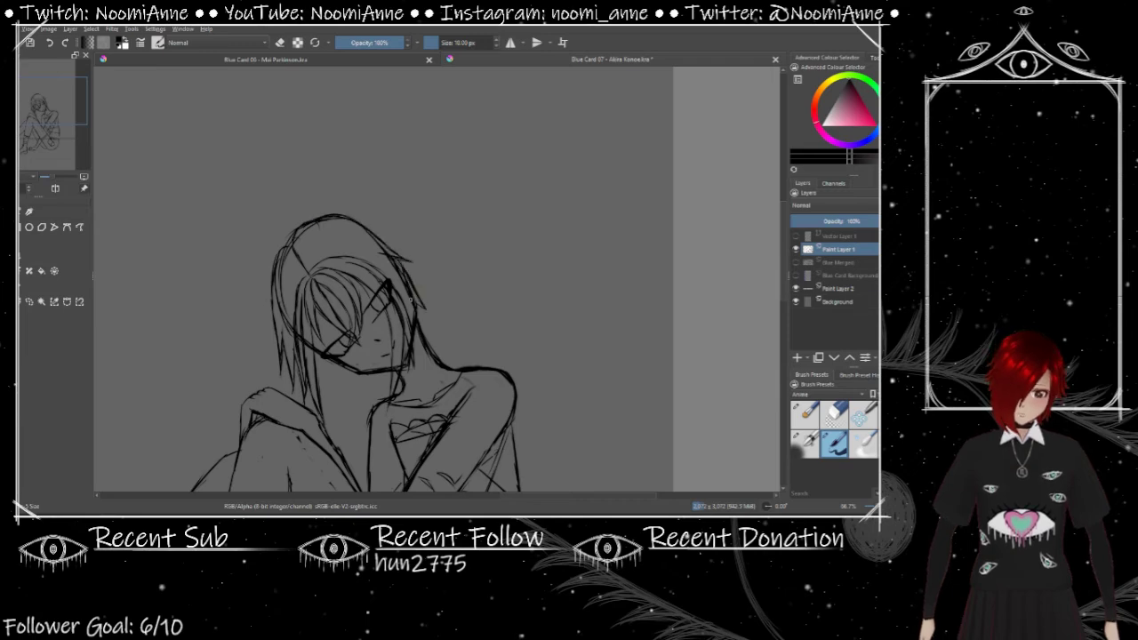
Step: Sketch jagged, pointed hair ends hanging behind the jaw between the two front strands
{"action": "scroll", "coordinate": [411, 281], "scroll_direction": "up", "scroll_amount": 3}
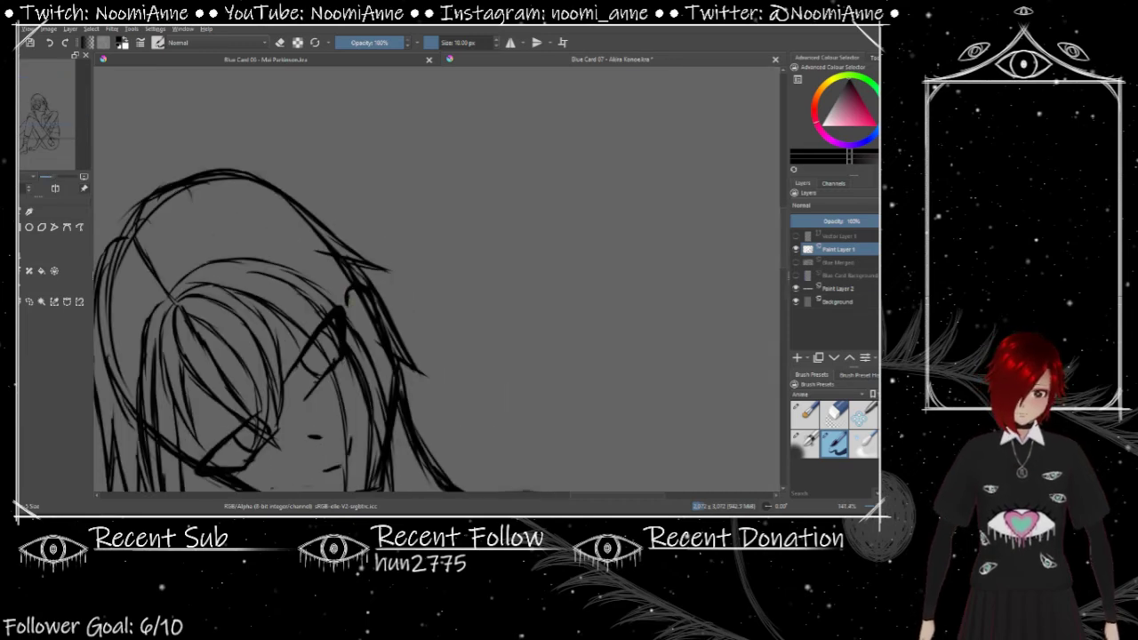
{"action": "scroll", "coordinate": [380, 350], "scroll_direction": "down", "scroll_amount": 2}
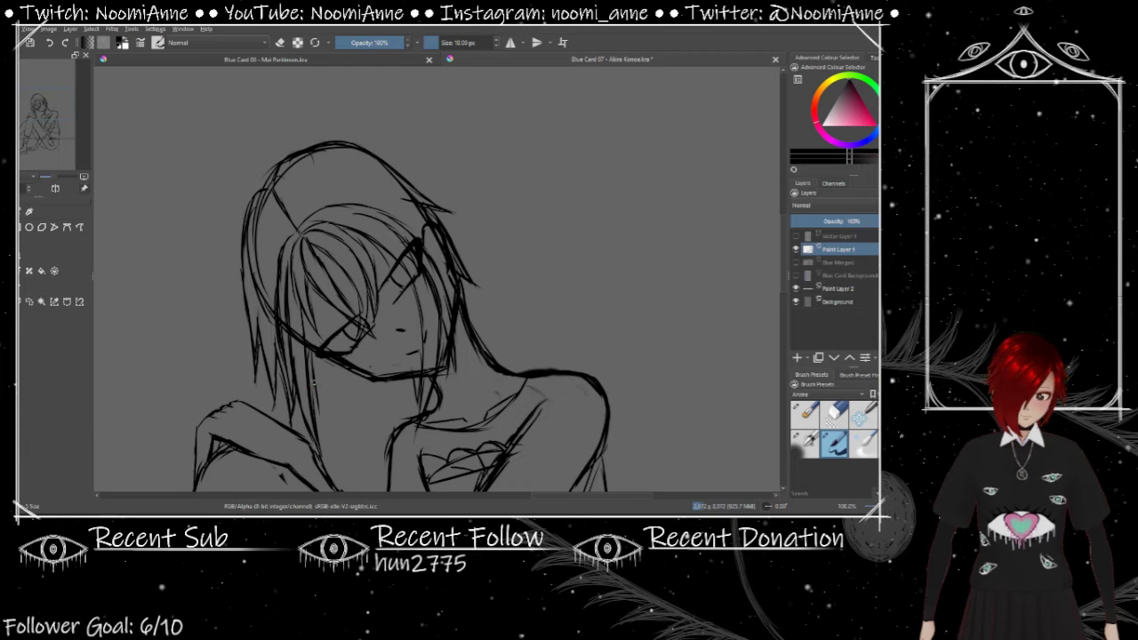
{"action": "mouse_move", "coordinate": [313, 382]}
{"action": "left_mouse_down"}
{"action": "mouse_move", "coordinate": [346, 365]}
{"action": "mouse_move", "coordinate": [356, 430]}
{"action": "left_mouse_up"}
{"action": "left_click_drag", "start_coordinate": [356, 368], "coordinate": [347, 425]}
{"action": "scroll", "coordinate": [439, 281], "scroll_direction": "down", "scroll_amount": 3}
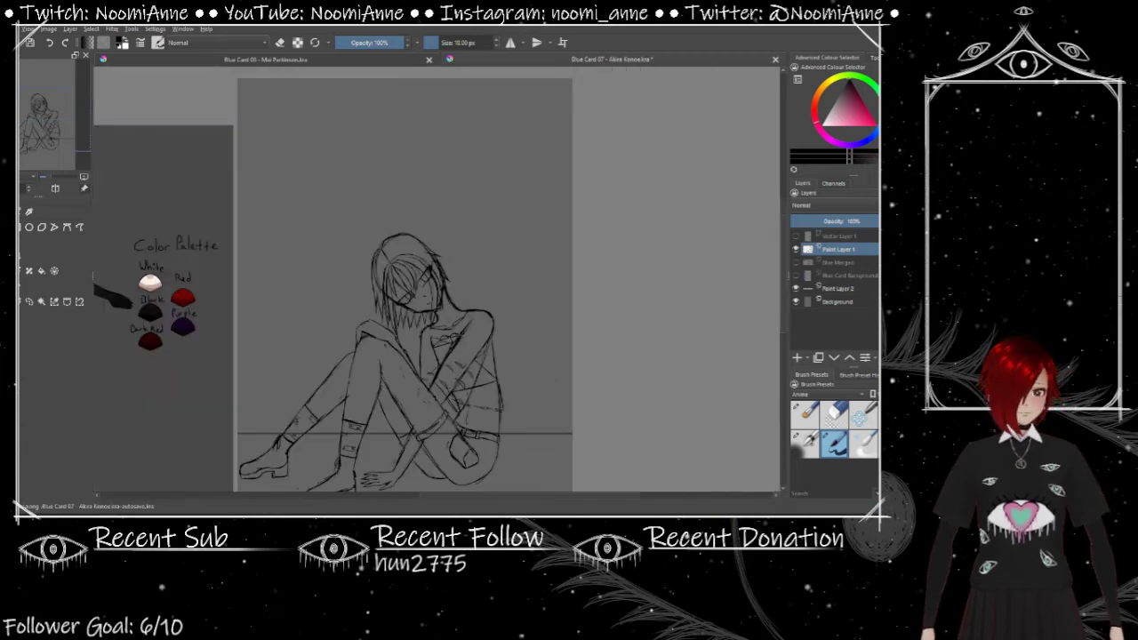
Step: Erase the overlapping head construction lines, sketch the ear, and add curved strand lines across the crown
{"action": "scroll", "coordinate": [369, 245], "scroll_direction": "up", "scroll_amount": 3}
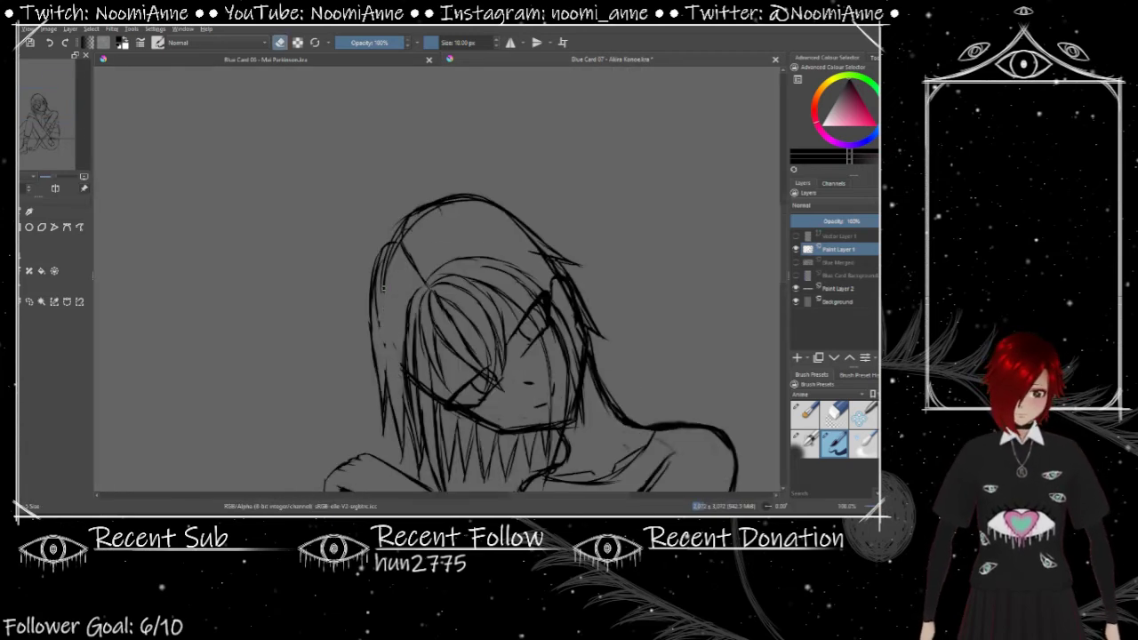
{"action": "key", "text": "e"}
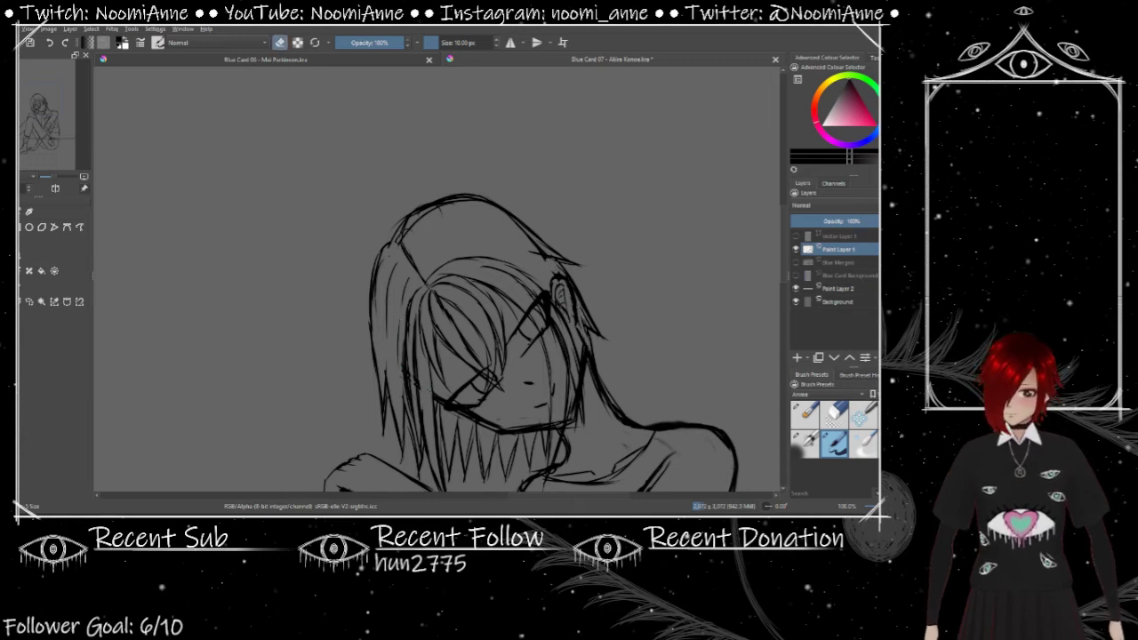
{"action": "key", "text": "e"}
{"action": "mouse_move", "coordinate": [409, 205]}
{"action": "left_mouse_down"}
{"action": "mouse_move", "coordinate": [471, 233]}
{"action": "mouse_move", "coordinate": [521, 219]}
{"action": "left_mouse_up"}
{"action": "scroll", "coordinate": [439, 281], "scroll_direction": "down", "scroll_amount": 3}
{"action": "scroll", "coordinate": [440, 281], "scroll_direction": "up", "scroll_amount": 3}
{"action": "key", "text": "e"}
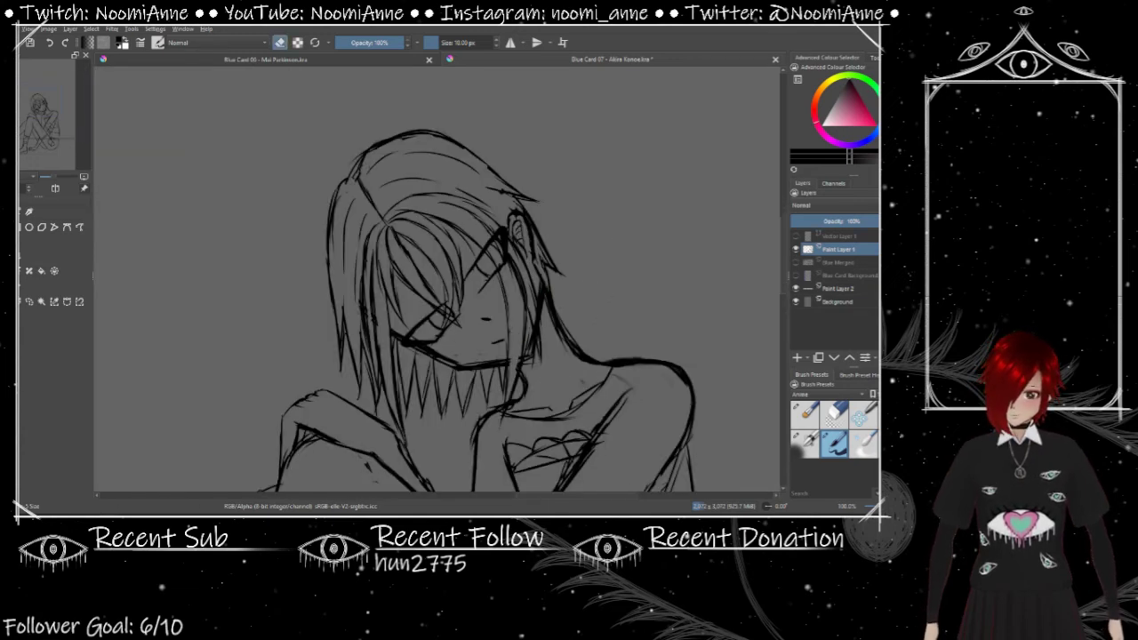
Step: Transform the character sketch layer to enlarge the seated figure and reposition it within the card
{"action": "scroll", "coordinate": [439, 281], "scroll_direction": "down", "scroll_amount": 2}
{"action": "scroll", "coordinate": [439, 281], "scroll_direction": "down", "scroll_amount": 2}
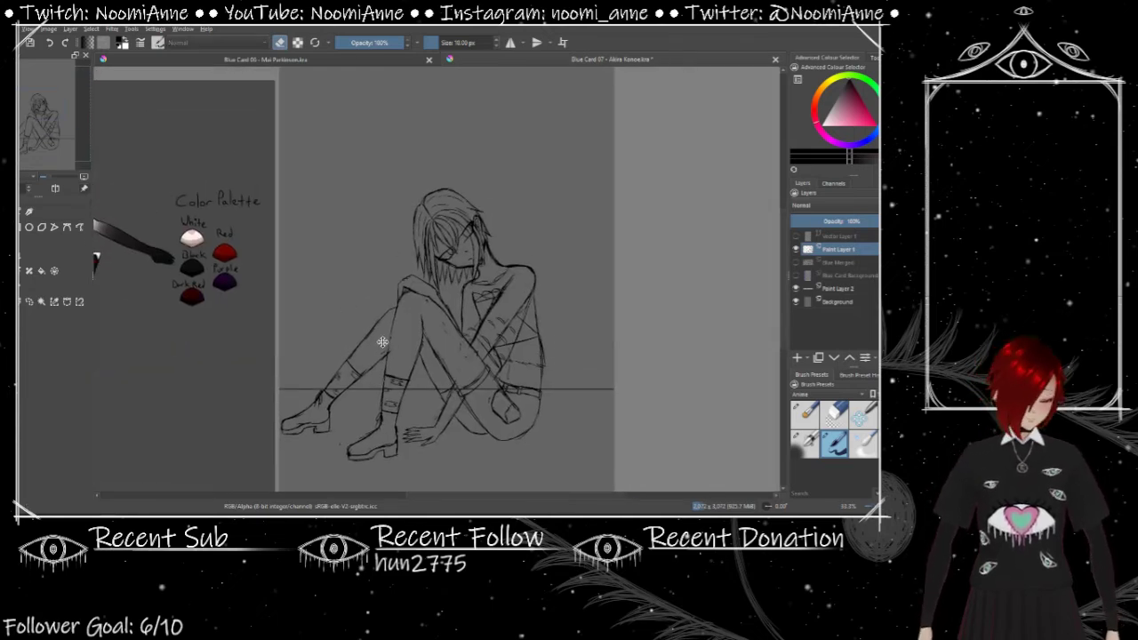
{"action": "scroll", "coordinate": [433, 316], "scroll_direction": "down", "scroll_amount": 2}
{"action": "key", "text": "ctrl+t"}
{"action": "left_click_drag", "start_coordinate": [554, 195], "coordinate": [567, 171]}
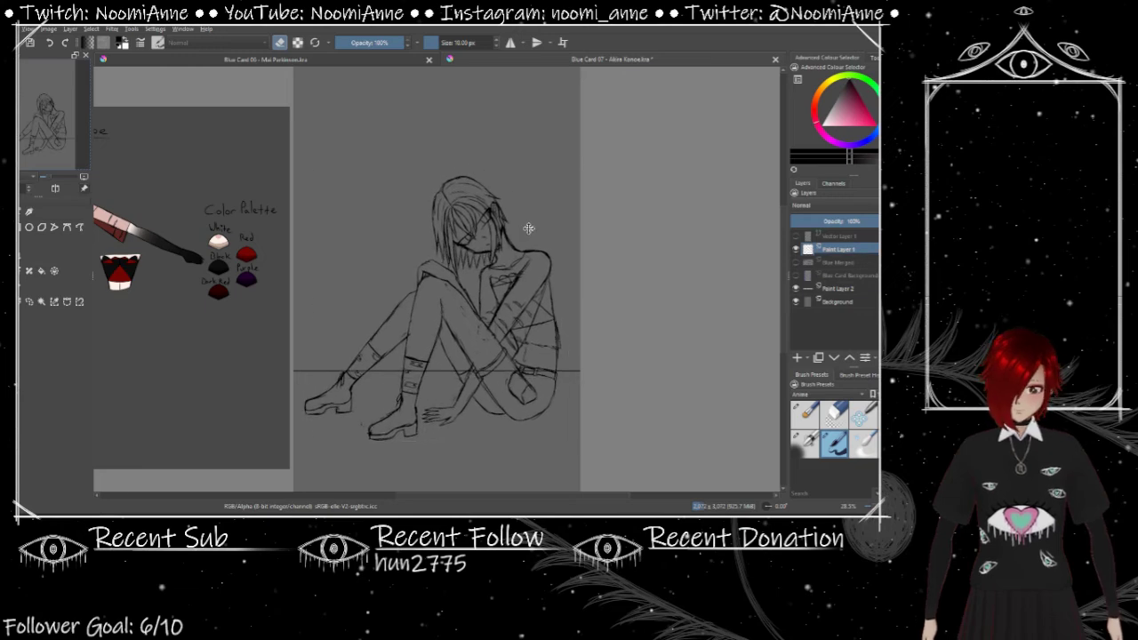
{"action": "key", "text": "Return"}
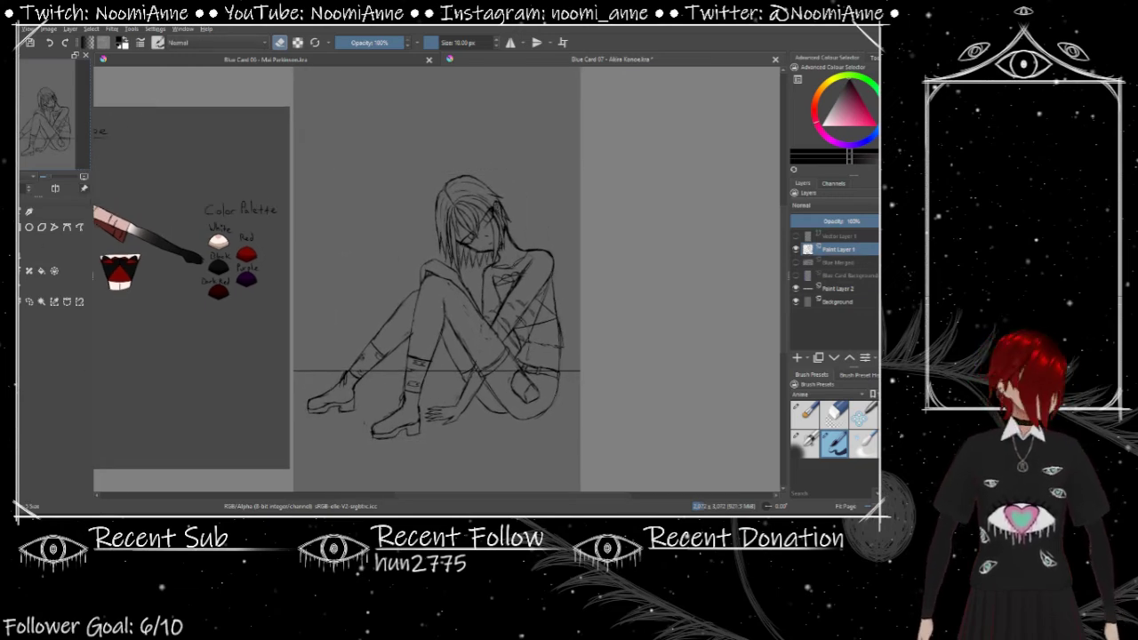